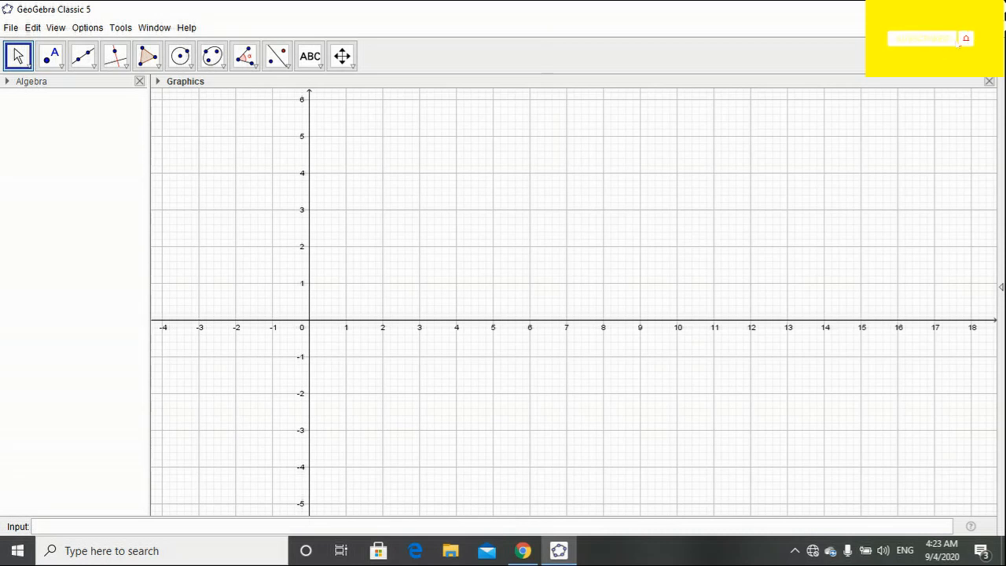
Show the 3D Graphics view and narrow the Algebra and Graphics views to give it more room.
click(57, 28)
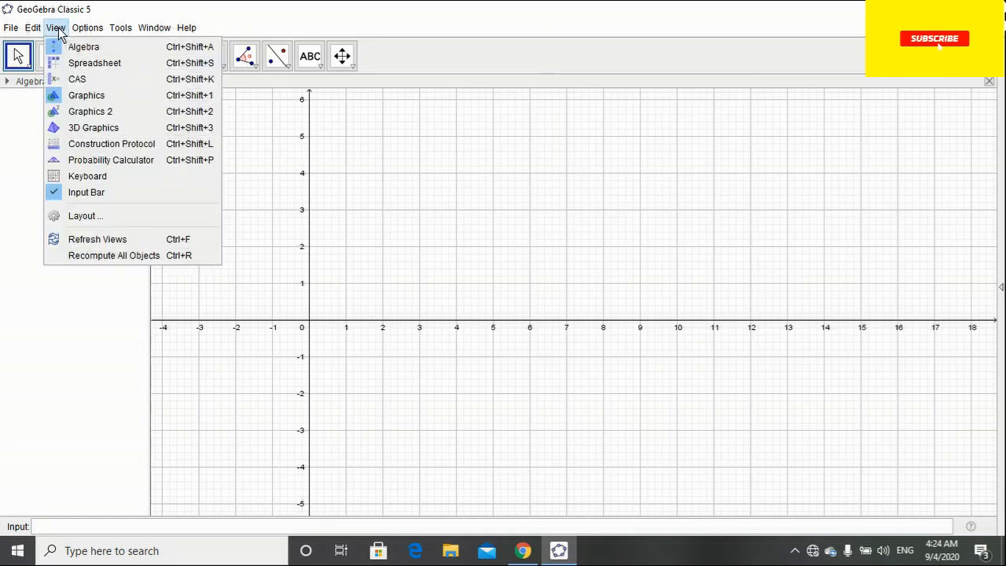
click(84, 130)
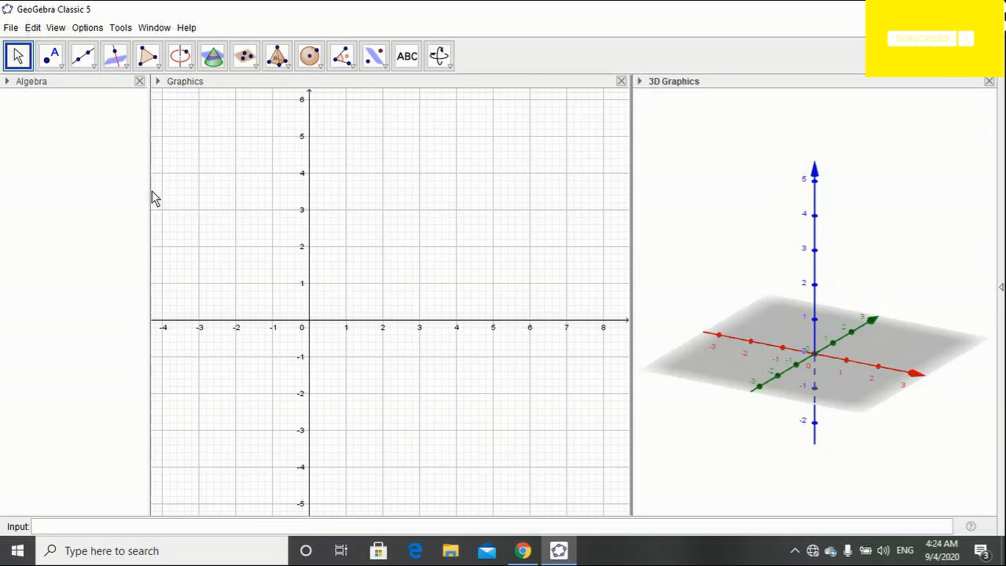
drag(150, 199, 105, 211)
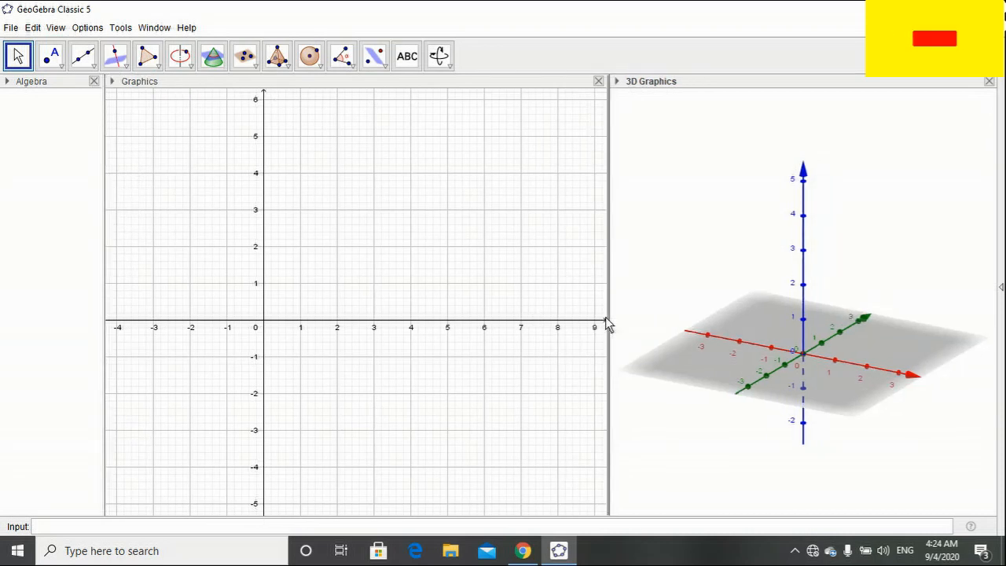
drag(609, 322, 385, 341)
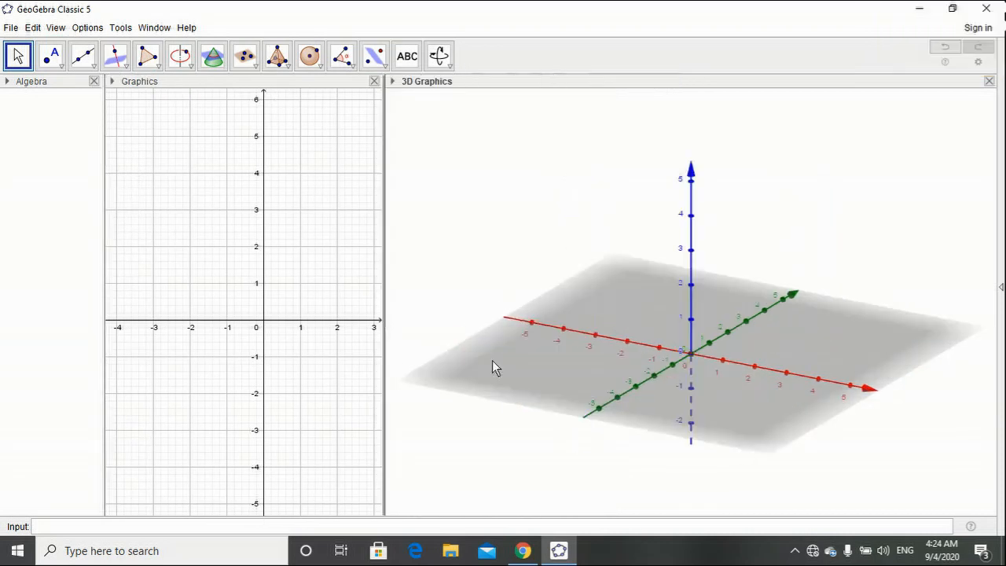
drag(764, 460, 737, 462)
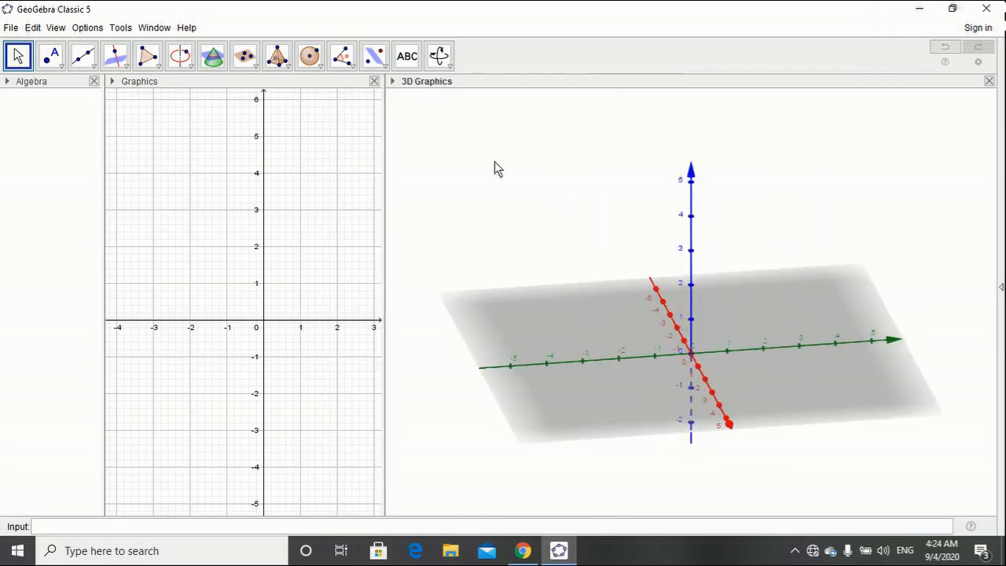
Add a LaTeX formula text in the 3D view containing the presenter's full name followed by "YouTube // Facebook".
click(449, 67)
click(407, 56)
click(511, 218)
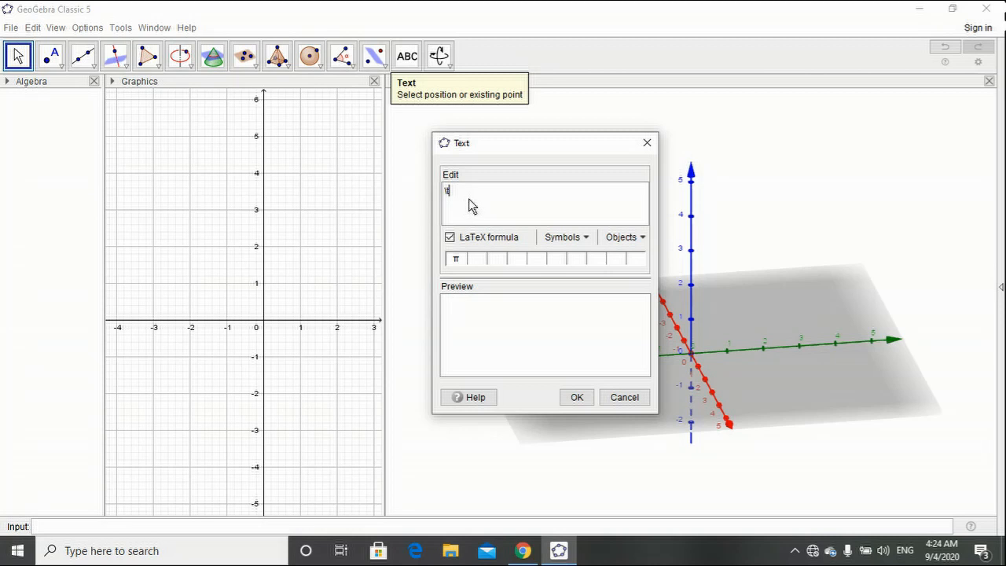
text(ext)
text({Ramesh Jaiswa)
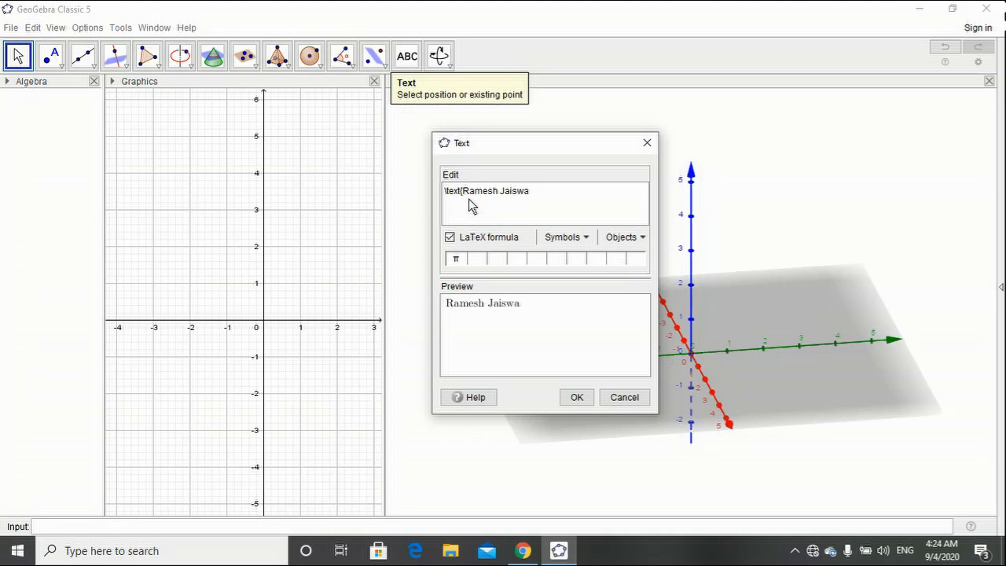
text(l  YouTube //)
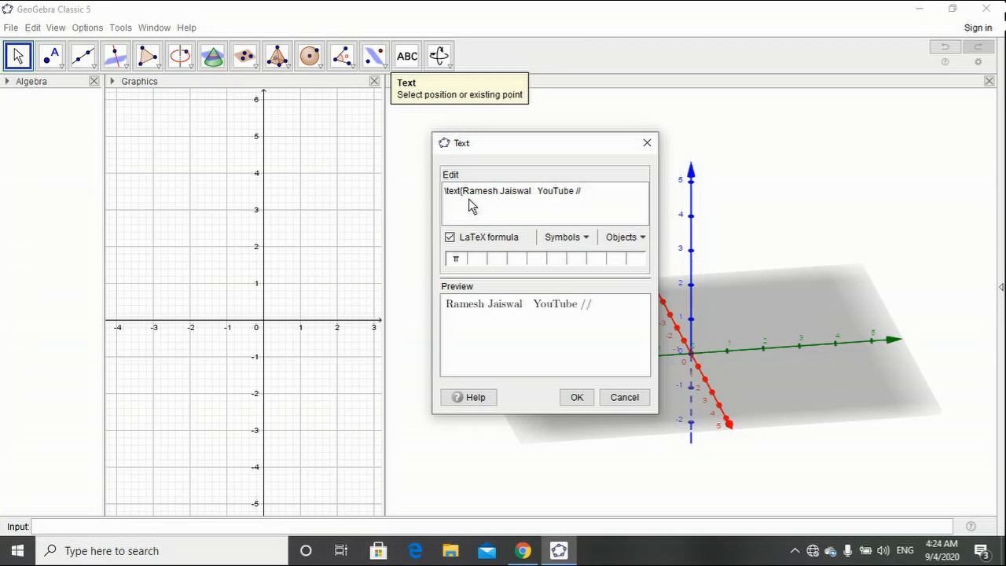
text( Facebook)
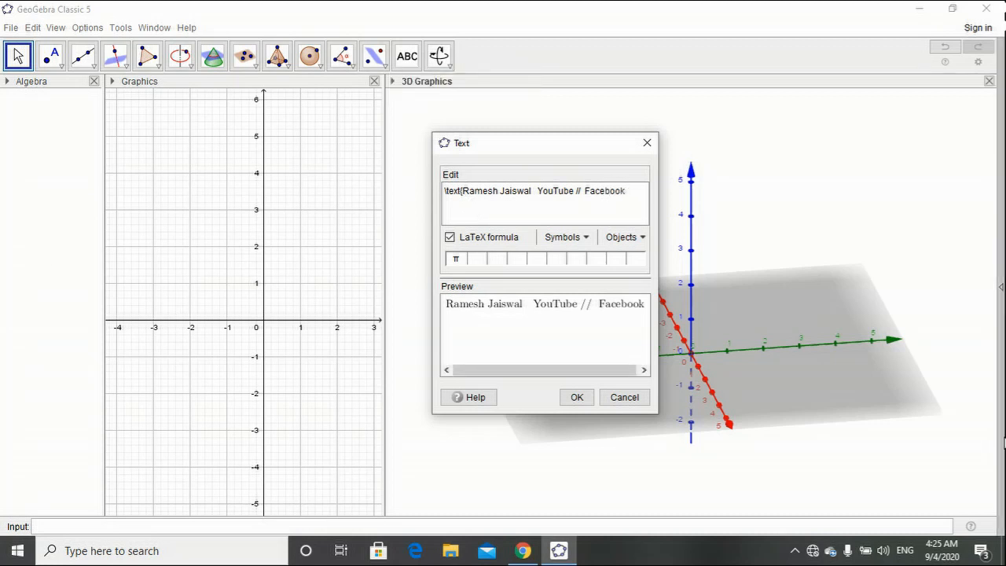
click(581, 398)
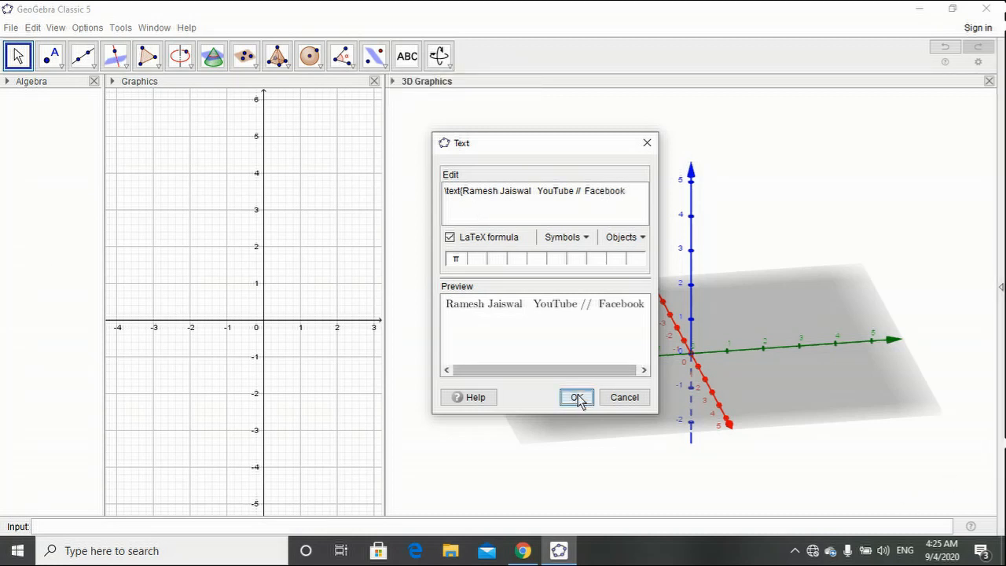
Move the credit text in the 3D view to the empty area below the gray plane.
click(18, 55)
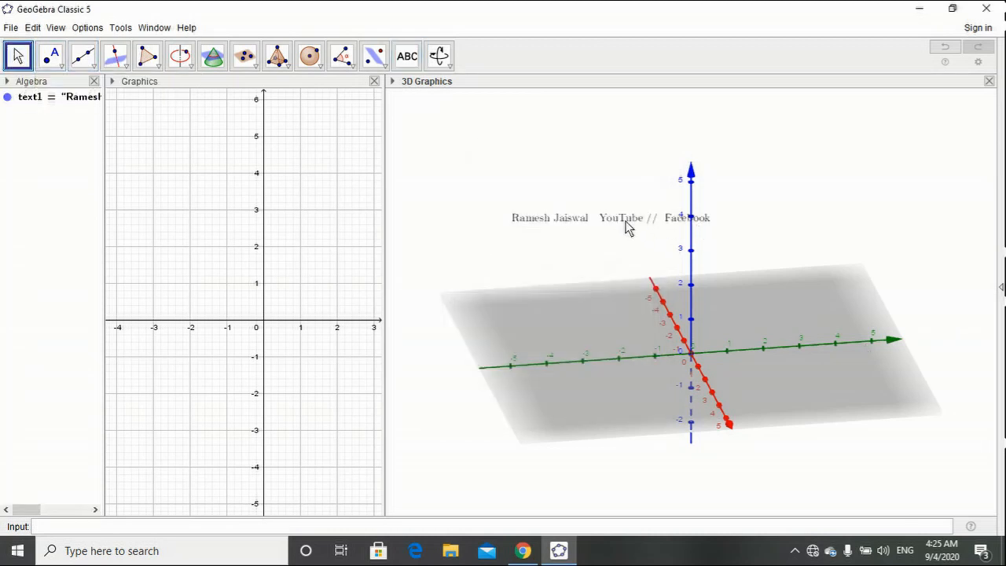
drag(624, 220, 845, 502)
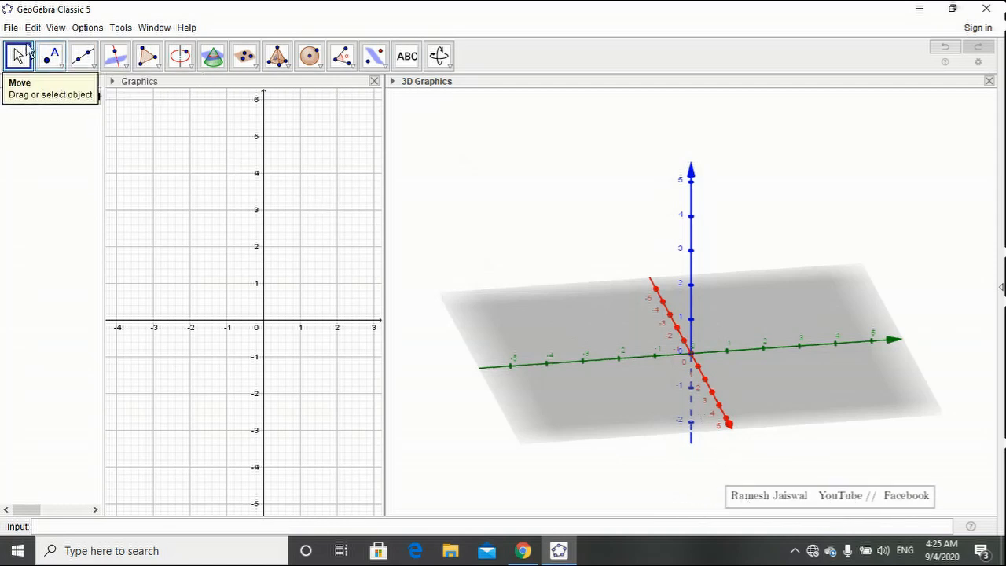
click(236, 229)
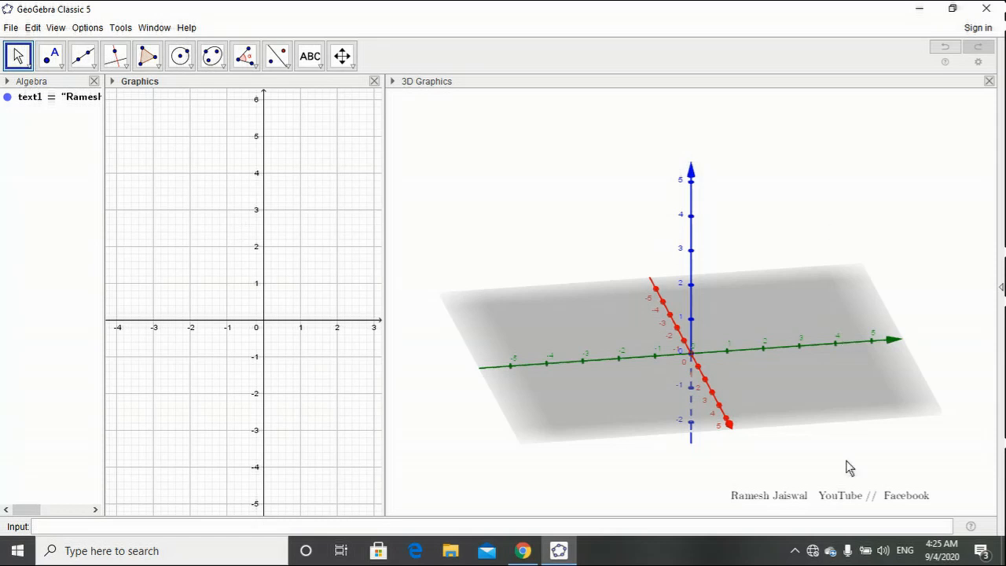
Format the credit text as Medium size and bold, and reposition it fully inside the 3D view.
click(849, 498)
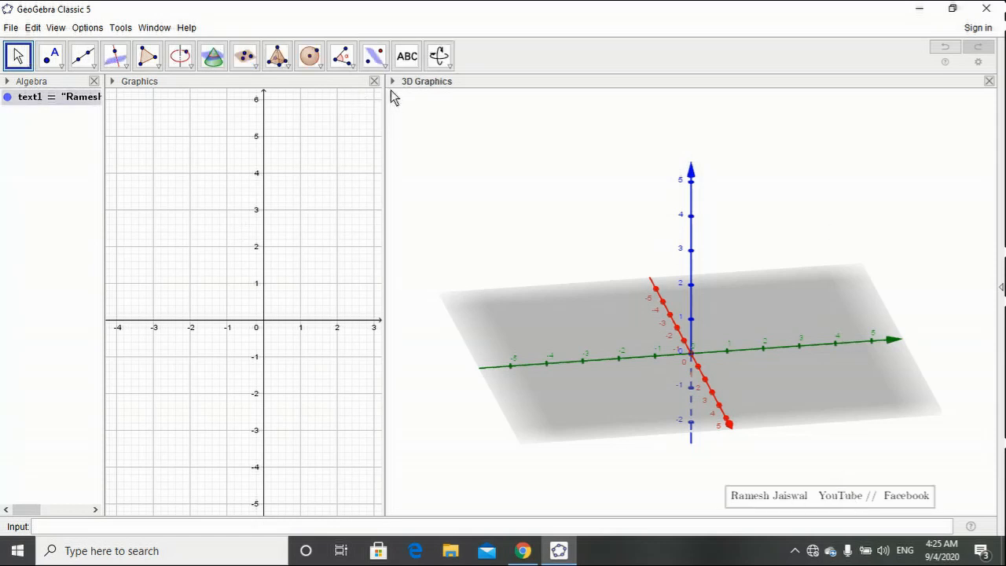
click(392, 80)
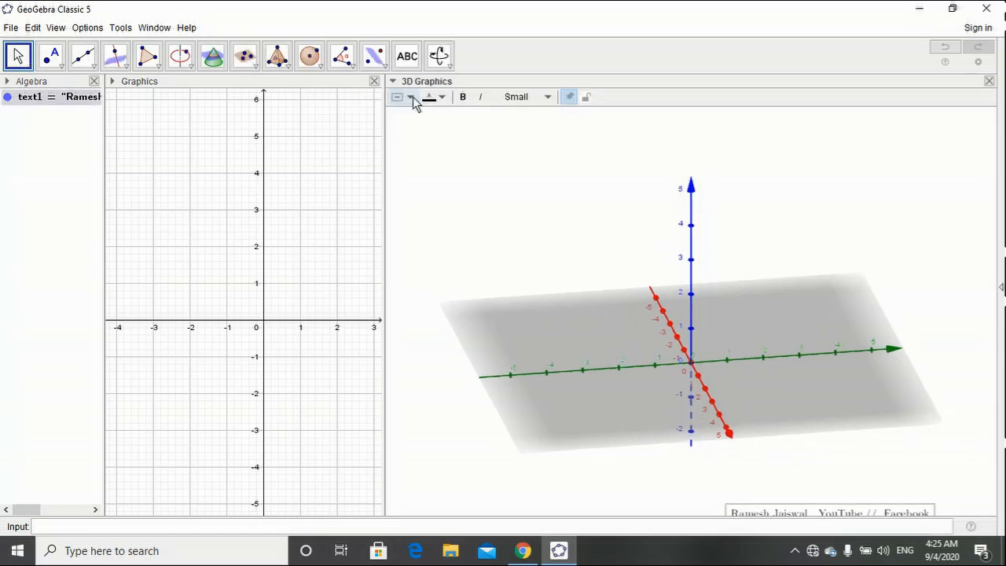
click(515, 97)
click(512, 162)
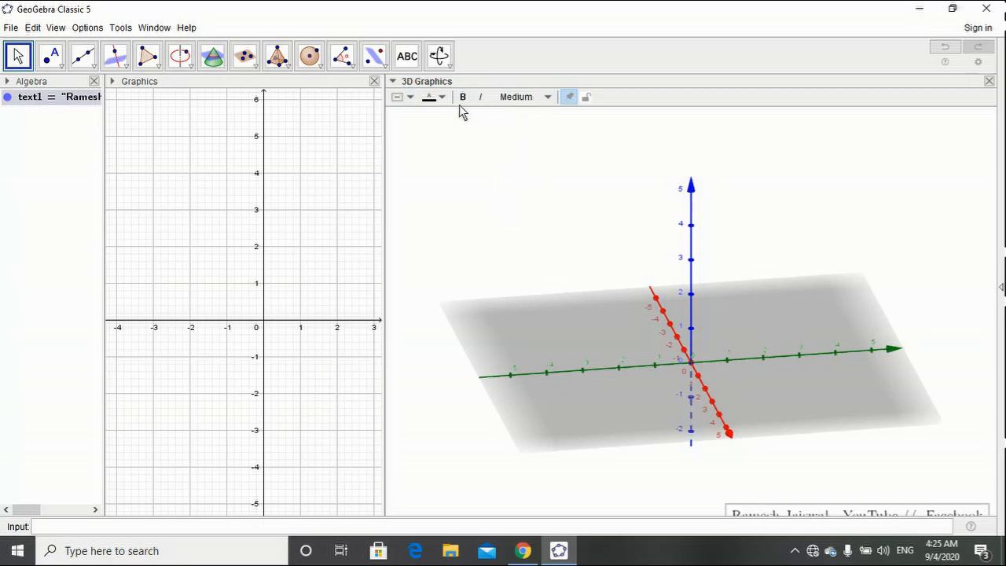
drag(875, 508, 788, 495)
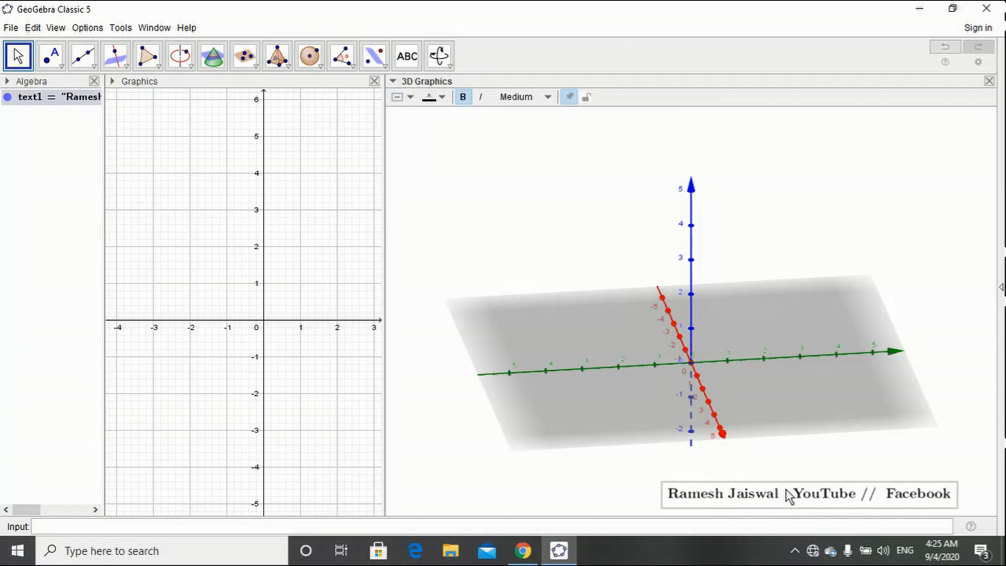
click(796, 285)
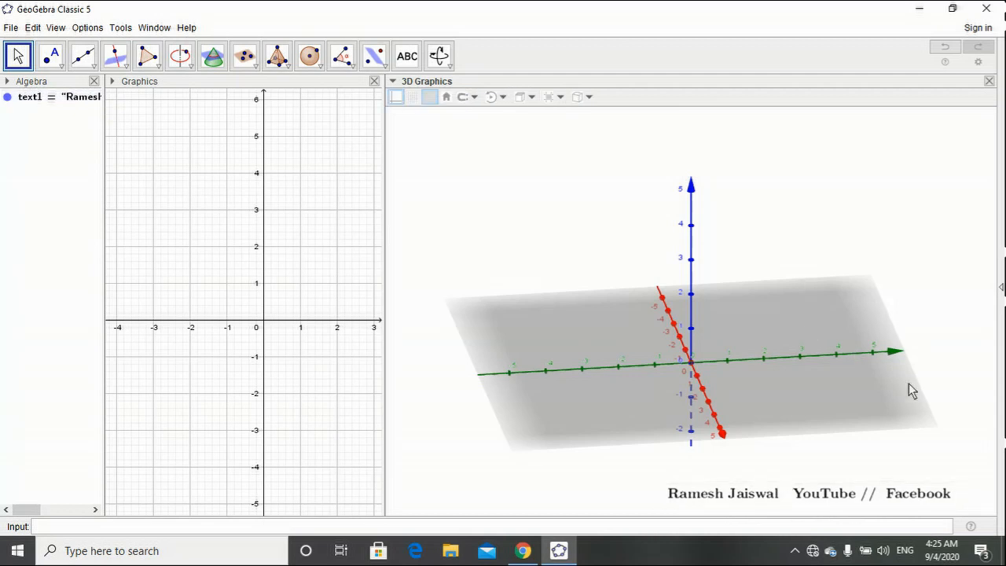
Create a number slider a ranging from 1 to 5 in the Graphics view.
drag(908, 383, 854, 379)
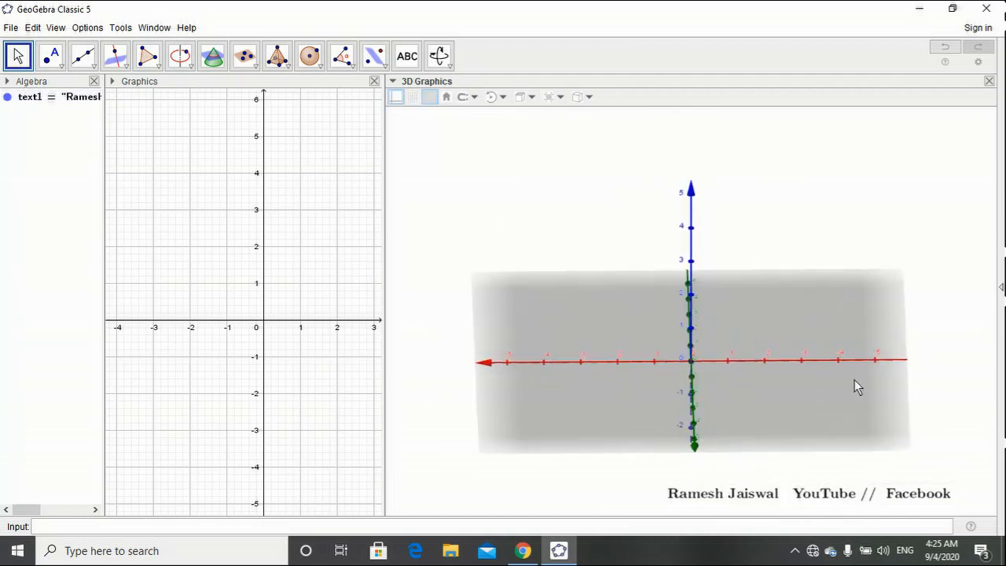
click(194, 227)
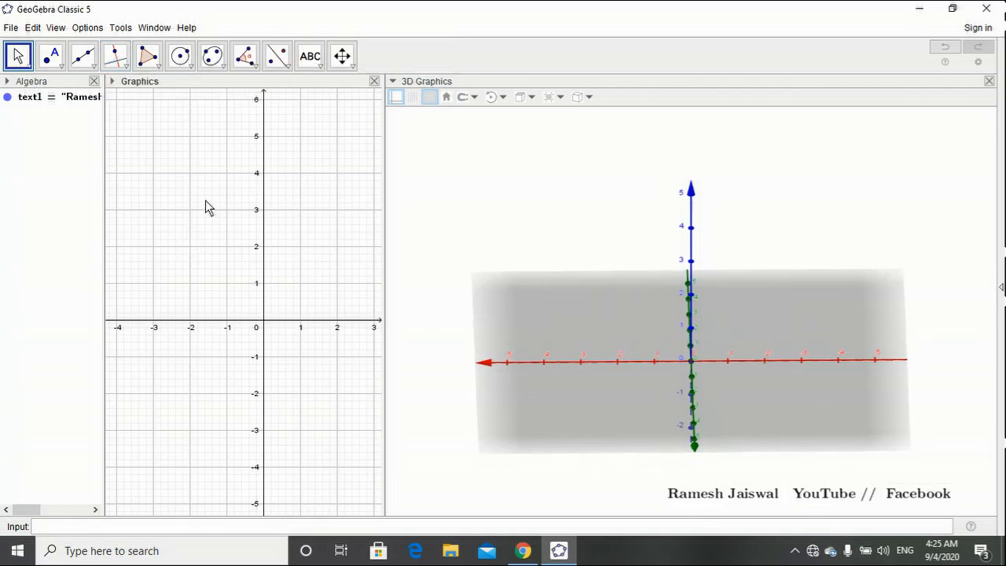
click(322, 66)
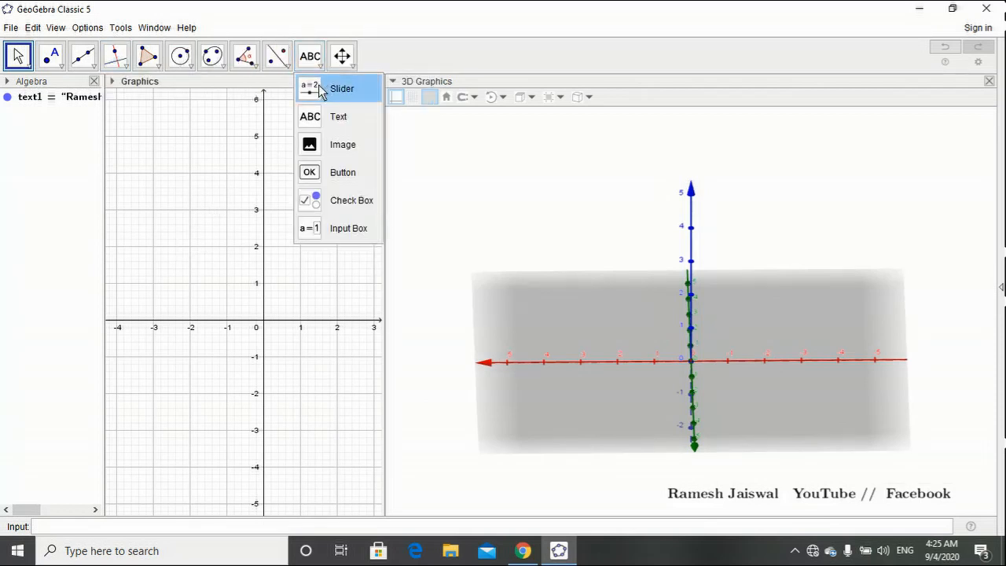
click(320, 90)
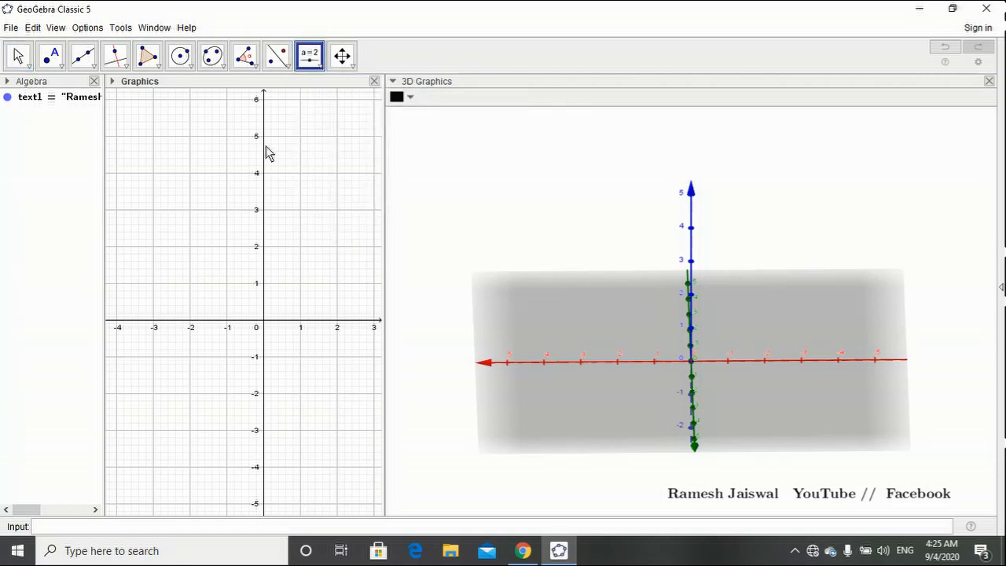
click(182, 214)
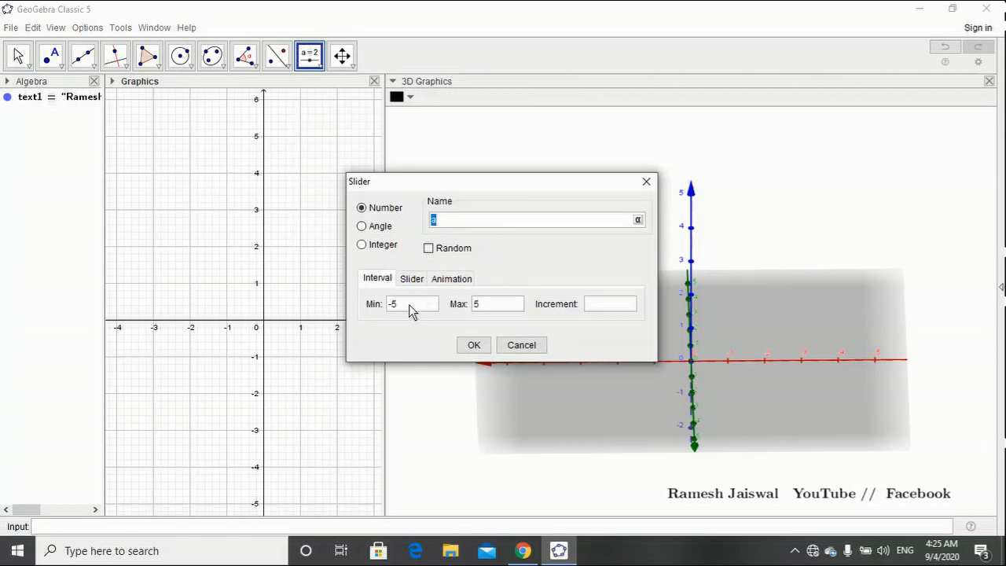
drag(409, 308, 372, 305)
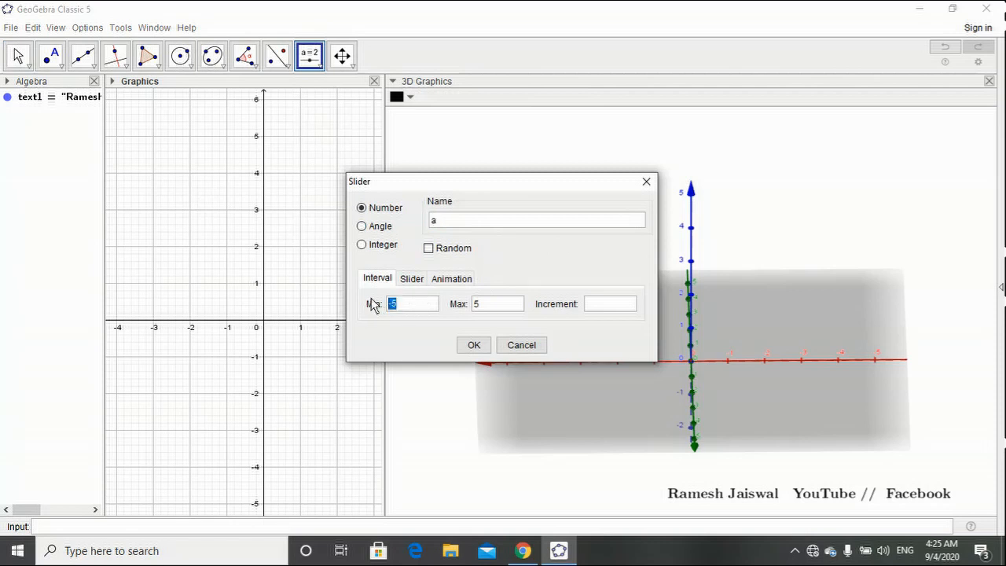
text(1)
click(481, 350)
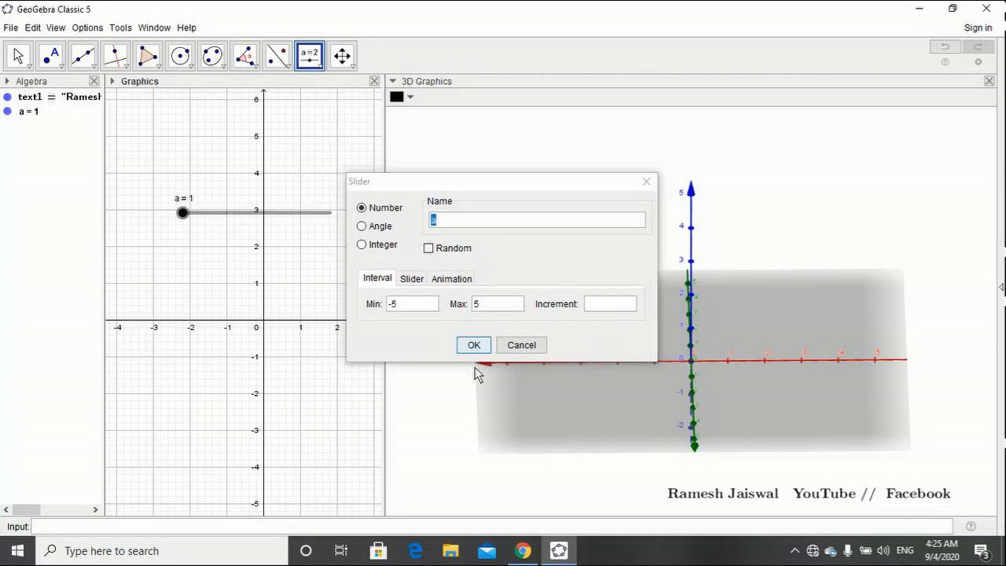
click(514, 346)
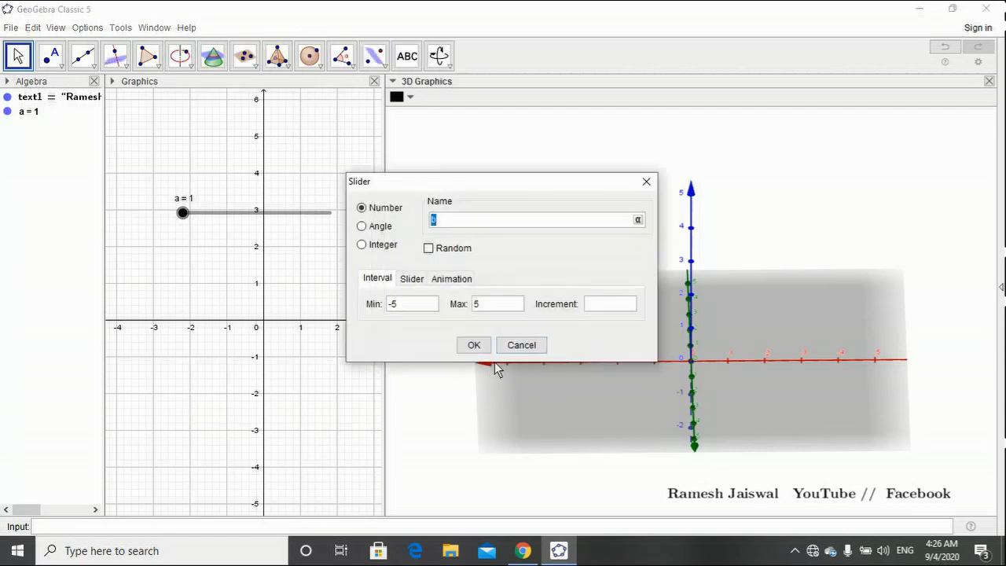
click(514, 348)
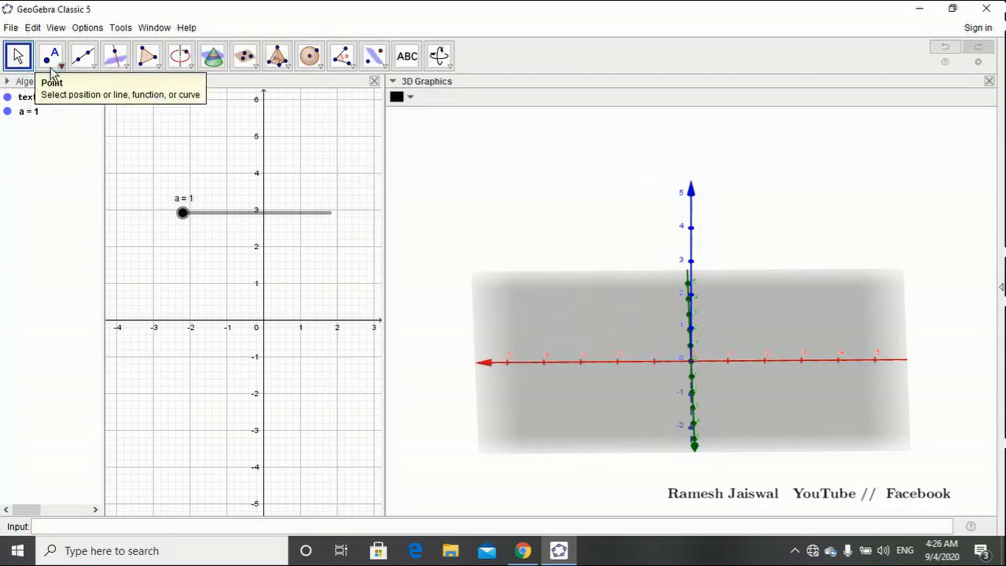
Create a number slider b below slider a, with a minimum of 1 and a maximum of a.
click(18, 55)
click(238, 287)
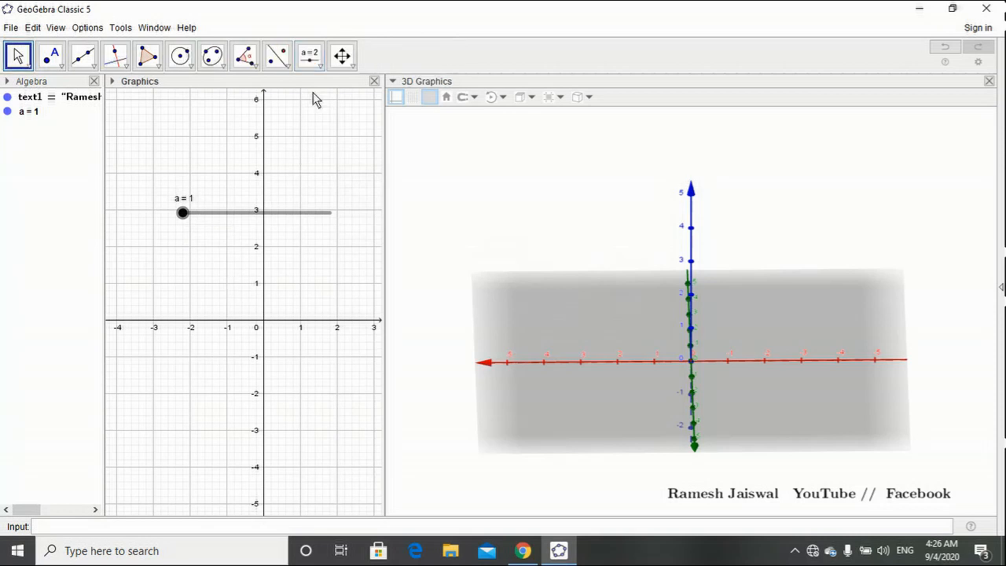
click(309, 55)
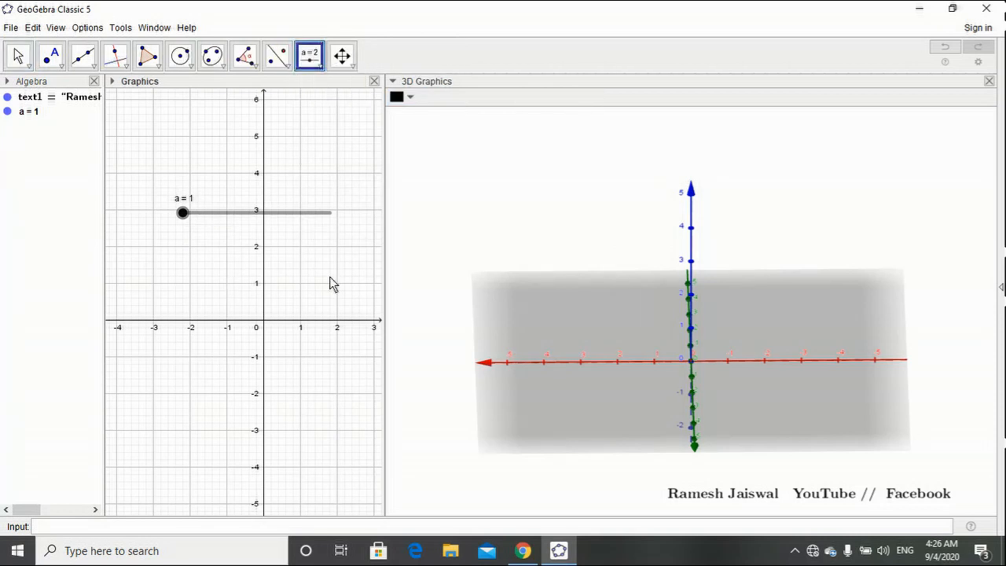
click(330, 285)
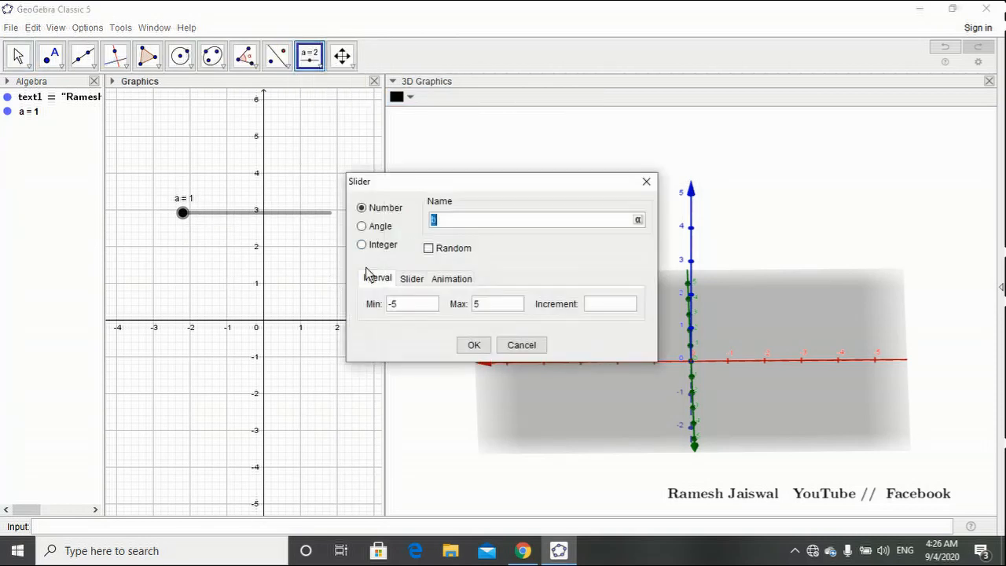
click(401, 307)
double_click(399, 307)
drag(396, 308, 384, 308)
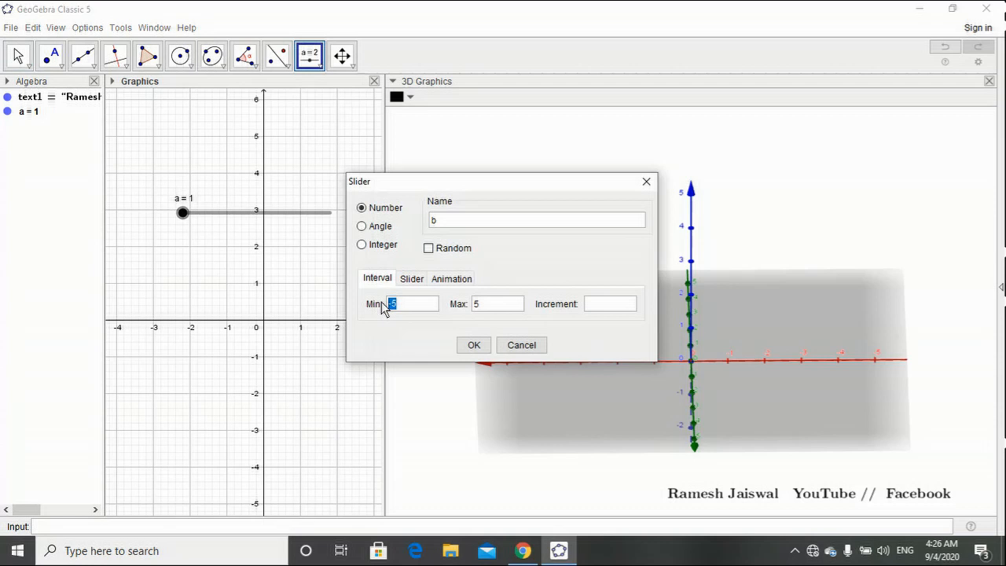
text(1)
drag(484, 305, 471, 306)
text(a)
click(472, 343)
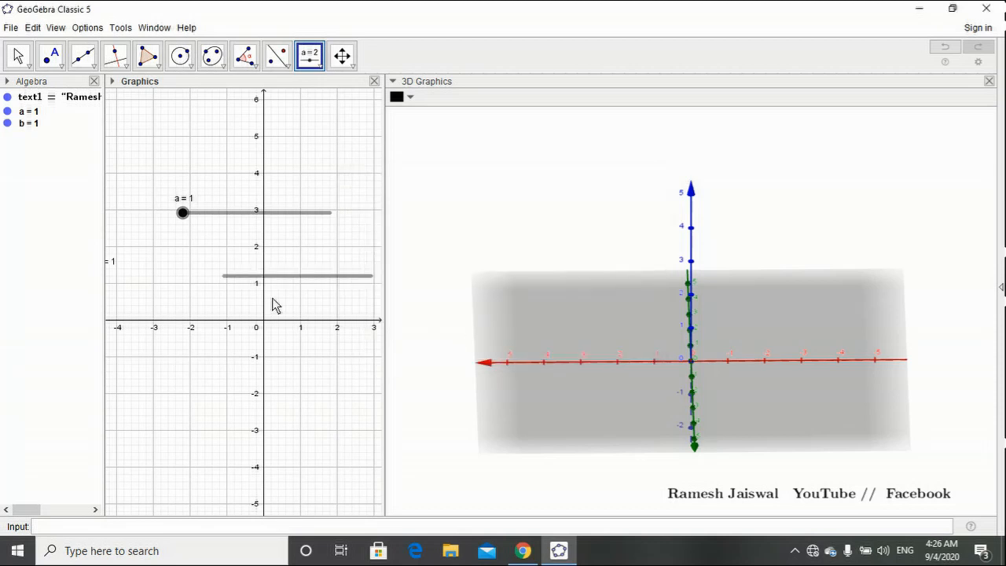
click(180, 246)
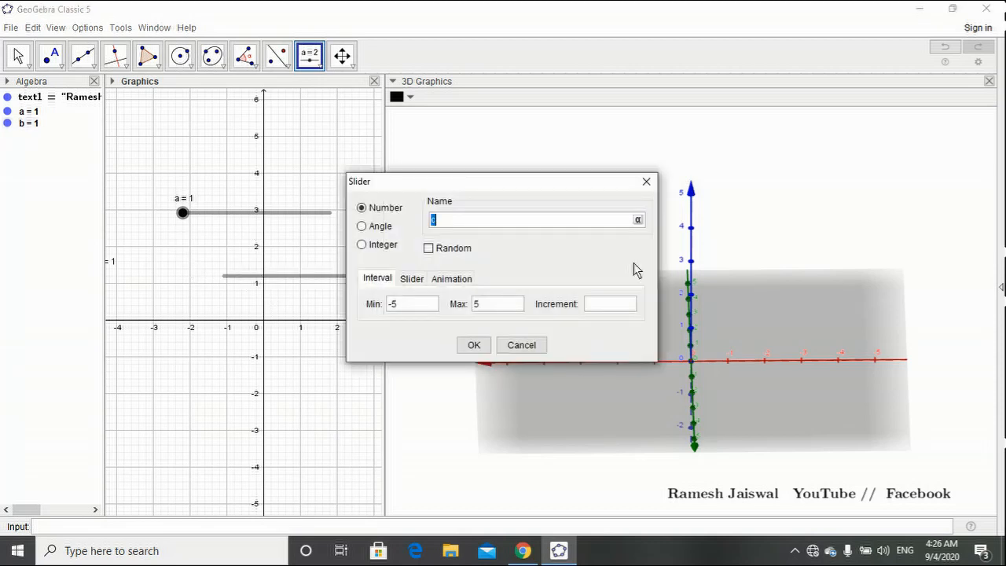
click(516, 346)
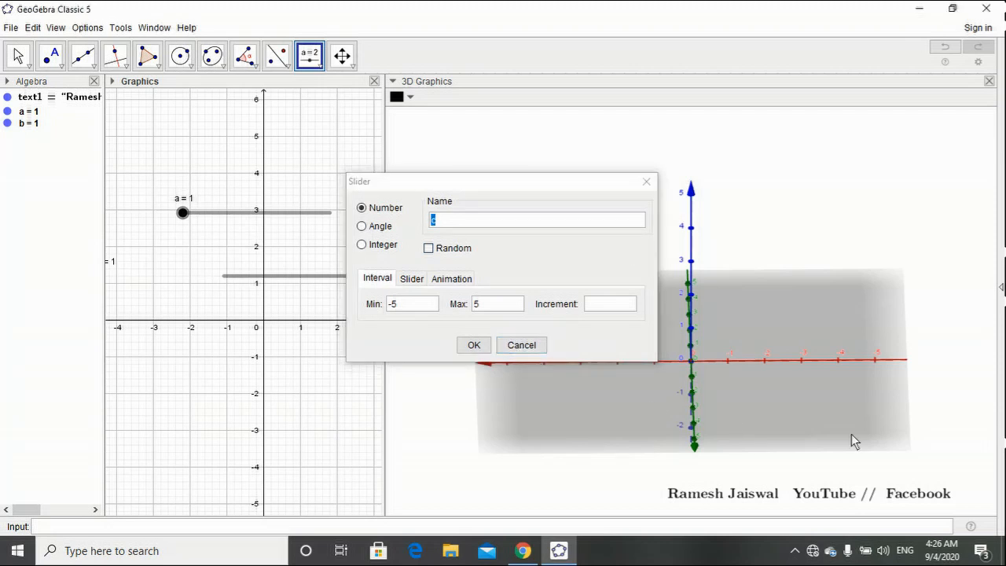
click(517, 347)
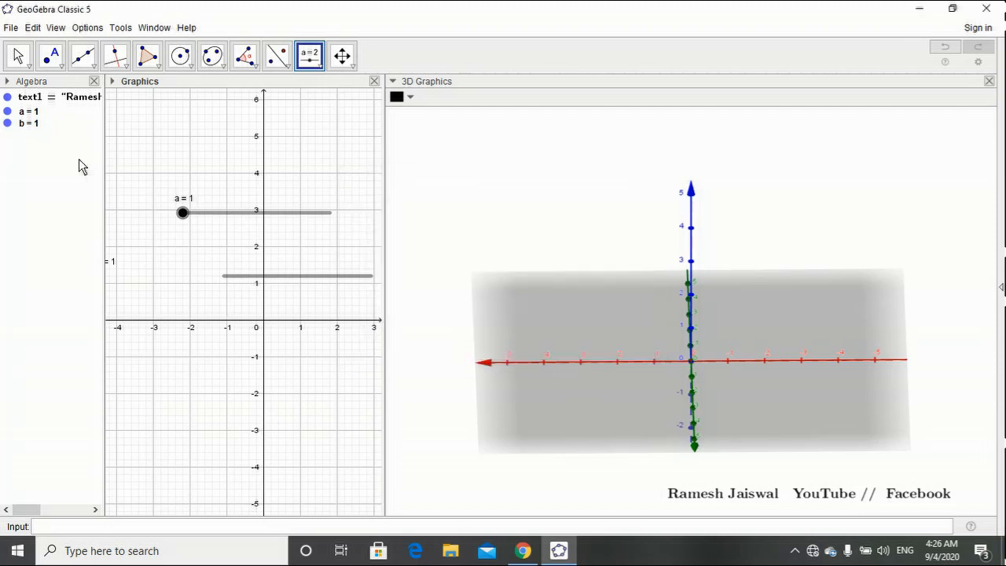
Arrange slider a near the top of the Graphics view with slider b just below it, set a to 2.1, and widen the Graphics view.
click(18, 57)
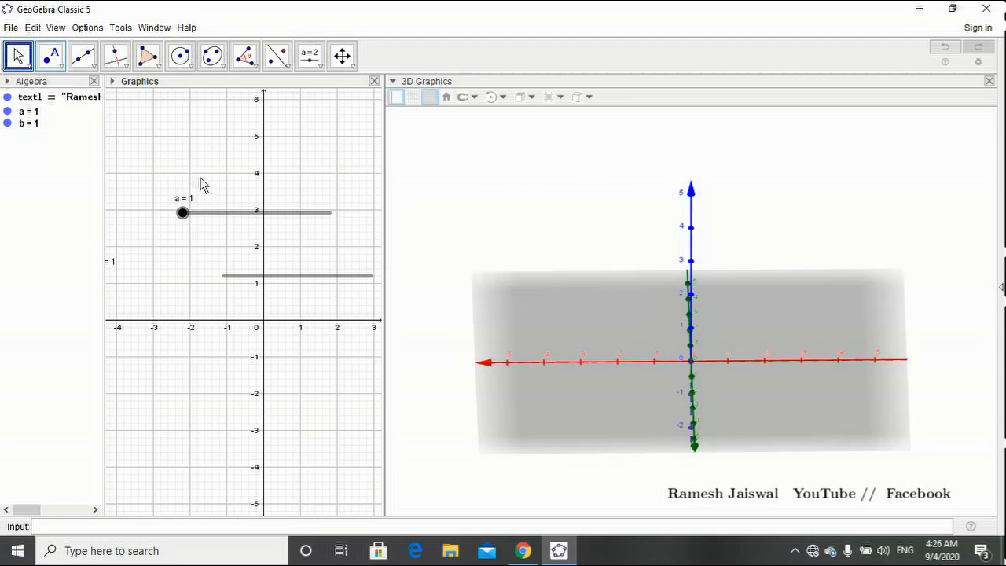
drag(183, 212, 262, 147)
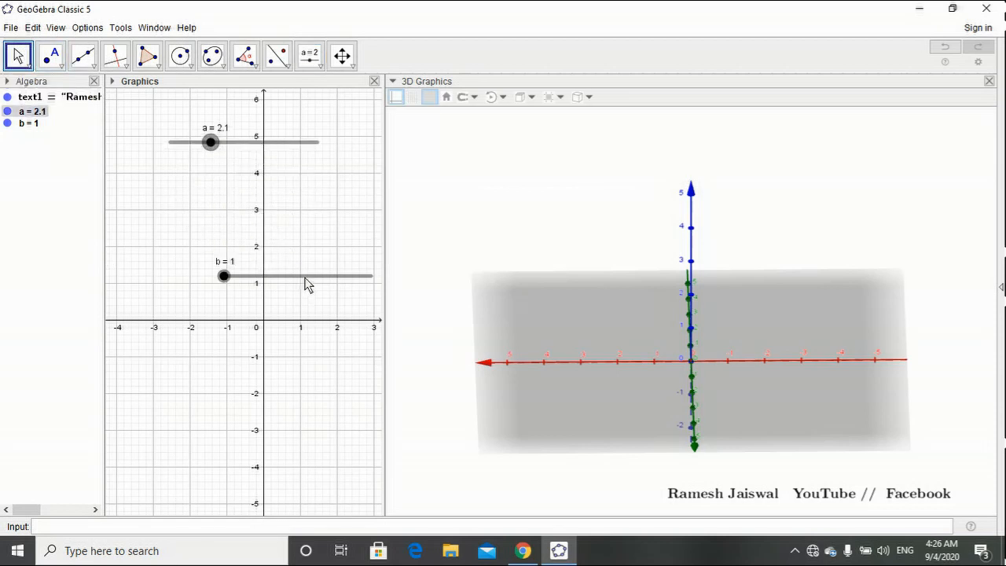
drag(305, 279, 263, 193)
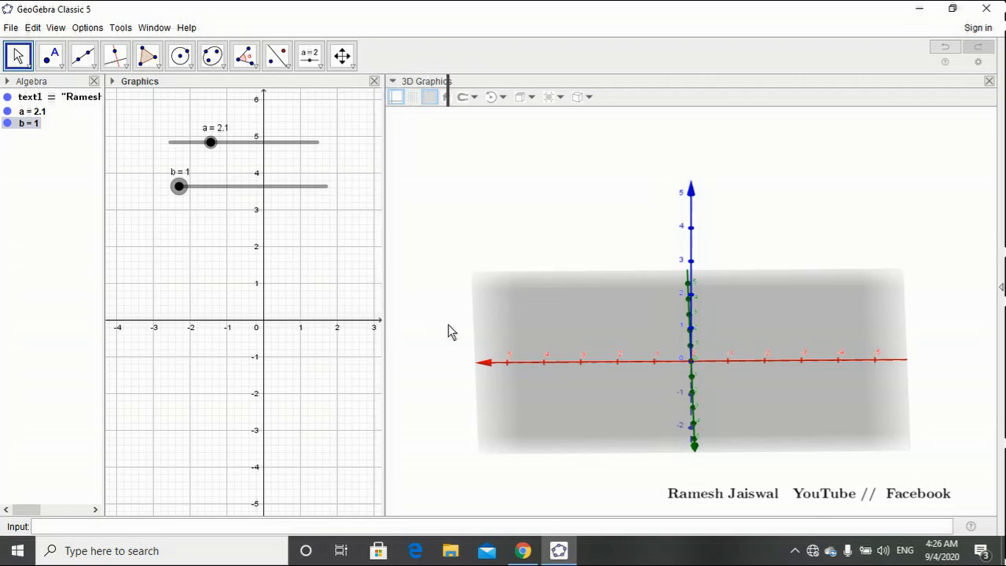
drag(448, 324, 449, 324)
right_drag(815, 476, 779, 478)
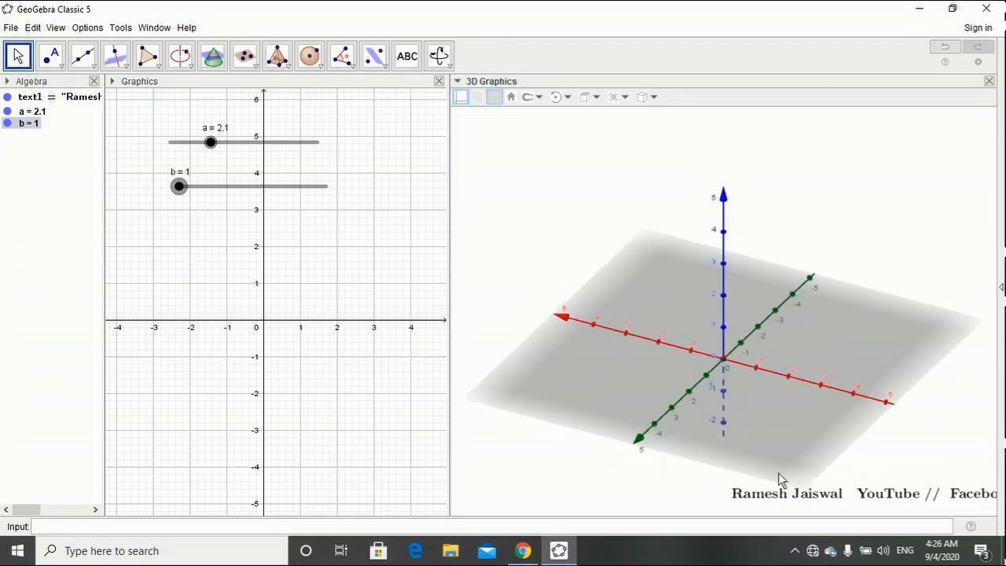
Create an intersection point of the x-axis and y-axis at the origin in the Graphics view.
click(62, 68)
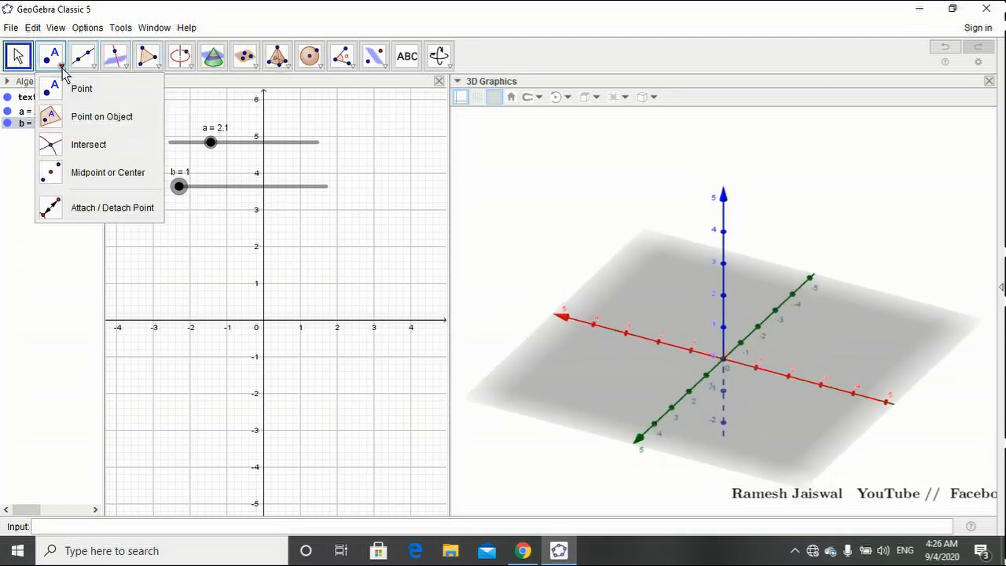
click(79, 146)
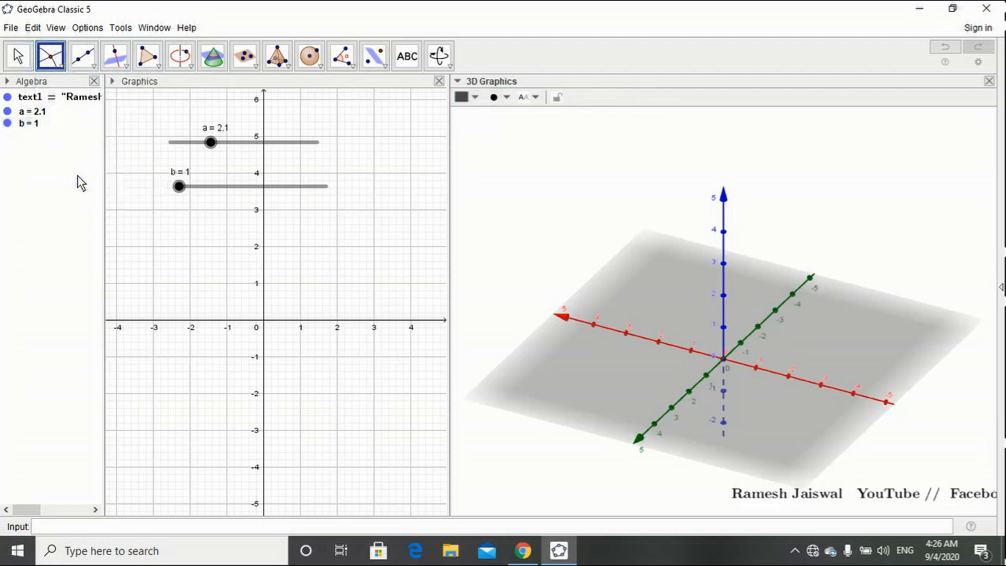
click(264, 237)
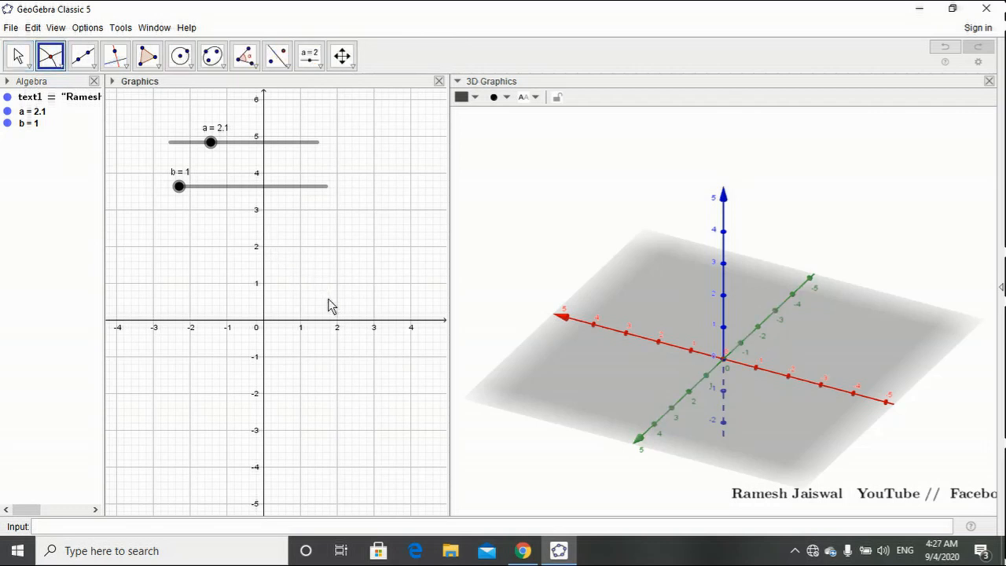
click(352, 322)
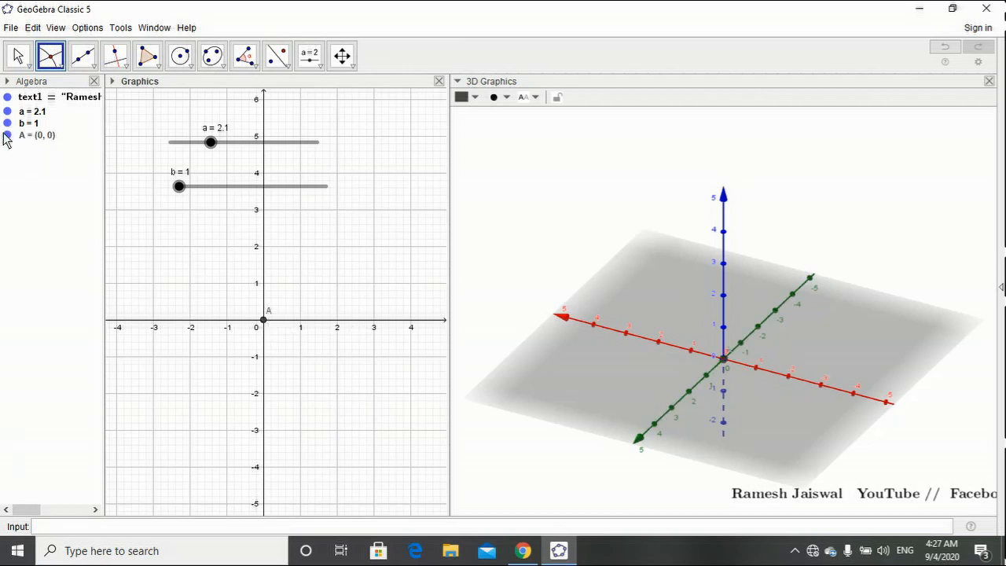
click(17, 55)
click(266, 320)
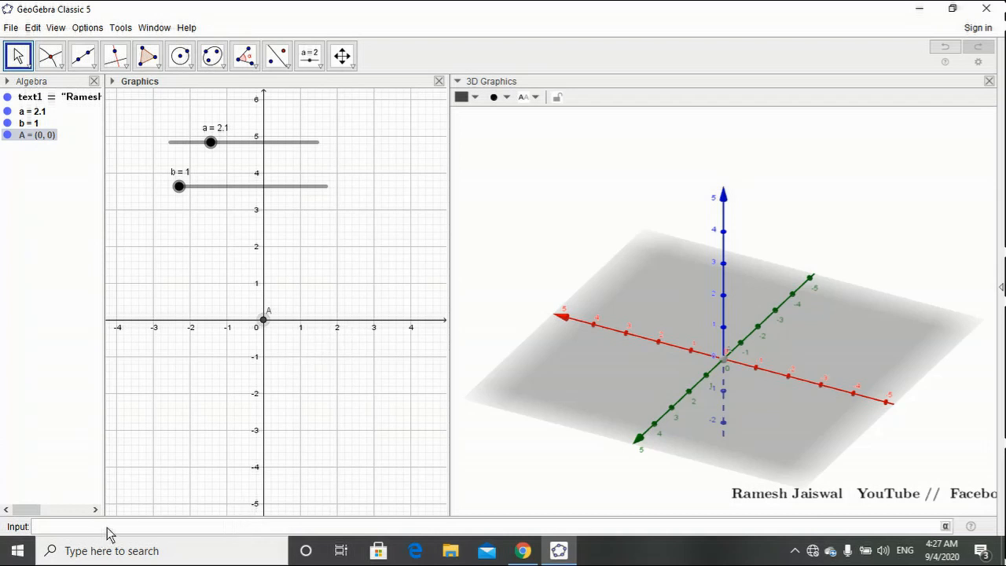
Create a point on the circle centred at A with radius a by entering the command point(Circle(A, a)).
text(point)
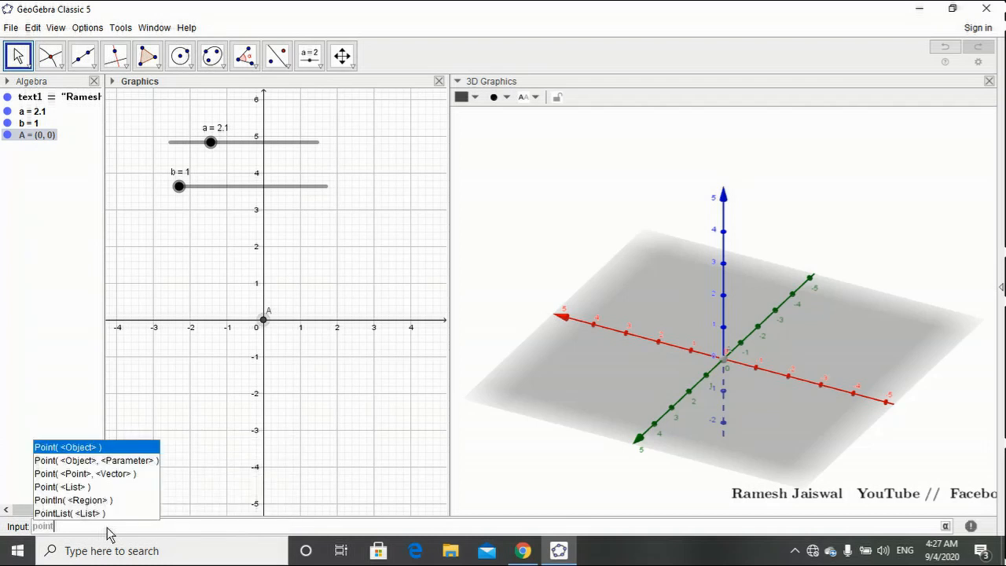
key(Escape)
text(t)
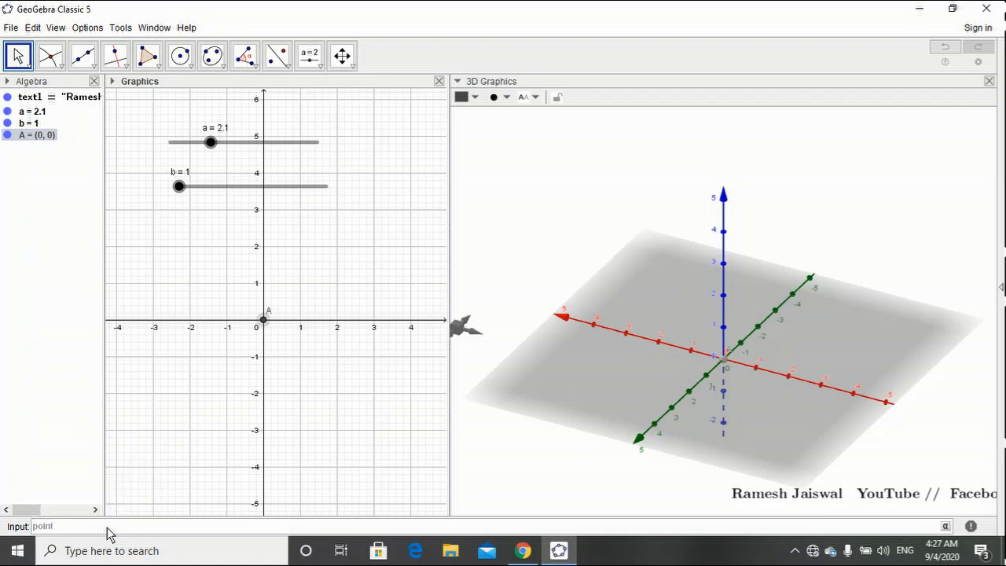
text((circ)
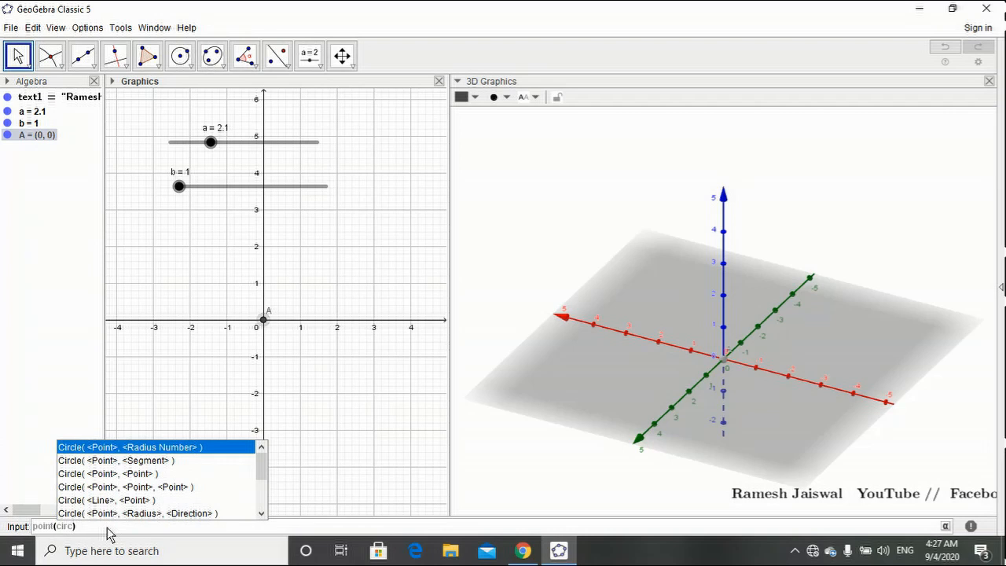
text(l)
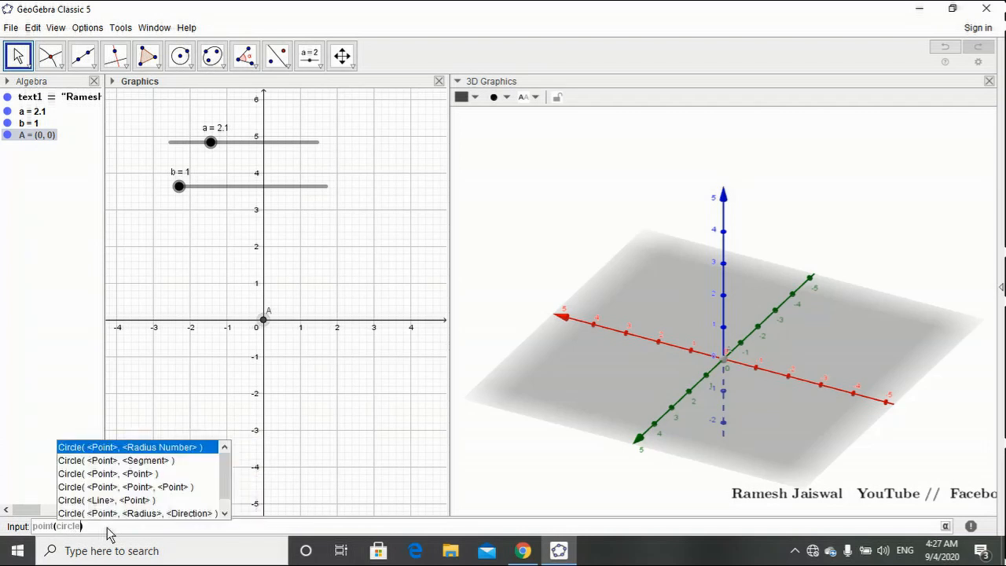
text(e)
click(139, 447)
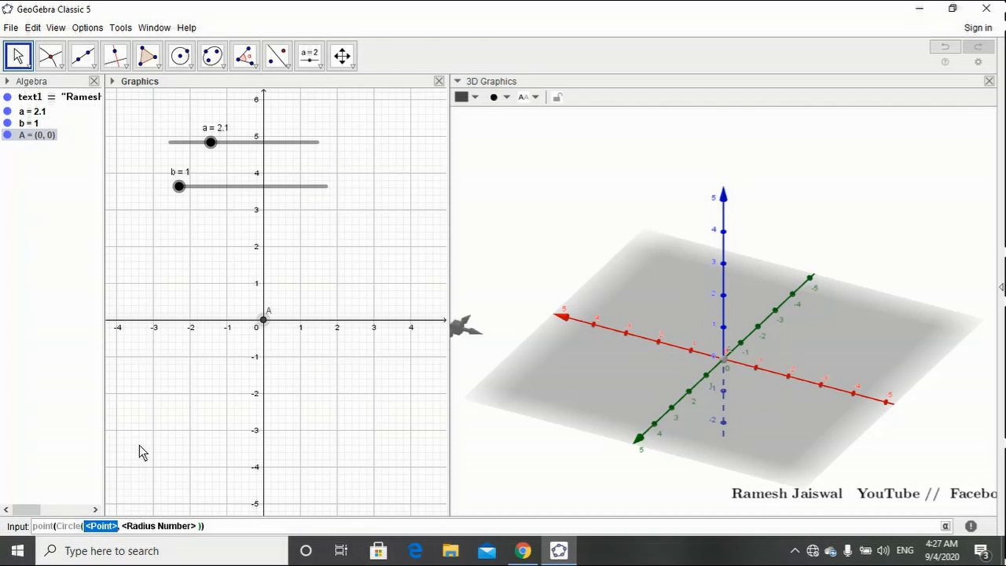
text(A)
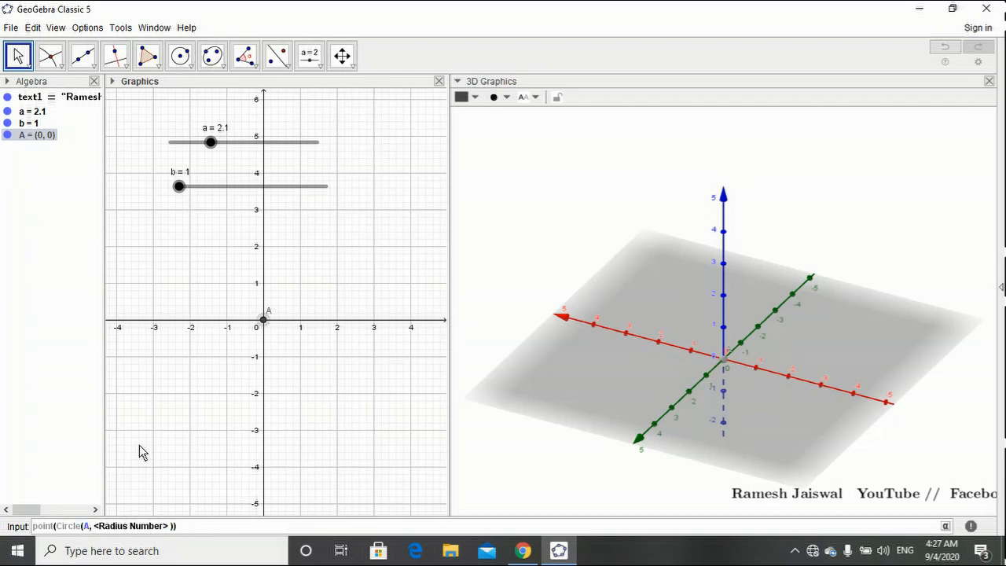
key(Tab)
text(a)
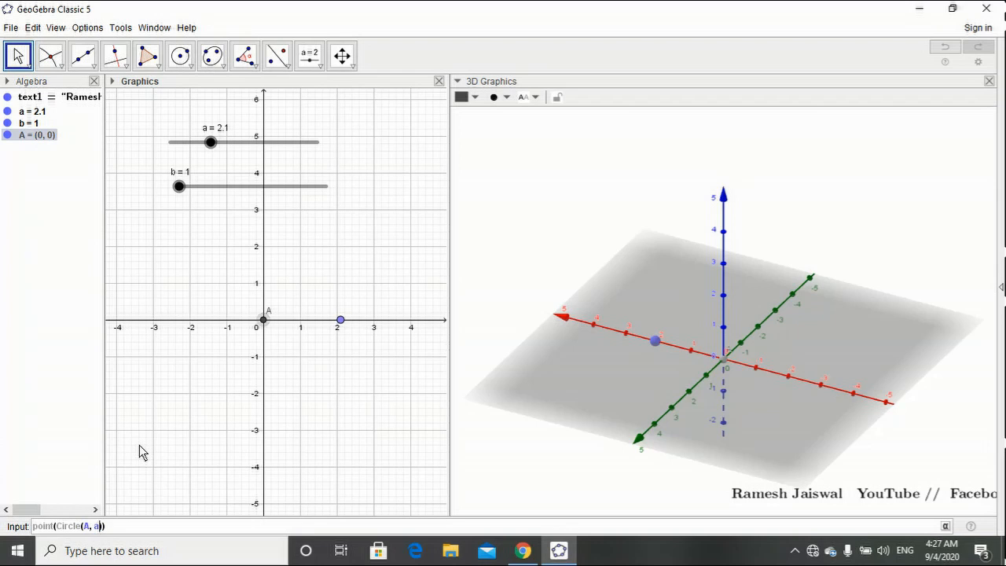
key(Return)
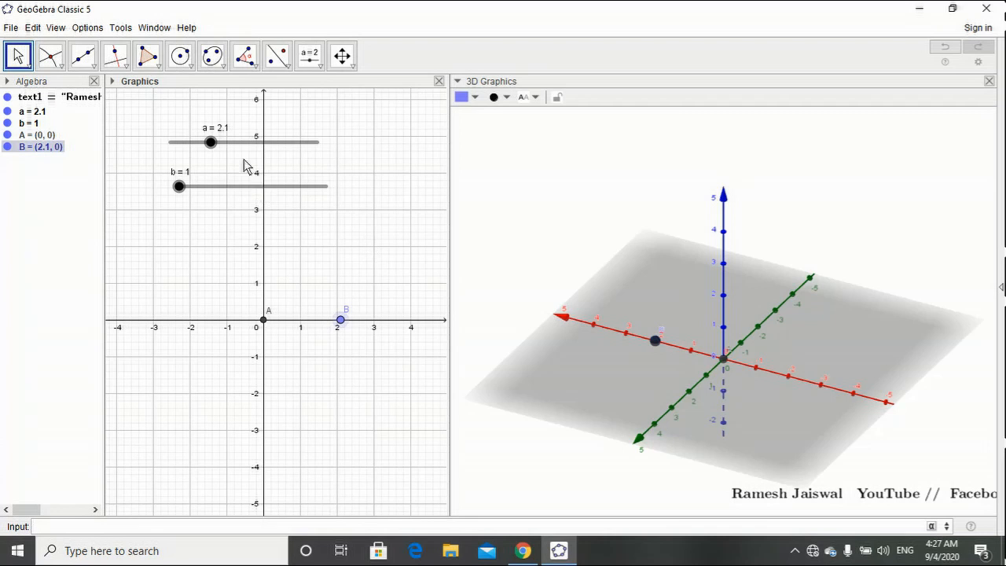
Set slider a to 3.1 to test that point B depends on it.
click(18, 56)
drag(212, 142, 255, 179)
key(Left)
key(Left)
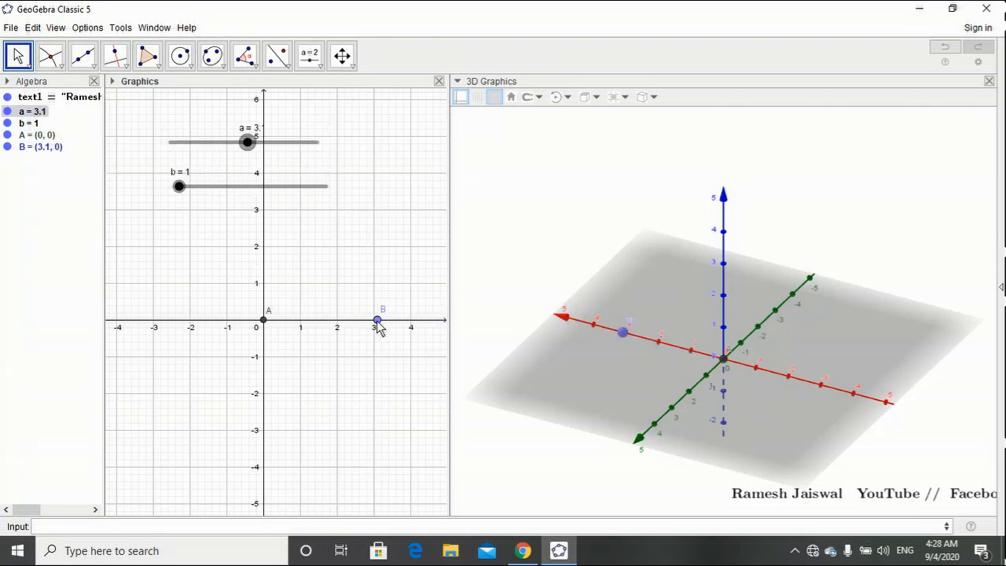
Construct a regular polygon with 4 vertices on points A and B in the Graphics view.
click(162, 69)
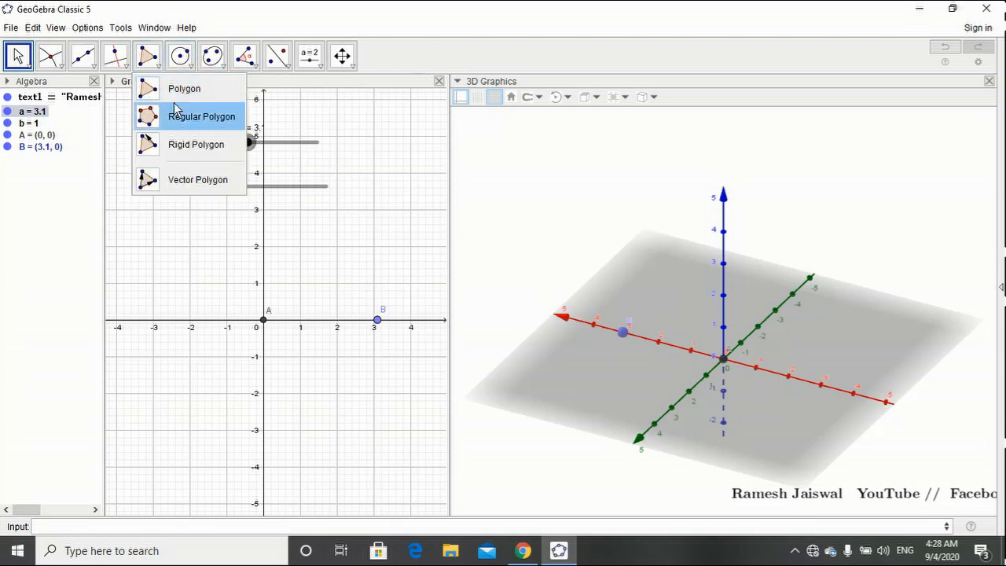
click(176, 110)
click(162, 67)
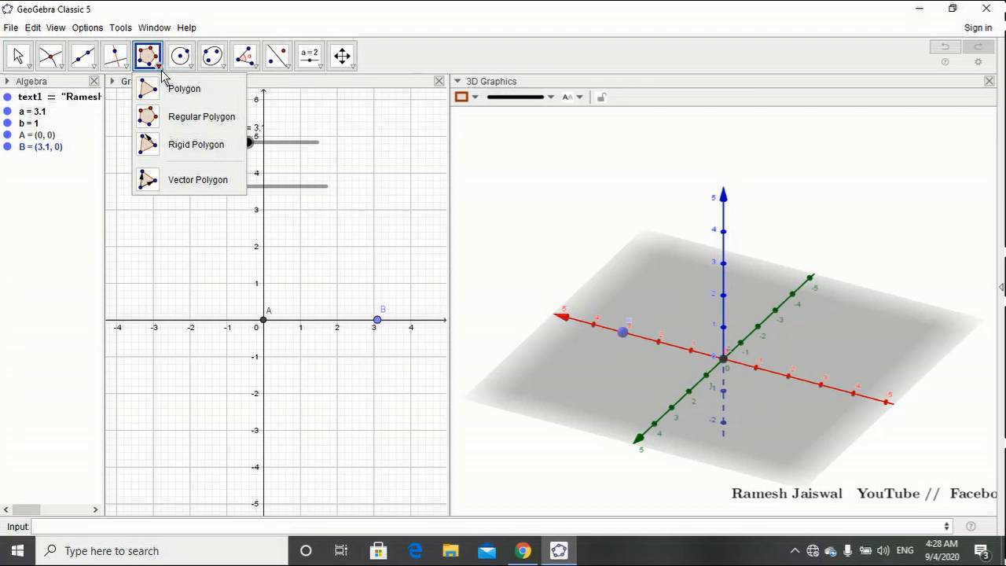
click(176, 117)
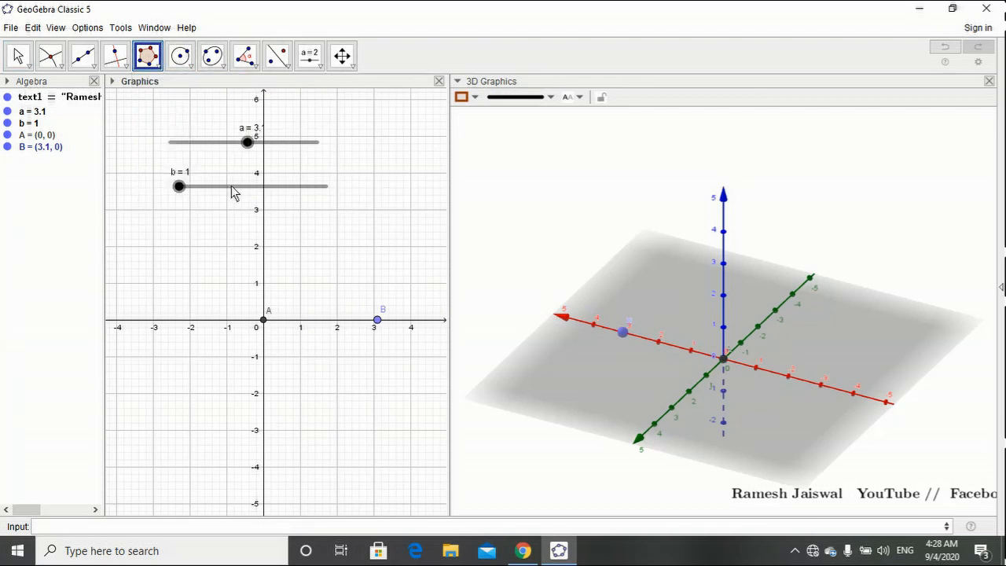
click(378, 321)
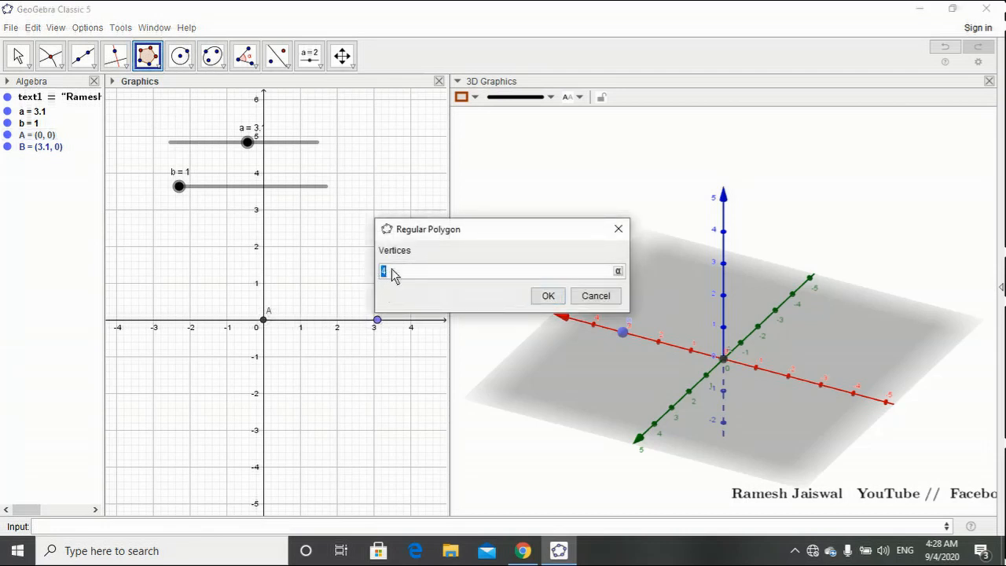
click(546, 296)
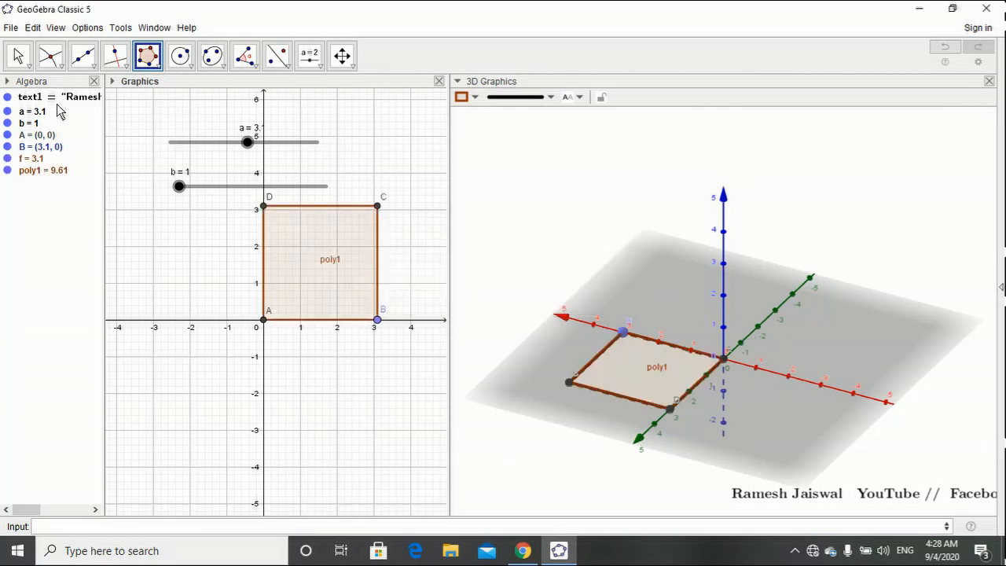
click(18, 56)
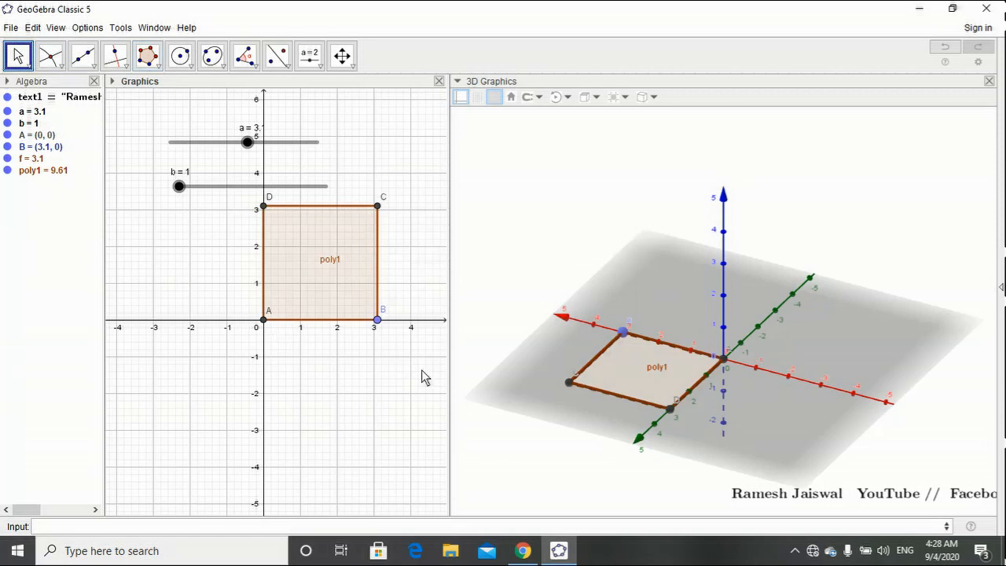
Build a cube in the 3D view from points A and B, standing on the square.
drag(422, 378, 357, 417)
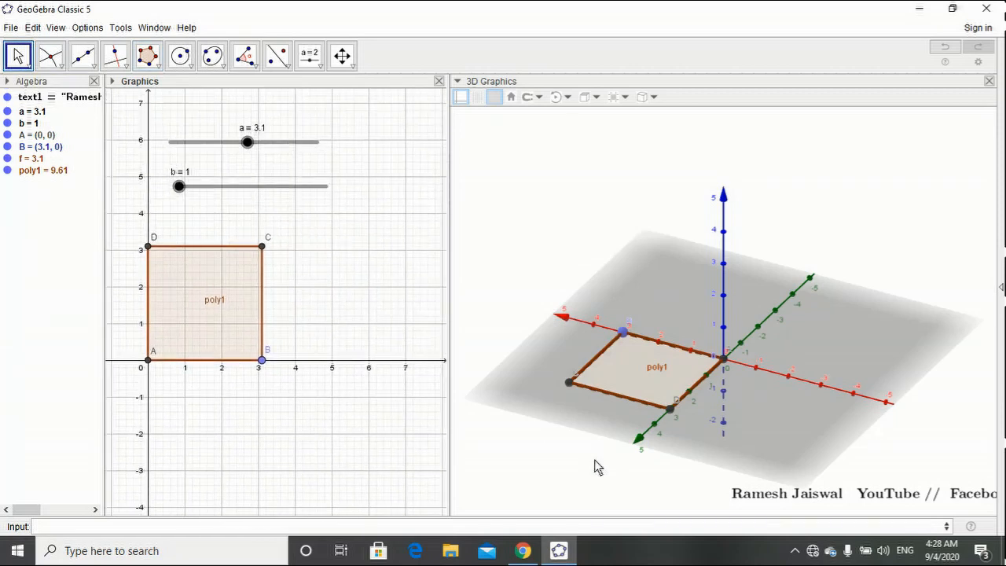
click(628, 469)
drag(889, 474, 607, 465)
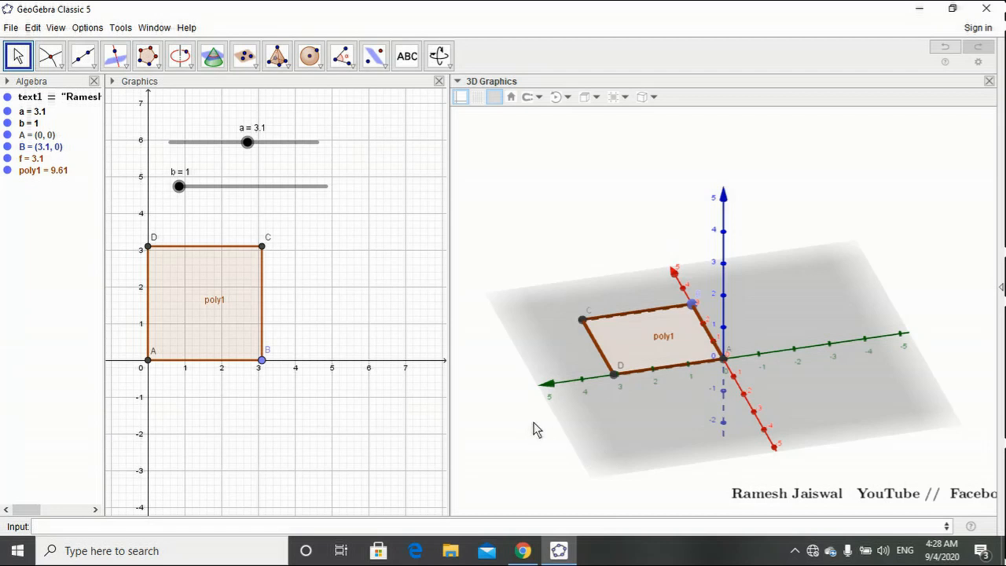
drag(535, 427, 557, 437)
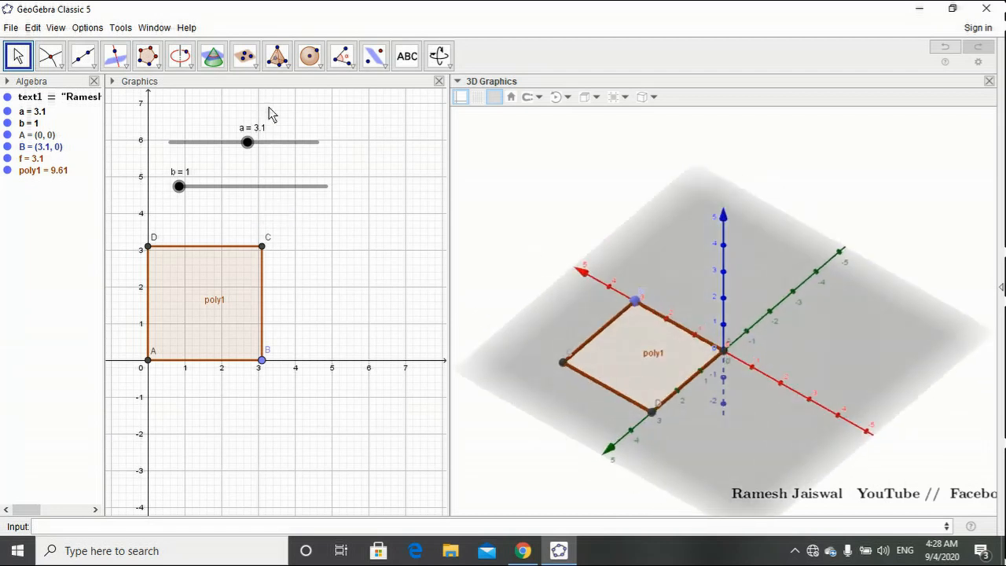
click(289, 68)
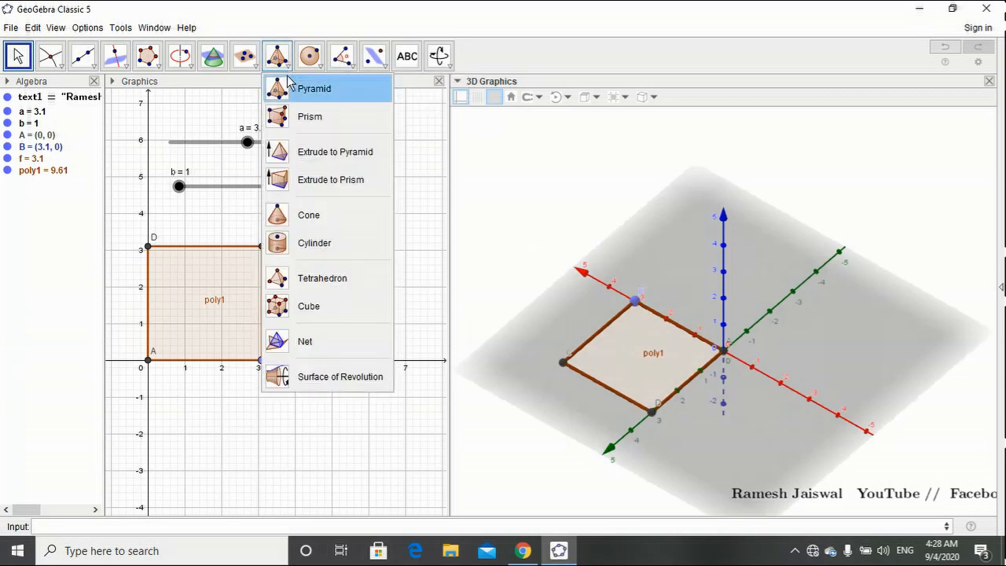
click(303, 308)
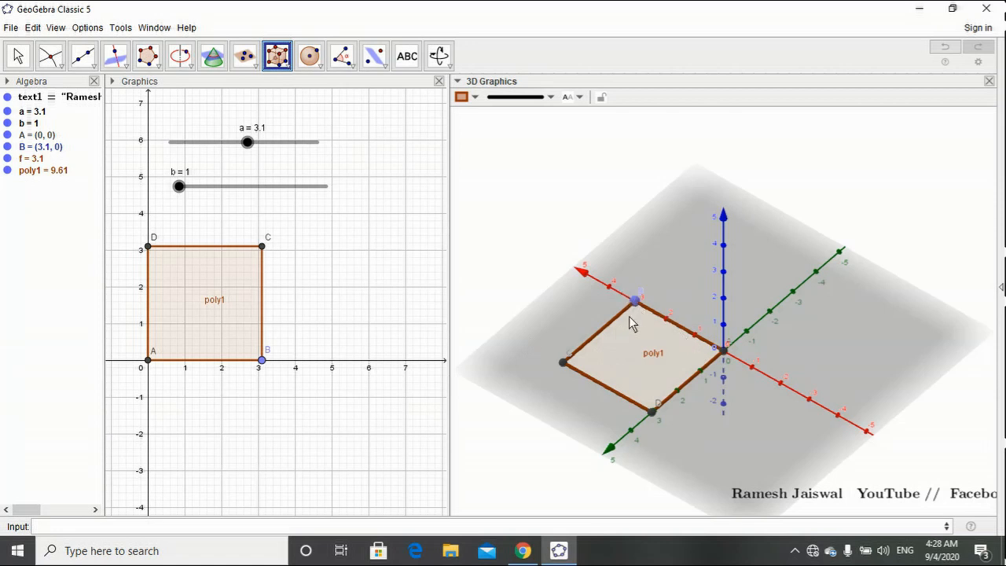
click(724, 351)
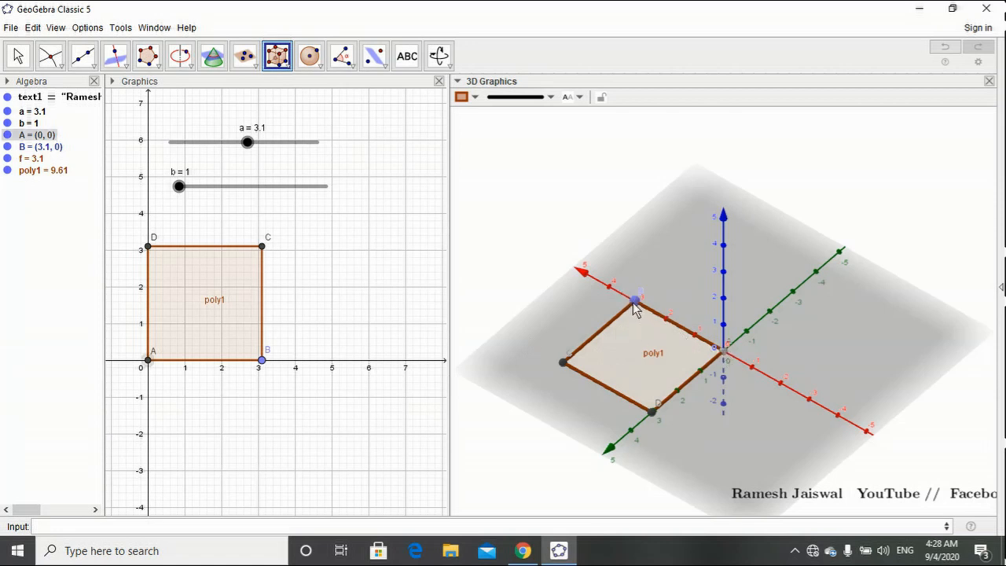
click(635, 300)
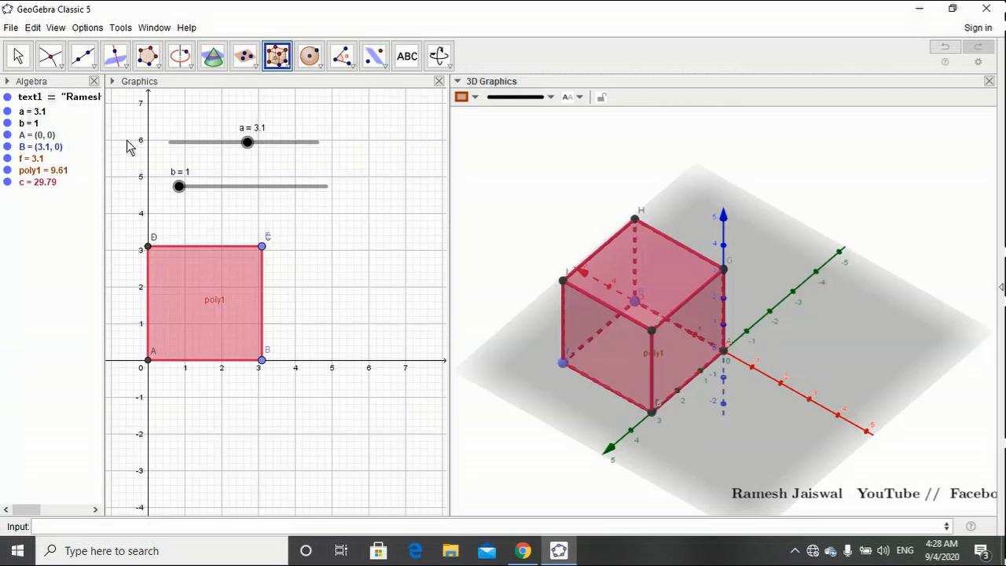
click(26, 68)
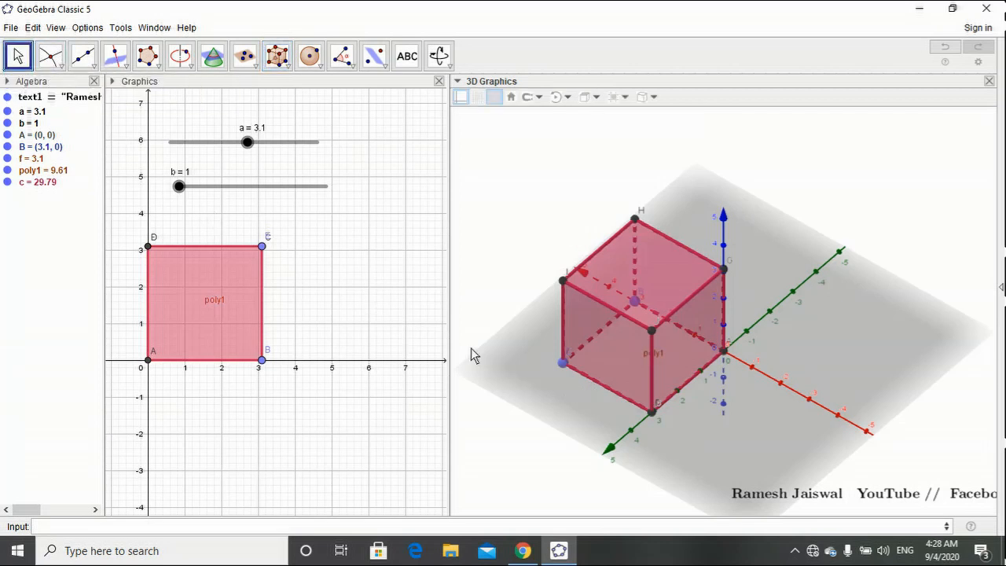
Set slider a to 2.7 to resize the cube and inspect it from different sides in the 3D view.
drag(570, 449, 626, 426)
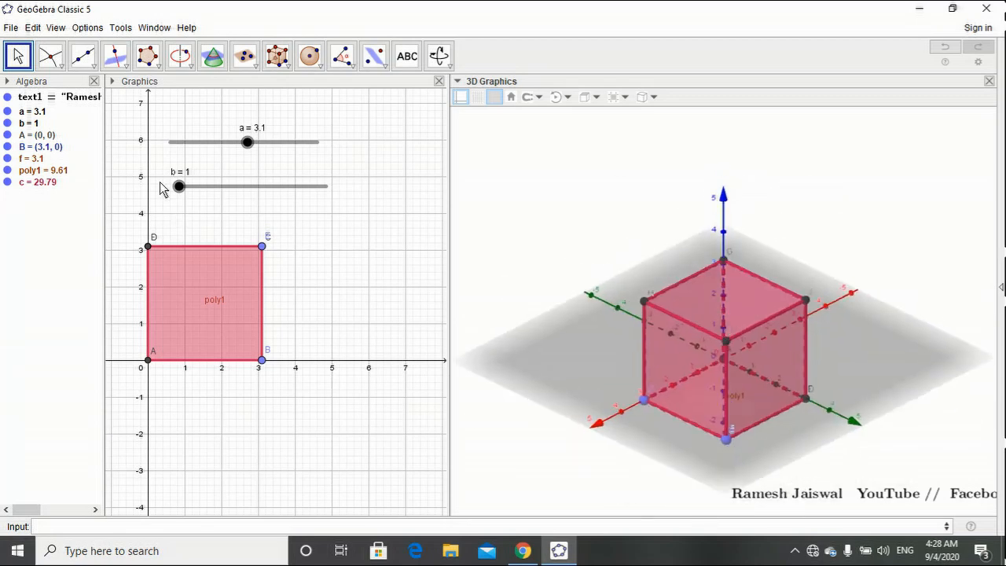
mouse_move(179, 186)
mouse_down()
mouse_move(298, 186)
mouse_move(174, 198)
mouse_move(178, 188)
mouse_up()
drag(247, 145, 231, 196)
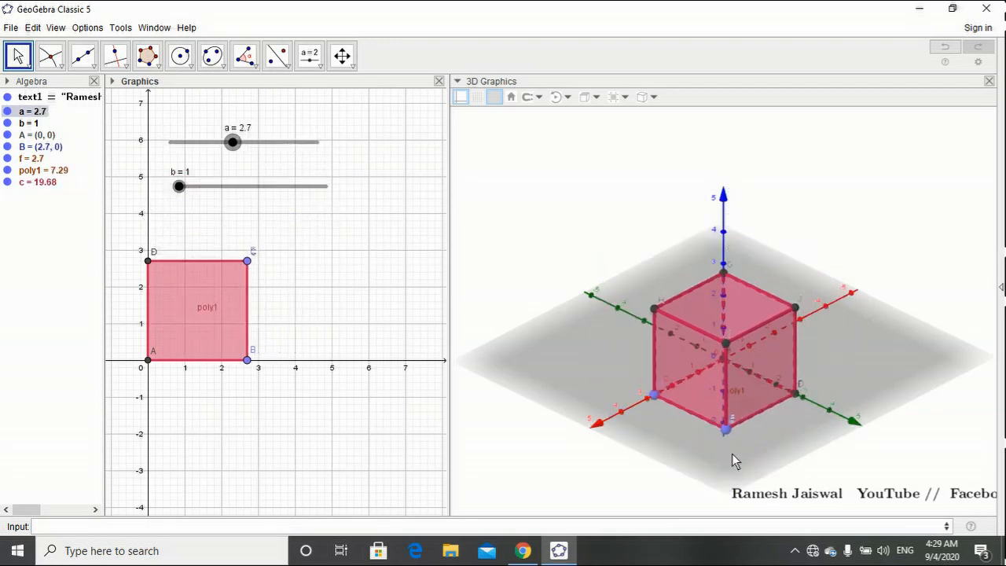
drag(732, 461, 600, 452)
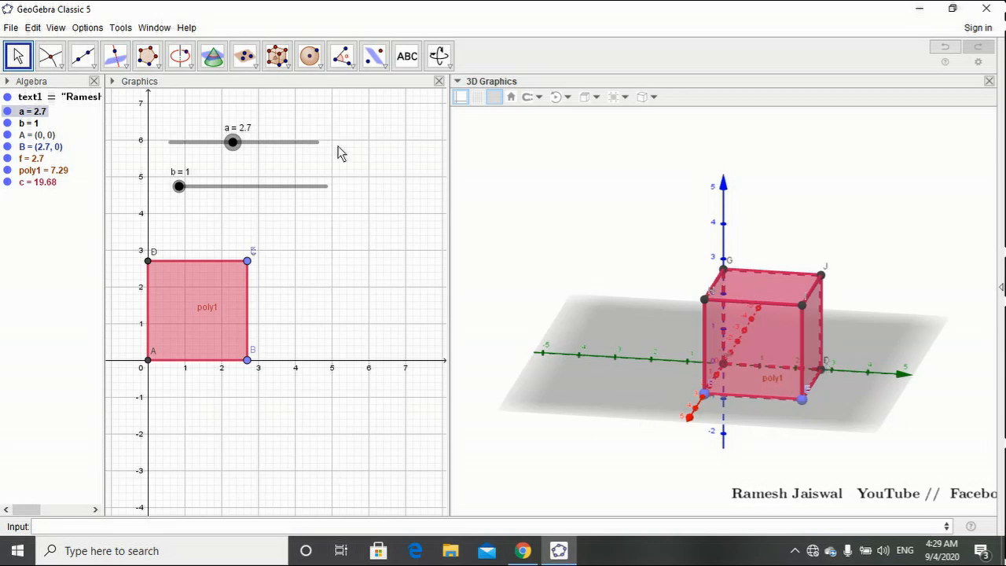
click(374, 56)
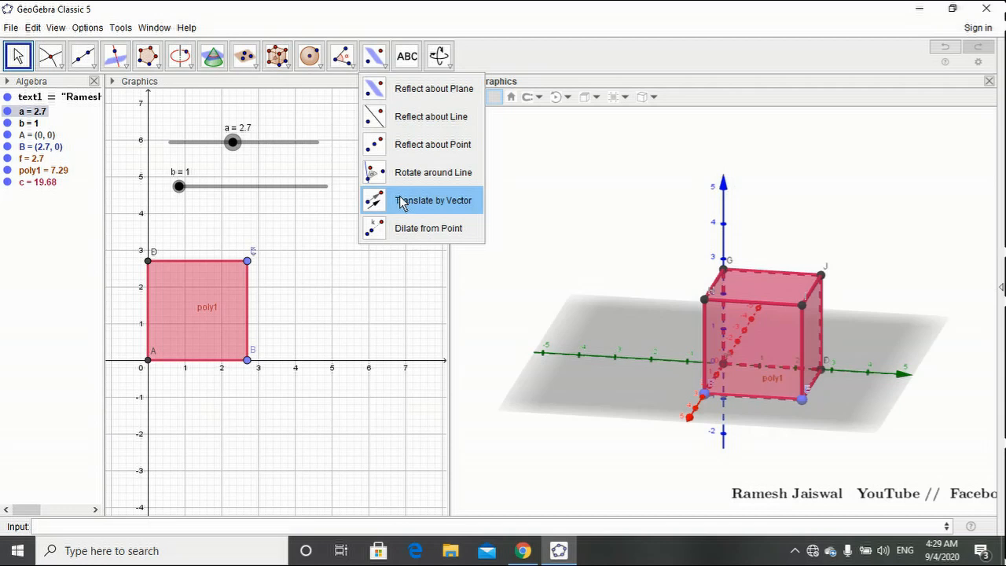
click(370, 373)
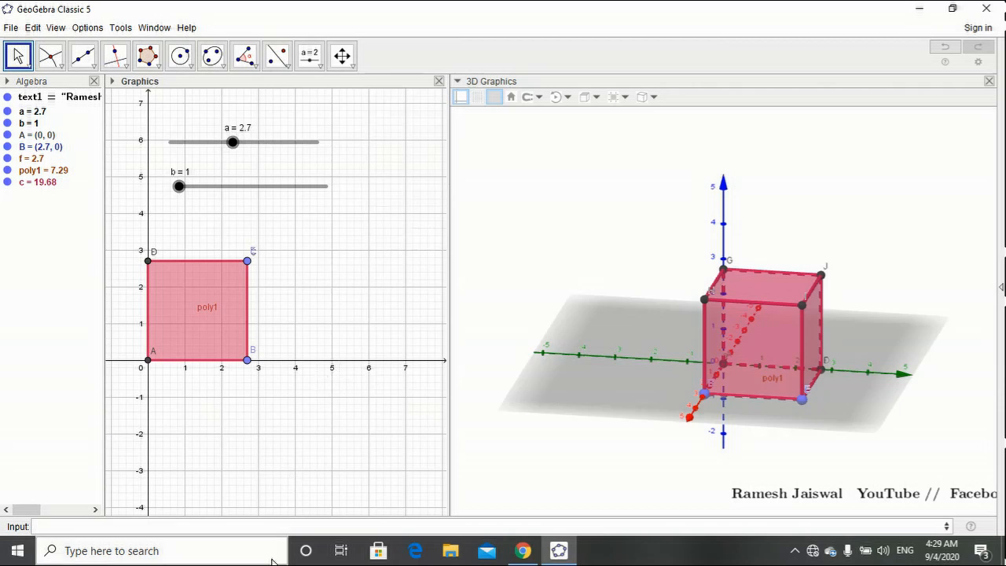
click(273, 526)
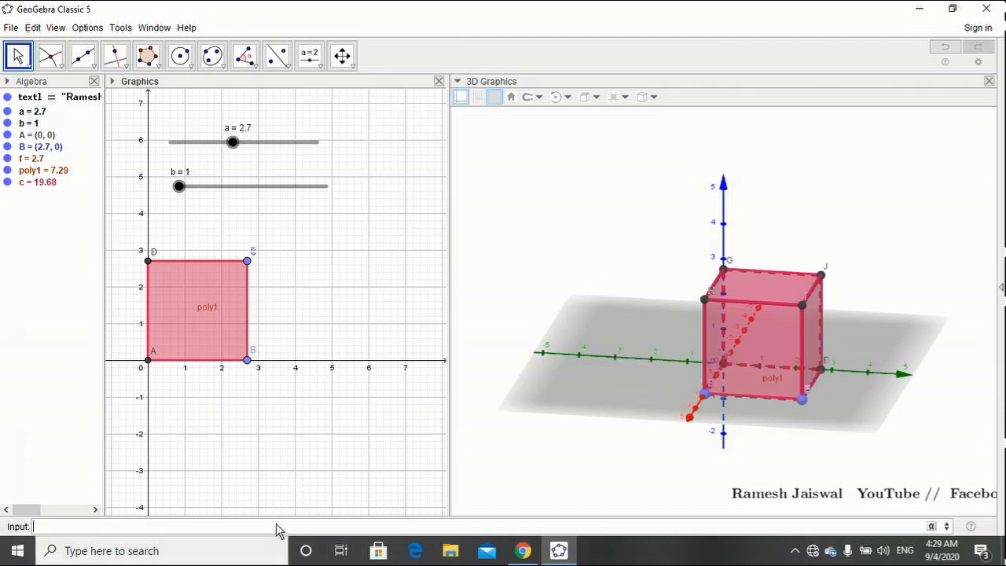
text(vecto)
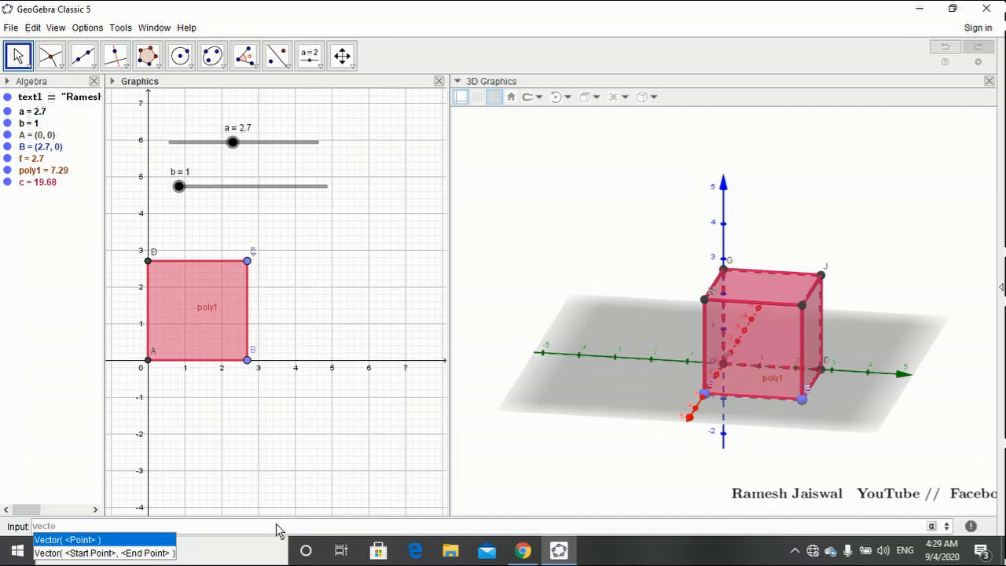
text(r)
click(113, 553)
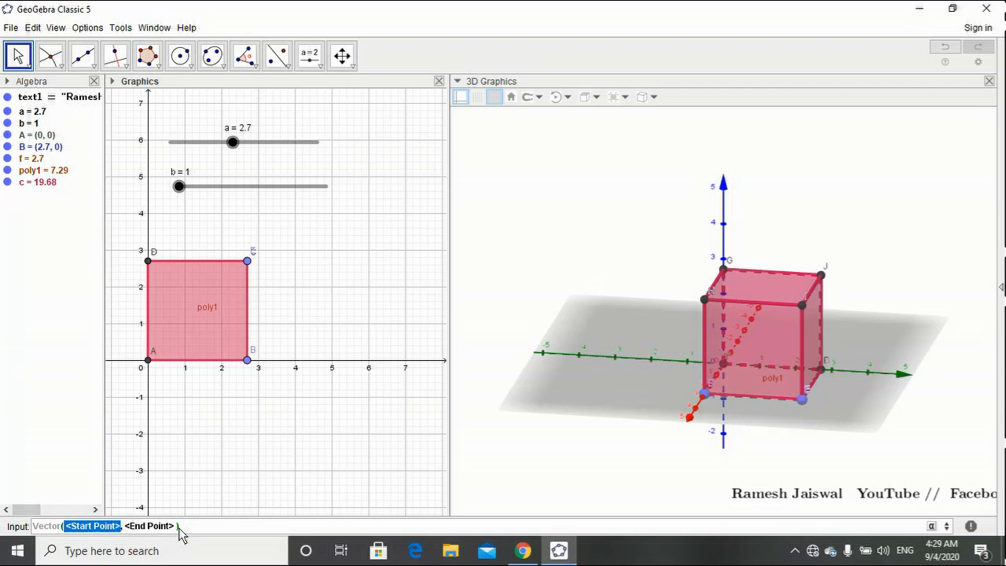
text(()
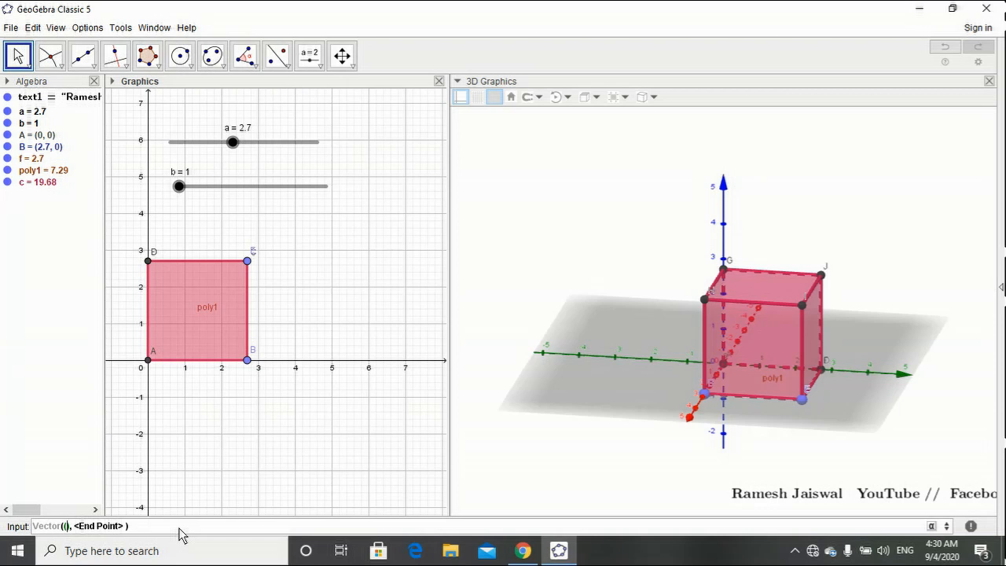
click(161, 550)
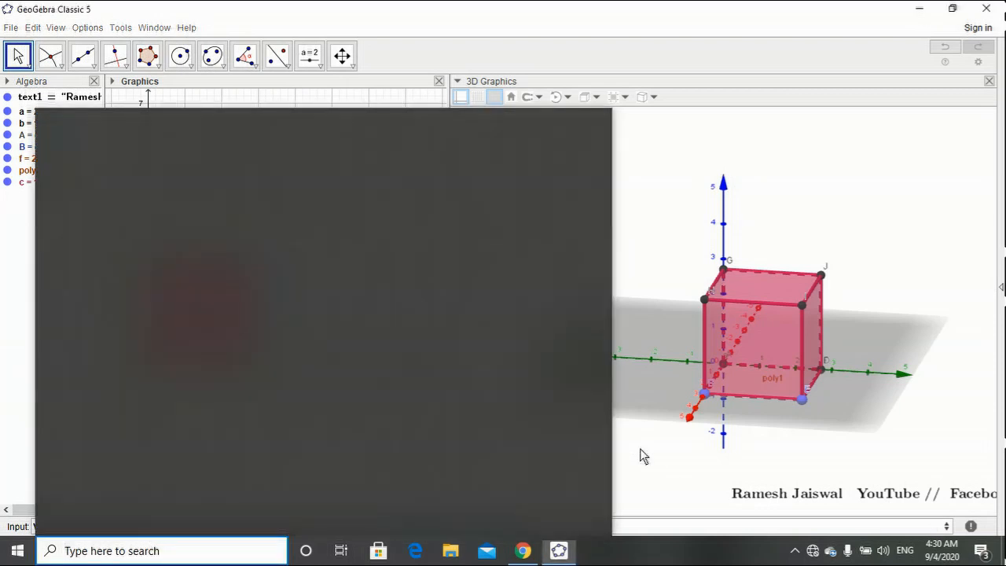
click(639, 448)
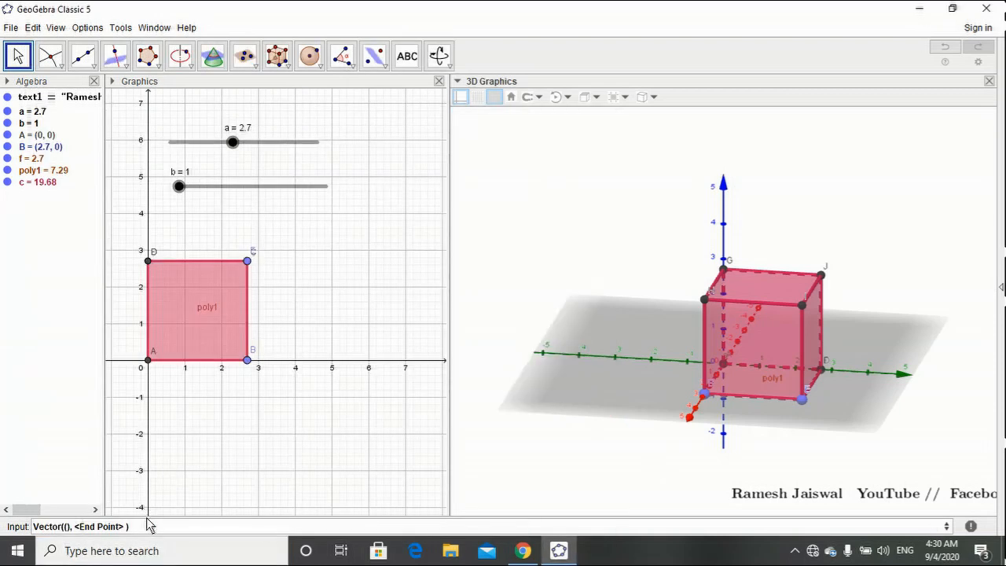
drag(147, 525, 1, 510)
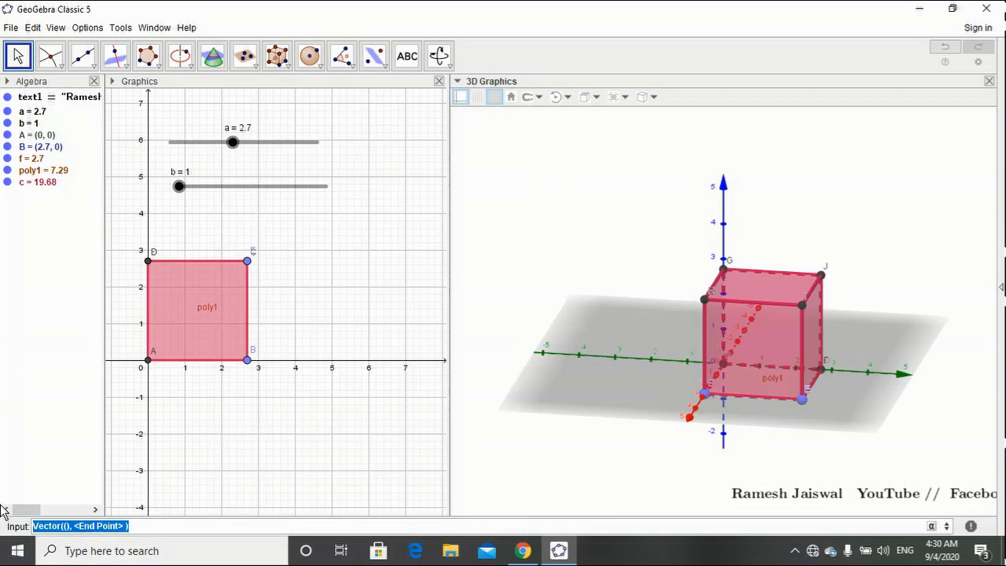
key(BackSpace)
click(368, 231)
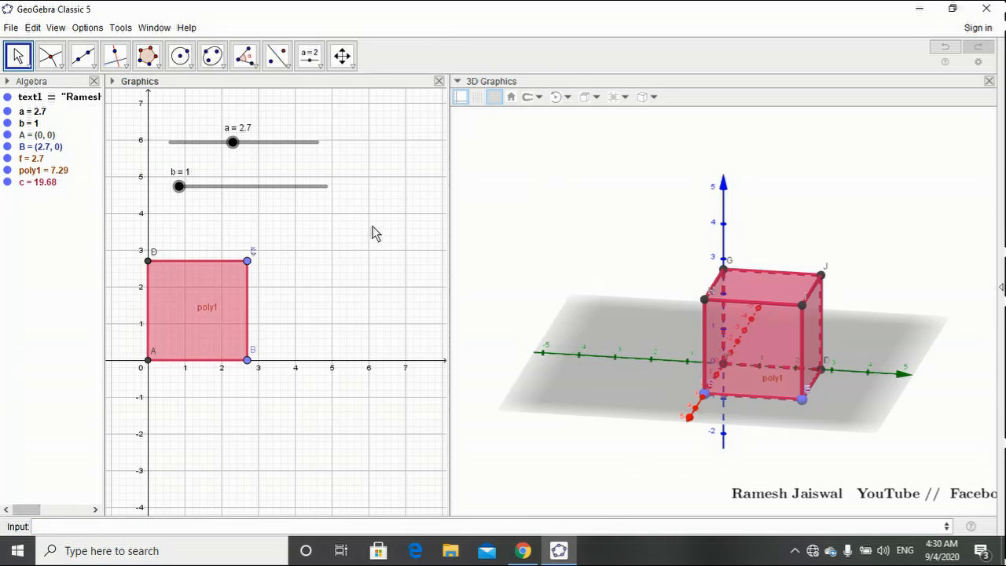
Create a number slider d with minimum 1 and maximum 4 in the Graphics view, beside the square.
click(319, 69)
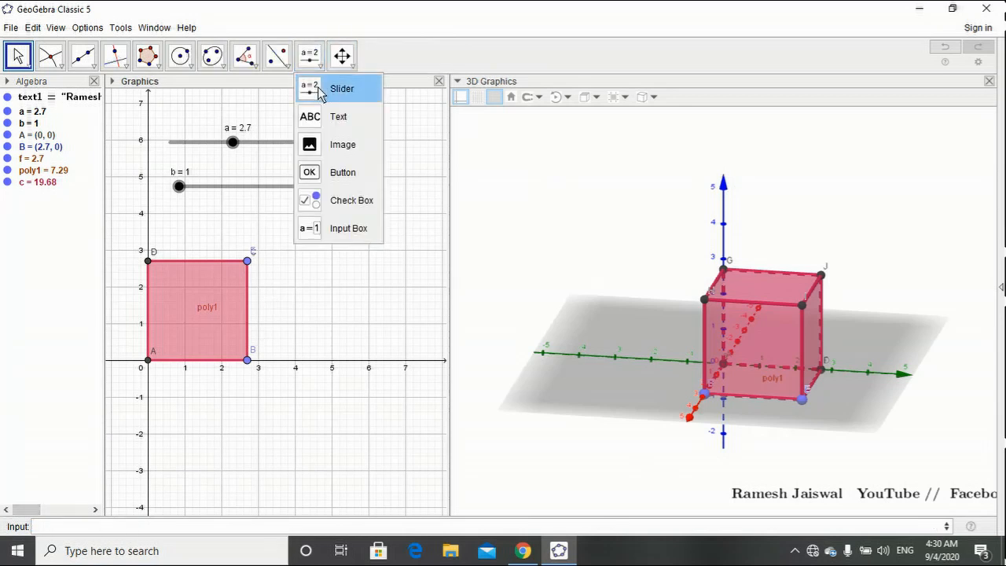
click(334, 88)
click(324, 275)
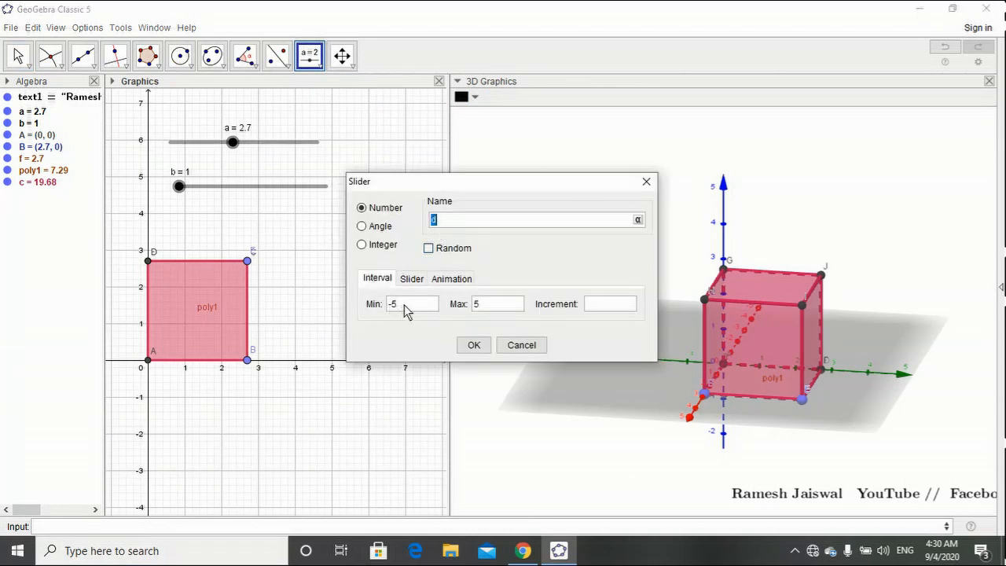
drag(405, 311, 386, 308)
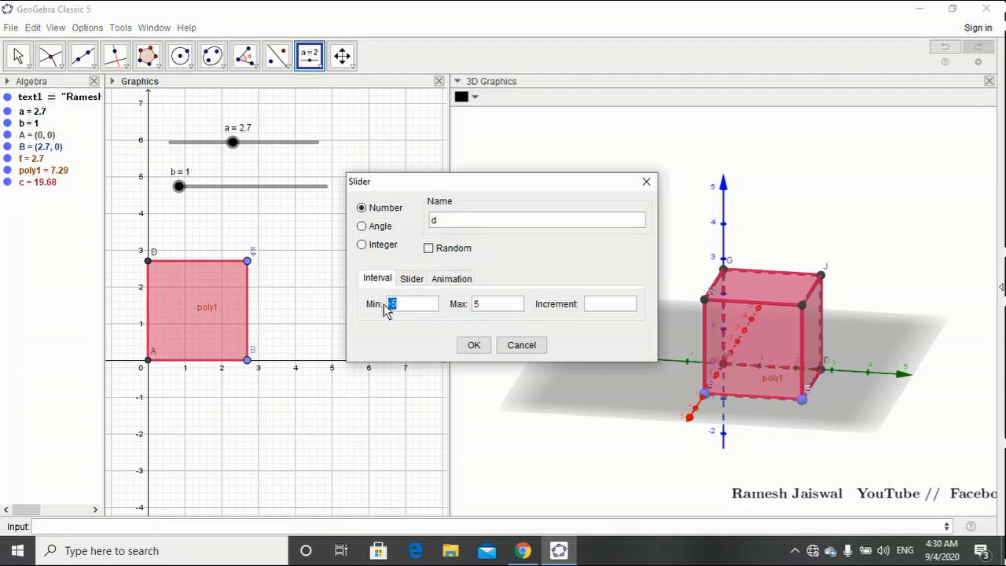
text(1)
drag(479, 310, 469, 311)
click(473, 350)
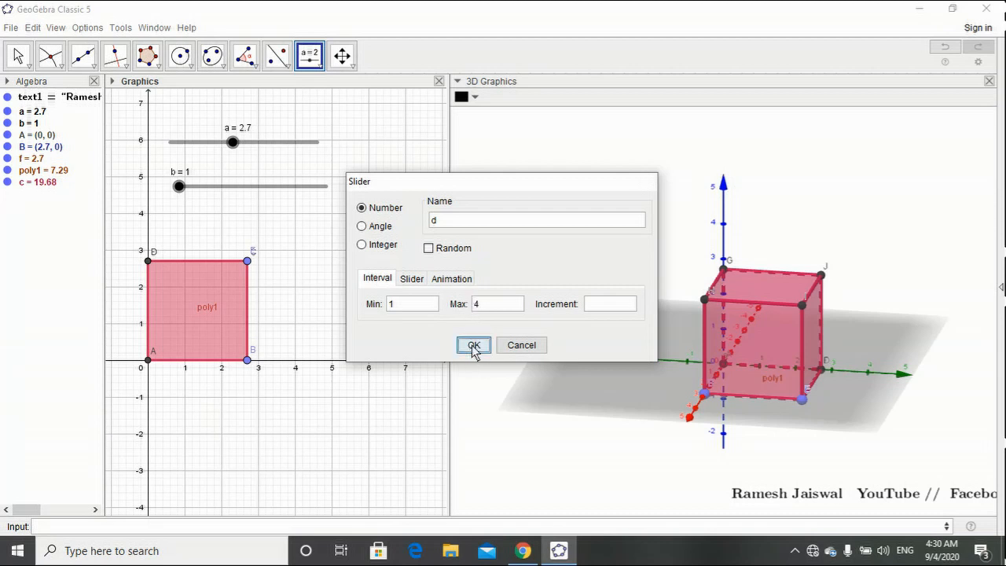
drag(392, 268, 386, 278)
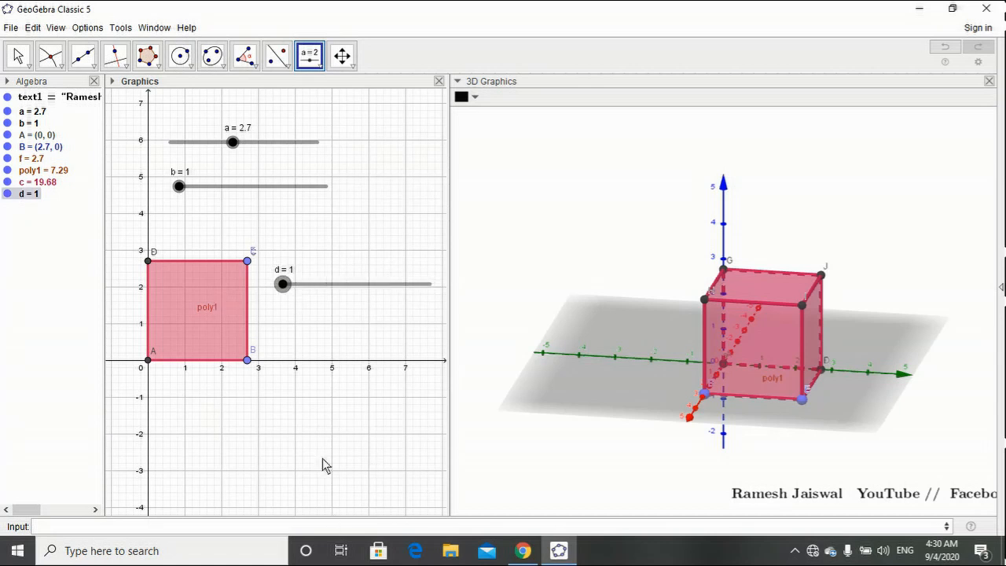
Create a vector from the origin along the x-axis with the command Vector((d,0,0)).
click(293, 526)
text(vector)
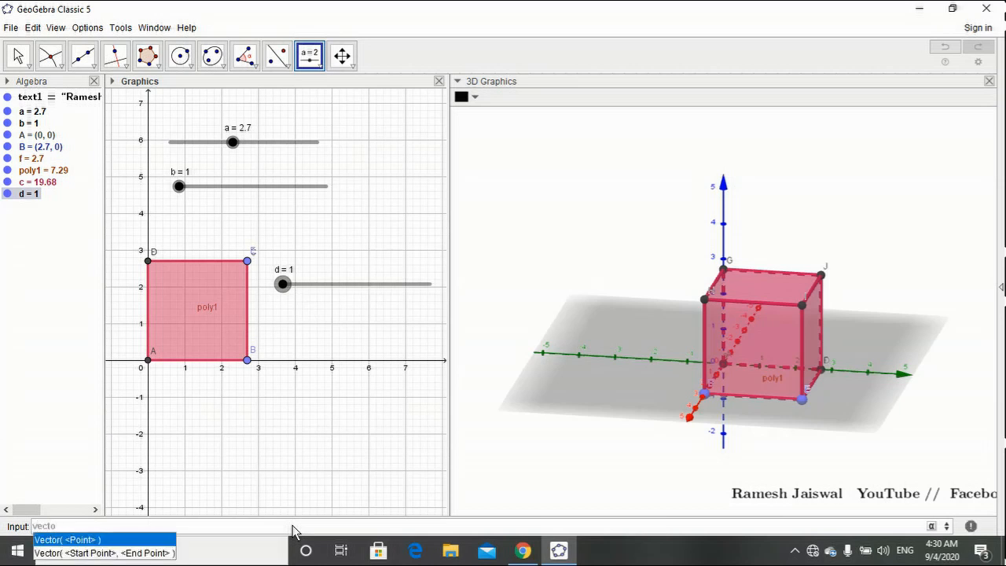
click(116, 552)
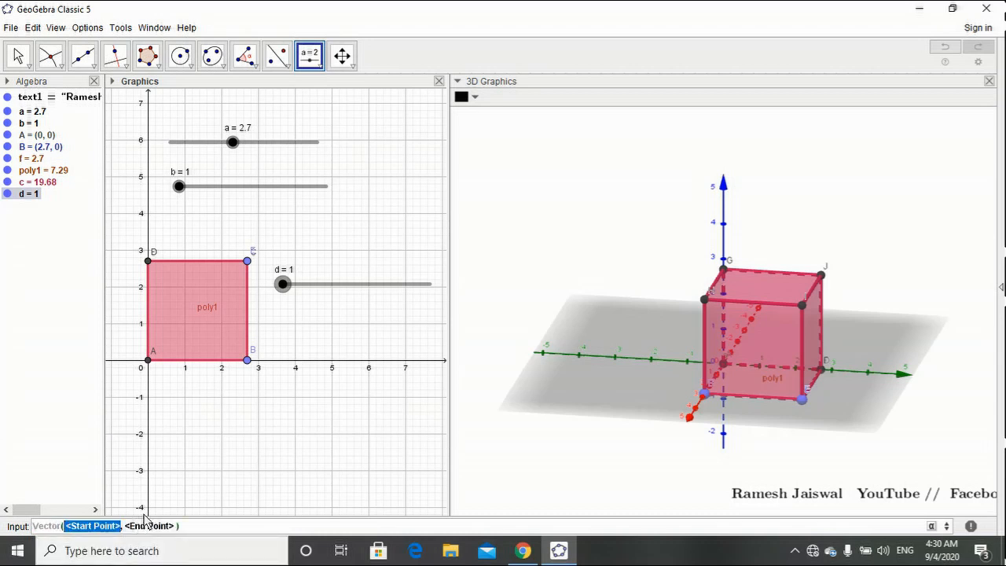
text(()
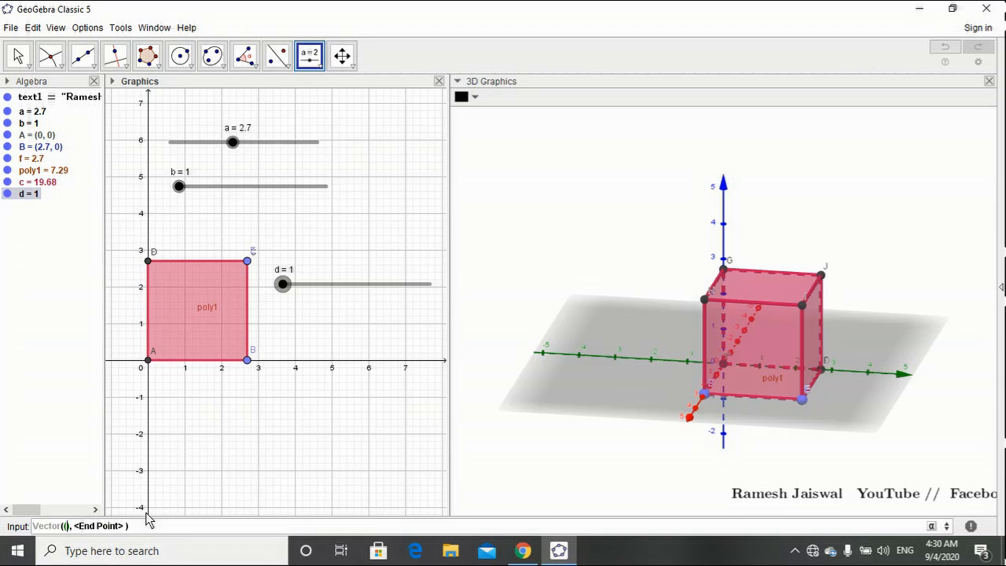
text(d,0,)
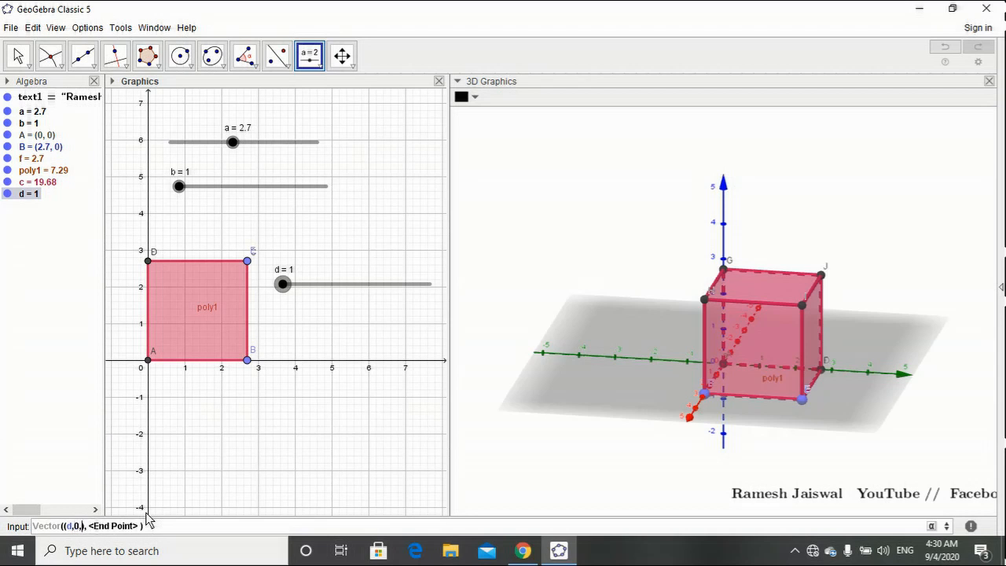
text(0)
click(139, 524)
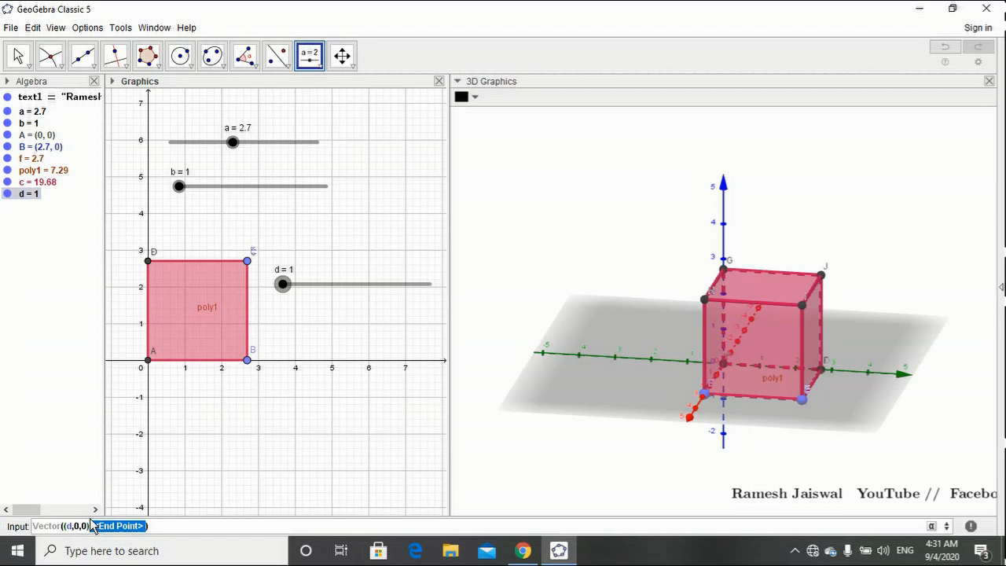
key(BackSpace)
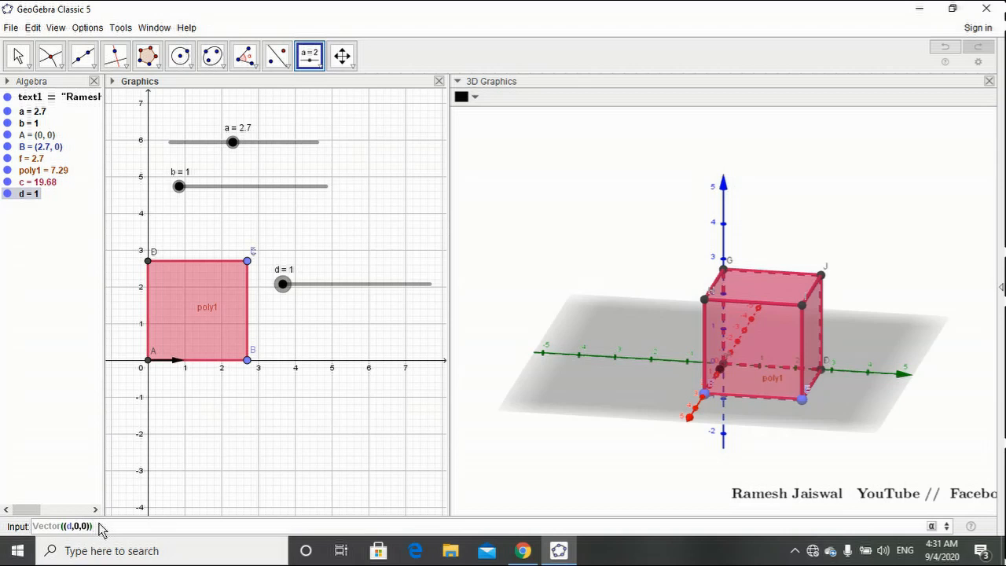
key(Return)
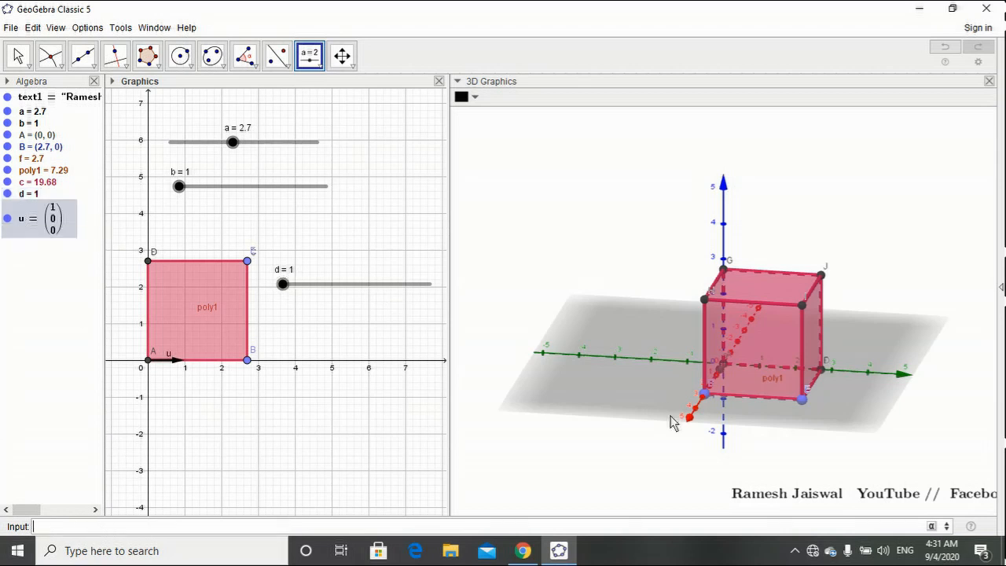
click(677, 450)
click(721, 456)
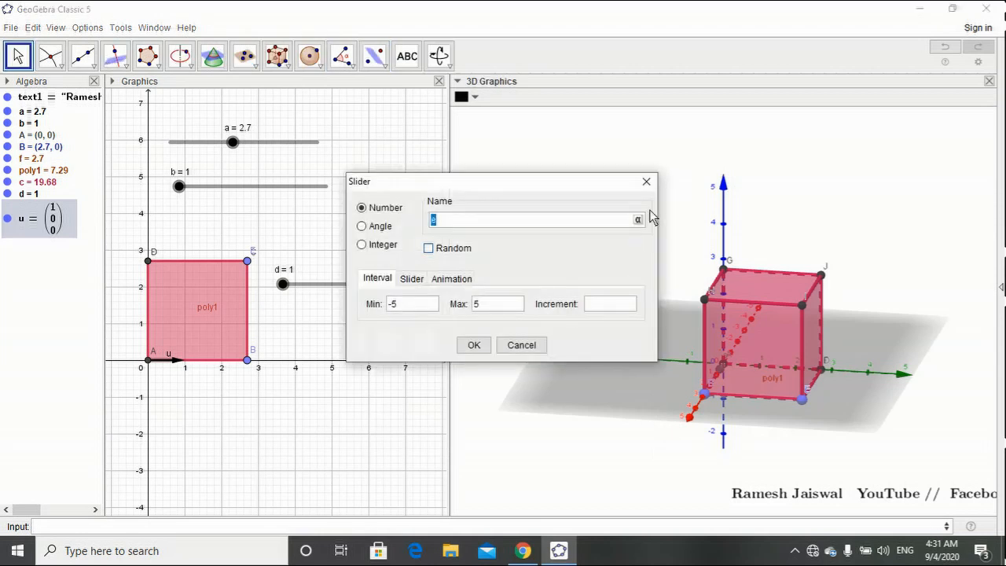
click(646, 182)
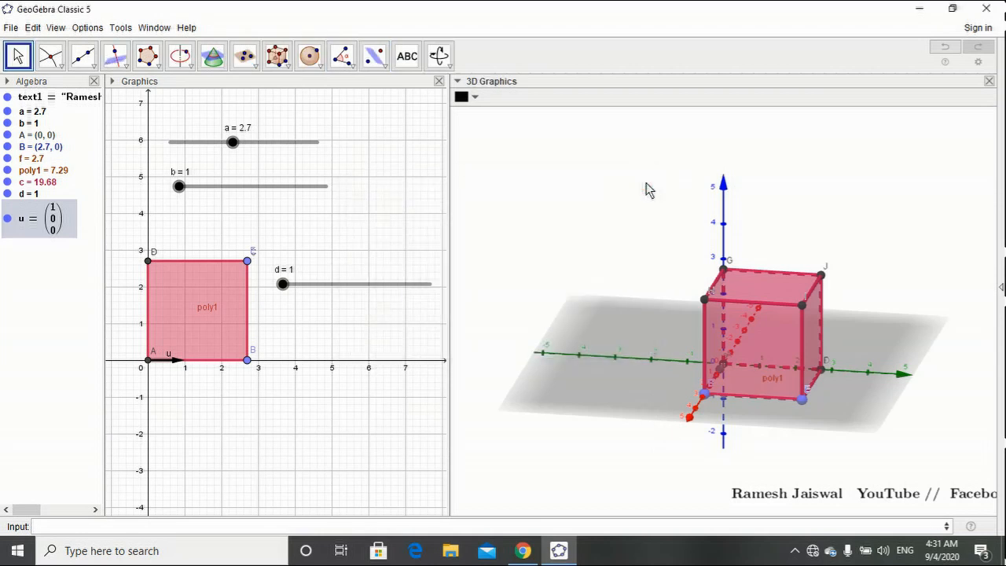
Create a vector from the origin along the y-axis with the command Vector((0,d,0)).
click(17, 55)
drag(633, 430, 668, 440)
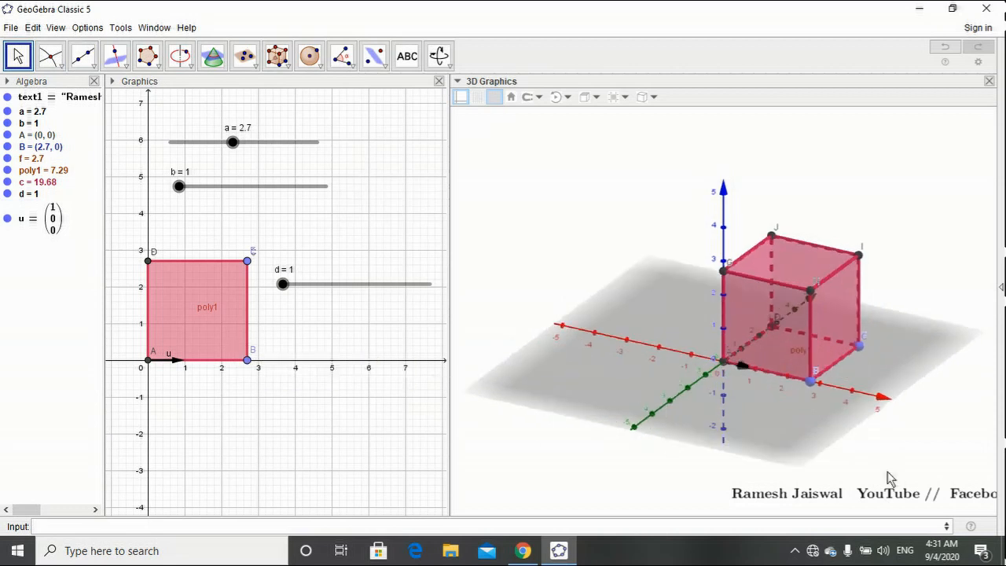
click(424, 528)
text(Vec)
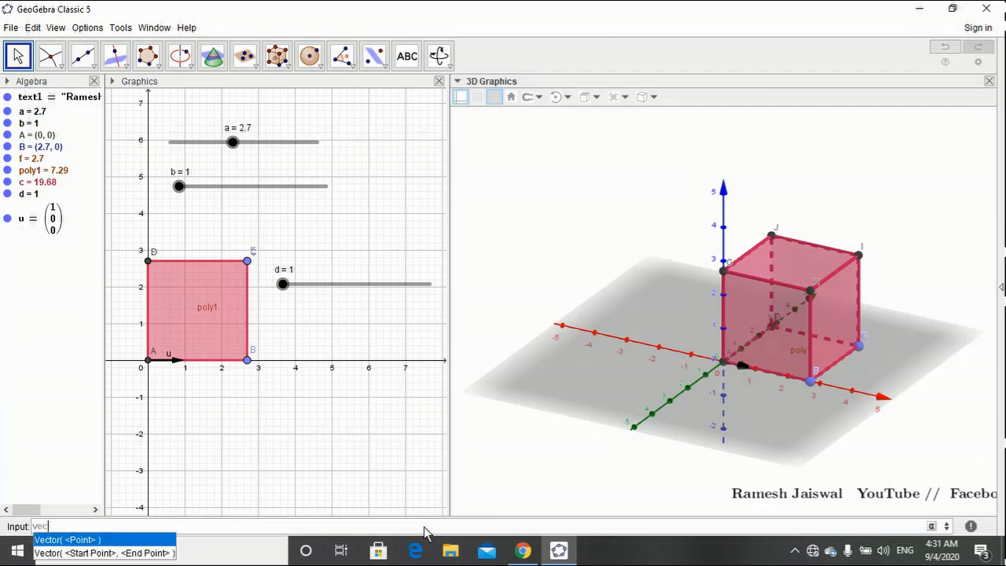
text(tor)
click(128, 542)
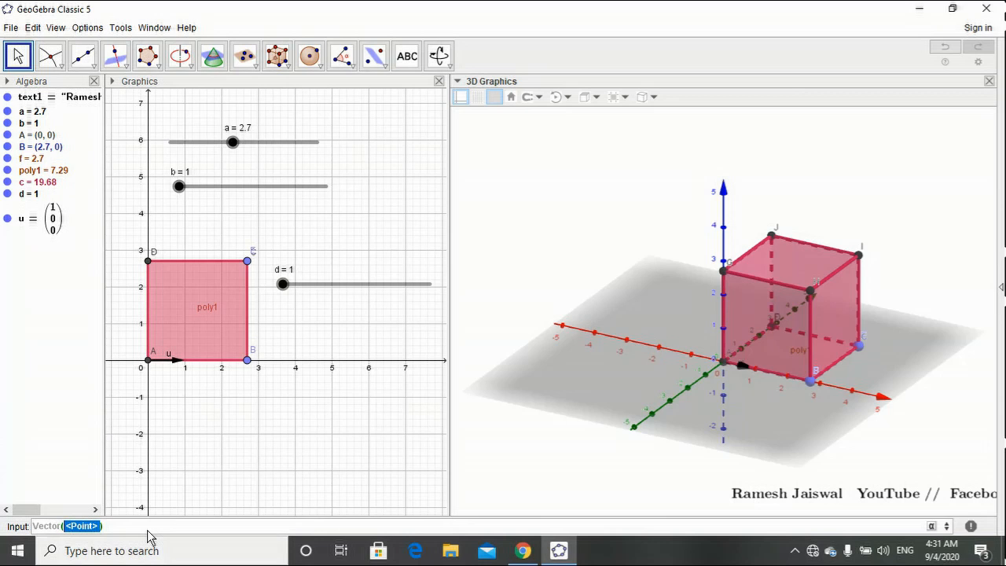
text((0,d)
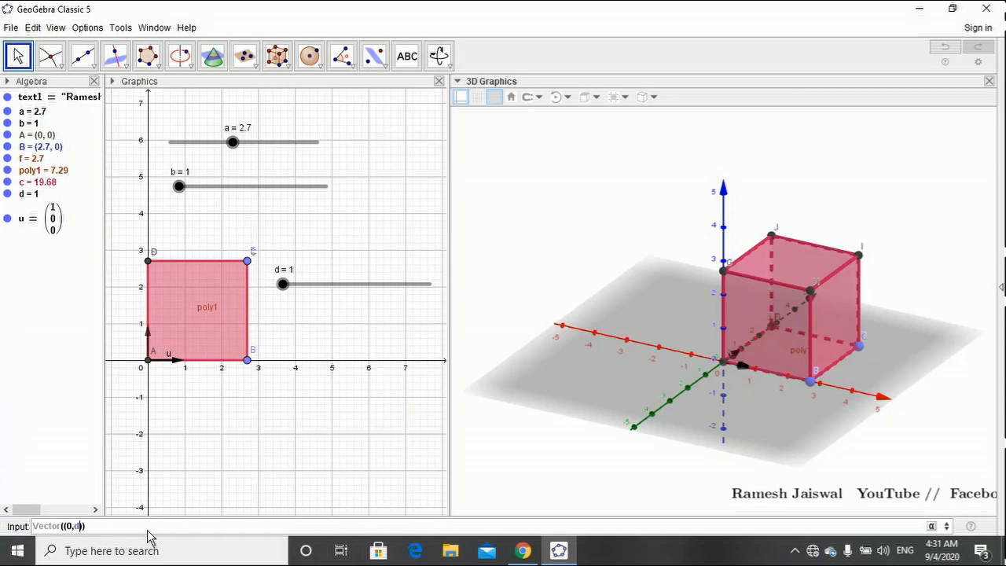
text(,0)
key(Return)
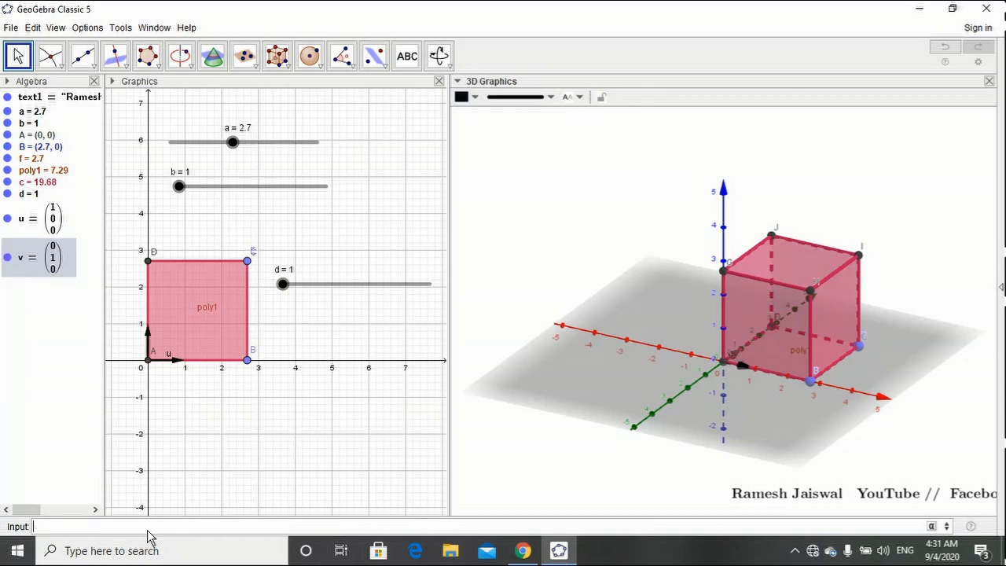
Create a vector from the origin along the z-axis with the command Vector((0,0,d)).
mouse_move(594, 487)
mouse_down()
mouse_move(667, 479)
mouse_move(597, 489)
mouse_move(607, 483)
mouse_up()
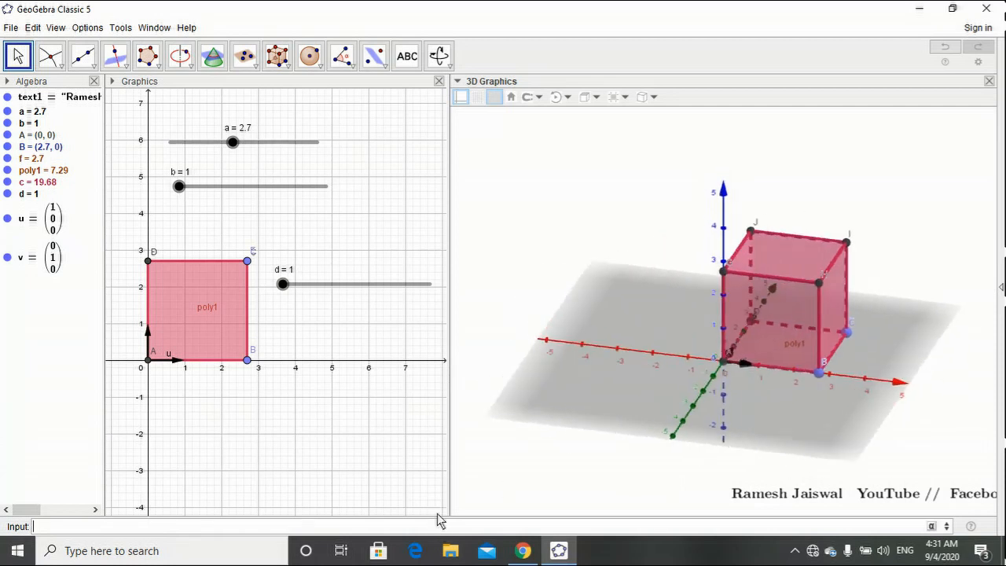
text(c)
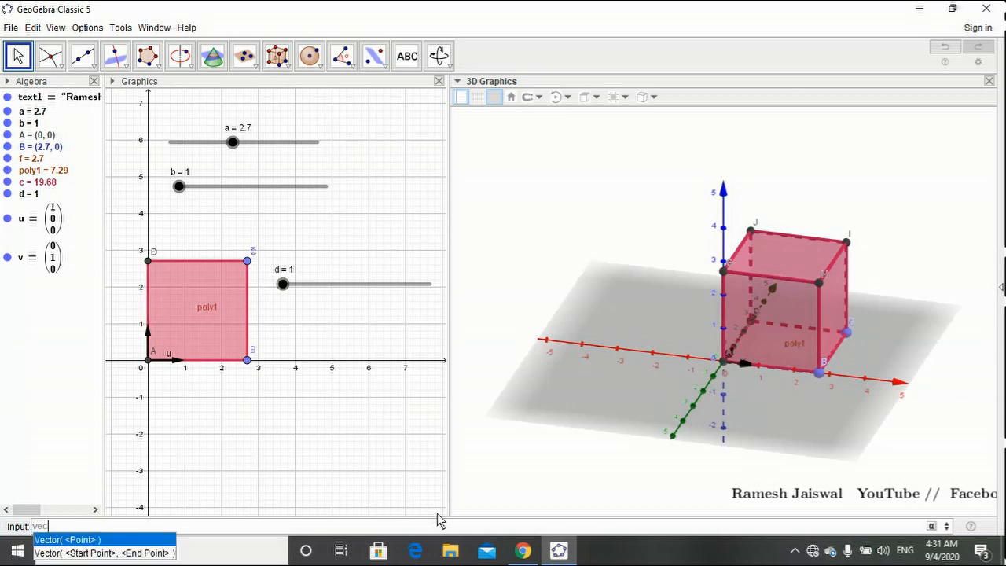
click(157, 540)
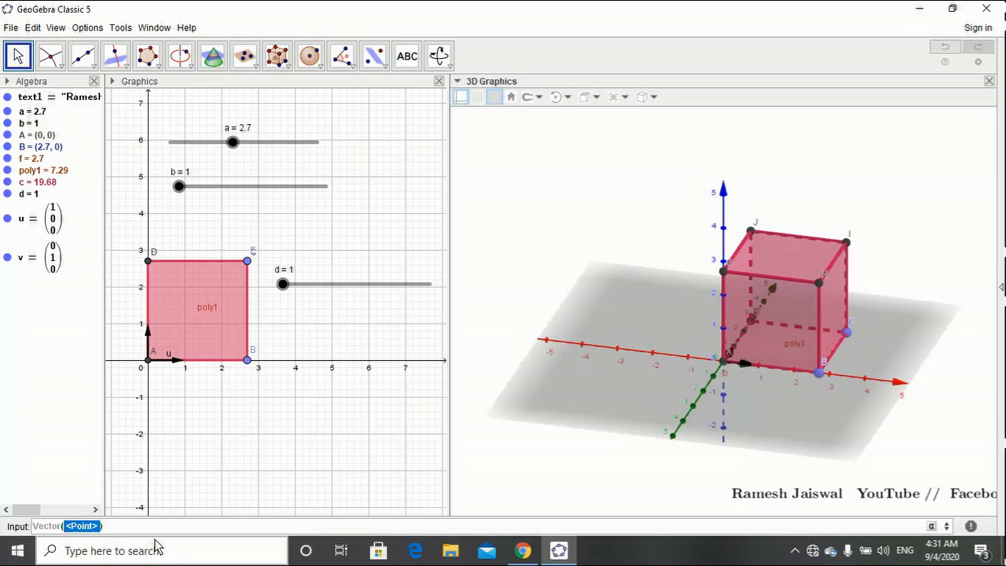
text((0,0,d)
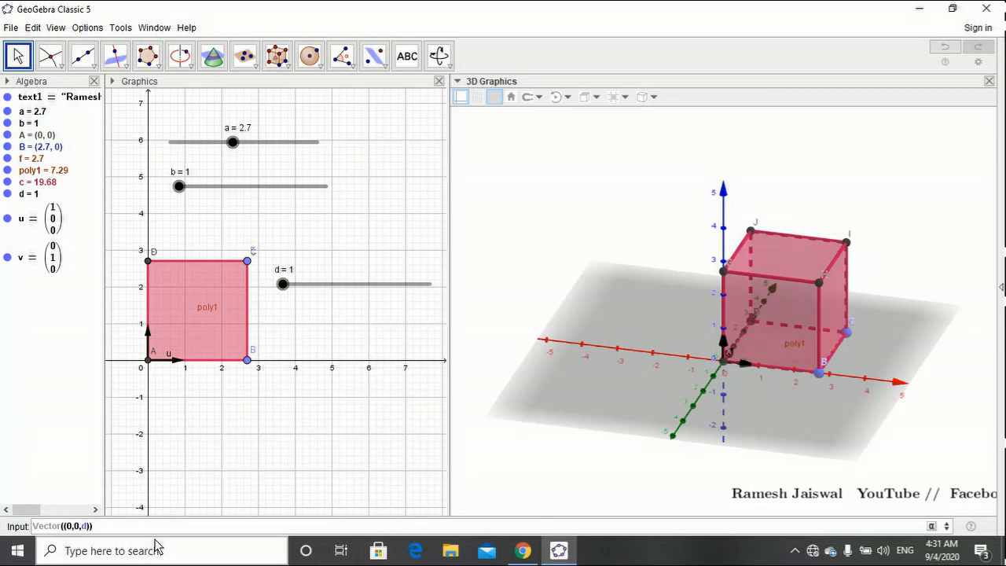
key(Return)
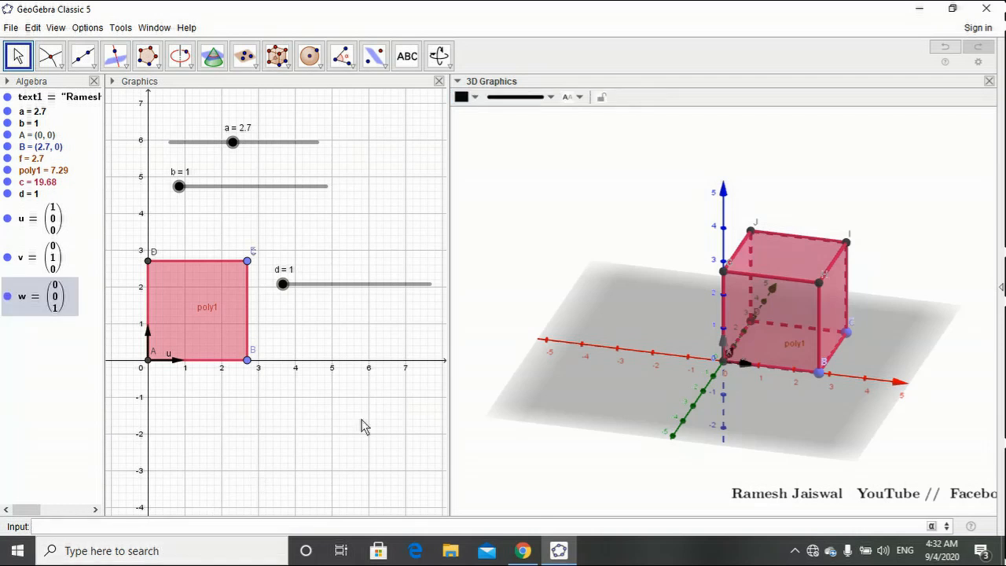
click(460, 358)
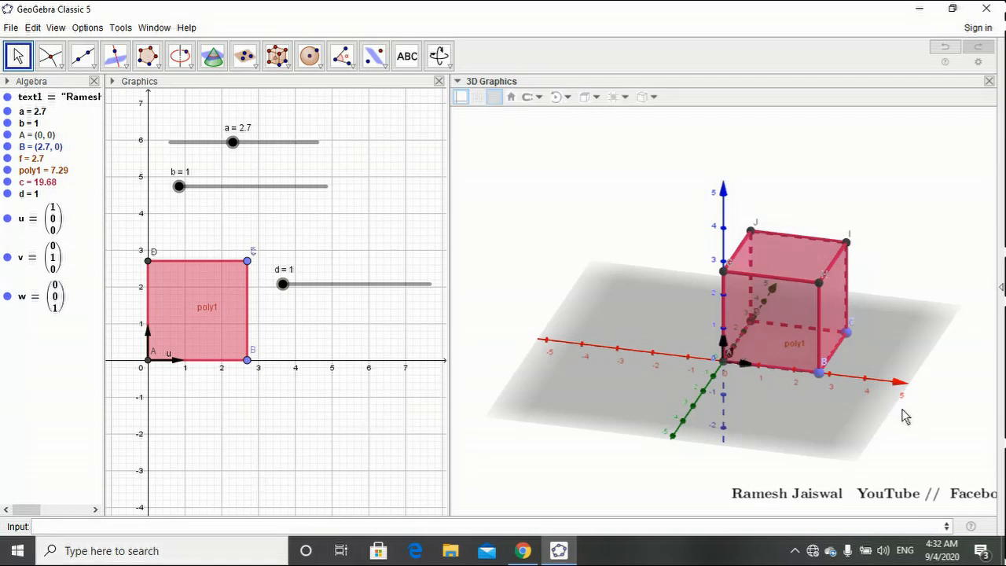
Translate the cube's upper face upward by vector w using Translate by Vector.
drag(905, 415, 534, 421)
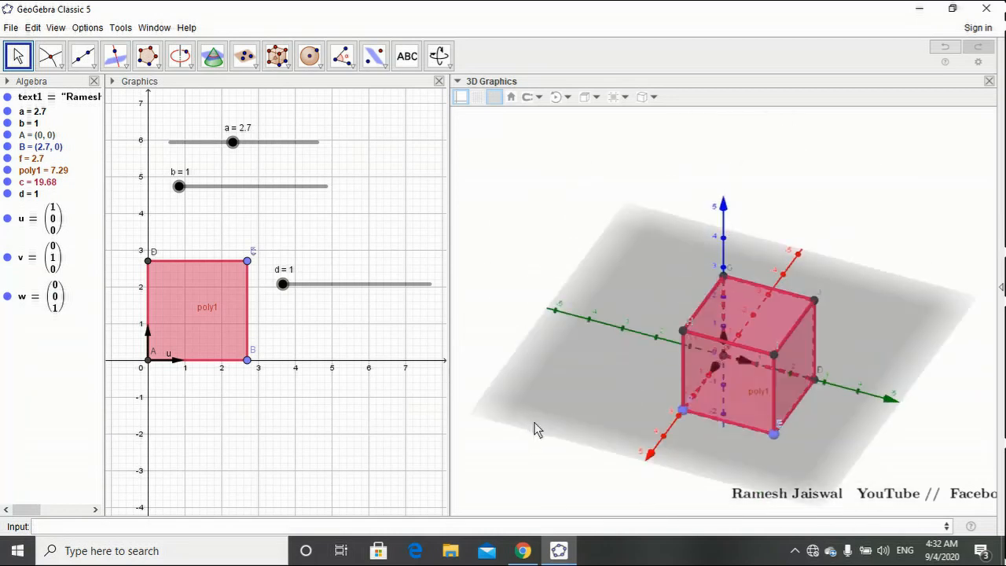
drag(563, 459, 524, 474)
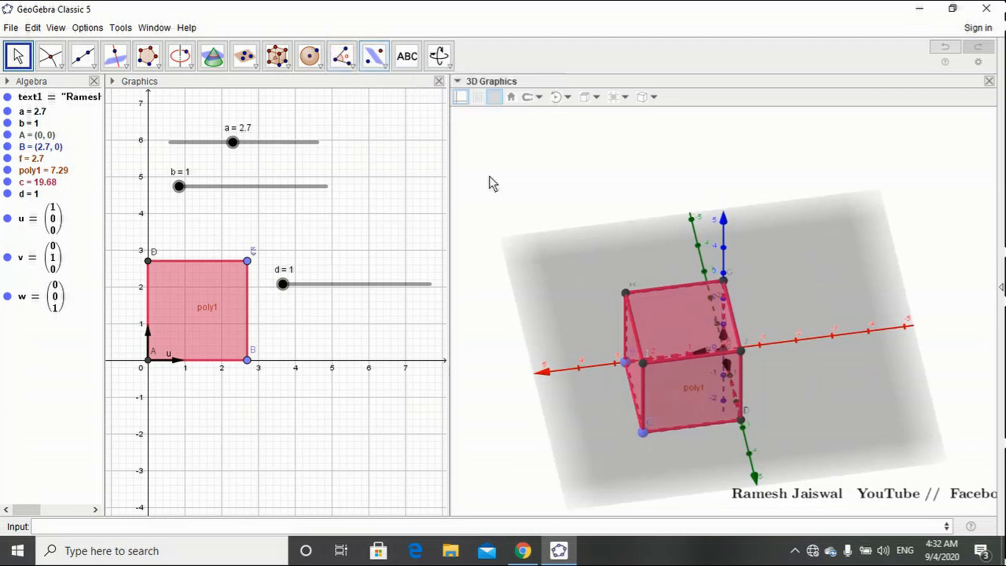
click(384, 69)
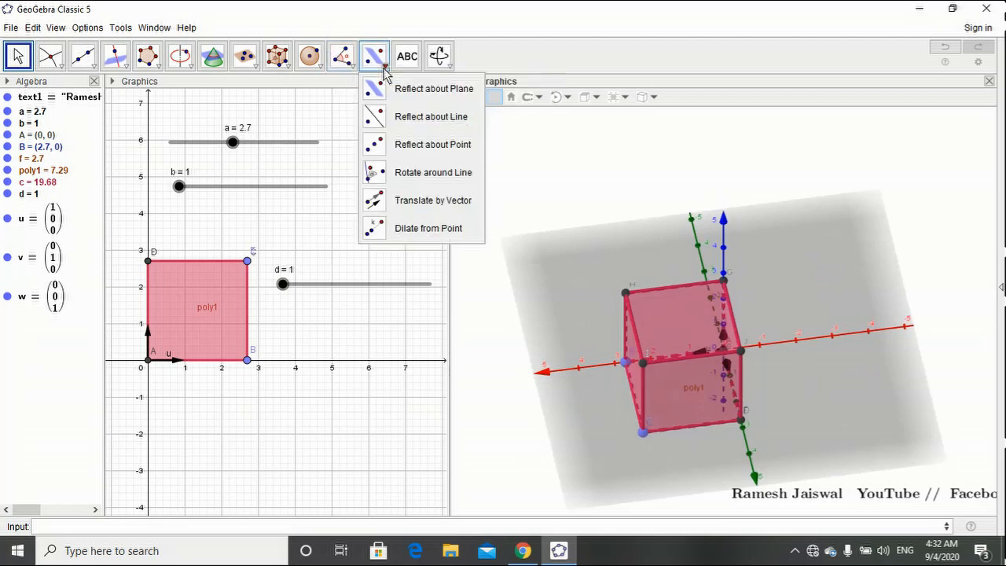
click(432, 201)
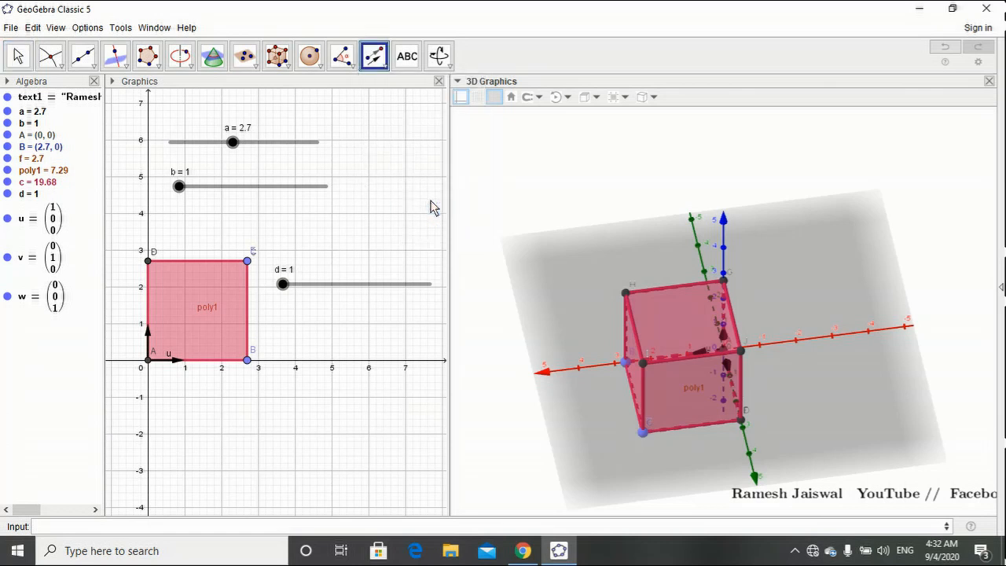
click(678, 321)
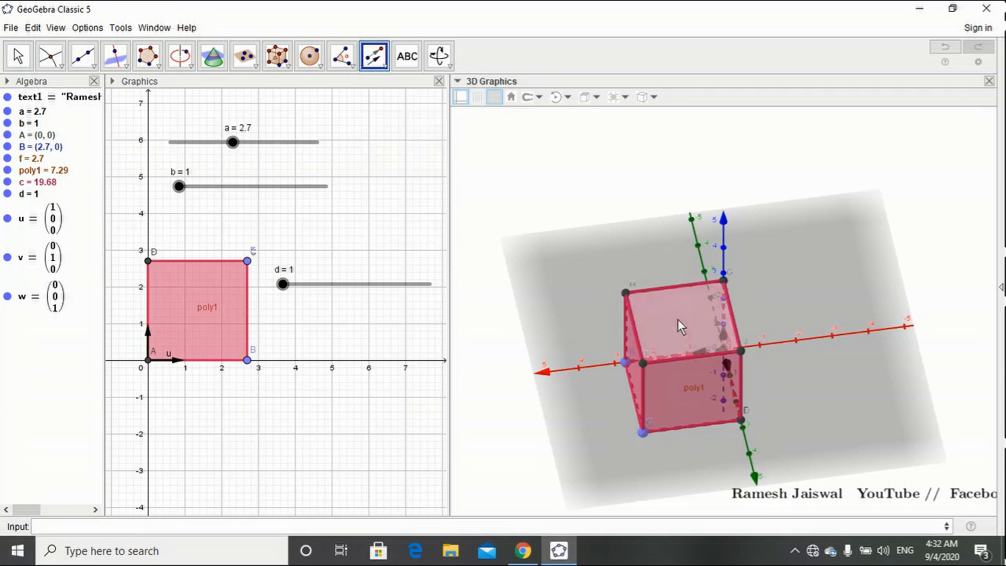
click(47, 302)
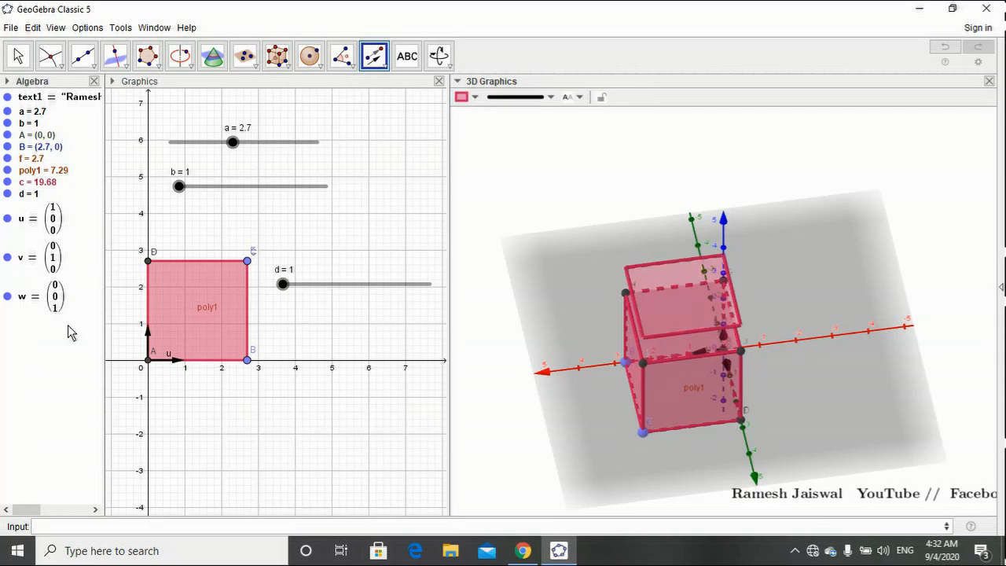
key(Escape)
key(Escape)
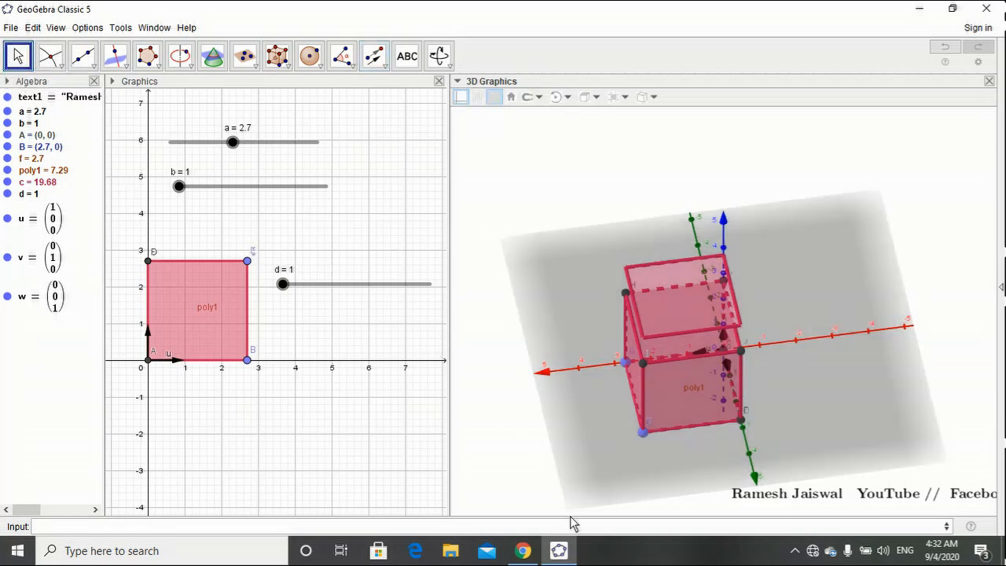
Test the translated upper face by raising slider d to 4 and returning it to 1.
drag(580, 490, 553, 448)
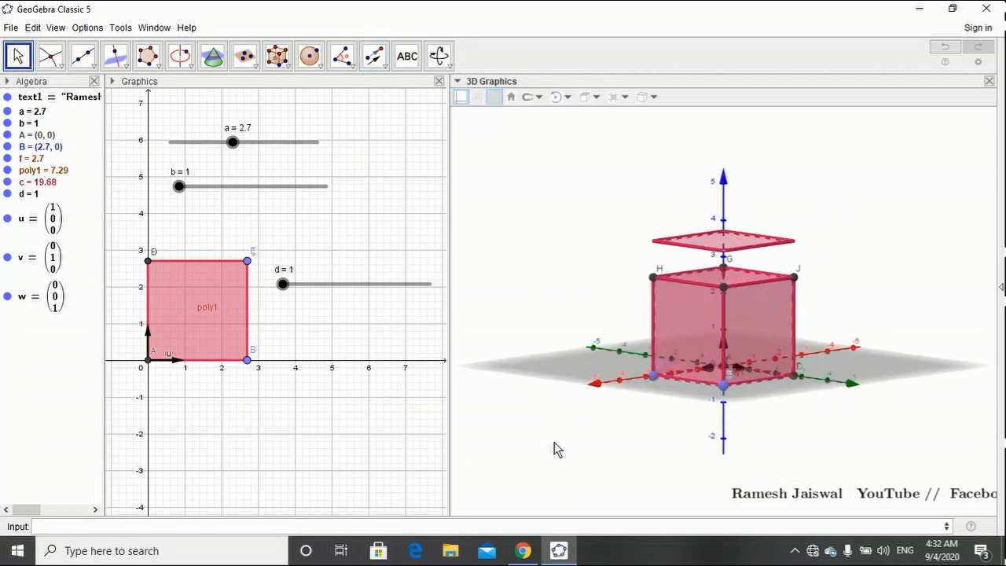
click(283, 283)
drag(285, 284, 432, 285)
mouse_move(336, 284)
mouse_down()
mouse_move(259, 291)
mouse_move(306, 296)
mouse_move(318, 277)
mouse_up()
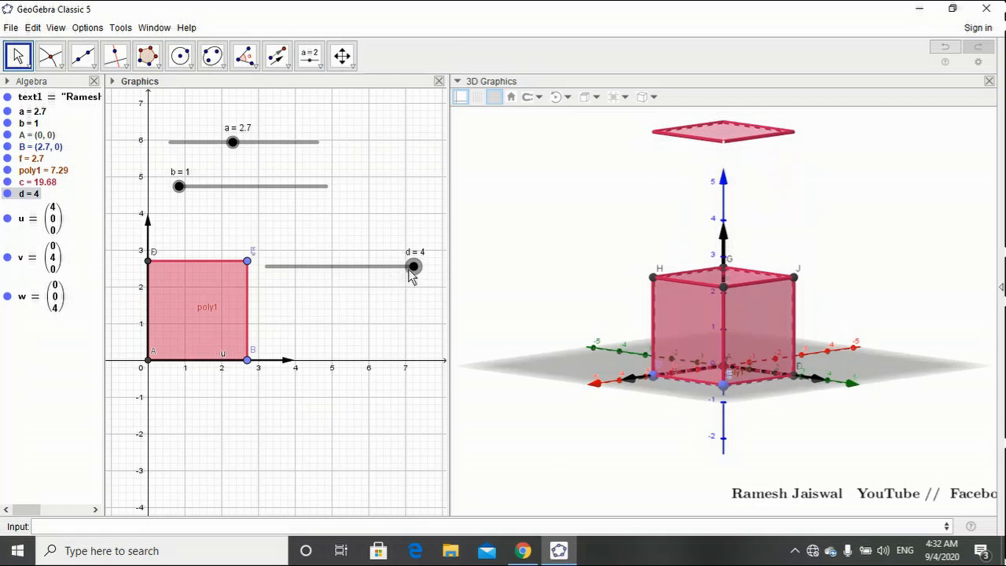
drag(412, 267, 251, 292)
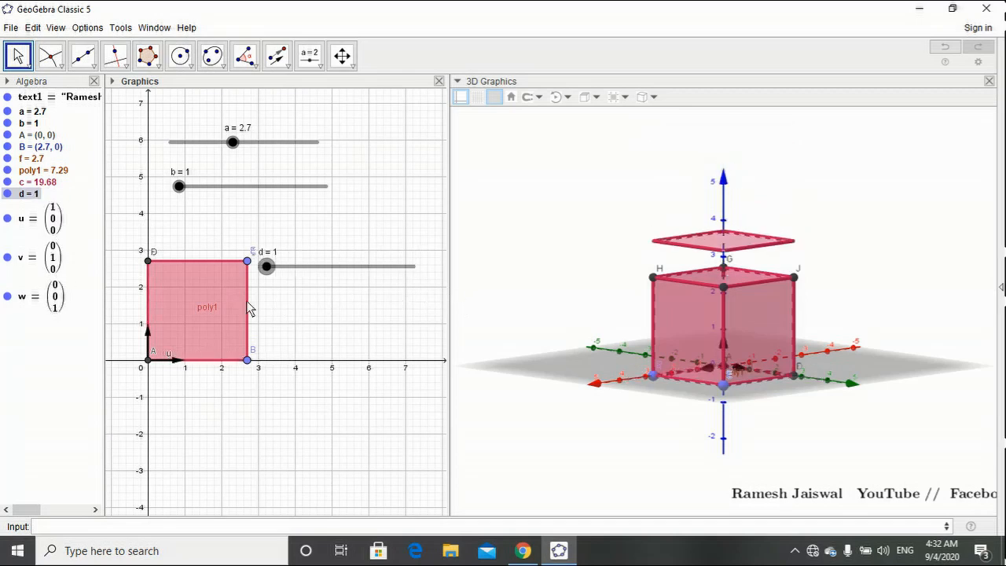
Translate the cube's face on the positive y side outward by vector v.
drag(634, 424, 604, 437)
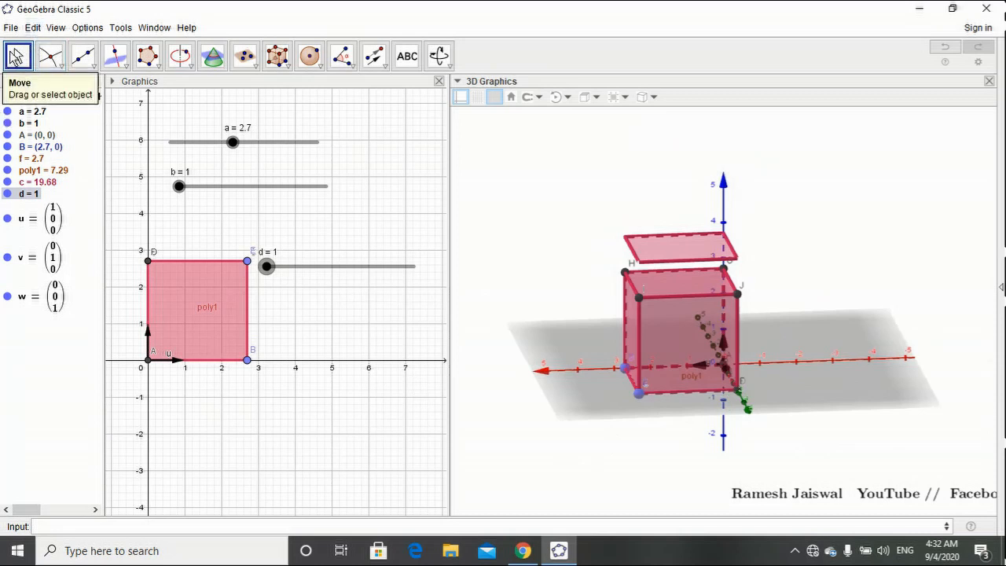
click(376, 69)
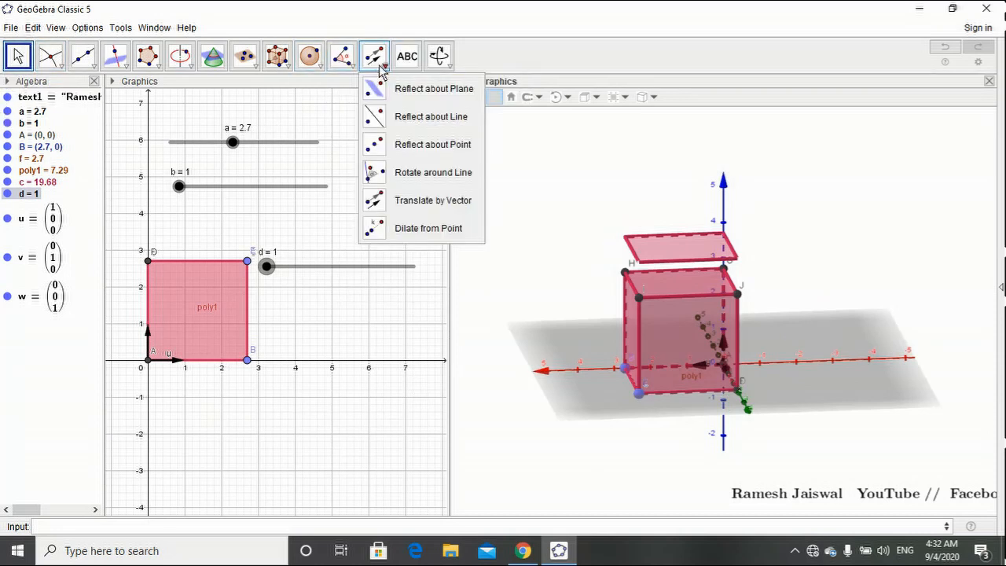
click(400, 203)
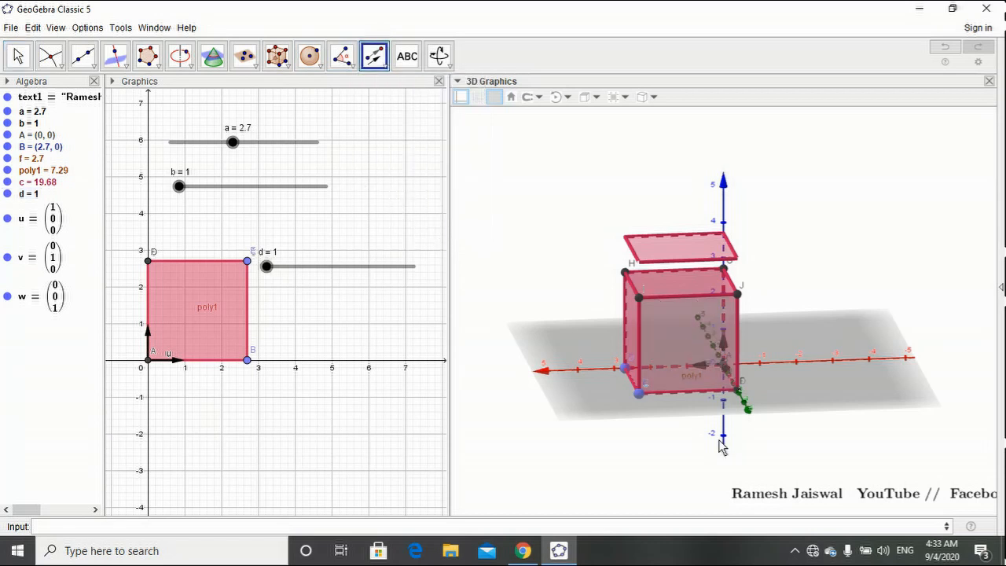
click(39, 267)
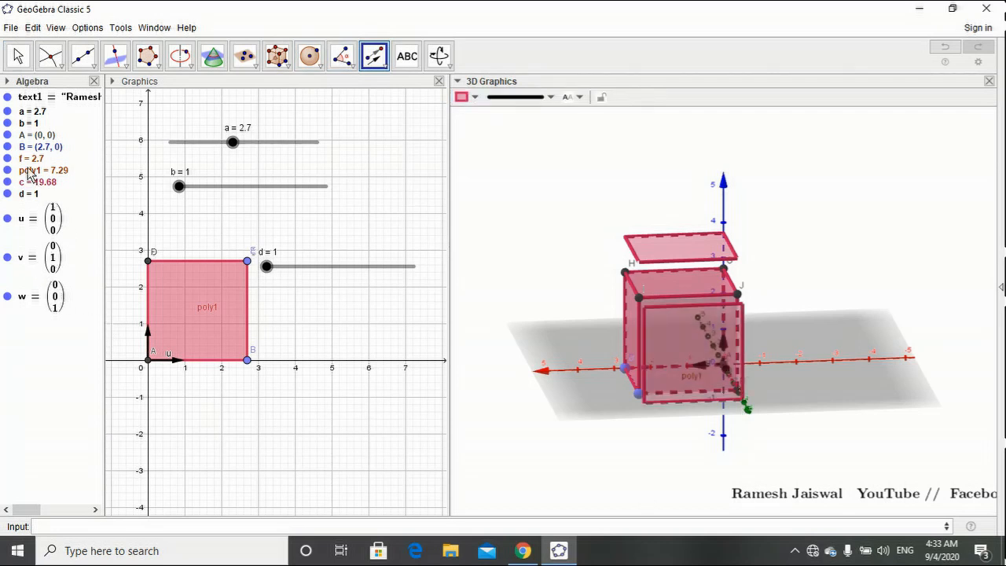
click(16, 60)
Translate the cube's face on the positive x side outward by vector u.
drag(528, 420, 577, 434)
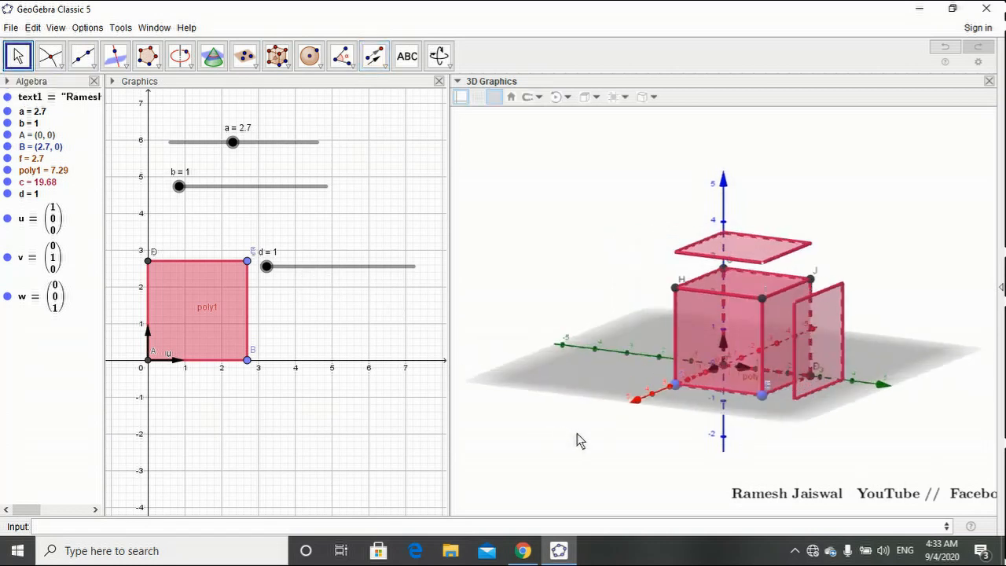
click(374, 60)
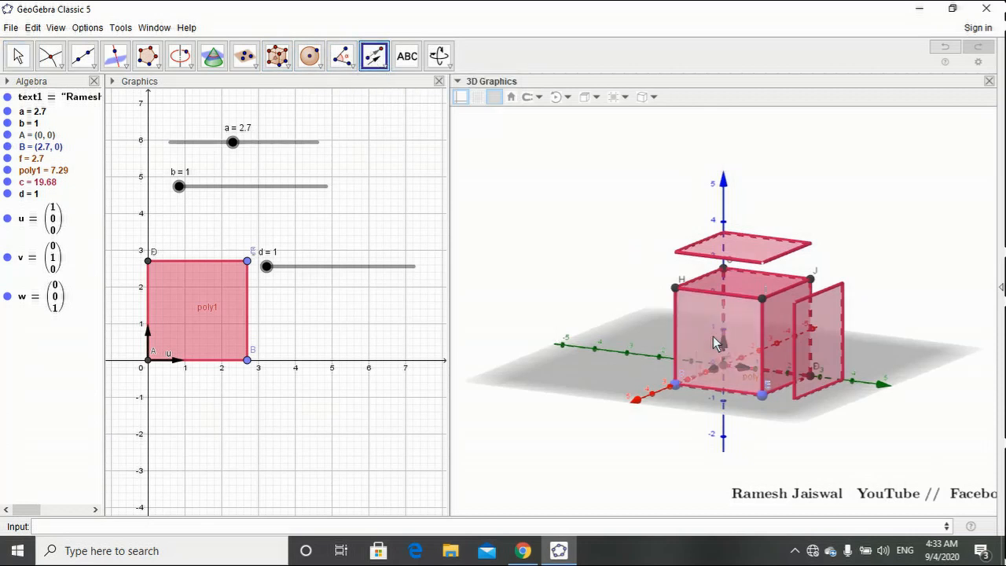
click(45, 221)
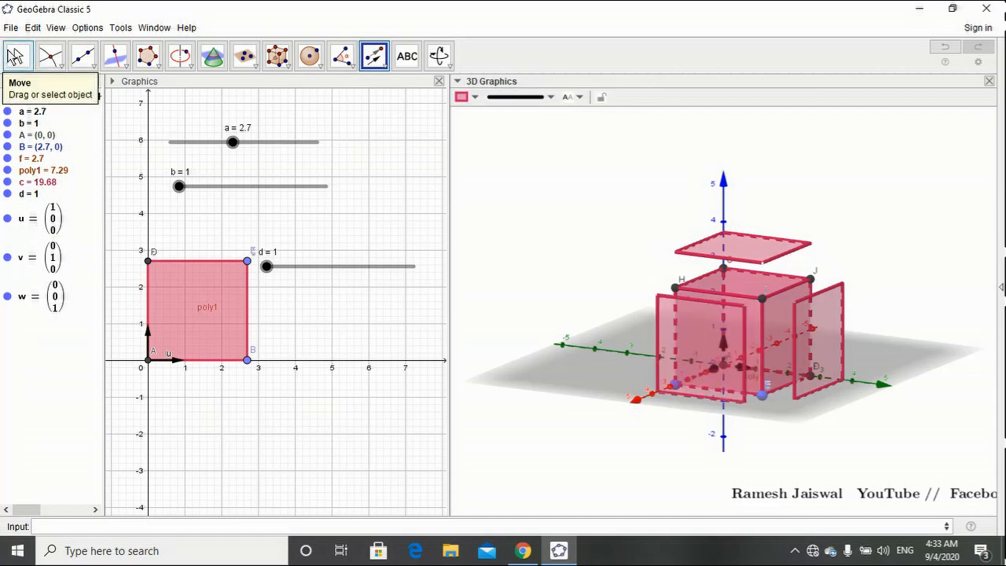
click(17, 55)
Test the three translated faces with slider d, return it to 1, and inspect them from another angle.
drag(618, 469, 584, 472)
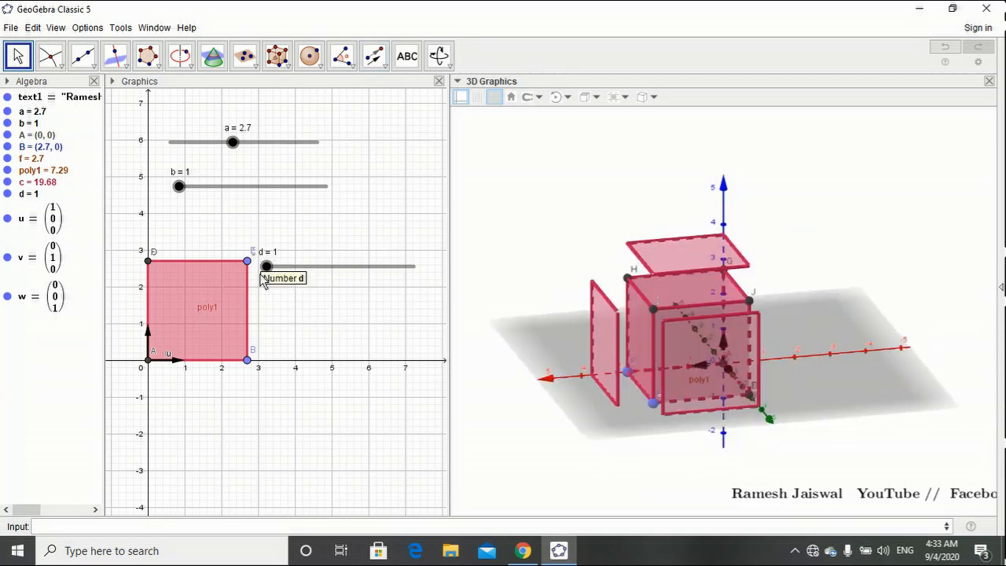
mouse_move(266, 275)
mouse_down()
mouse_move(426, 285)
mouse_move(264, 287)
mouse_move(431, 294)
mouse_move(234, 290)
mouse_move(449, 293)
mouse_move(255, 289)
mouse_up()
drag(473, 422, 501, 436)
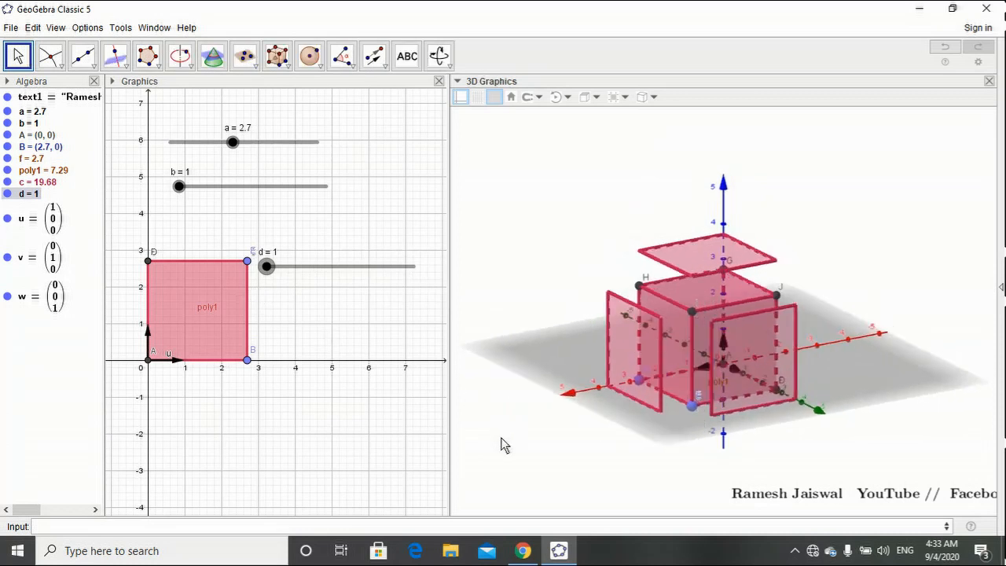
Translate cube vertices E and H by vector u onto the corners of the face shifted along x.
click(375, 57)
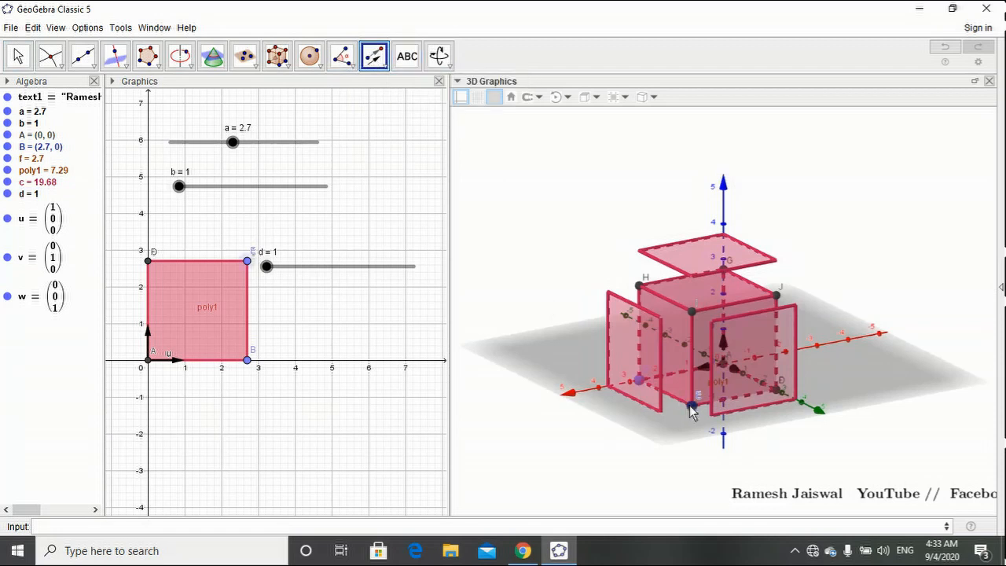
click(54, 226)
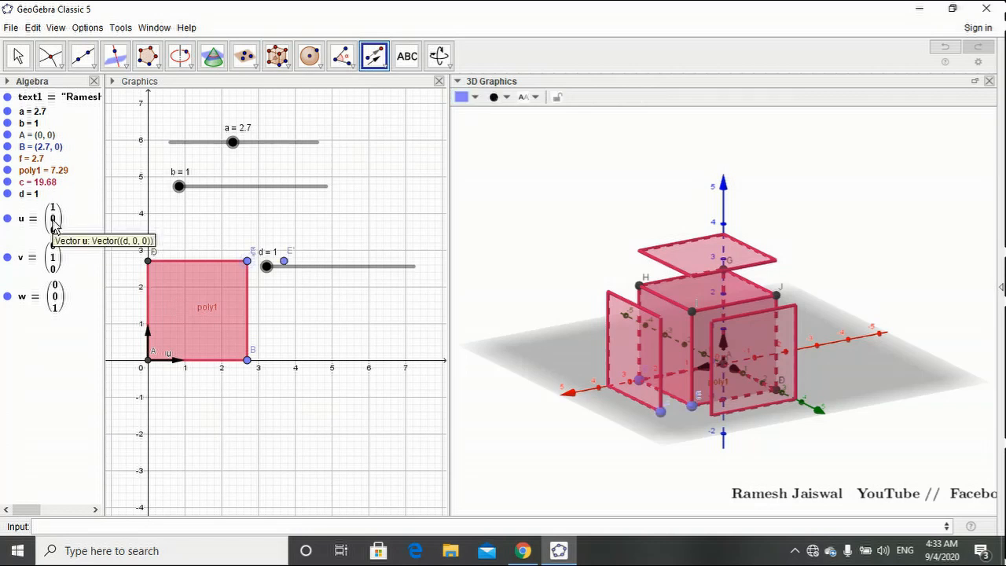
click(641, 286)
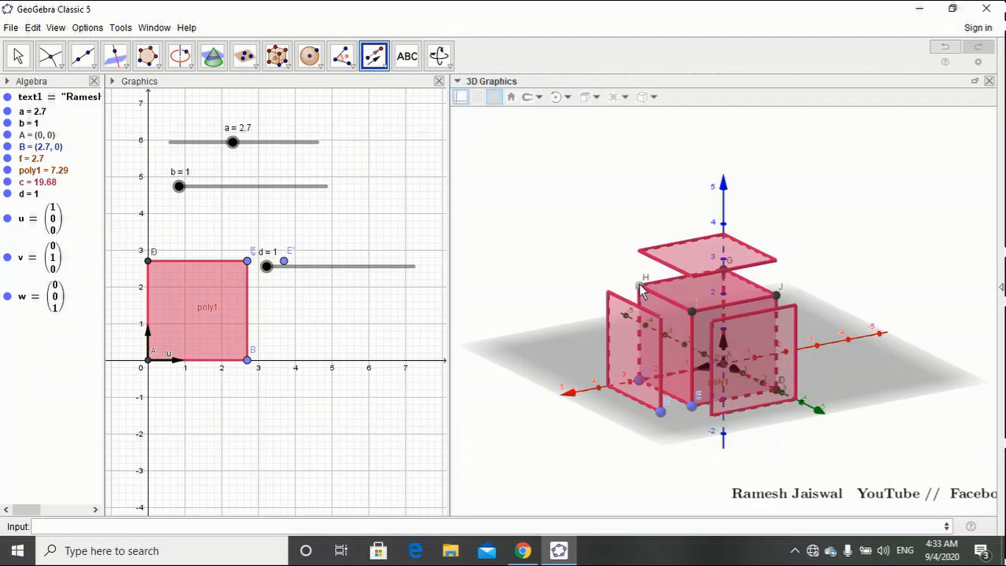
click(55, 223)
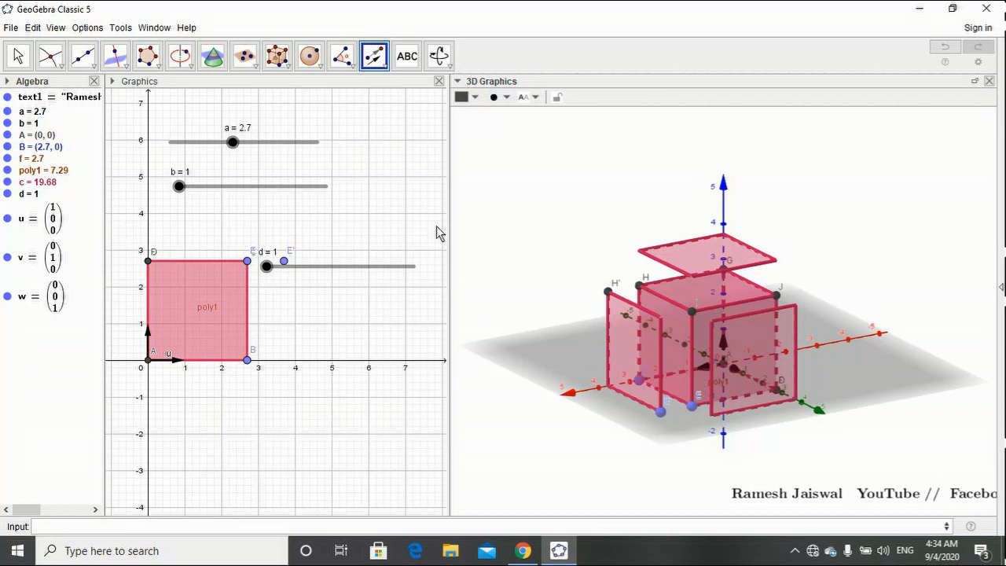
Translate cube vertices E and J by vector v onto the corners of the face shifted along y.
click(692, 405)
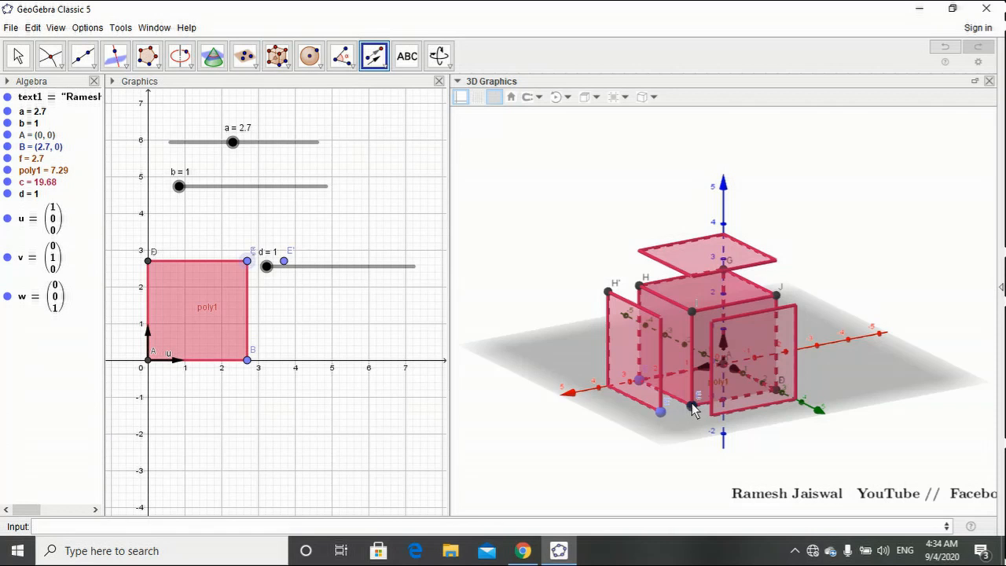
click(50, 264)
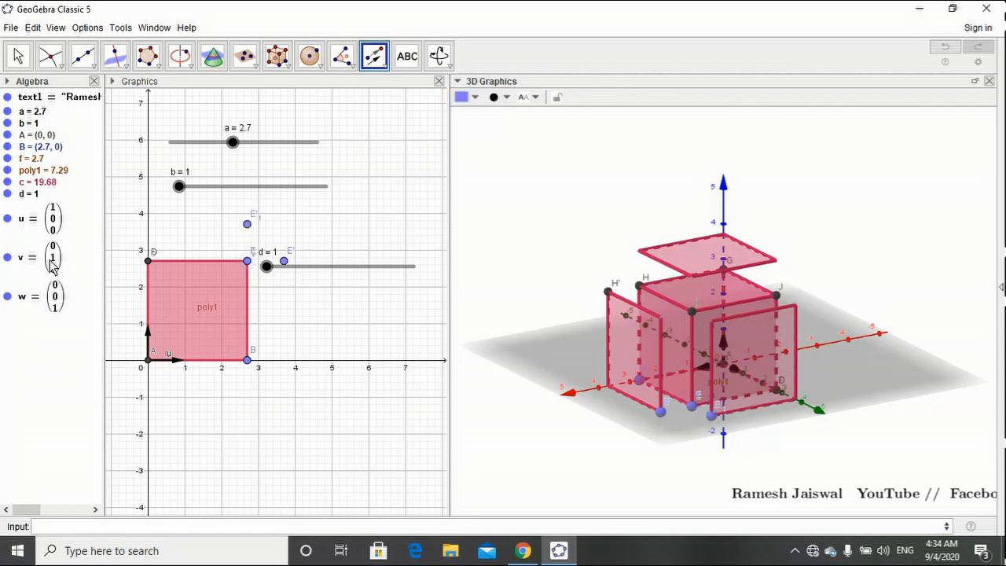
click(778, 297)
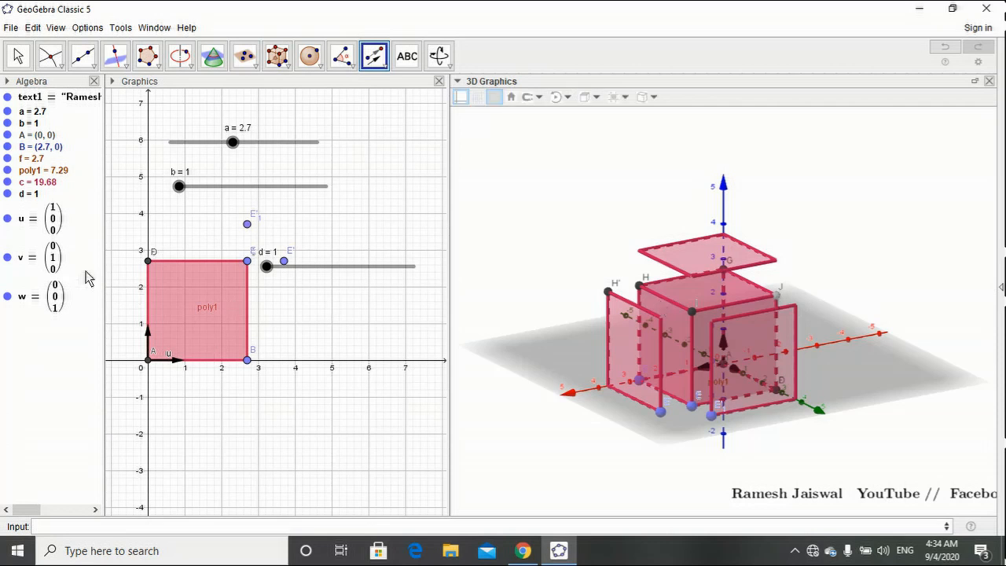
click(47, 265)
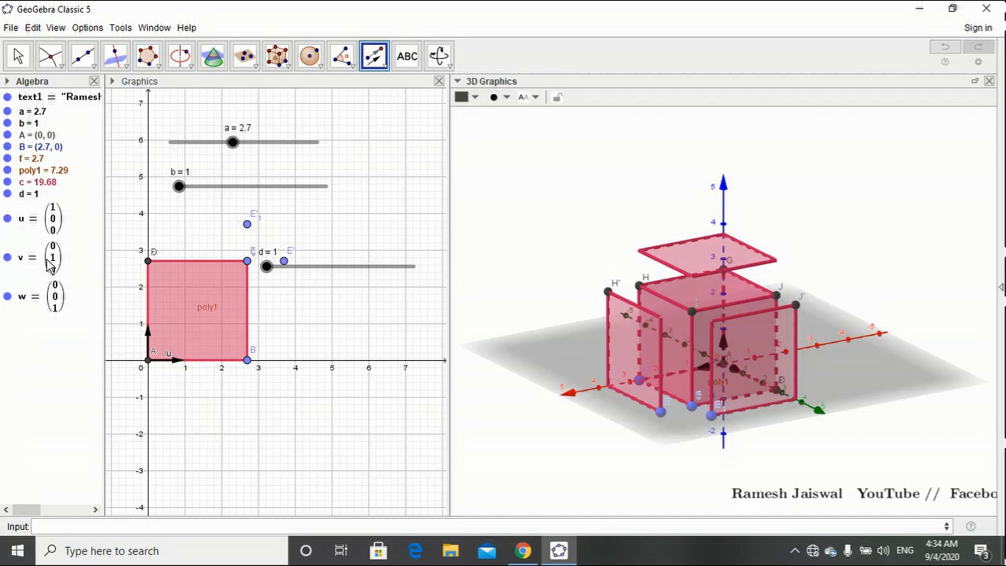
Translate cube vertices J and H by vector w onto the corners of the raised upper face.
click(775, 294)
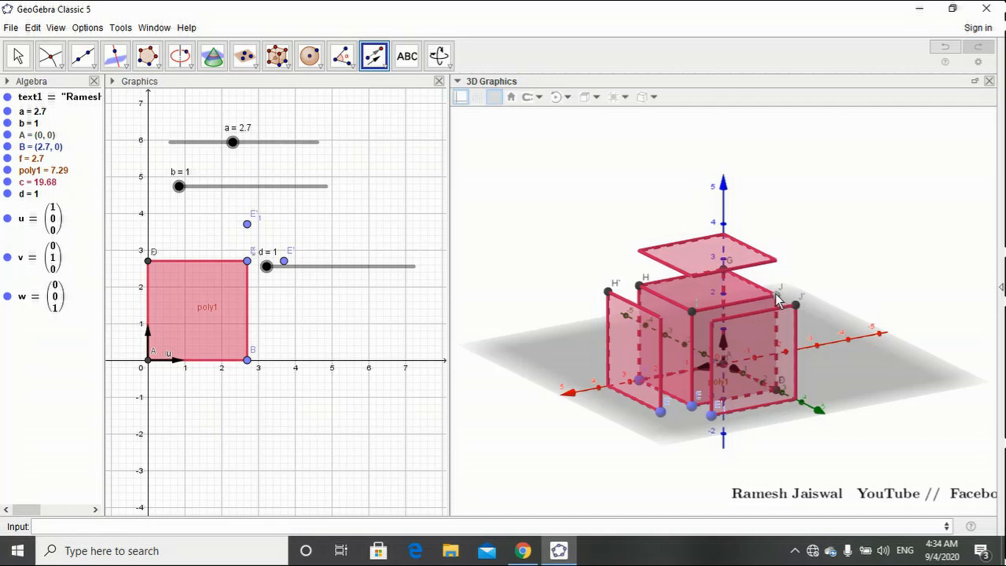
click(37, 304)
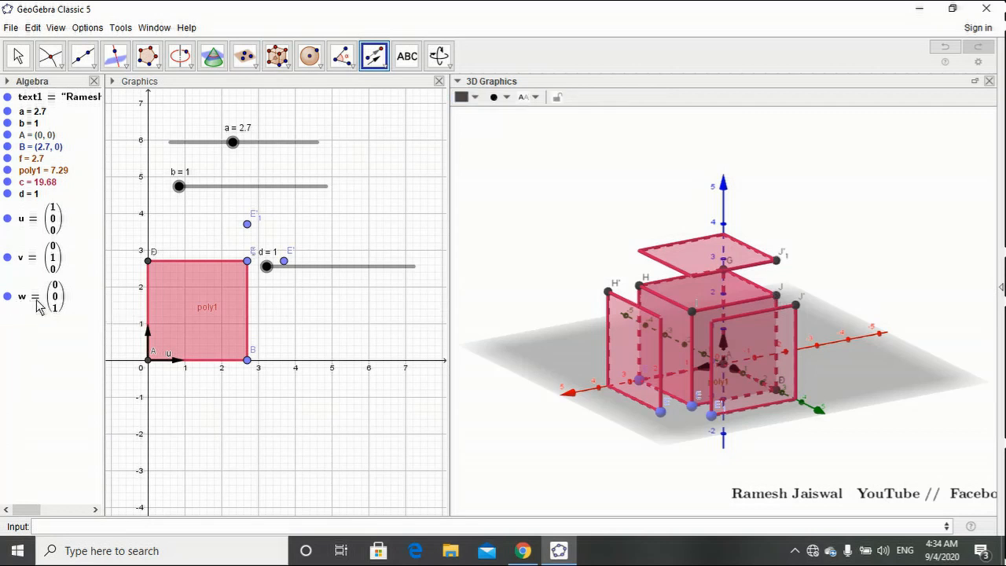
click(640, 285)
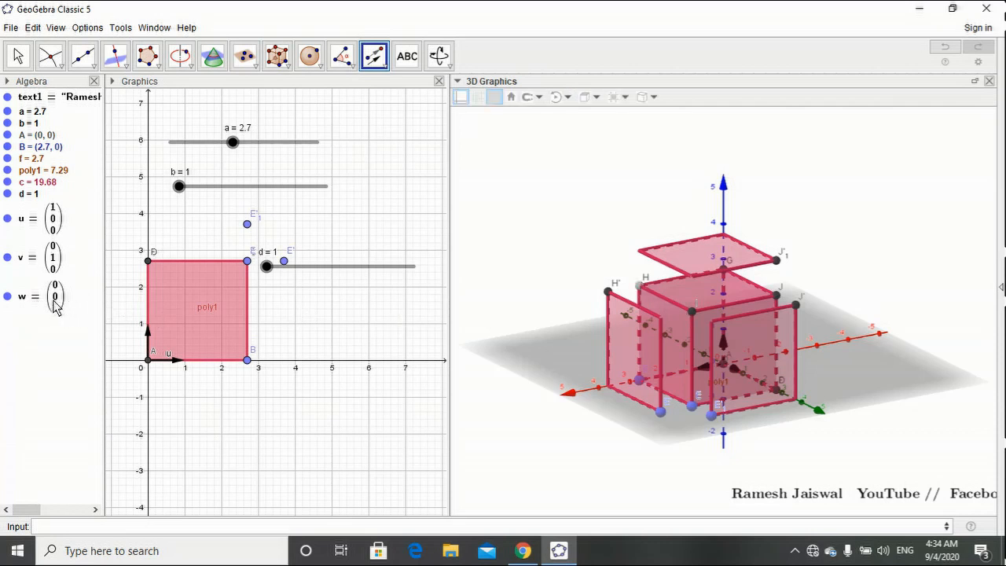
click(55, 303)
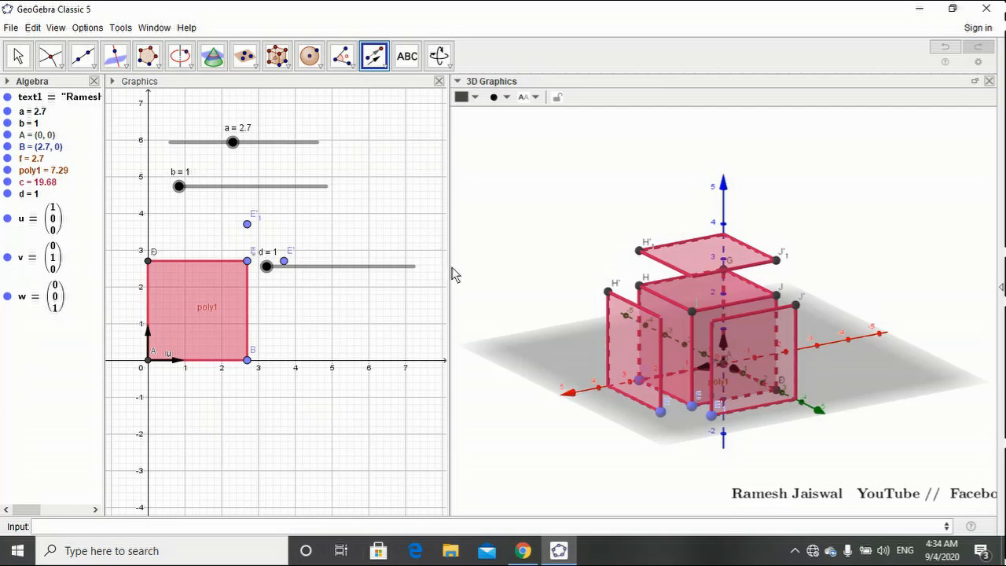
click(17, 55)
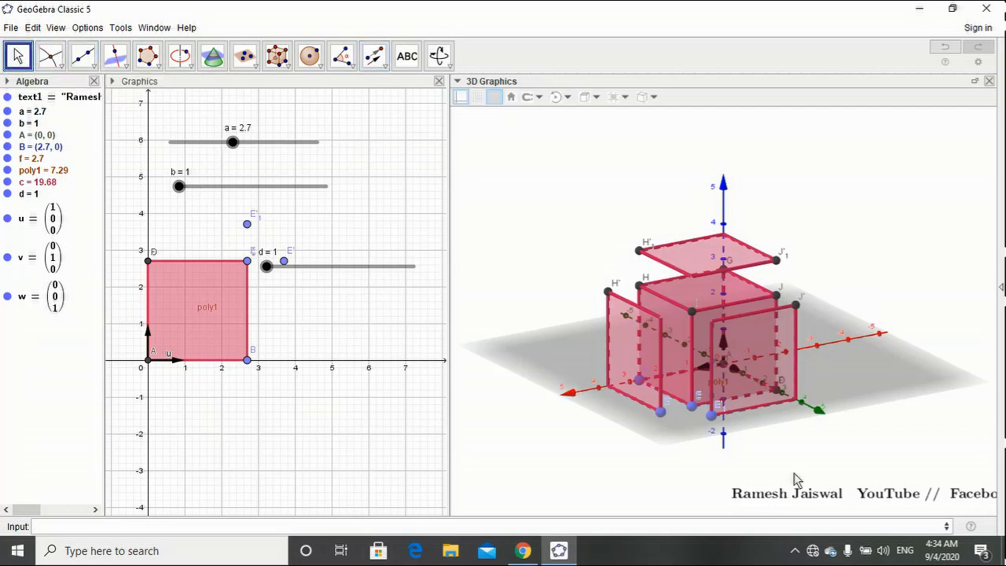
Extrude the raised upper face into a prism with altitude b.
mouse_move(981, 463)
mouse_down()
mouse_move(887, 480)
mouse_move(815, 464)
mouse_move(885, 455)
mouse_move(978, 462)
mouse_up()
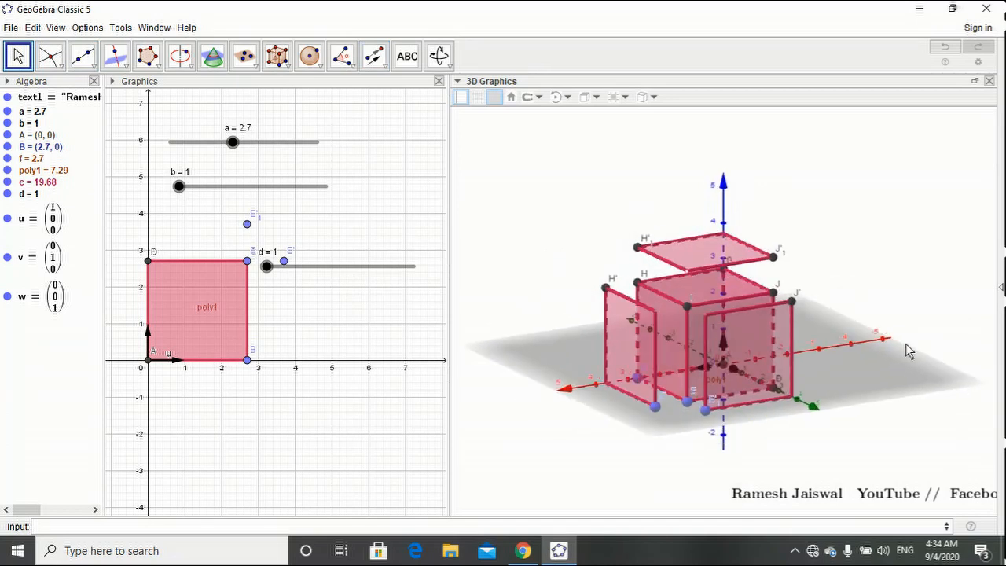
click(290, 69)
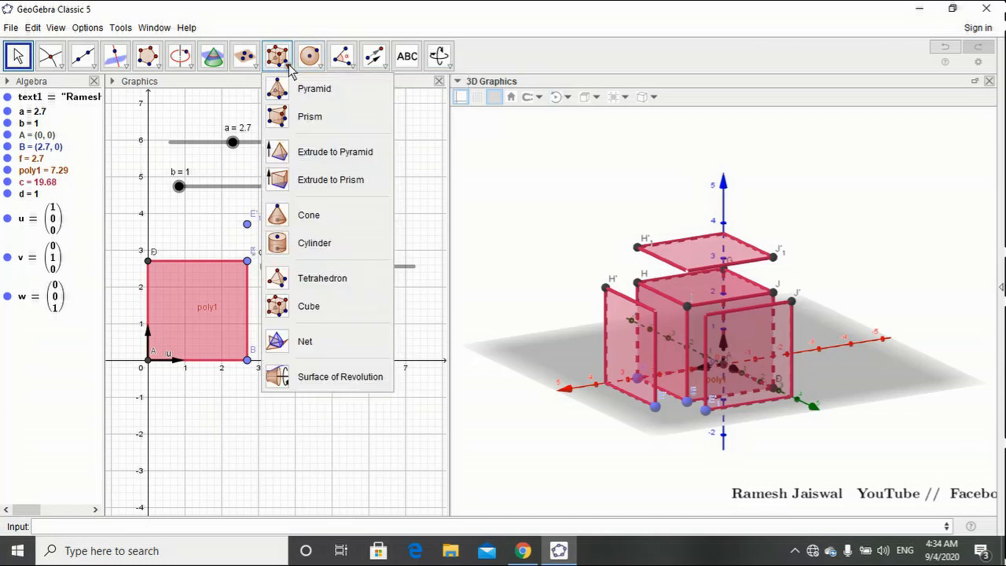
click(338, 182)
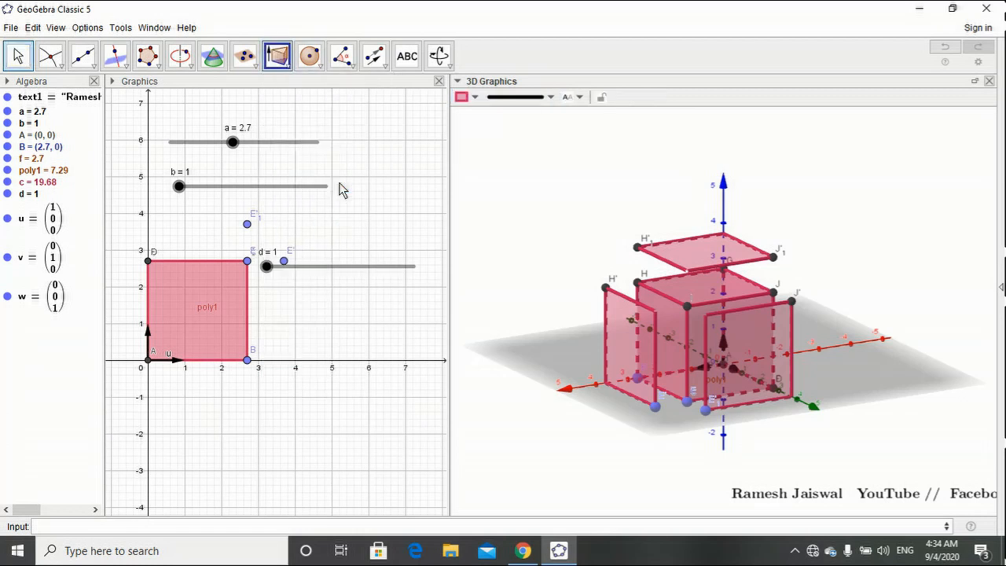
click(701, 253)
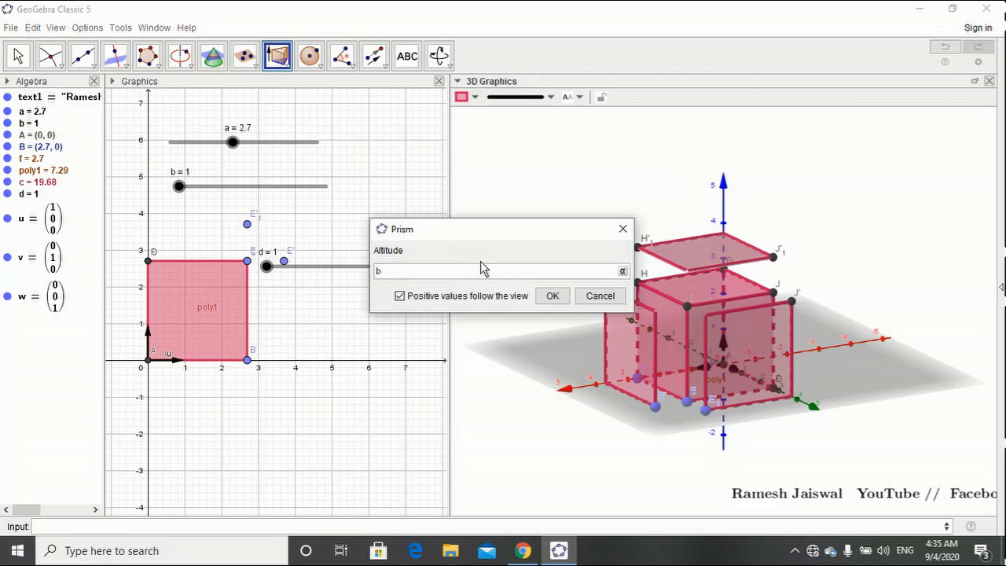
click(551, 296)
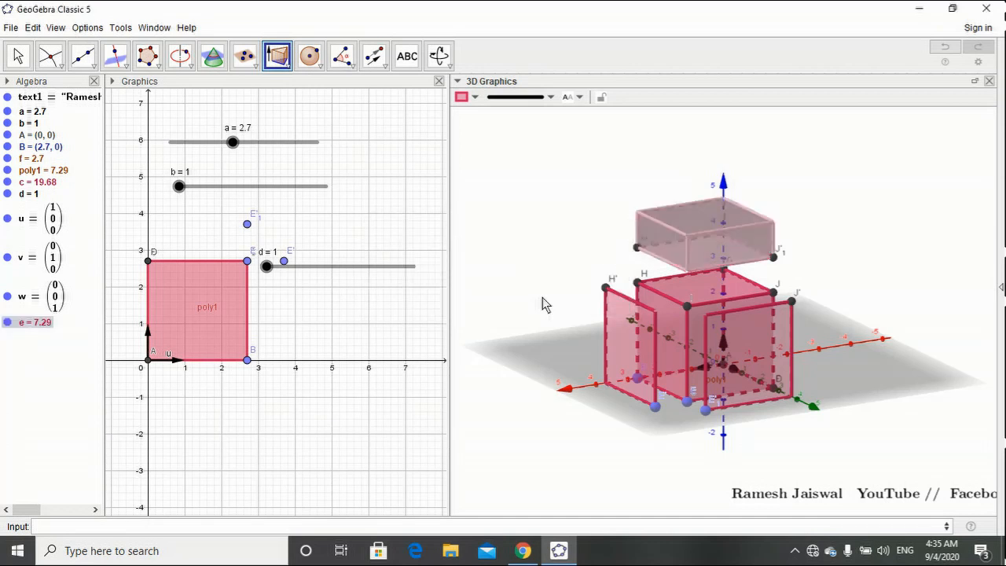
click(15, 57)
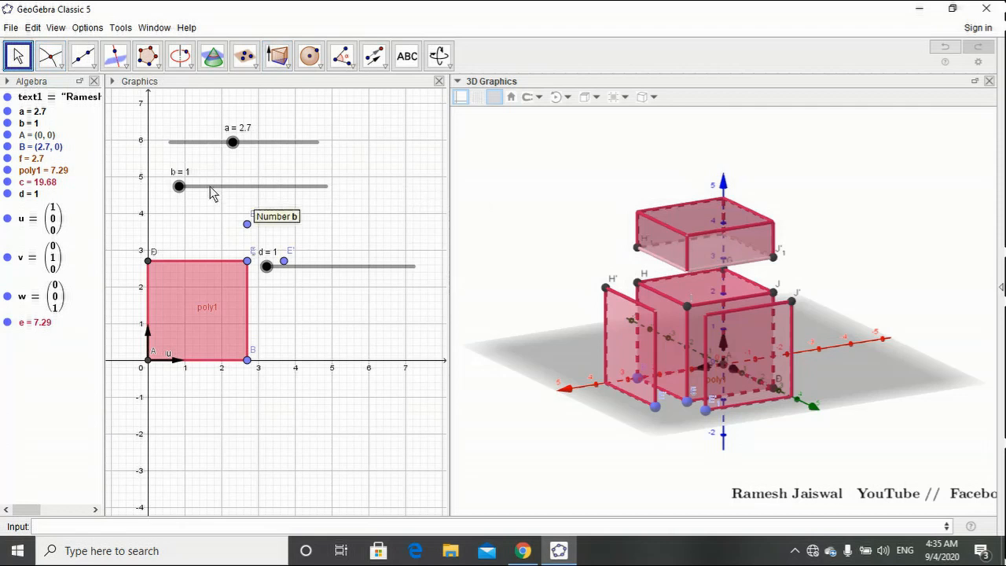
Test the upper prism with sliders b and a, leaving b at 1 and a at 2.4.
drag(180, 186, 271, 192)
drag(231, 144, 185, 197)
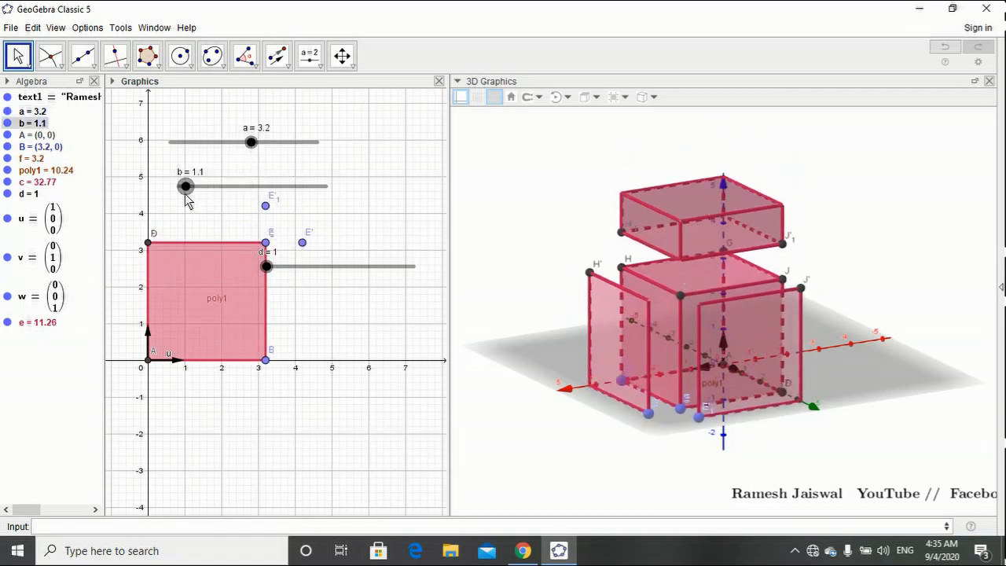
drag(266, 144, 263, 169)
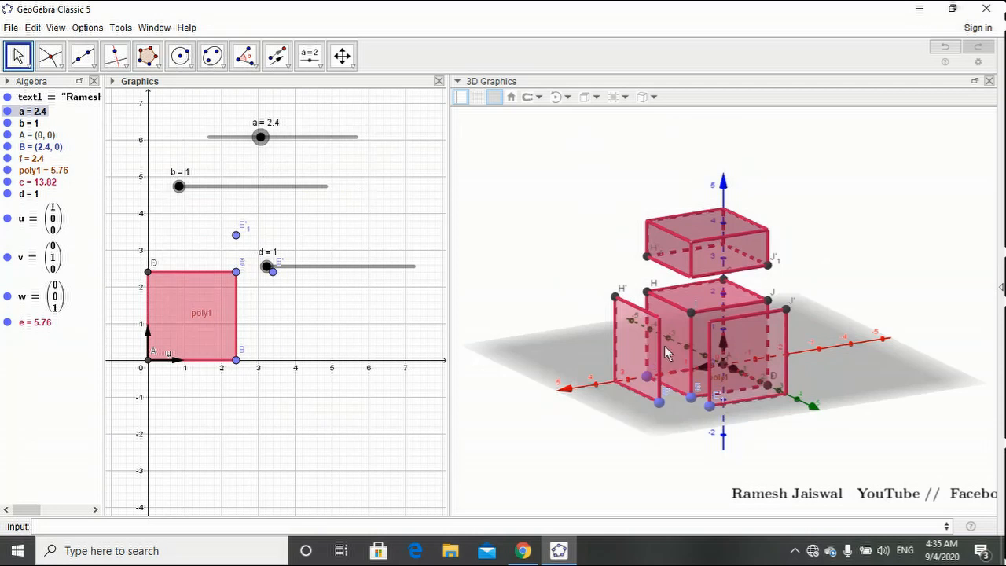
Extrude the face shifted along the x-axis into a prism with altitude b.
click(628, 337)
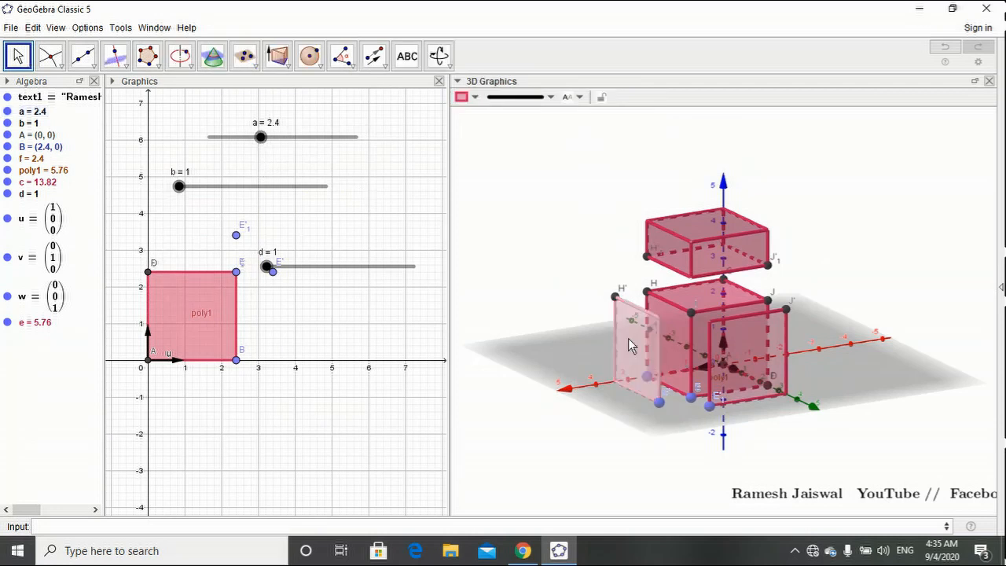
click(275, 55)
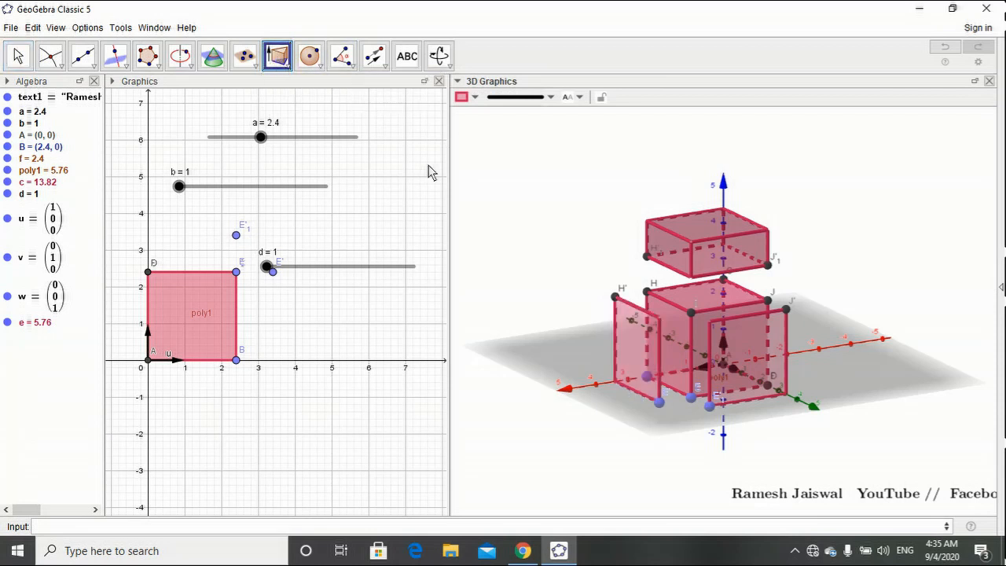
click(650, 353)
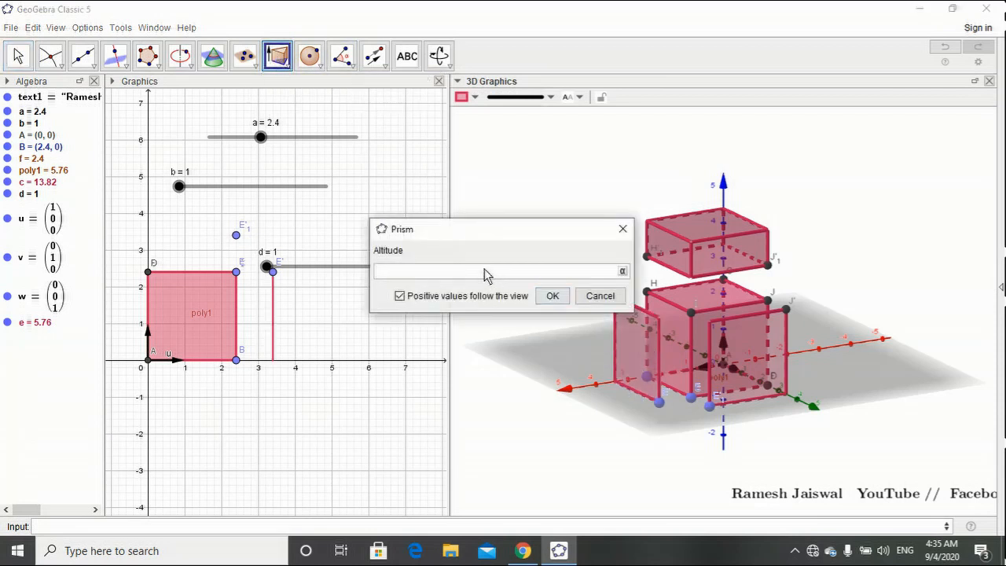
text(b)
click(550, 296)
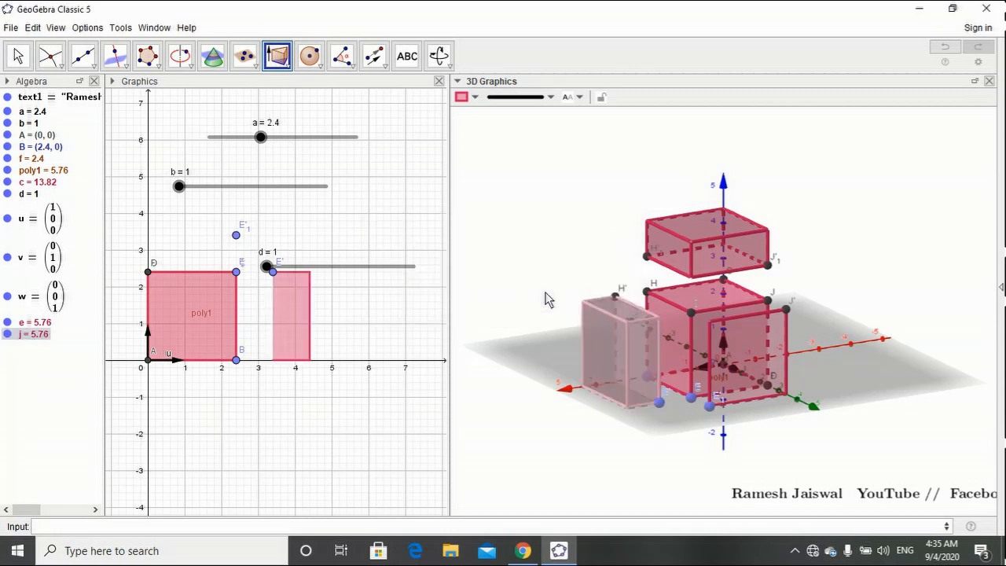
Extrude the face shifted along the y-axis into a prism with altitude b.
click(749, 339)
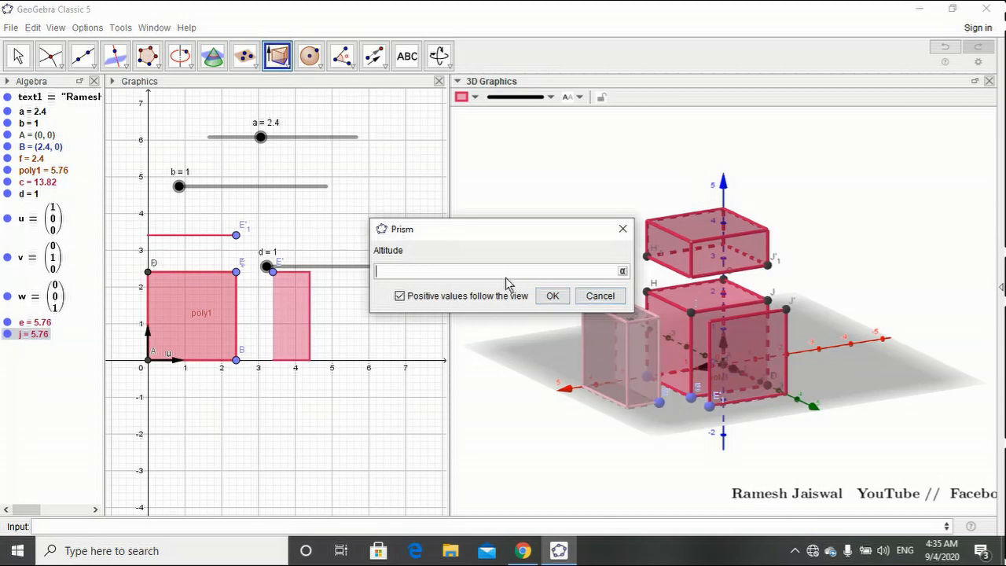
text(b)
click(552, 295)
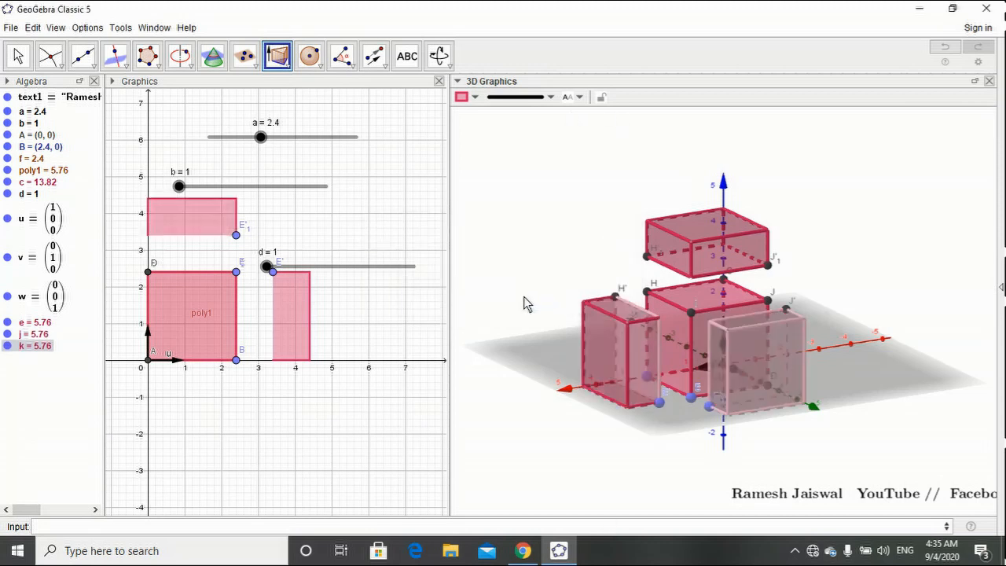
click(17, 56)
Translate the upper prism's side face that faces the positive x direction by vector u.
drag(864, 448, 796, 422)
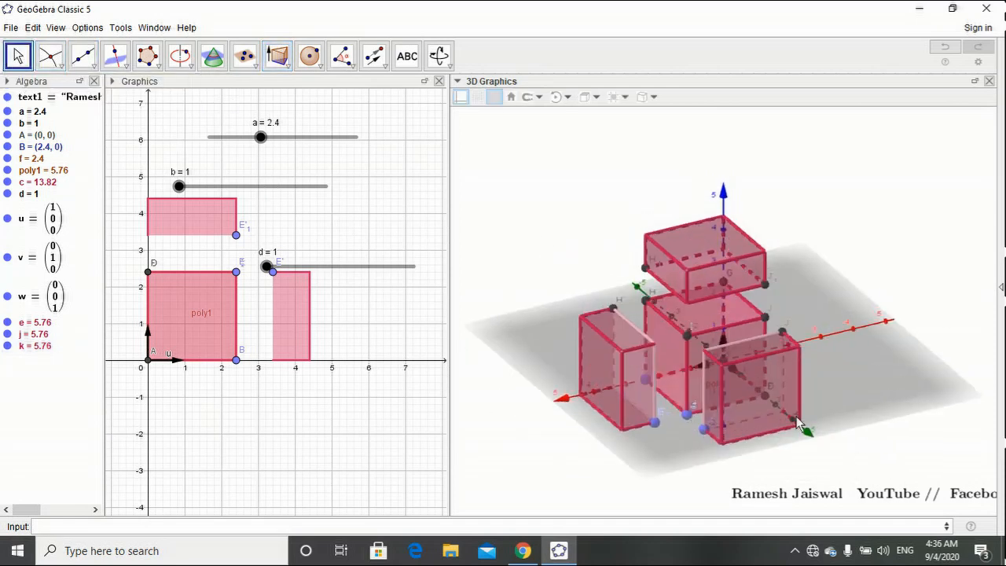
click(393, 174)
drag(531, 442, 553, 453)
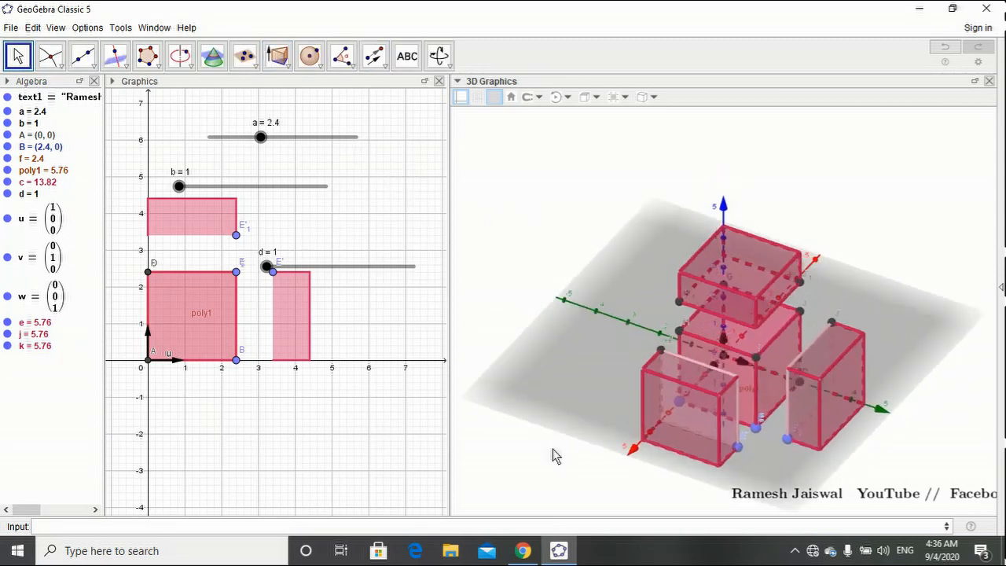
click(369, 222)
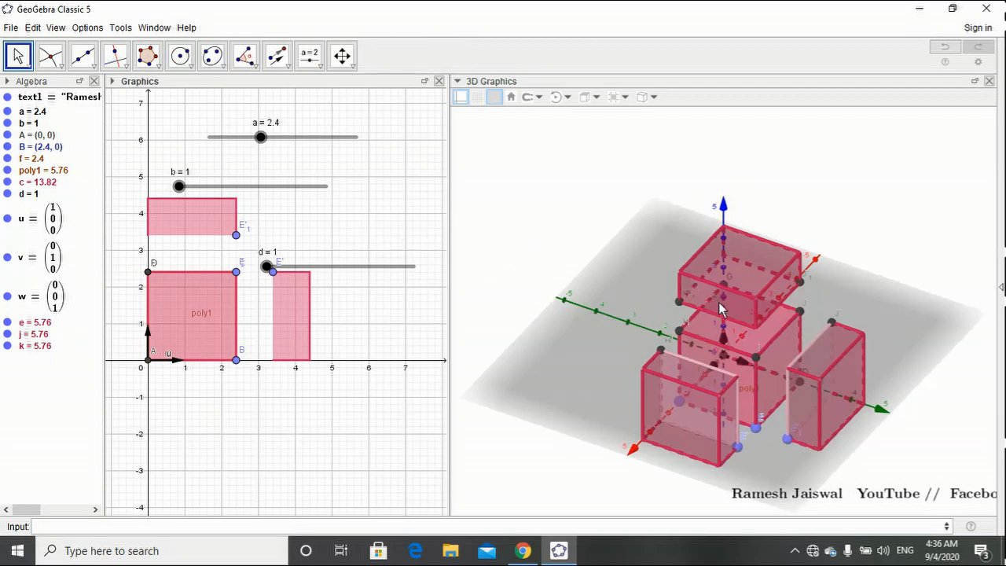
click(721, 309)
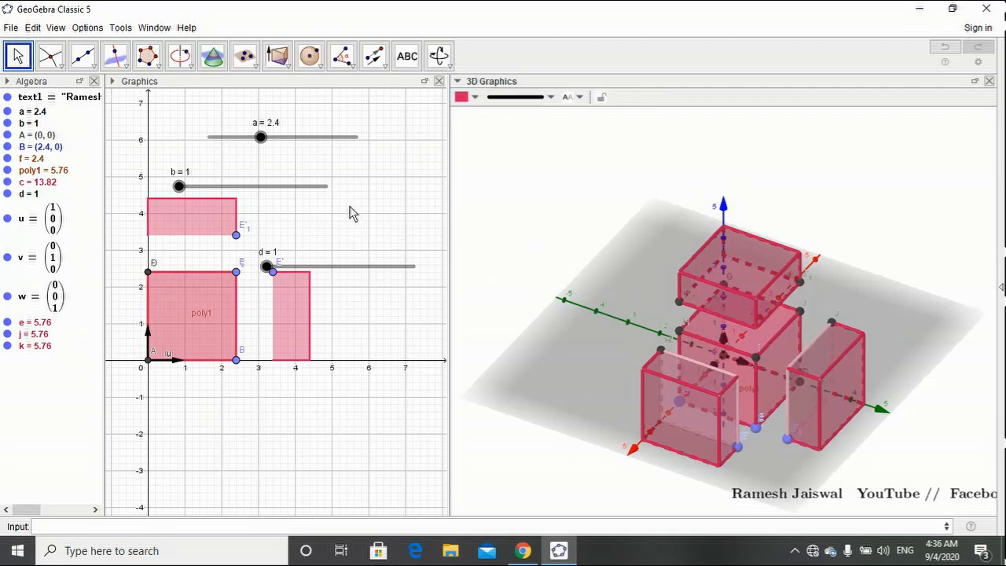
click(443, 272)
mouse_move(531, 424)
mouse_down()
mouse_move(565, 417)
mouse_move(550, 420)
mouse_up()
click(755, 270)
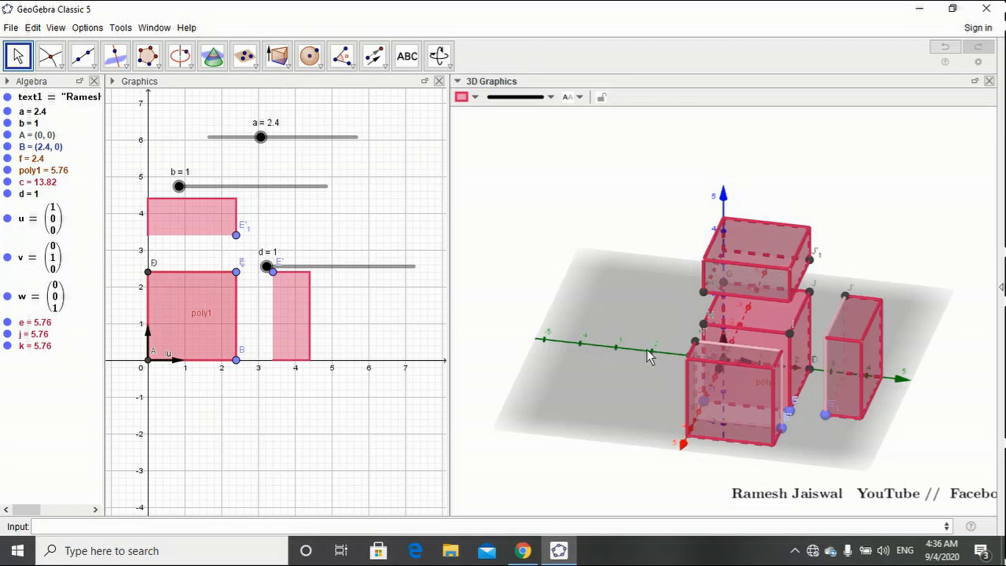
click(375, 57)
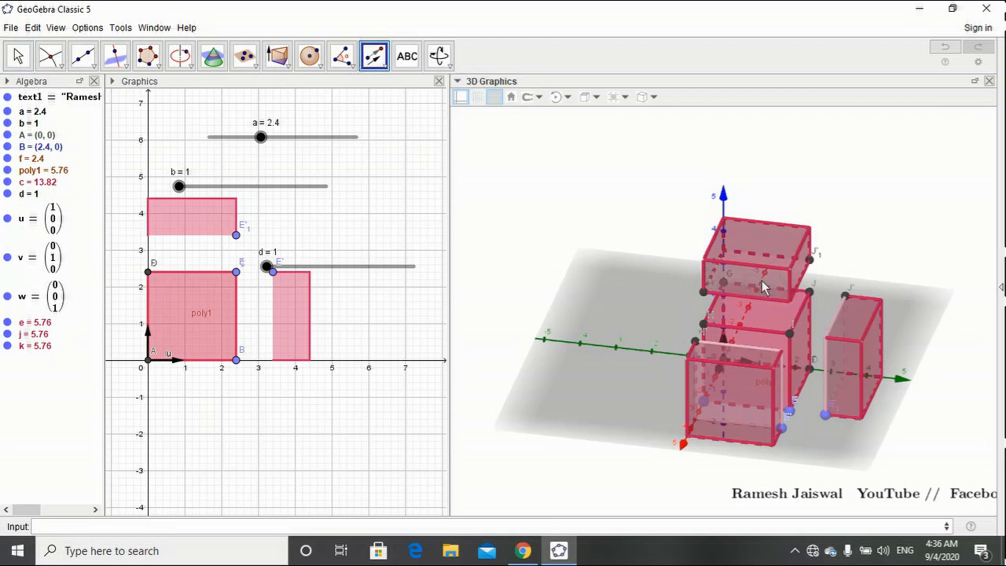
click(34, 225)
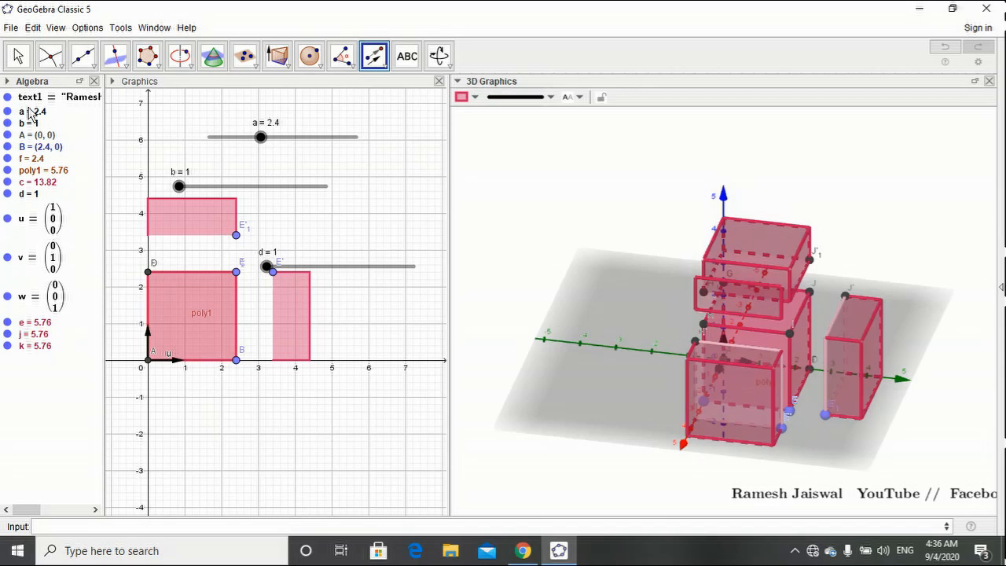
click(19, 61)
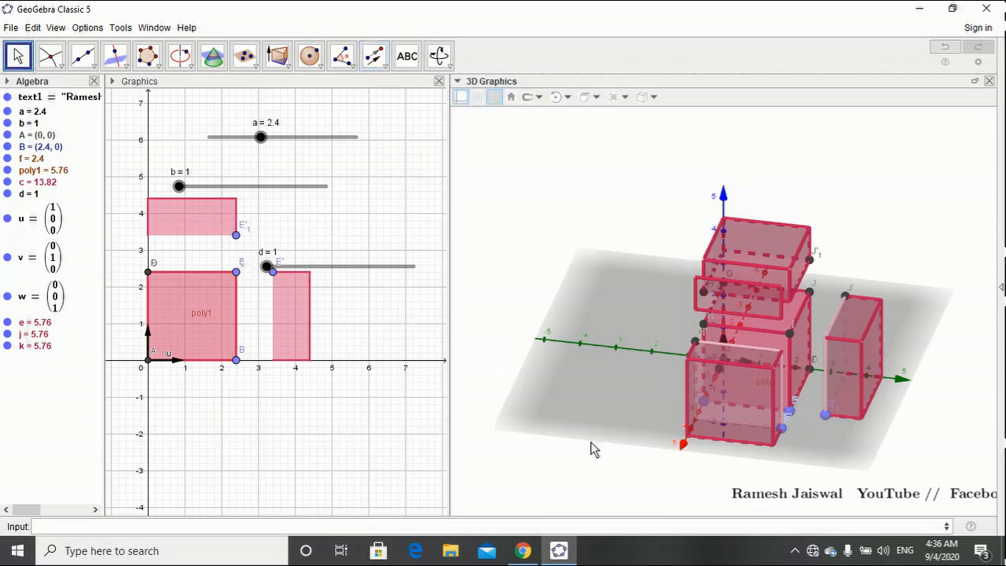
Translate the upper face of the prism on the y-axis side by vector w.
drag(617, 453, 576, 465)
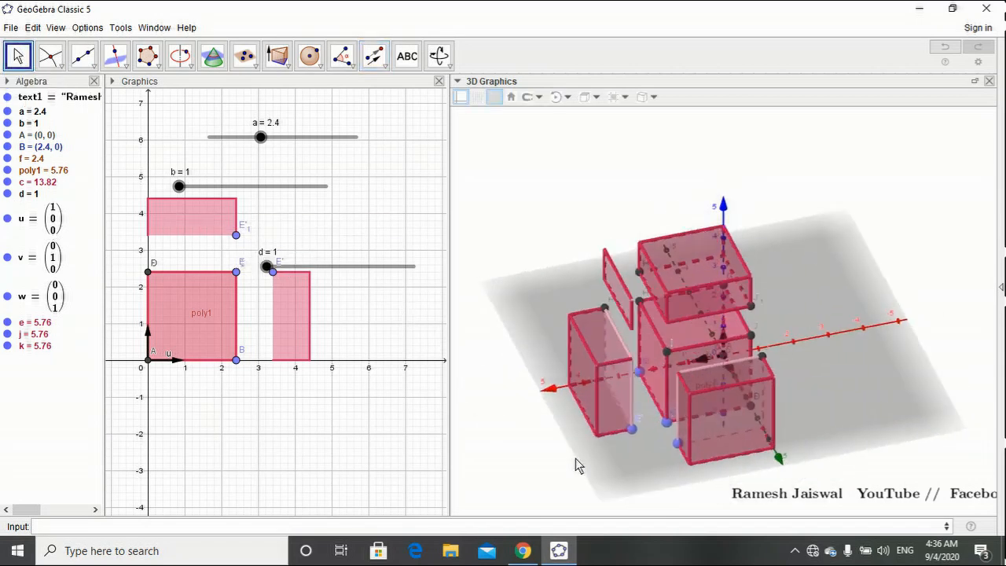
click(733, 373)
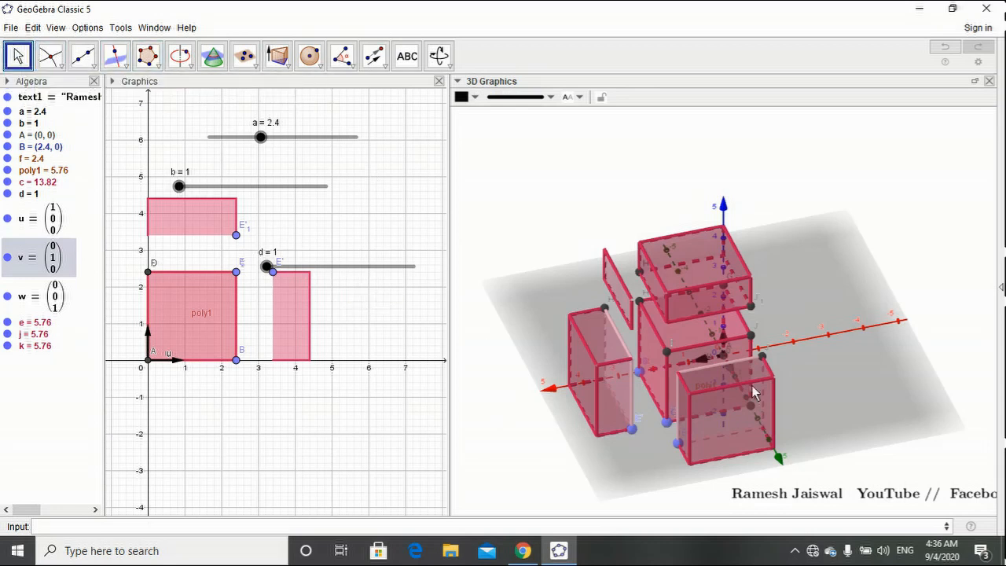
mouse_move(884, 410)
mouse_down()
mouse_move(883, 420)
mouse_move(867, 417)
mouse_up()
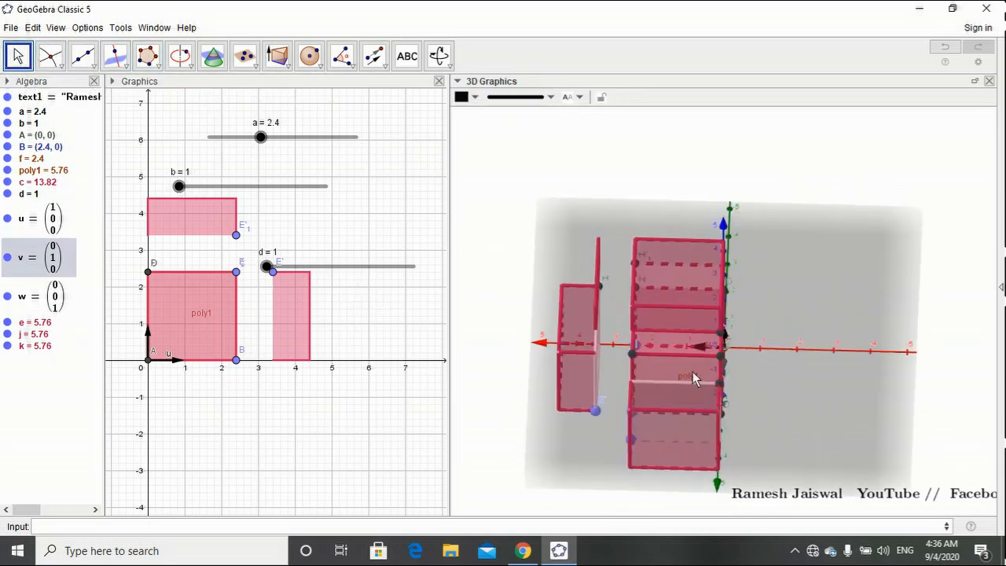
click(681, 405)
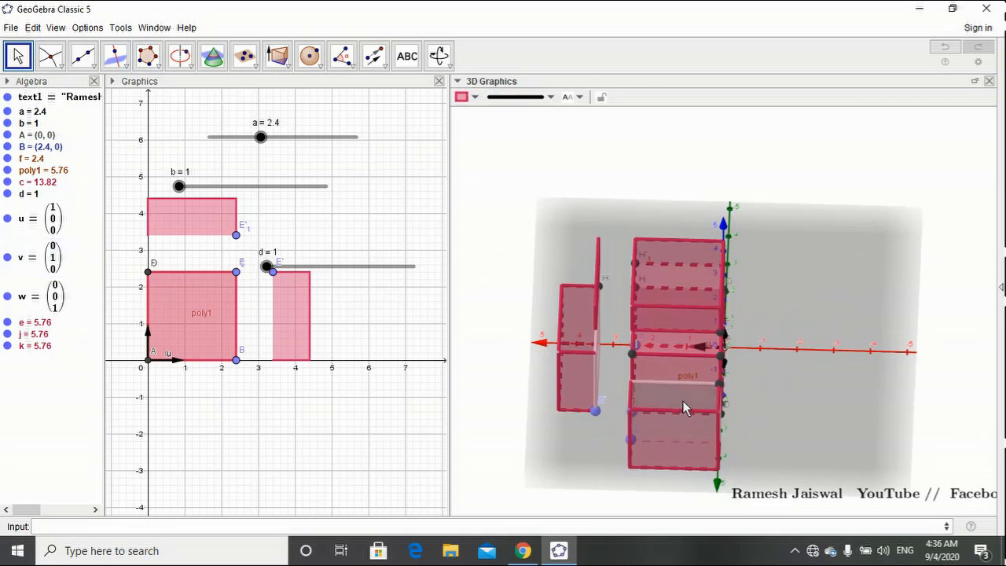
click(375, 56)
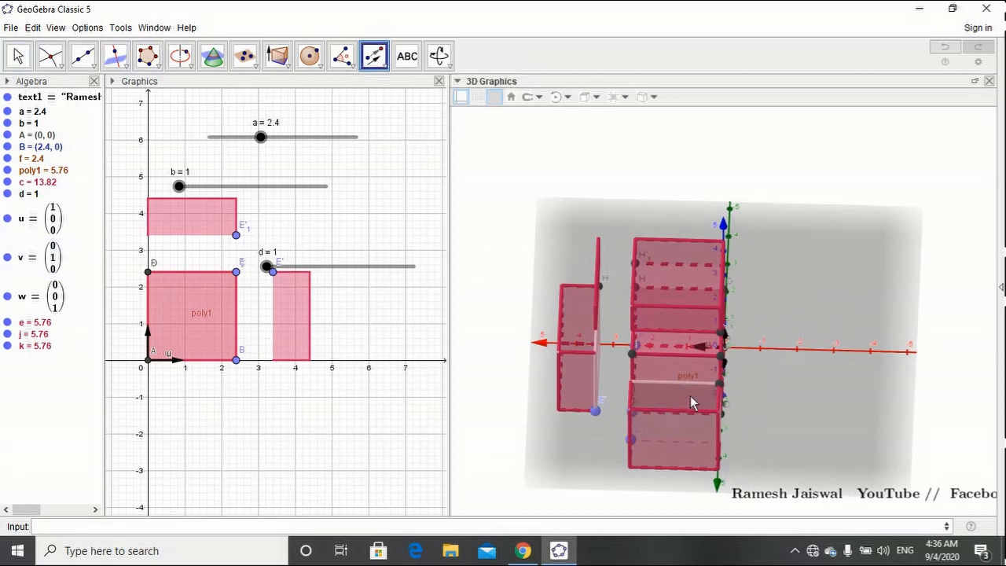
click(36, 298)
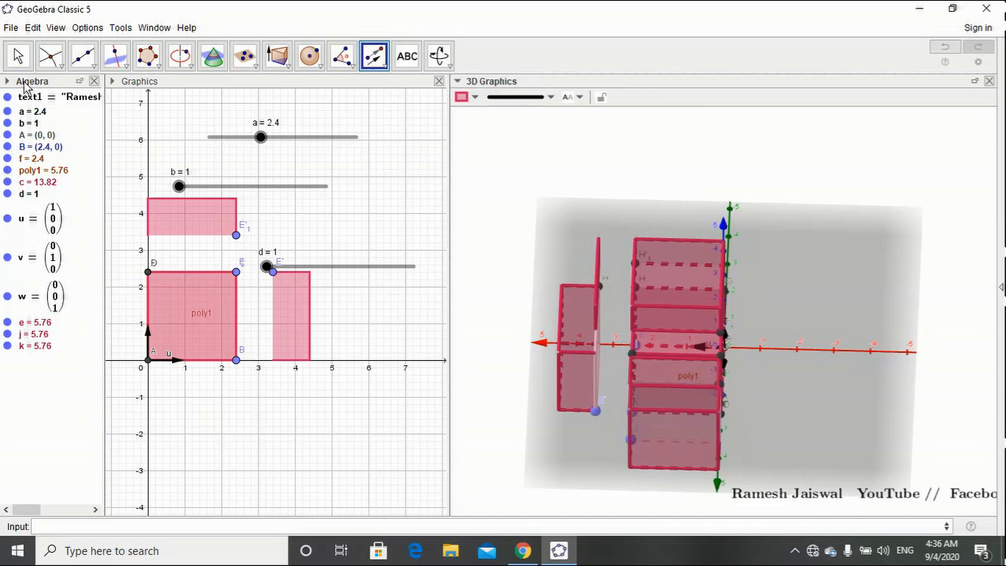
click(18, 55)
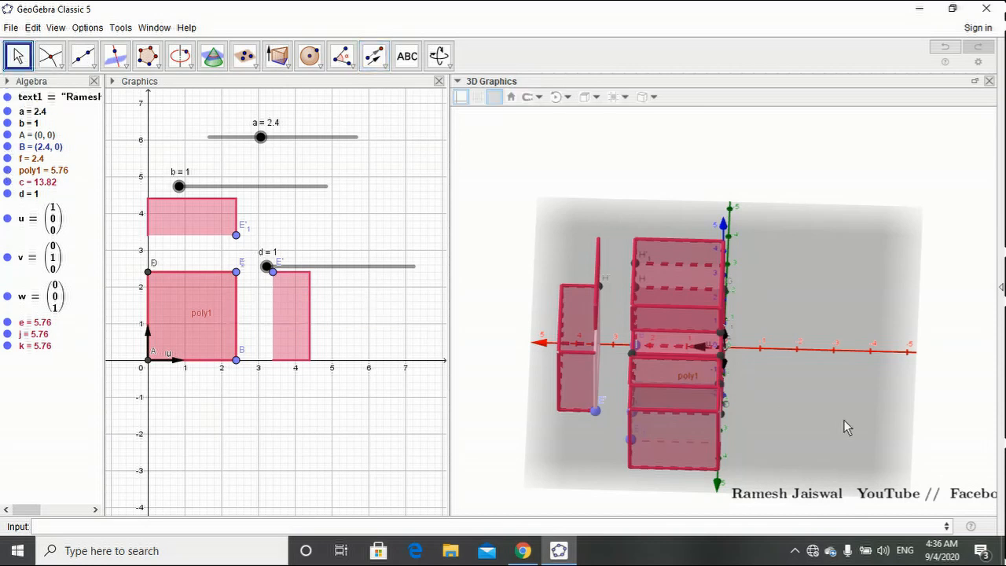
Translate the side face of the x-axis prism that faces the positive y direction by vector v.
drag(843, 420, 878, 400)
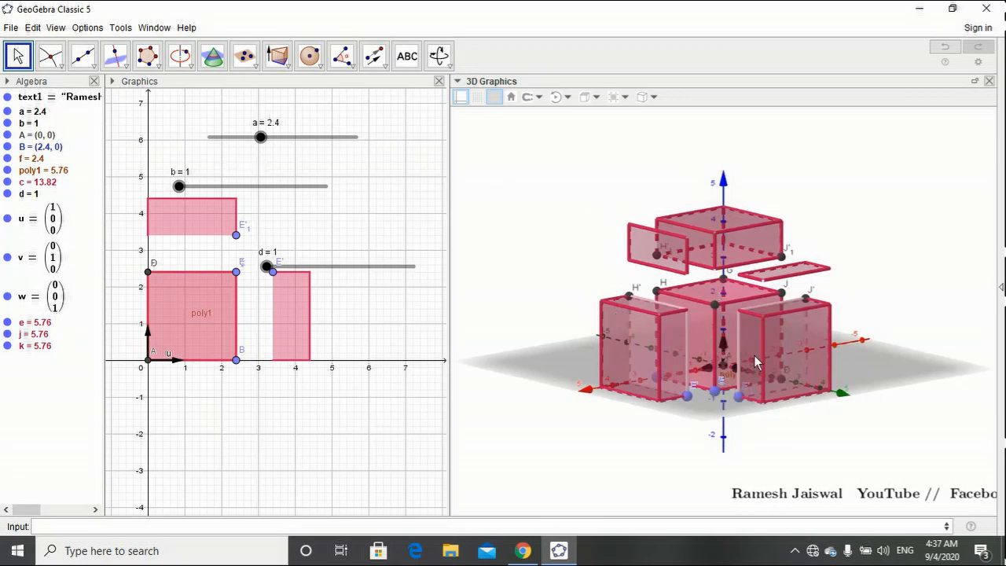
click(668, 347)
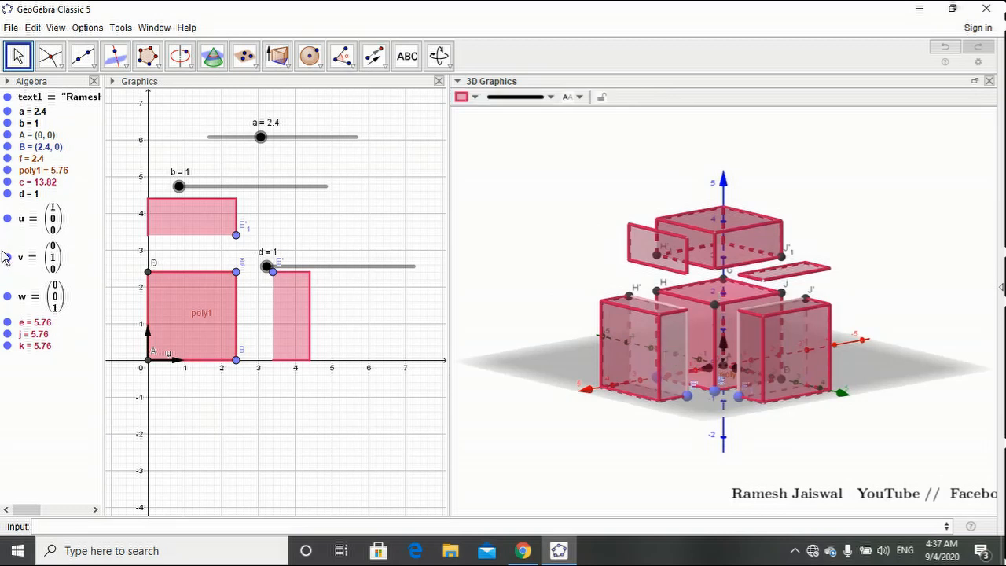
click(45, 264)
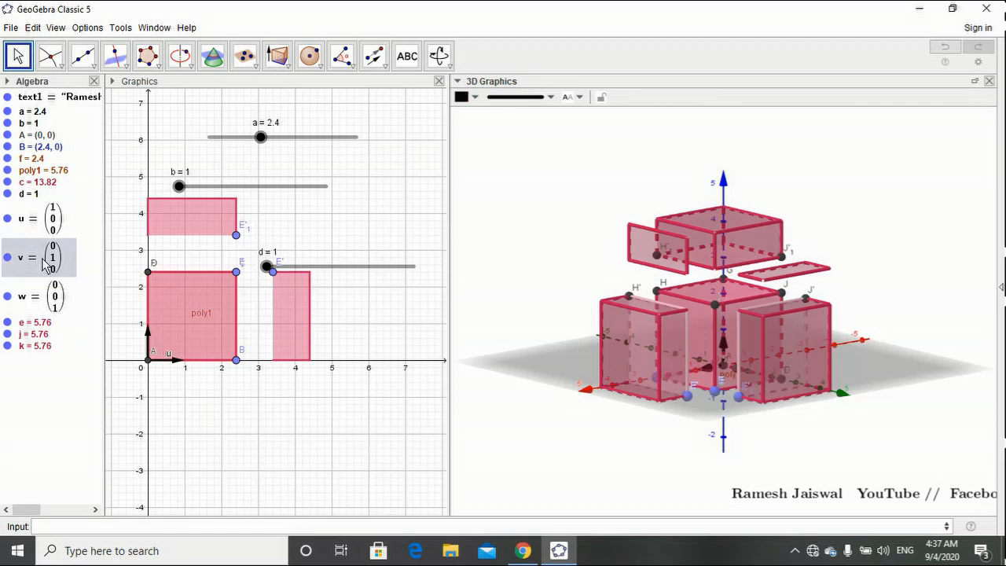
click(374, 55)
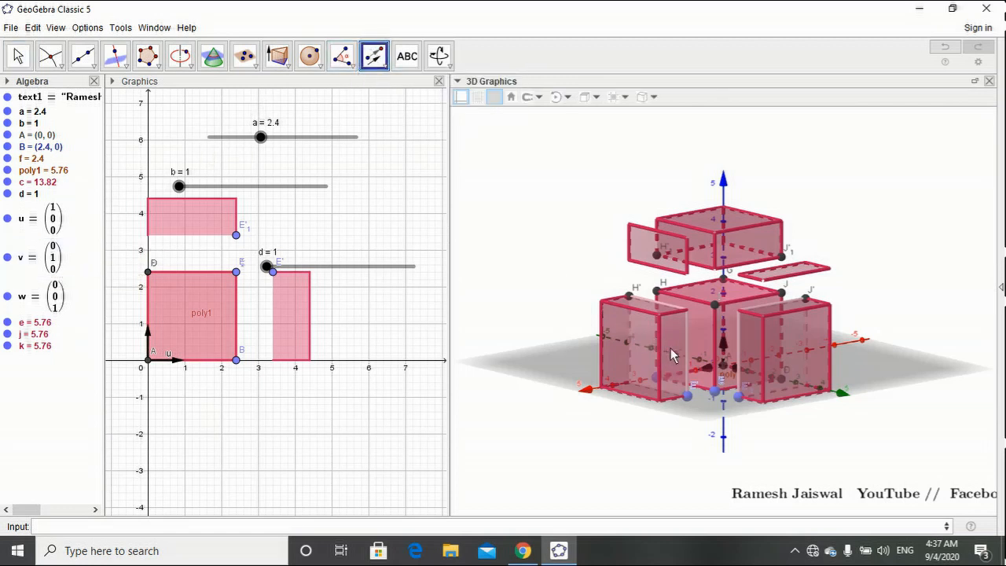
click(52, 259)
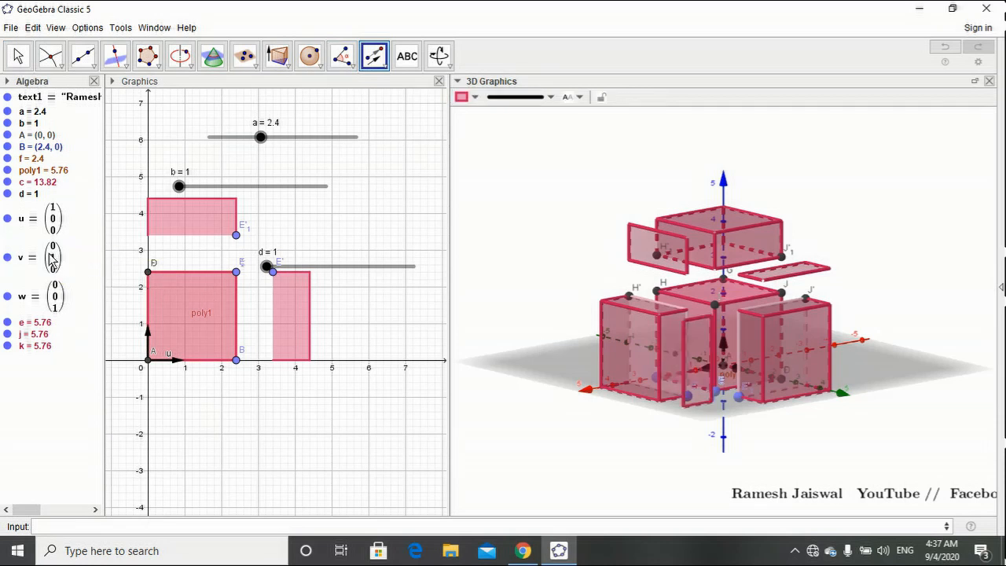
click(19, 57)
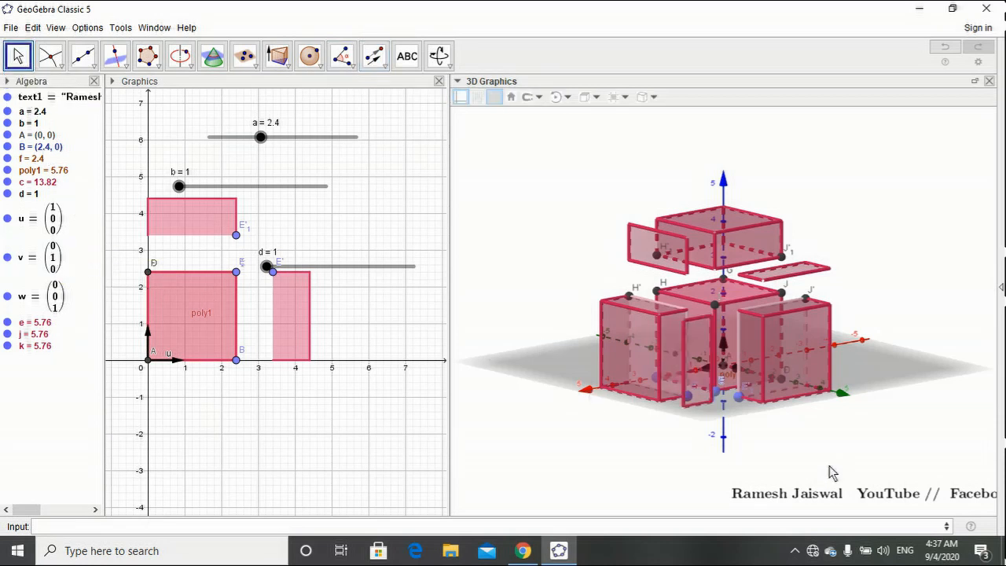
Extrude the translated face beside the upper prism, above the x-axis prism, into a prism with altitude b.
drag(830, 472, 570, 474)
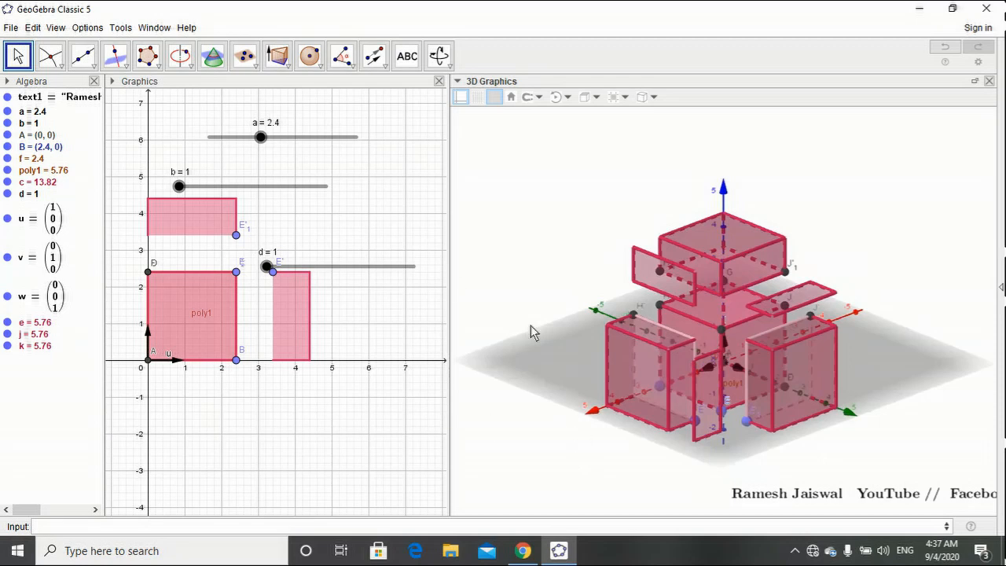
drag(549, 464, 528, 468)
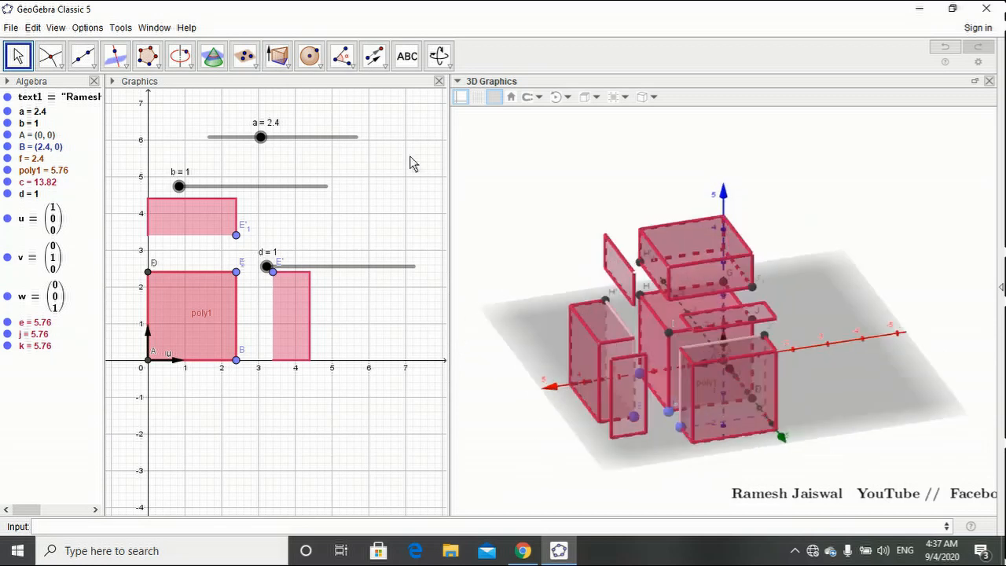
click(279, 57)
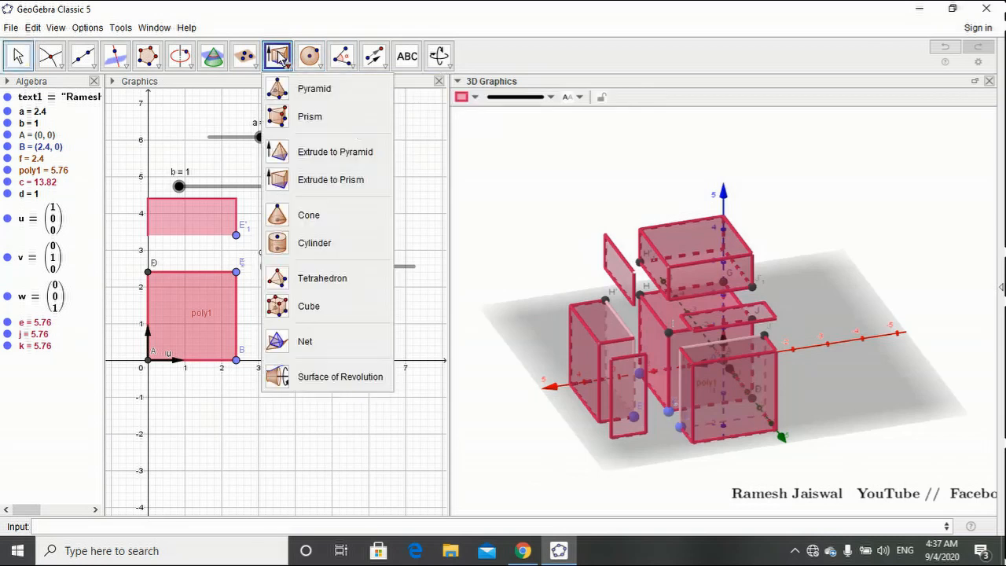
click(330, 181)
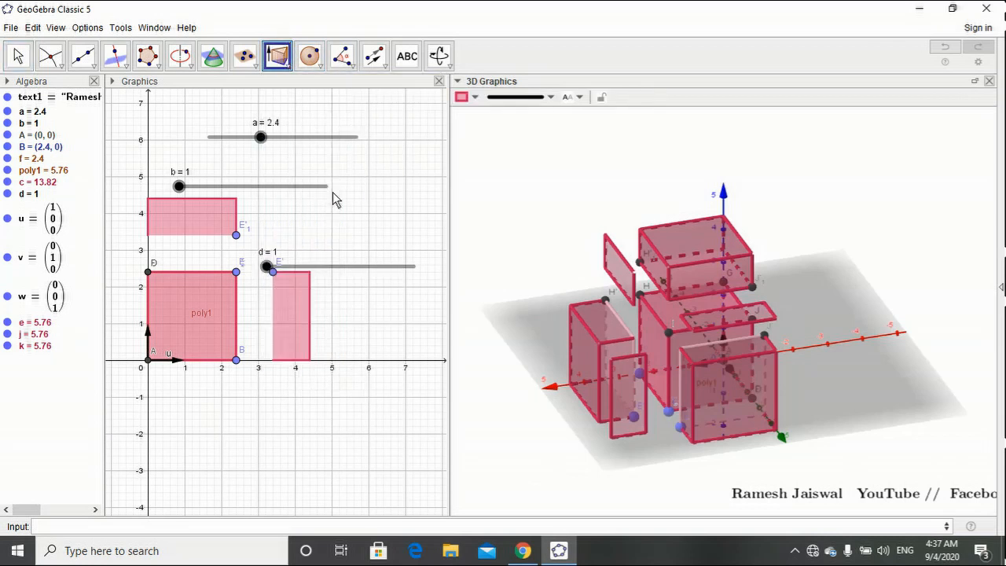
click(614, 271)
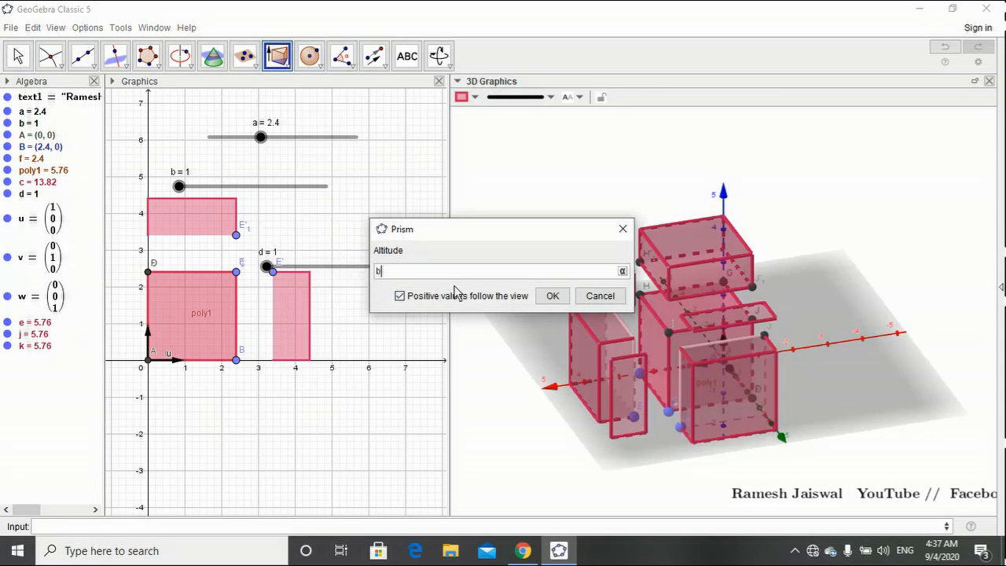
click(553, 296)
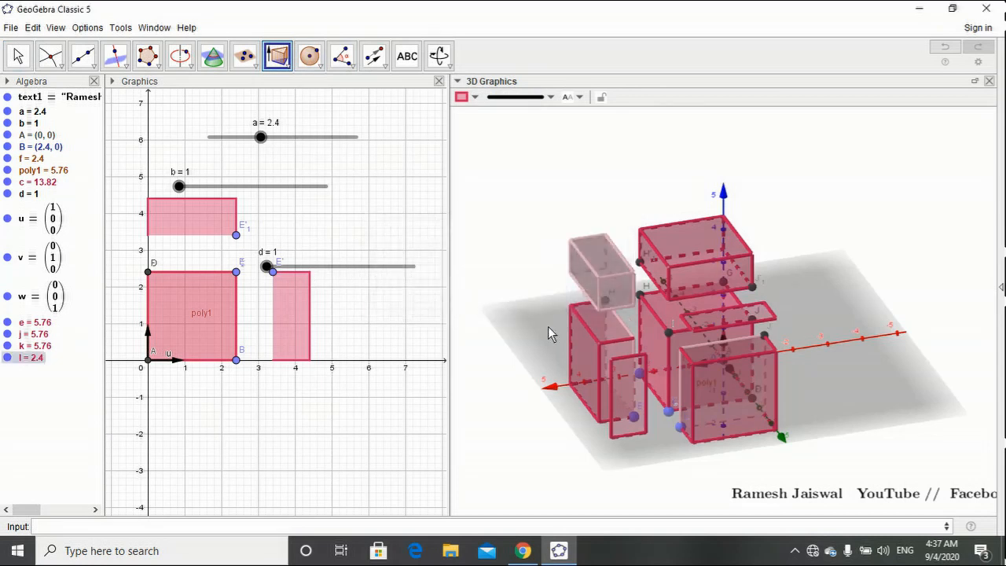
Extrude the translated faces above the y-axis prism and between the x-axis and y-axis prisms into prisms with altitude b.
click(726, 312)
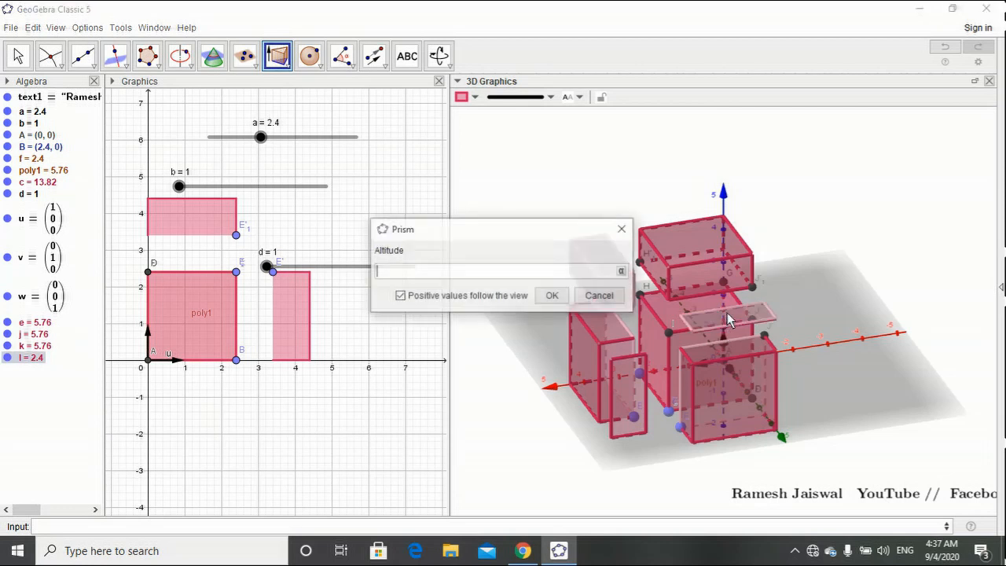
click(553, 296)
click(622, 395)
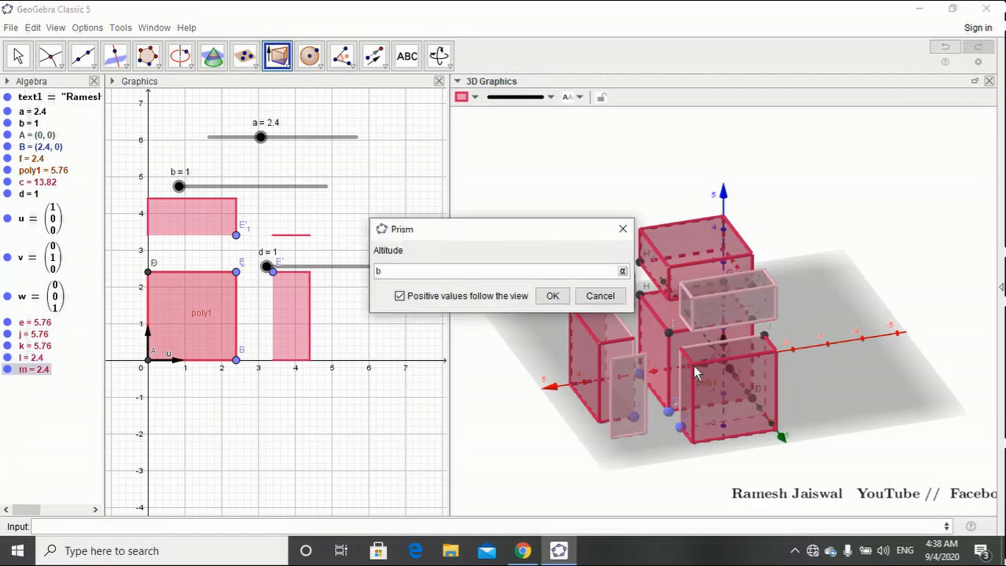
click(553, 296)
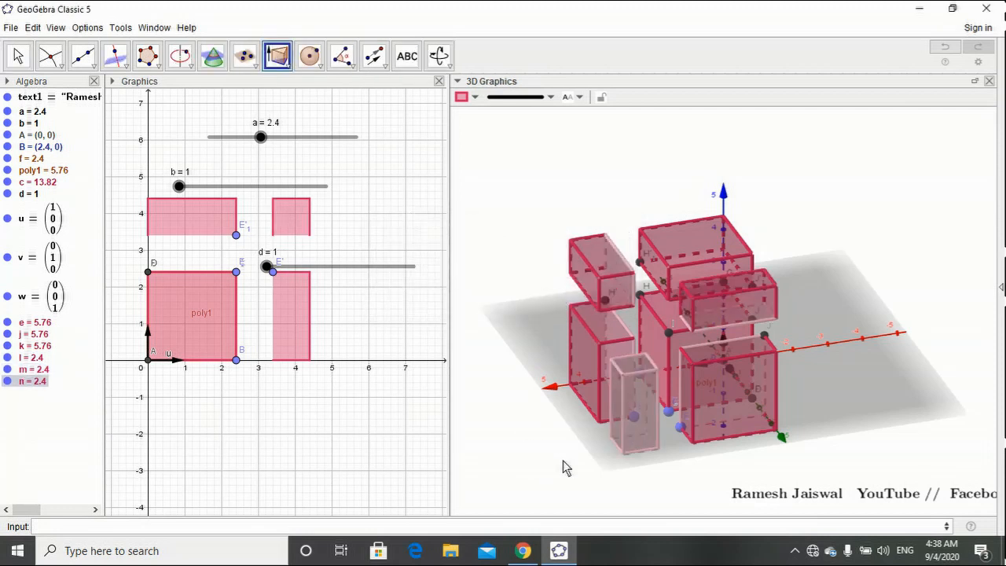
click(318, 386)
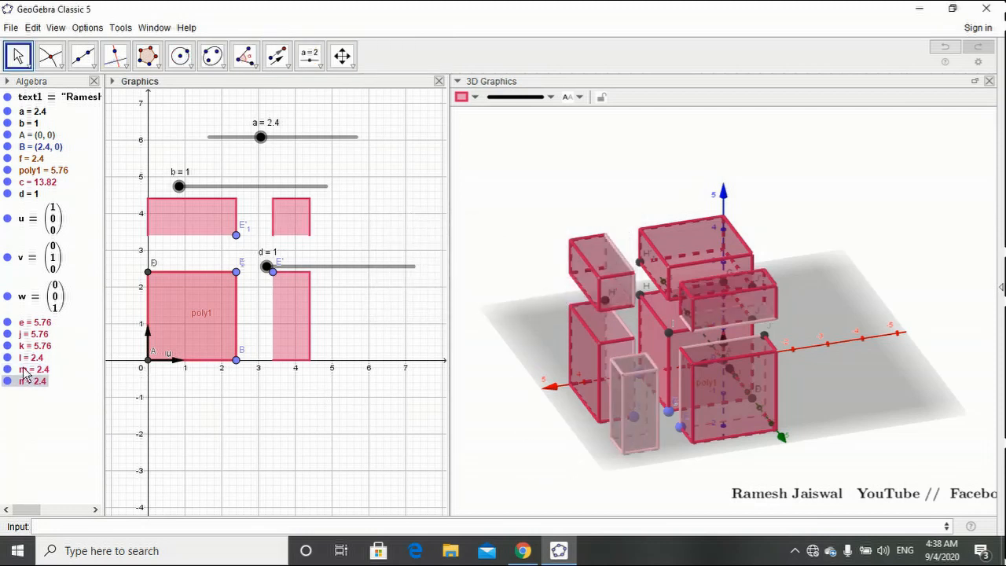
click(604, 471)
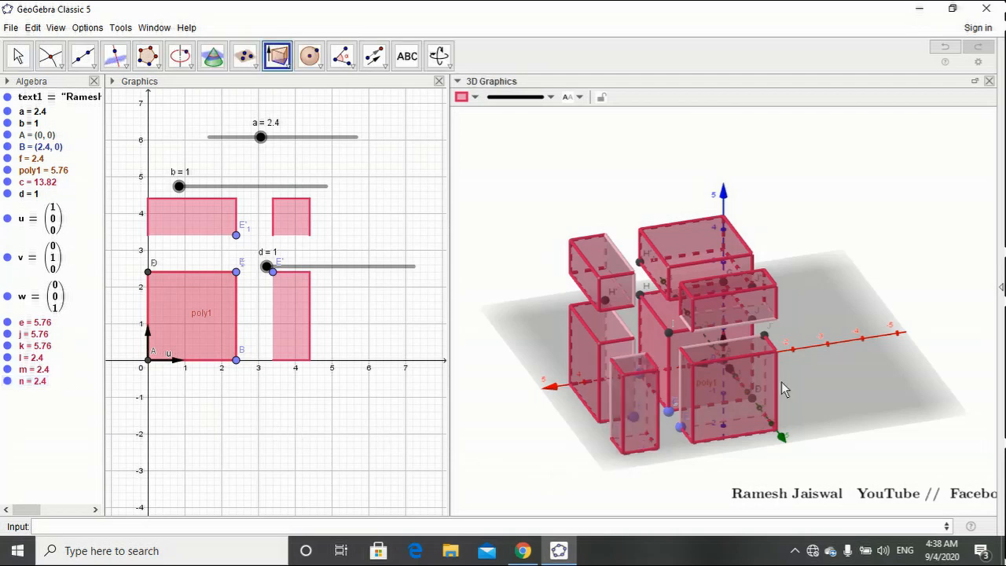
right_drag(833, 447, 817, 412)
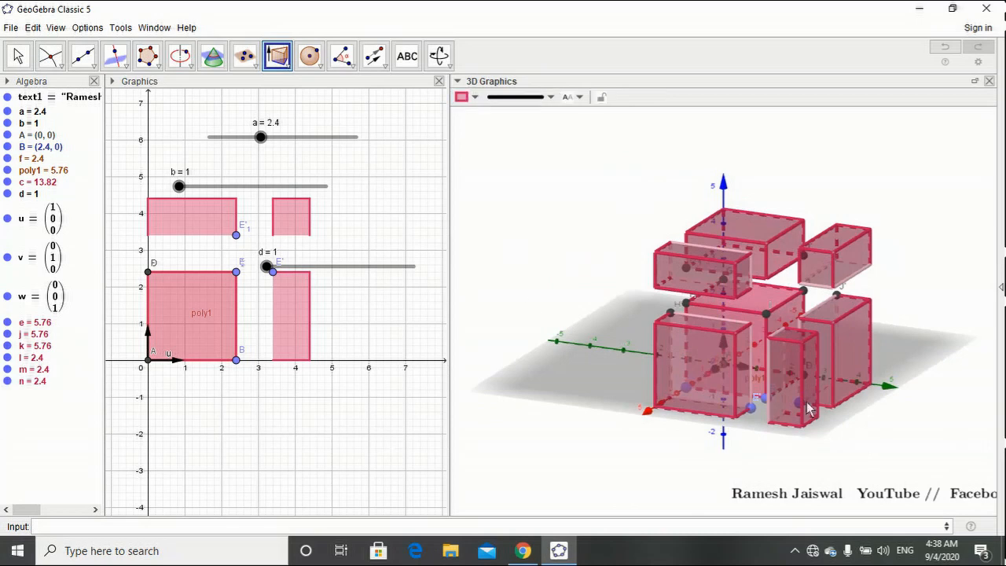
Move the d slider below the x-axis in the 2D view and set slider a to 2.3.
drag(328, 267, 198, 440)
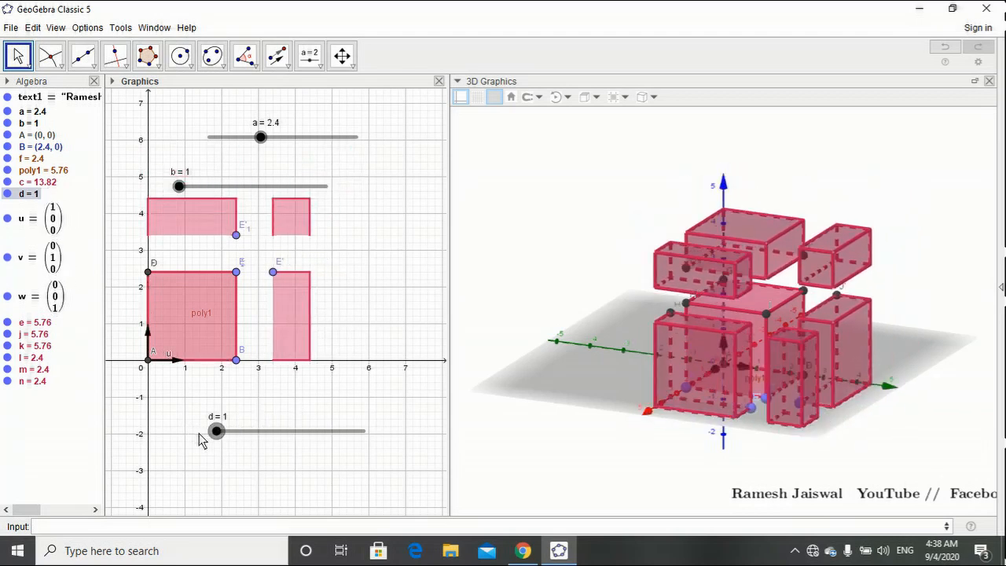
drag(260, 136, 260, 168)
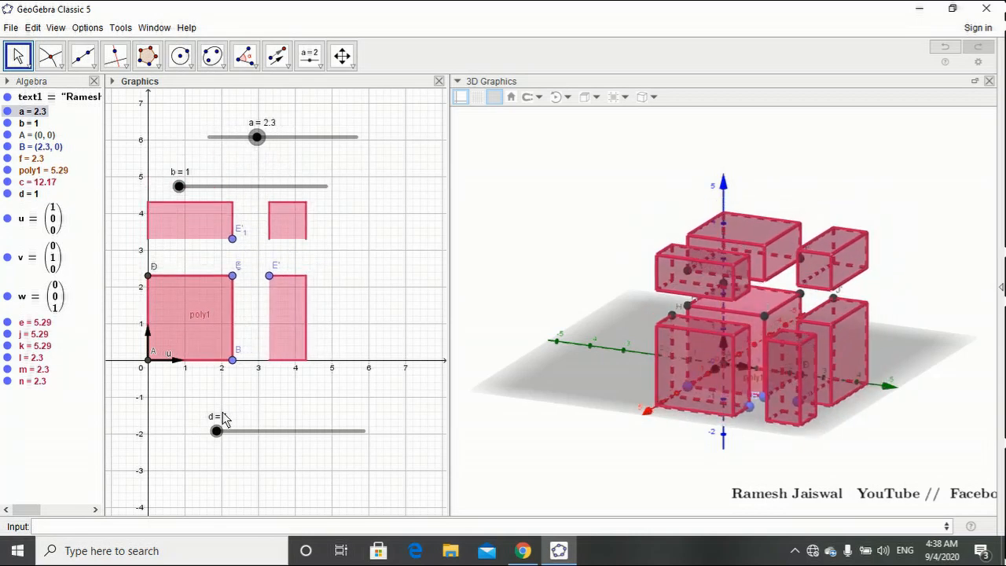
mouse_move(217, 438)
mouse_down()
mouse_move(334, 428)
mouse_move(167, 430)
mouse_move(281, 410)
mouse_move(220, 432)
mouse_up()
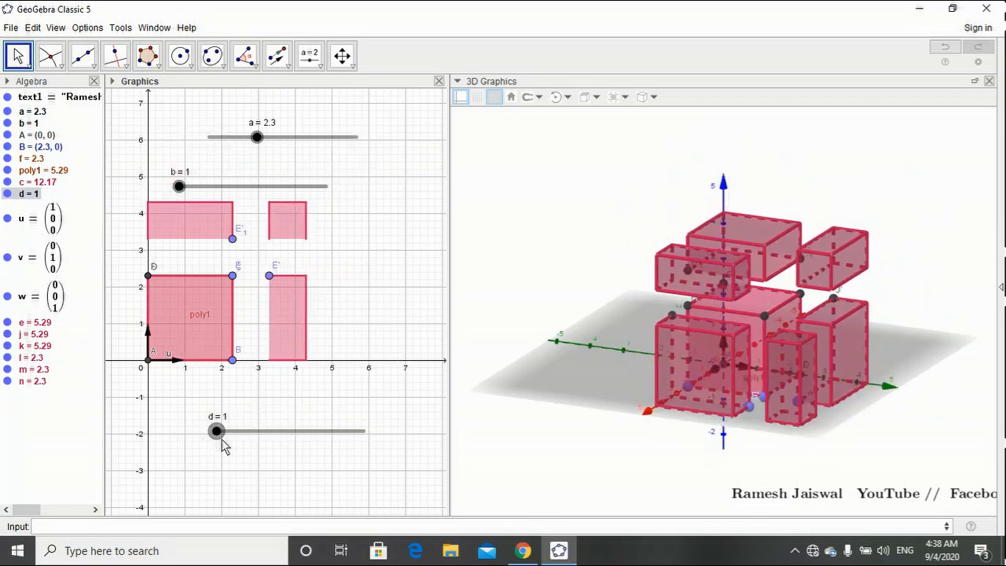
Set the minimum of slider d to 0.
right_click(217, 432)
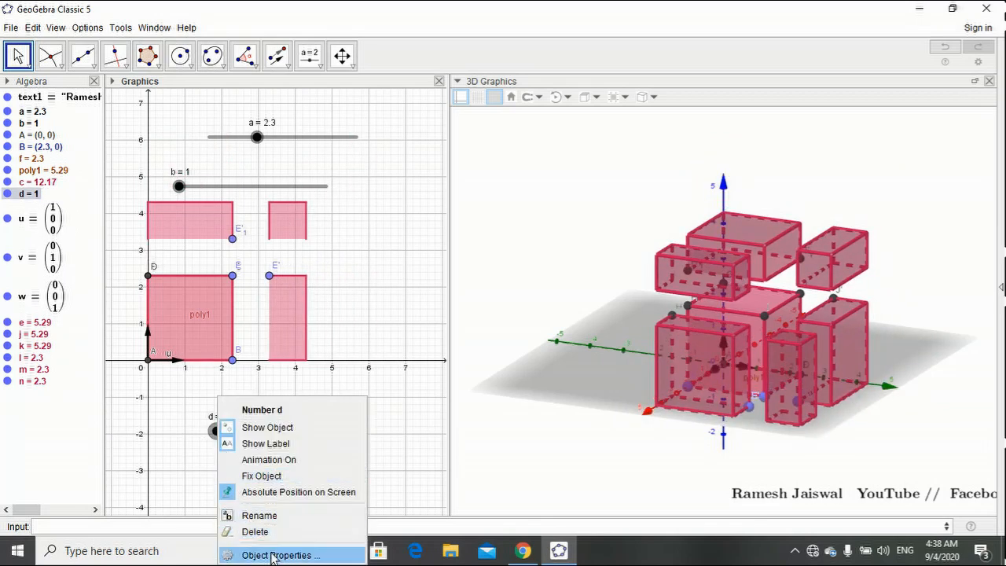
key(Escape)
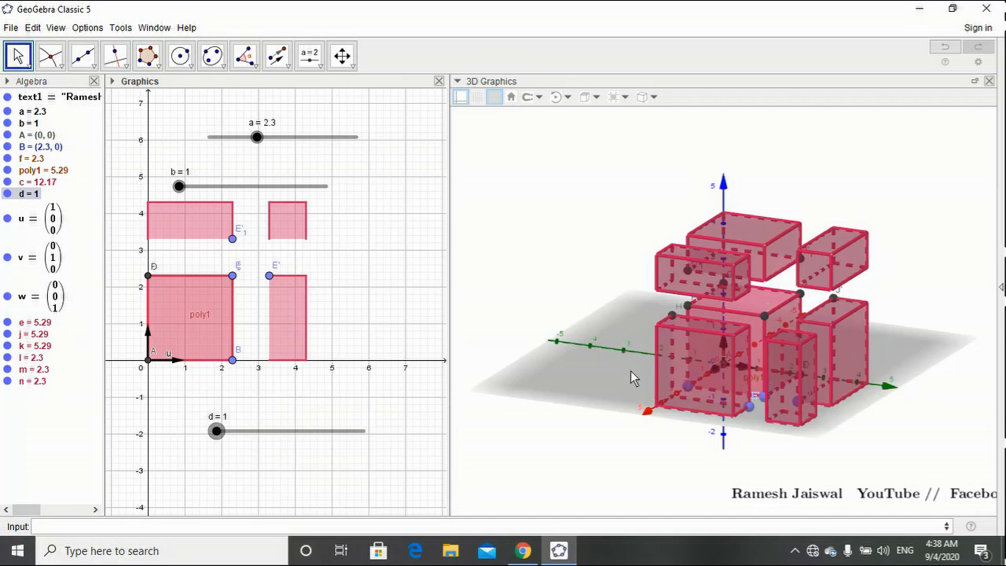
double_click(275, 429)
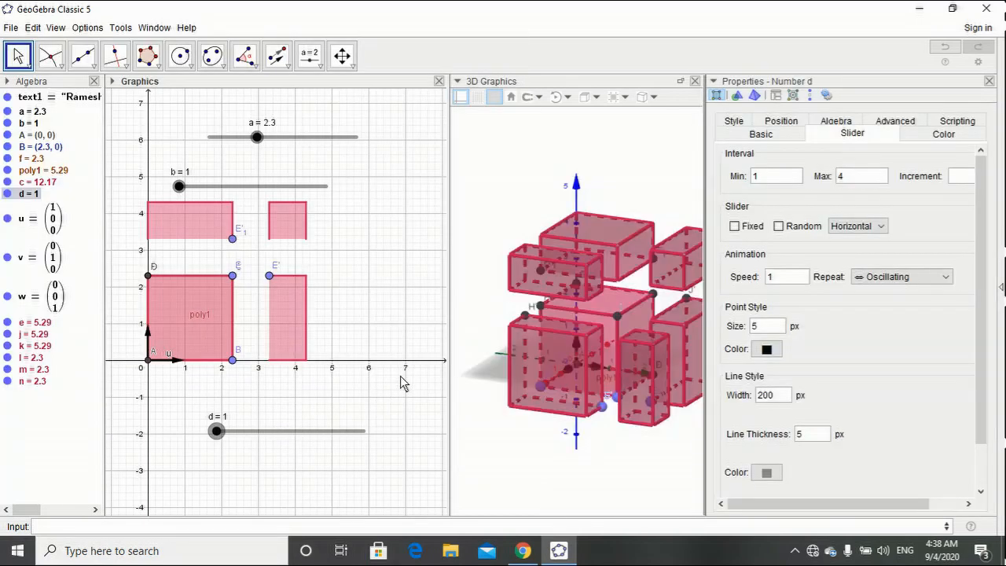
drag(767, 179, 740, 174)
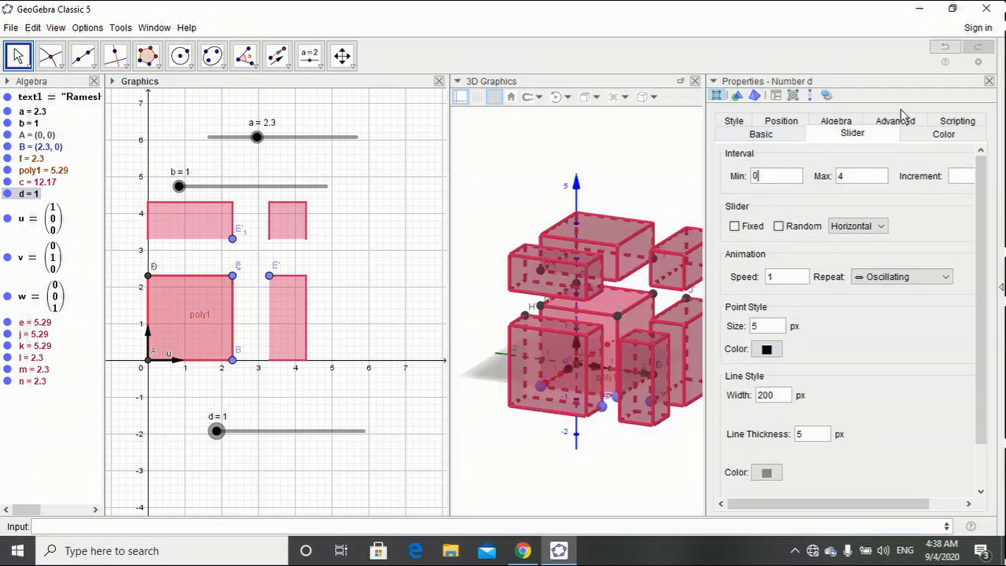
click(989, 82)
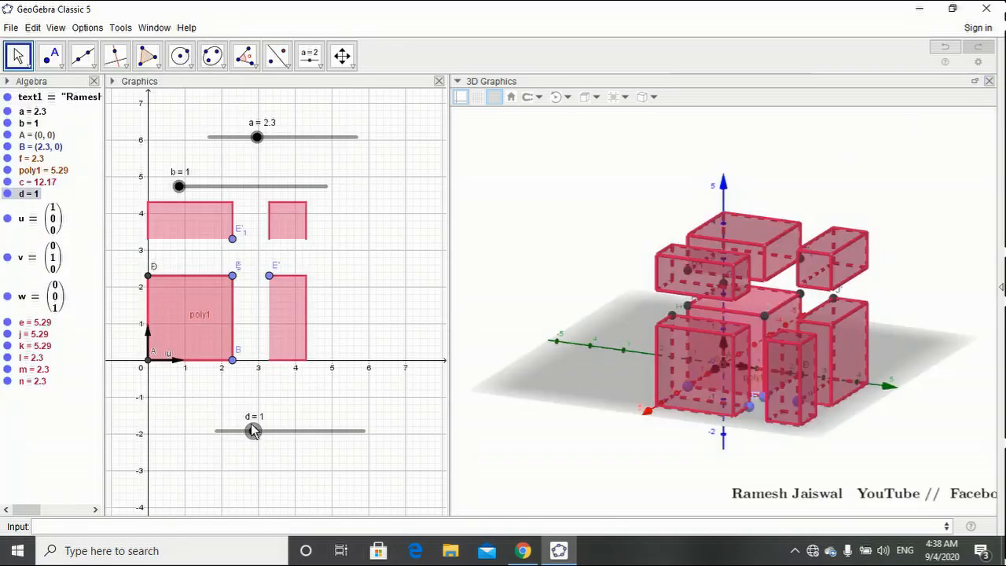
Bring the solids together with slider d at 0, and separate them again with d at 1.3.
drag(252, 430, 218, 445)
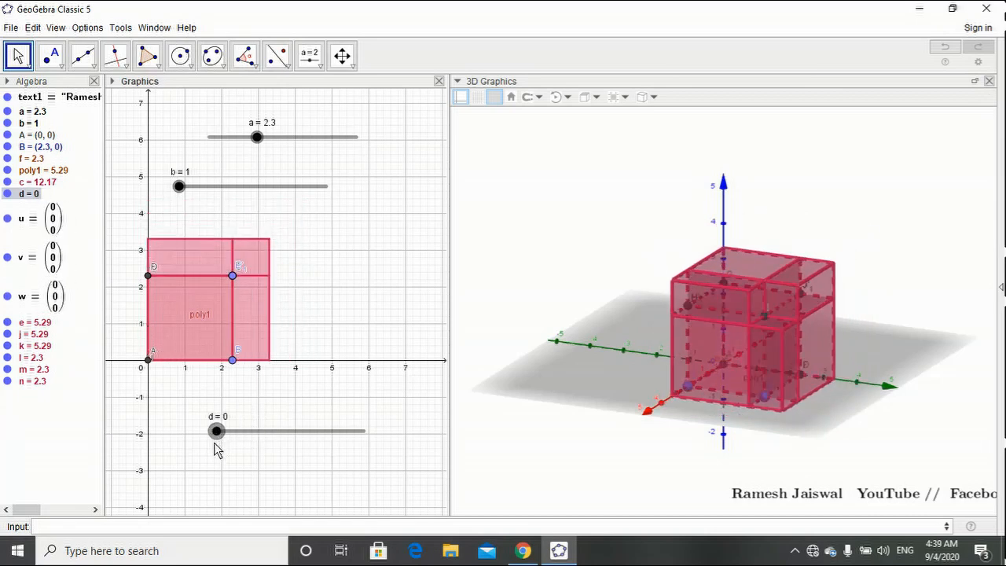
drag(684, 464, 509, 475)
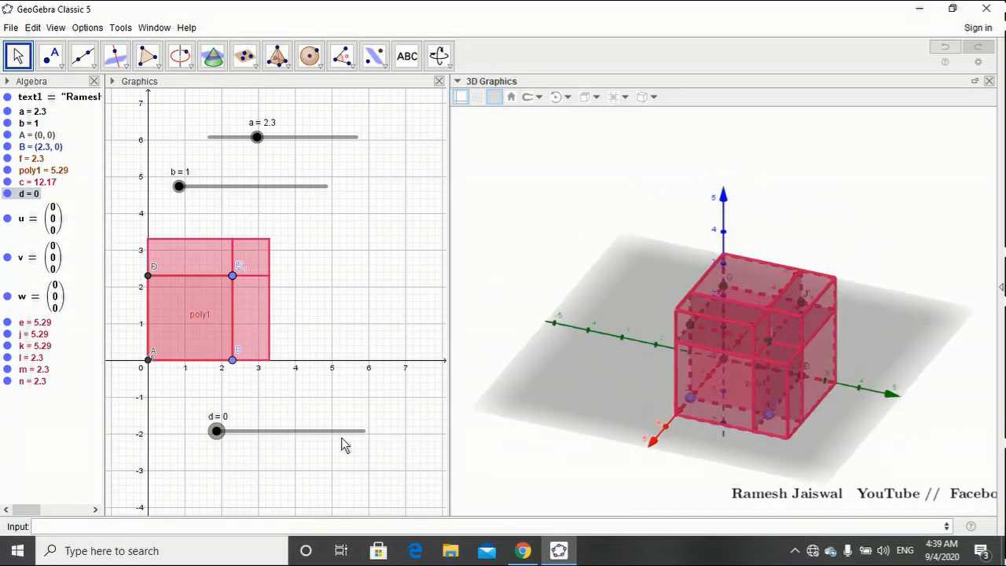
drag(217, 431, 203, 451)
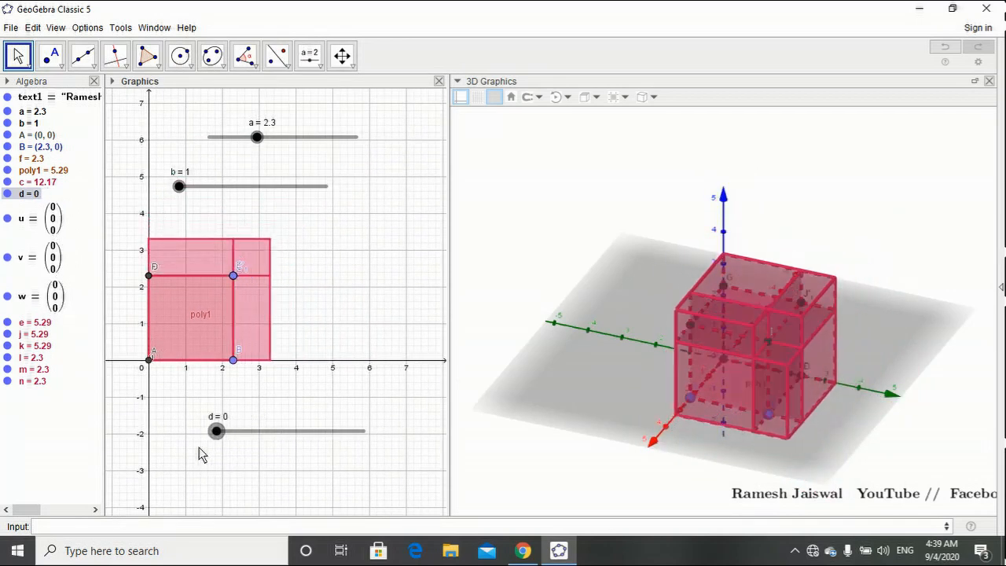
drag(532, 428, 586, 450)
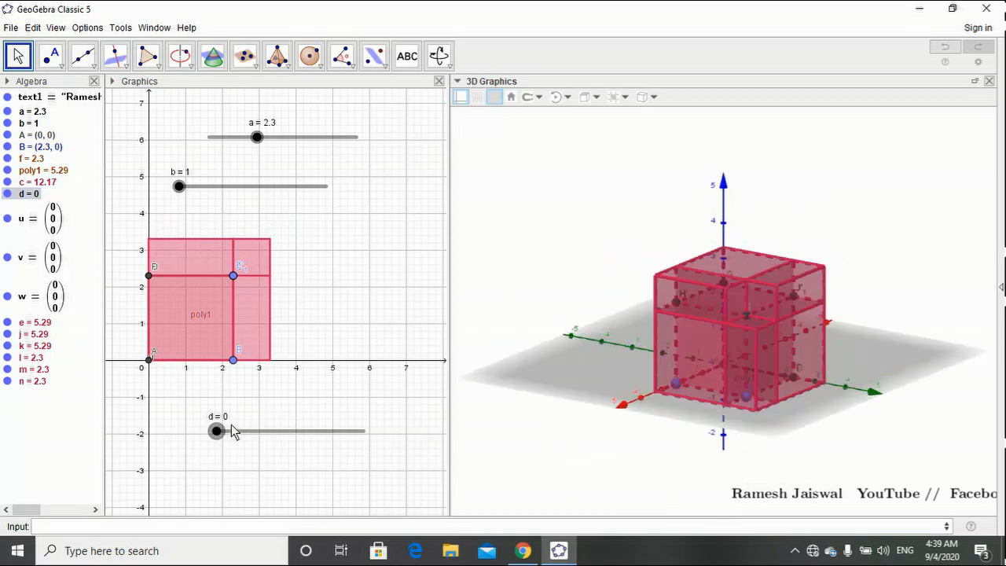
drag(217, 431, 265, 430)
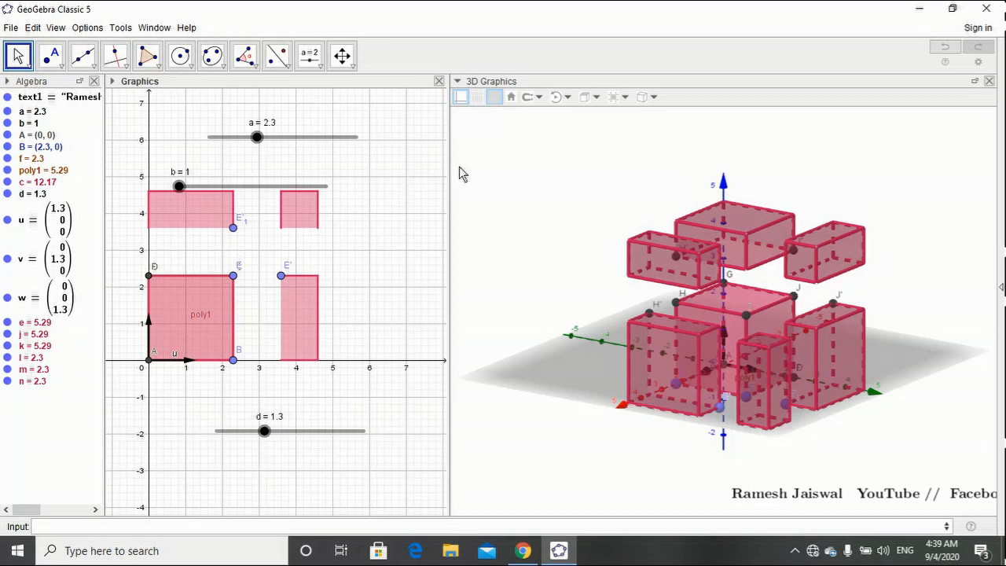
Translate the square end face of the prism above the y-axis prism, facing the positive x direction, by vector u.
click(319, 69)
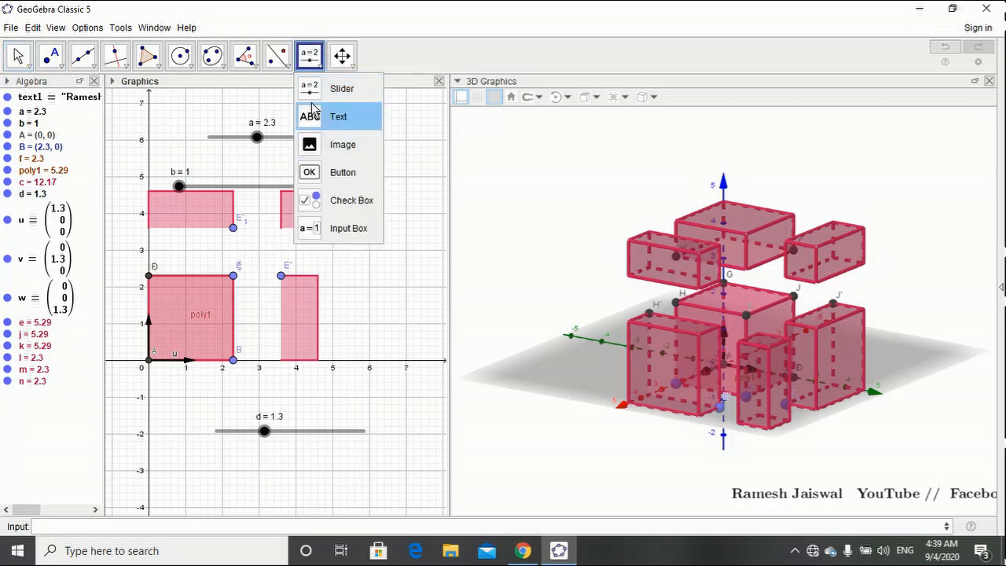
click(565, 202)
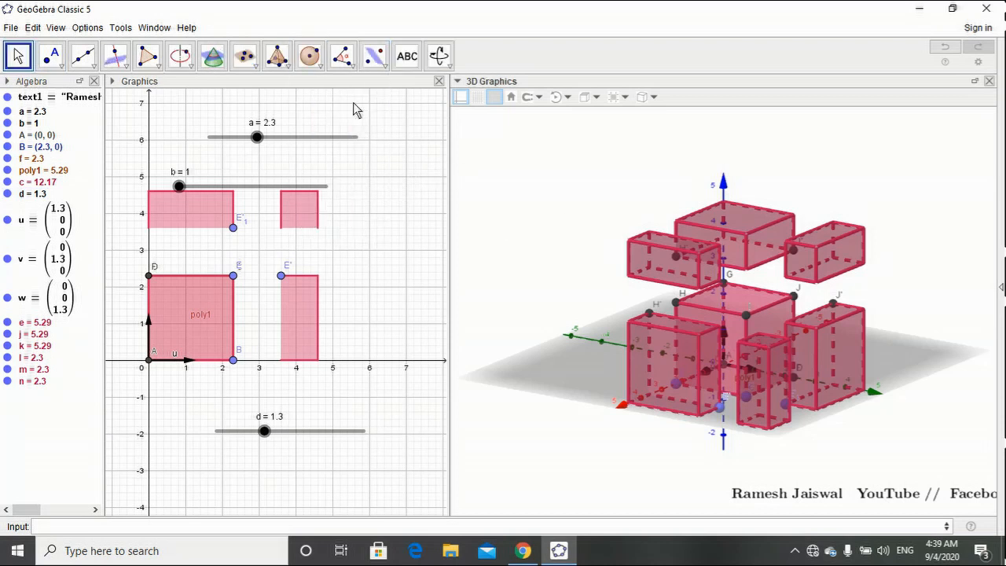
click(341, 59)
mouse_move(374, 67)
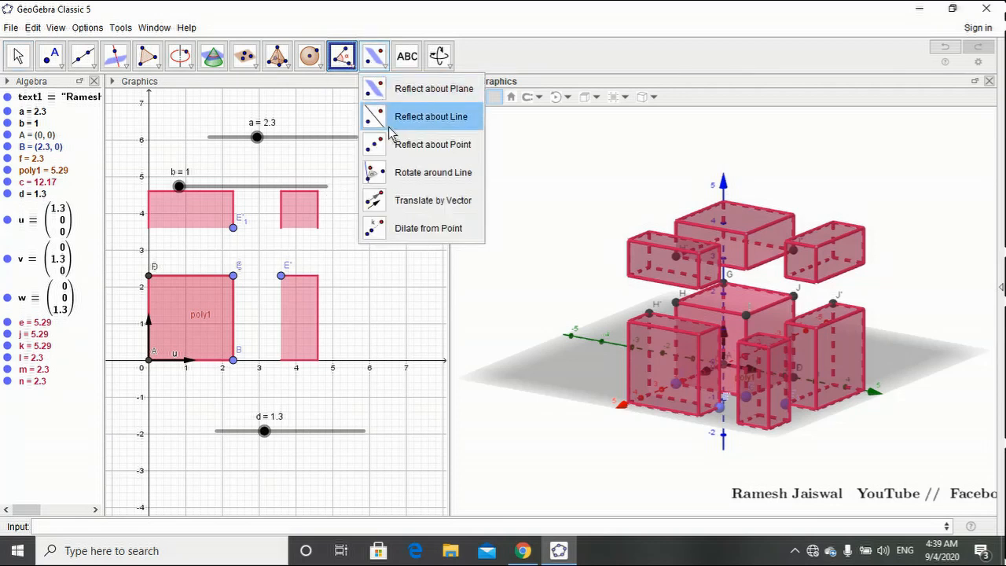
click(433, 199)
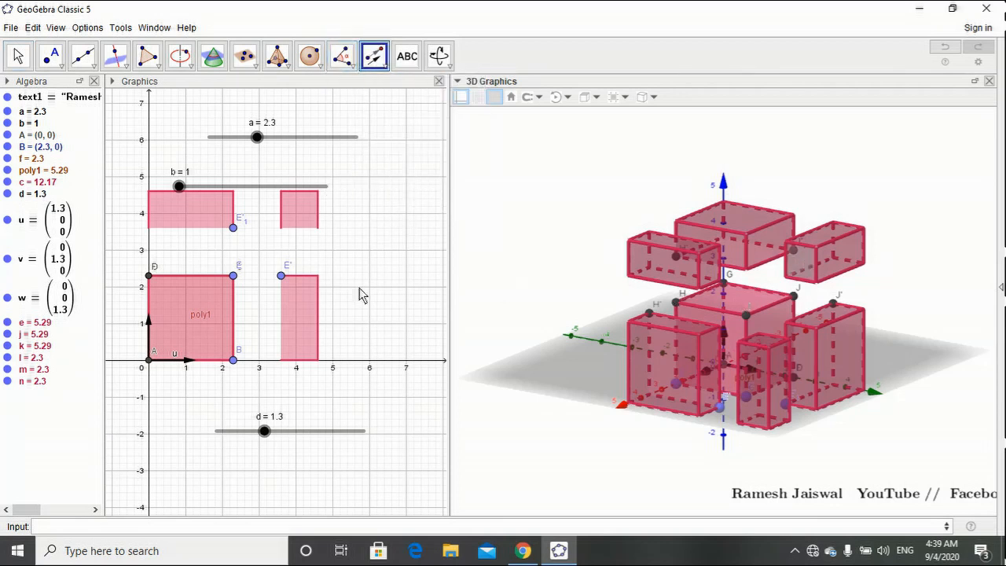
click(47, 222)
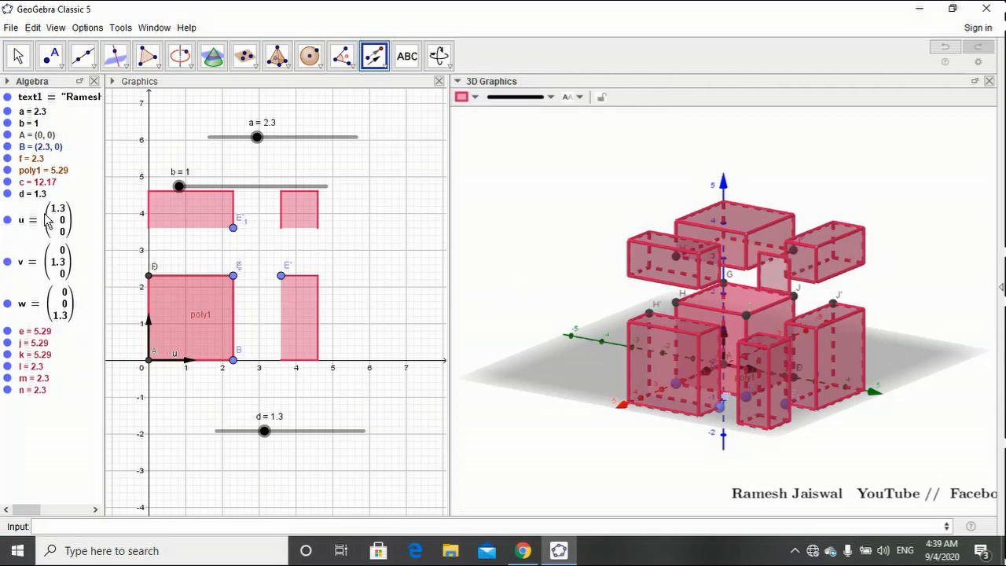
Extrude the translated square above the upright edge prism into a corner cube with altitude b.
click(17, 56)
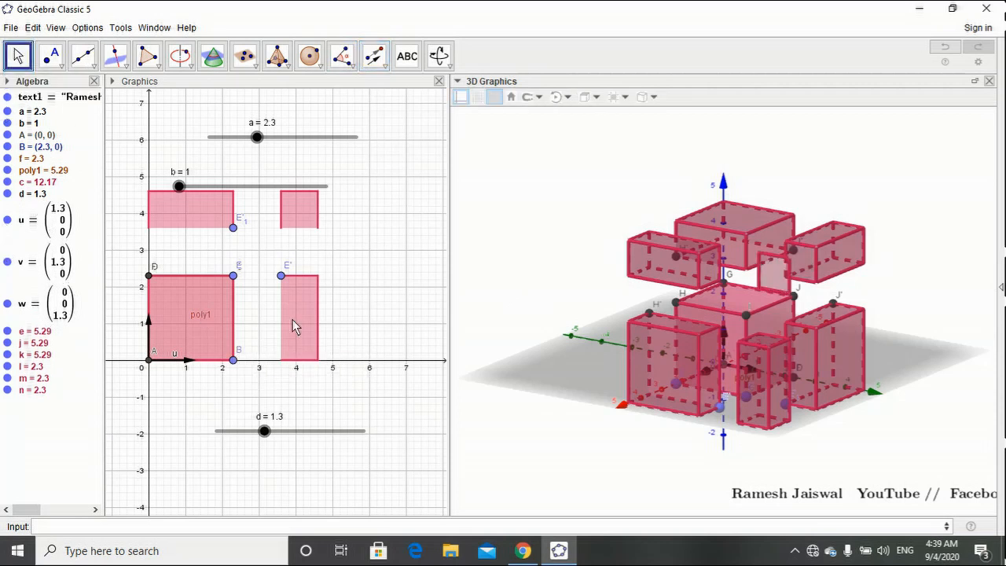
click(773, 271)
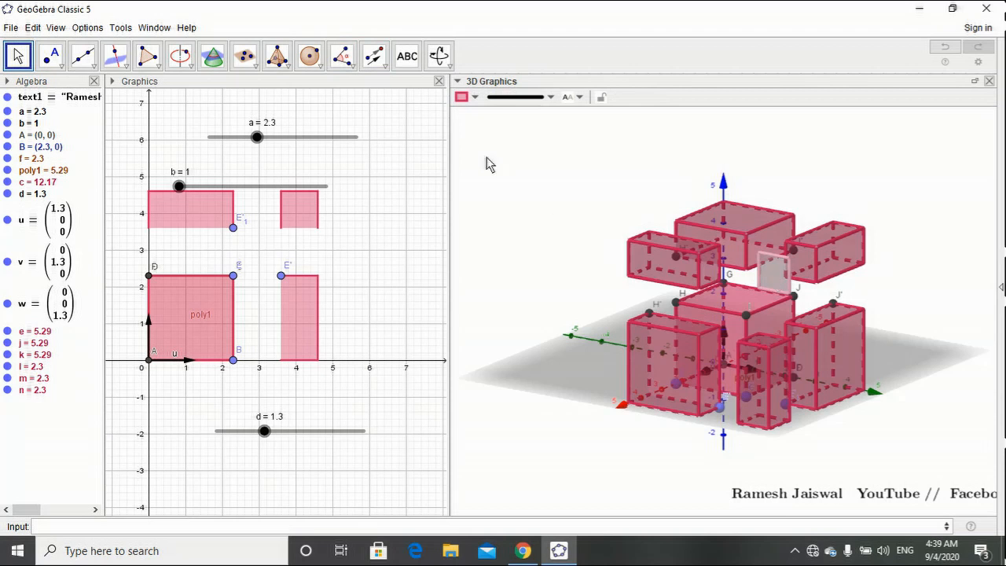
click(374, 57)
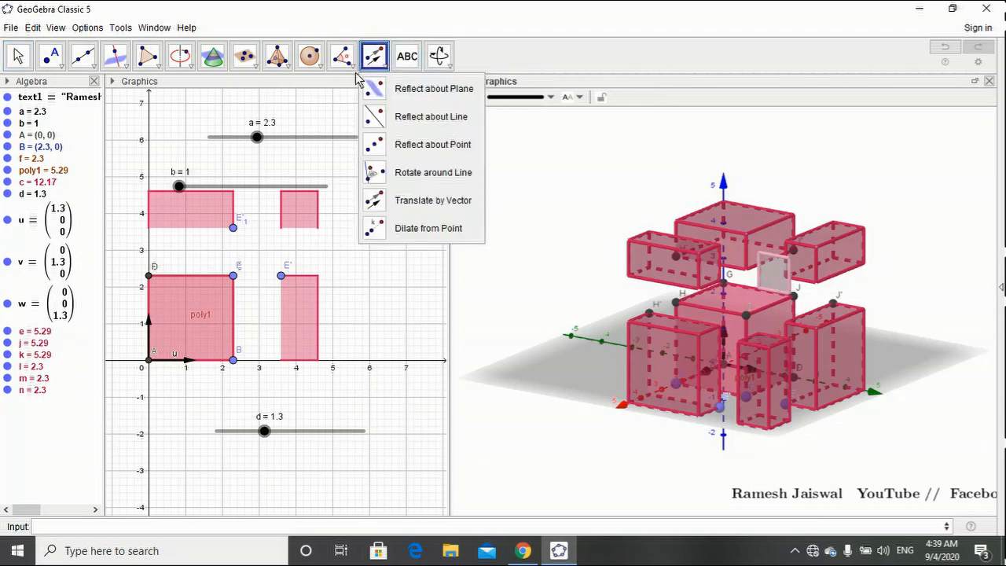
mouse_move(276, 57)
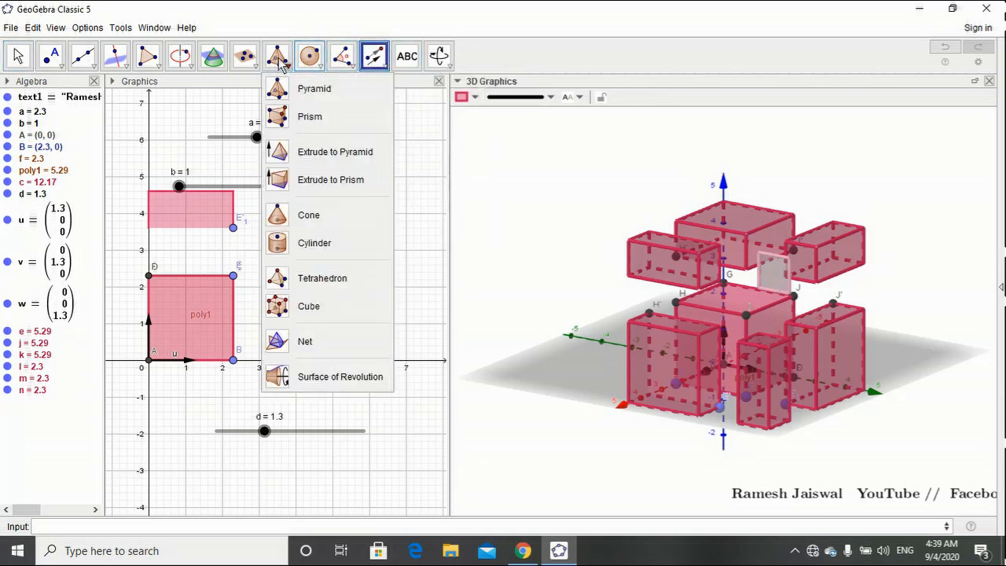
click(297, 182)
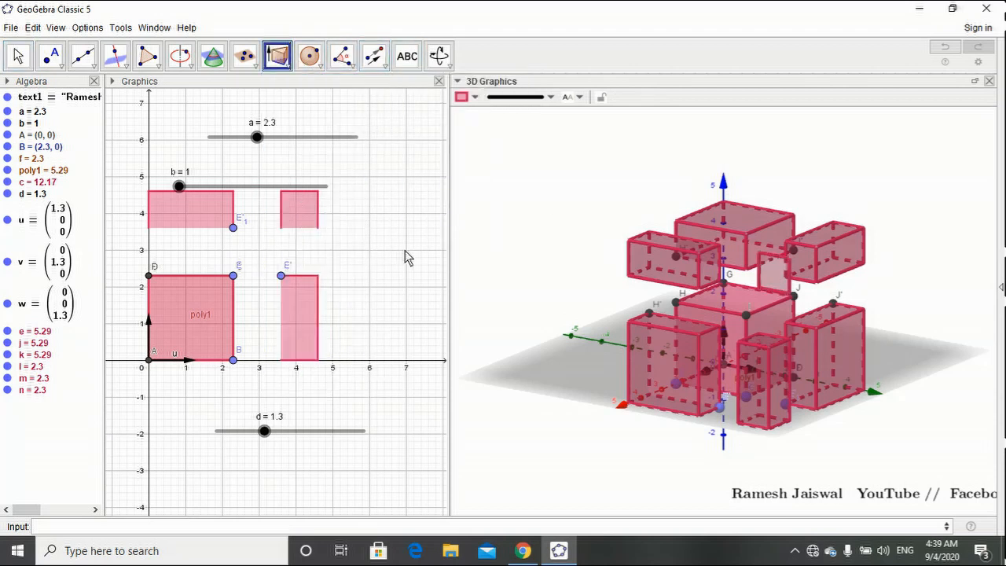
click(770, 281)
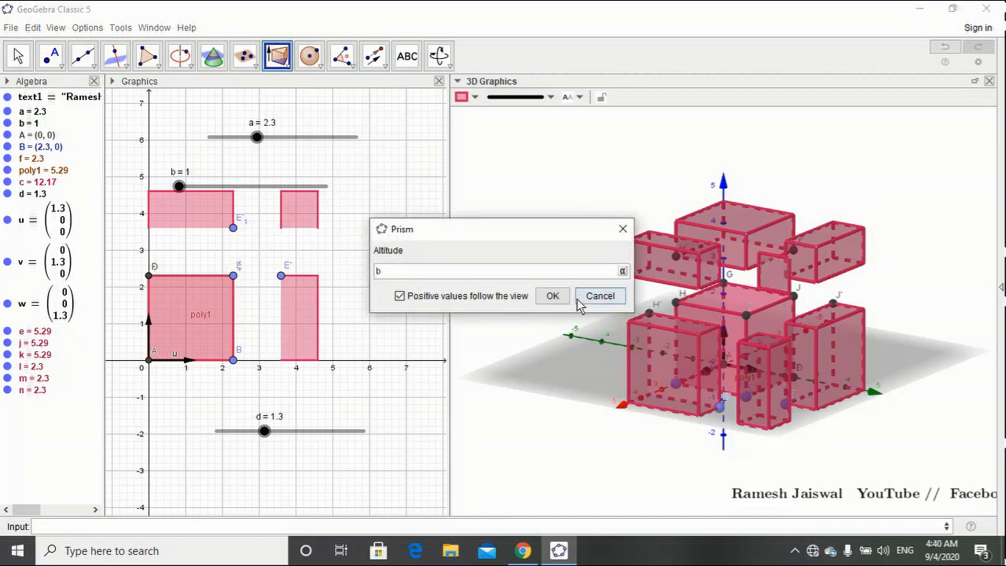
click(551, 294)
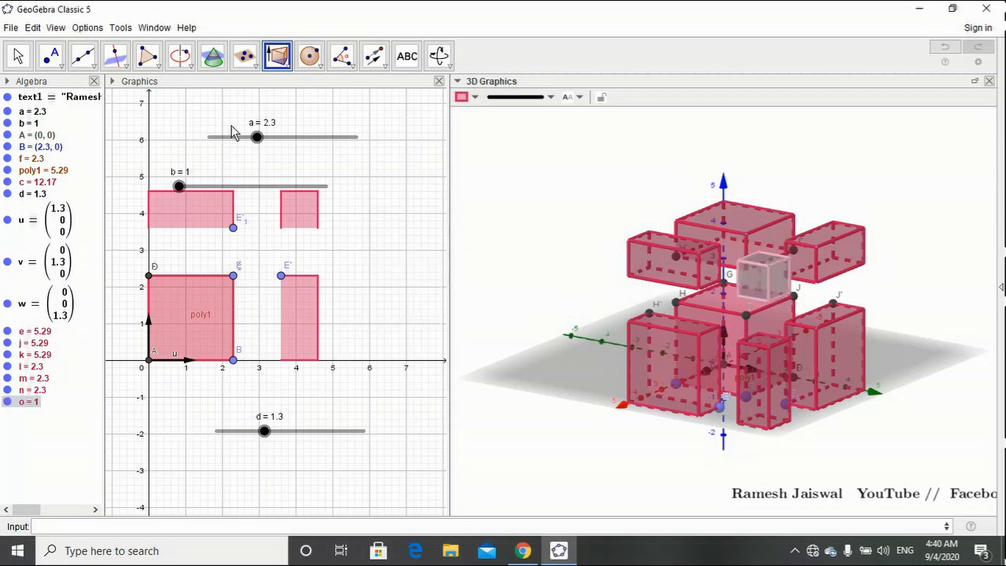
Bring all the solids together with slider d at 0, inspect the assembled cube, and separate them with d at 2.
click(18, 55)
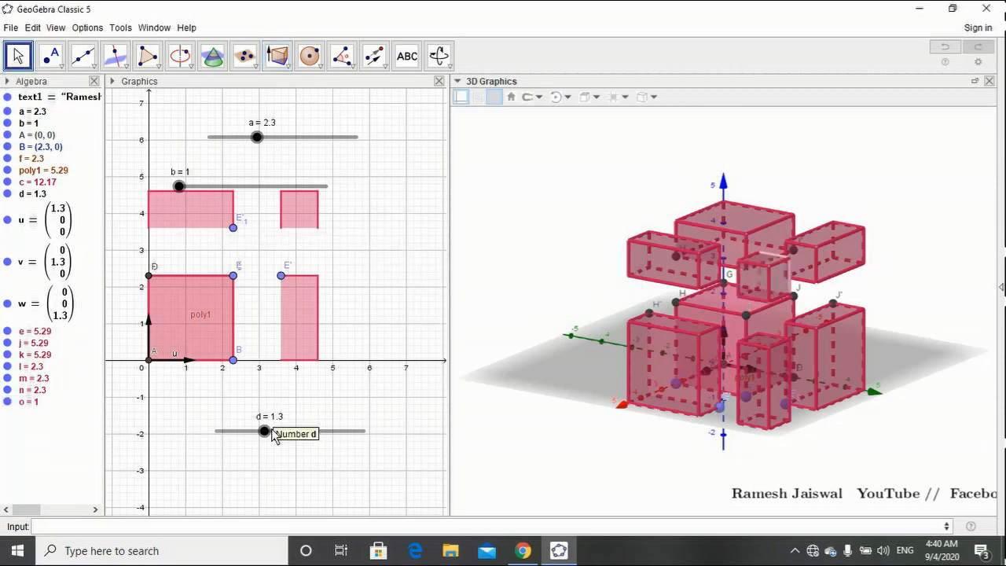
drag(265, 431, 212, 451)
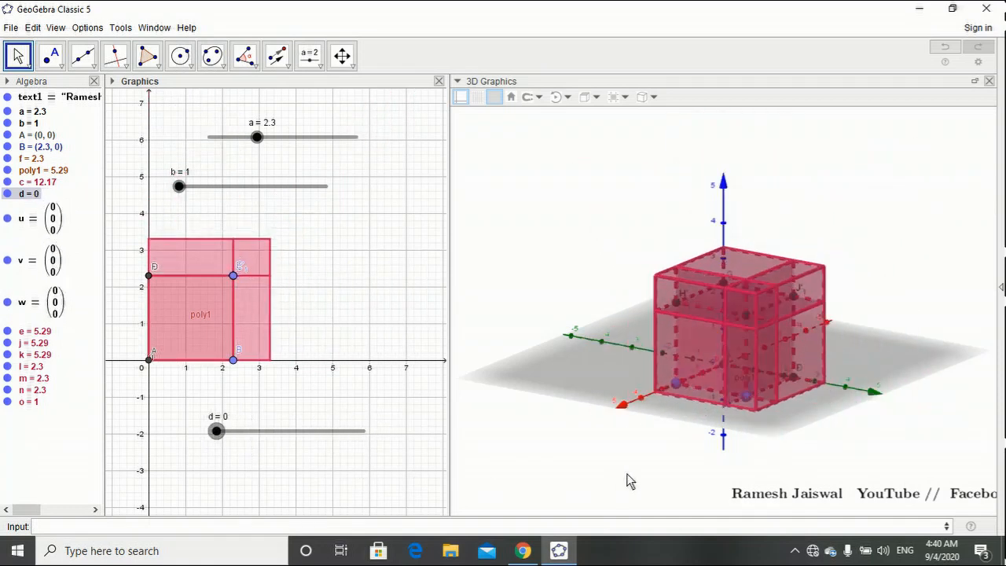
drag(626, 473, 582, 471)
drag(346, 301, 112, 375)
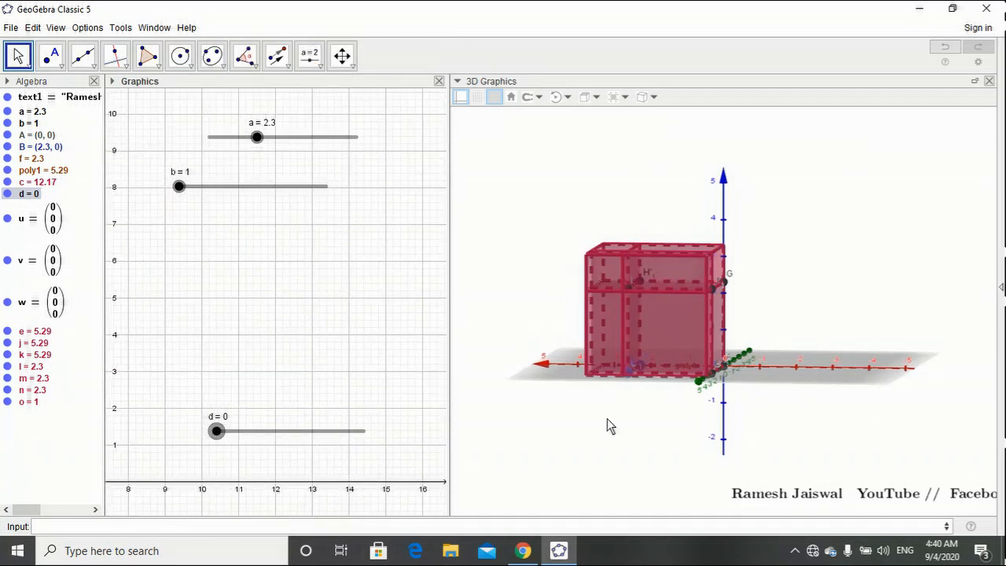
drag(606, 420, 680, 472)
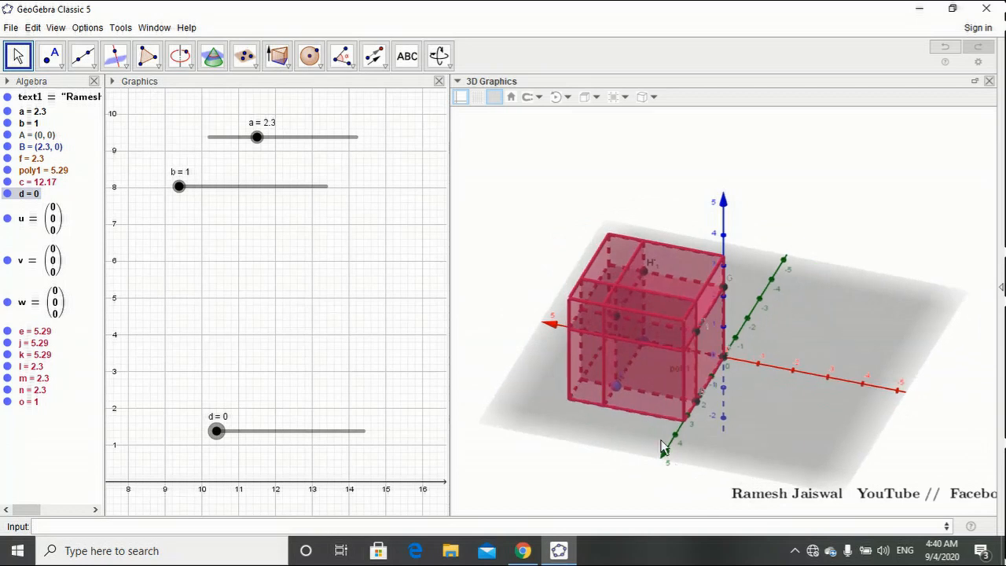
drag(221, 436, 306, 450)
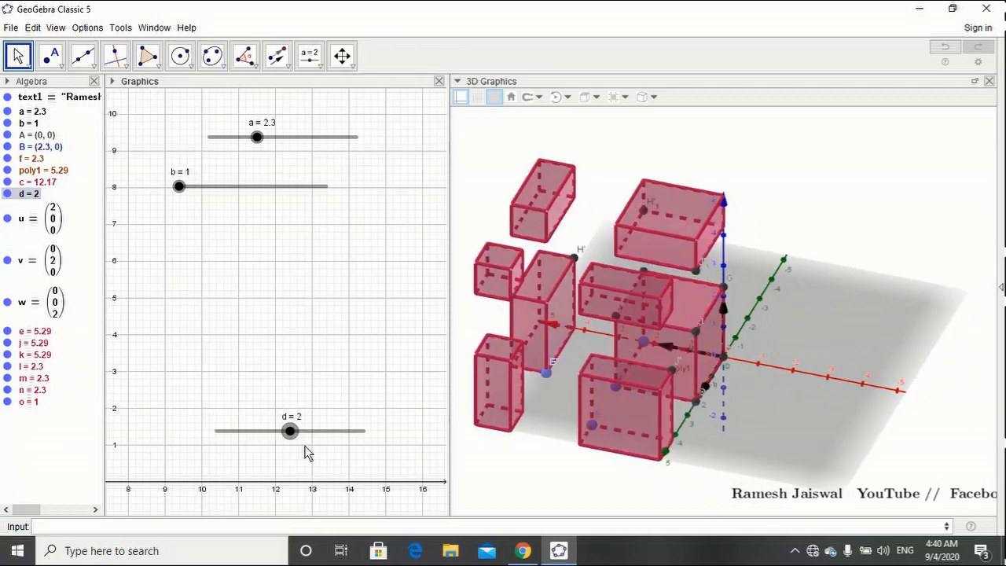
drag(479, 483, 540, 478)
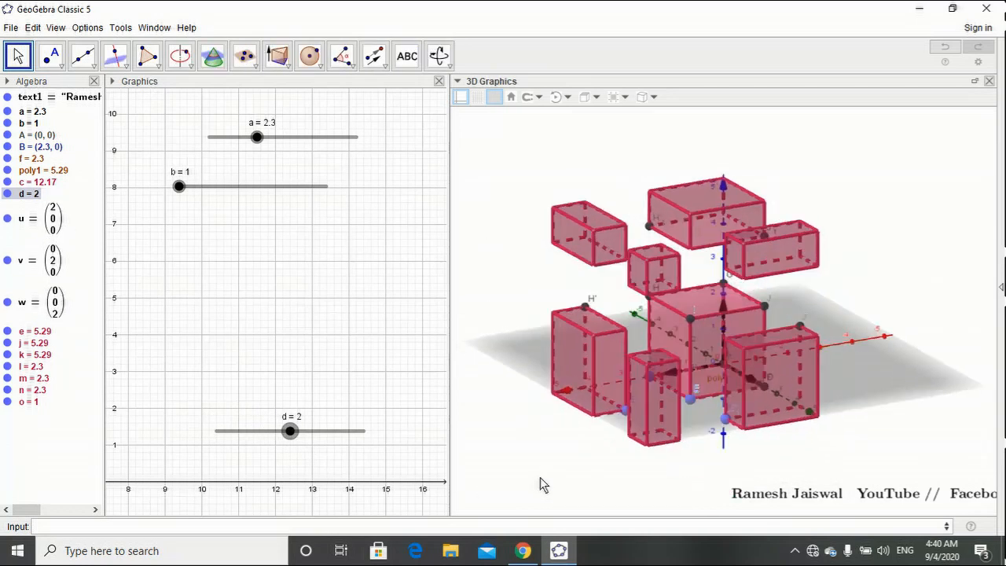
Colour the small corner cube o red and raise its opacity to the maximum.
click(660, 285)
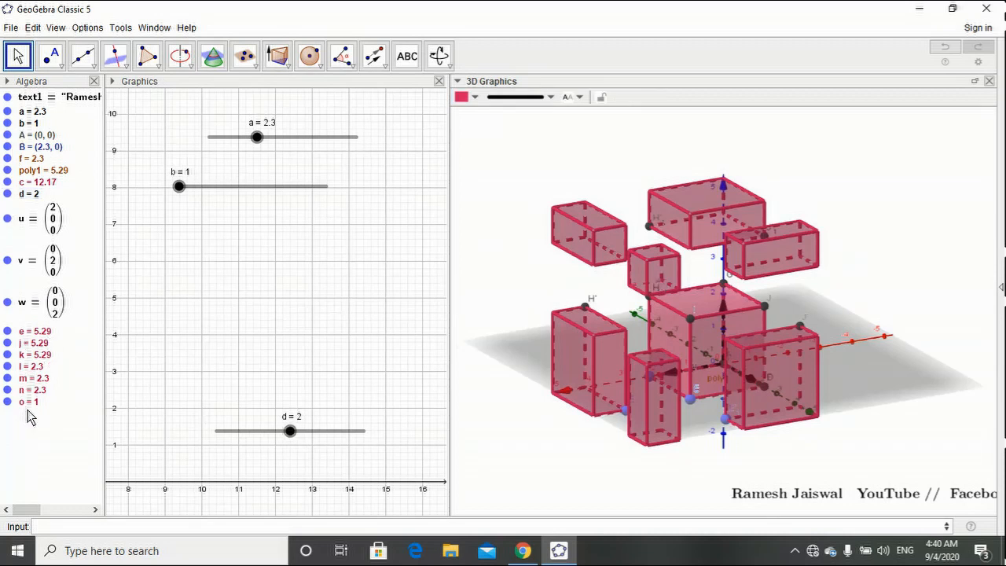
click(28, 406)
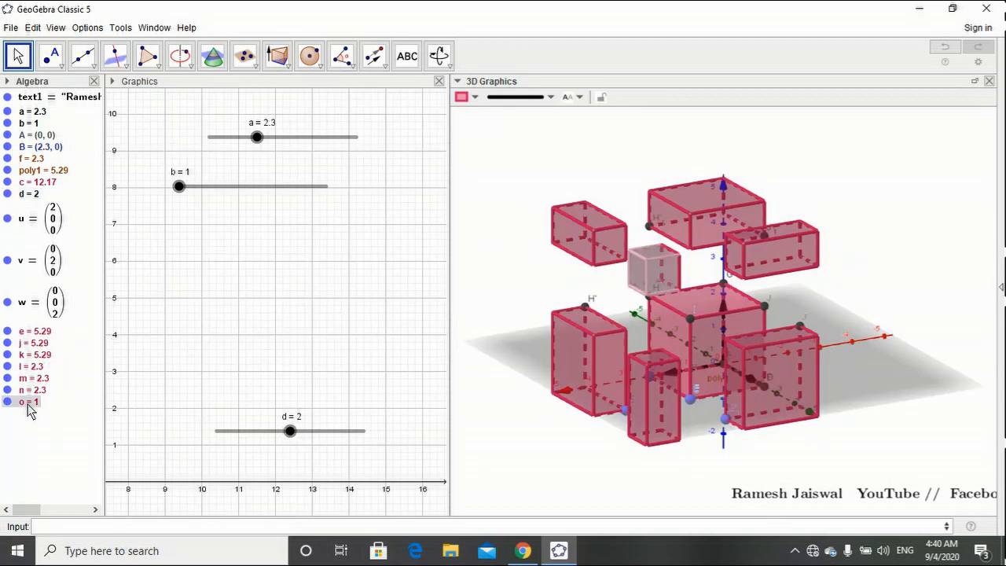
click(475, 98)
click(462, 115)
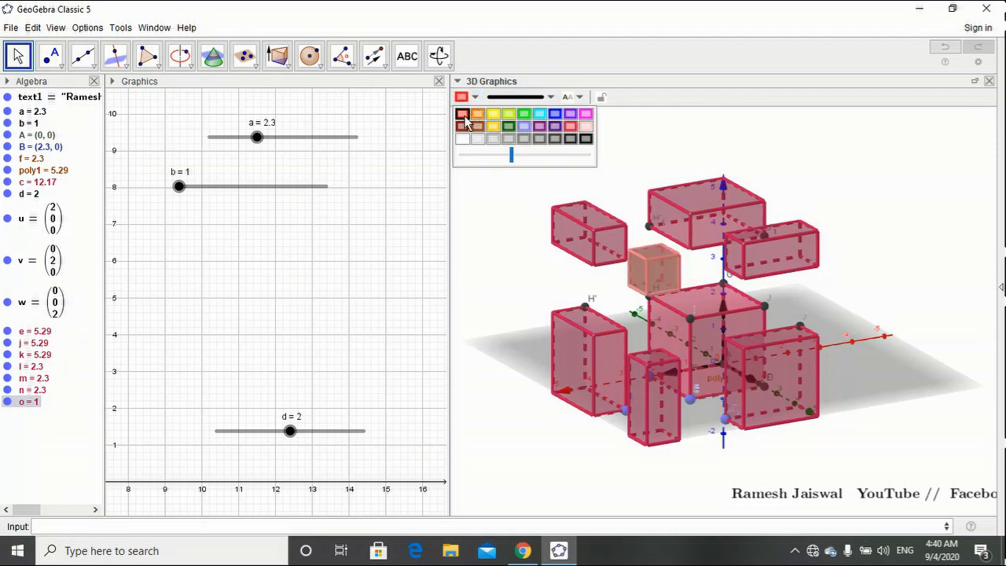
click(588, 156)
click(588, 155)
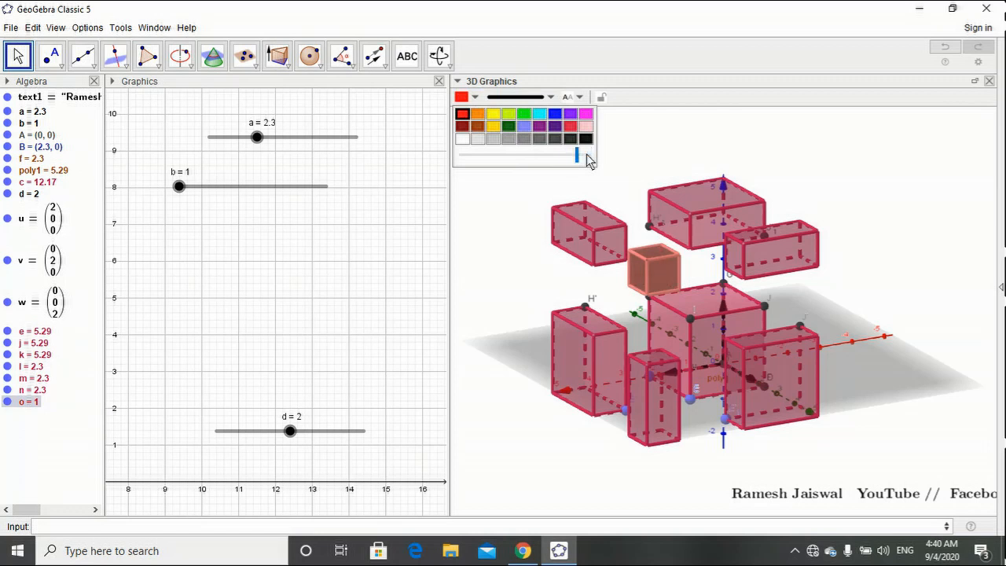
click(499, 238)
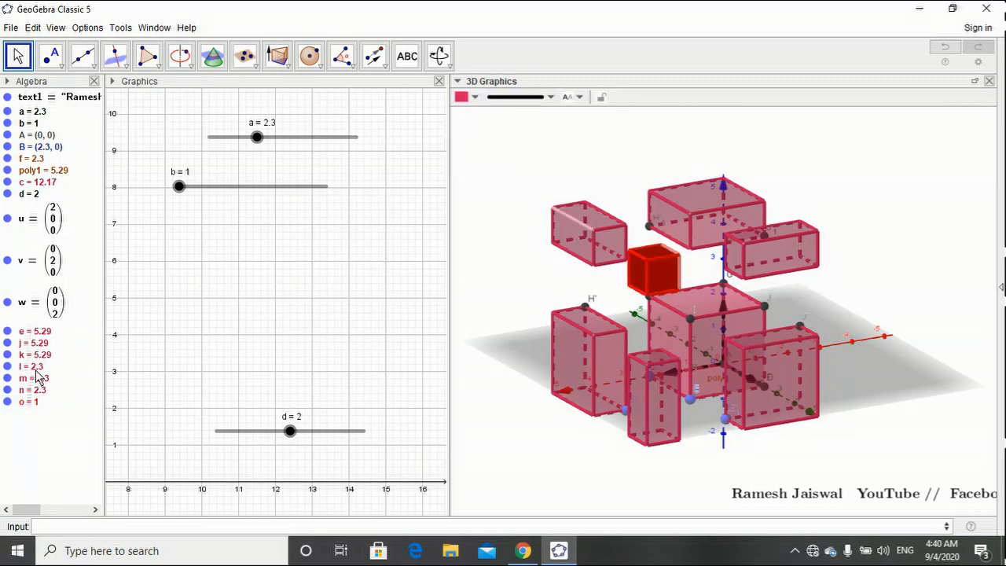
Colour the upright edge prism n yellow and raise its opacity close to the maximum.
click(27, 391)
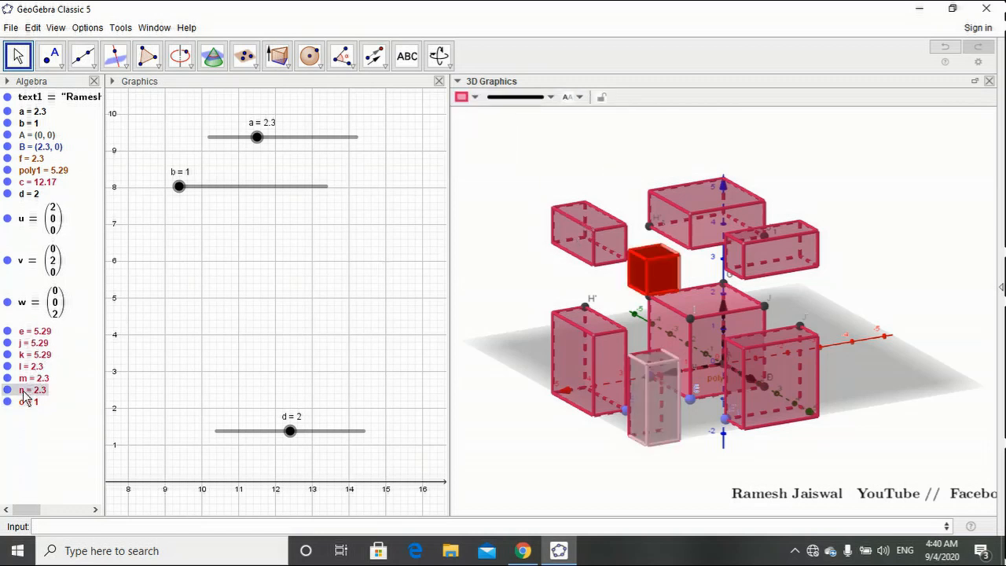
click(470, 97)
click(492, 114)
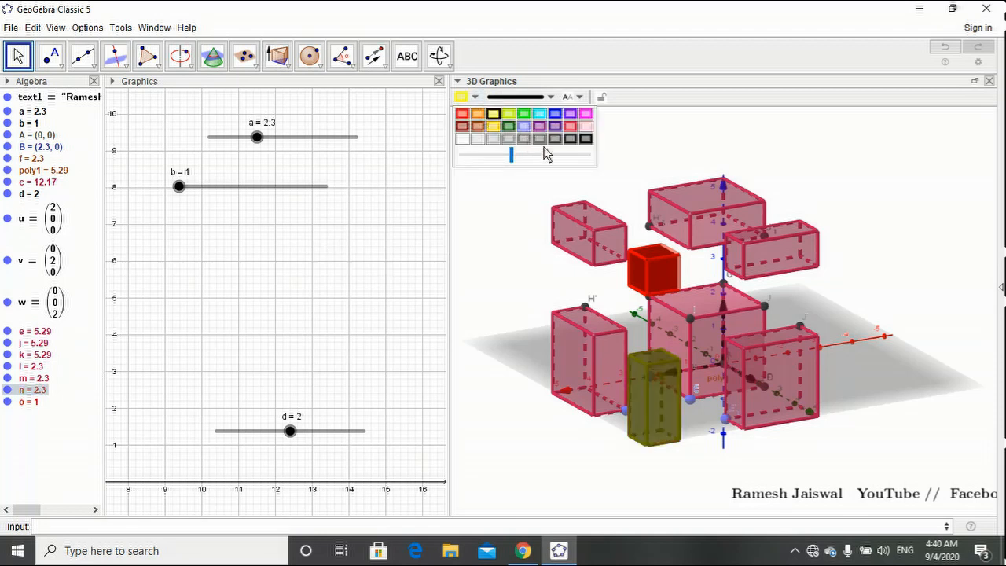
drag(547, 155, 583, 161)
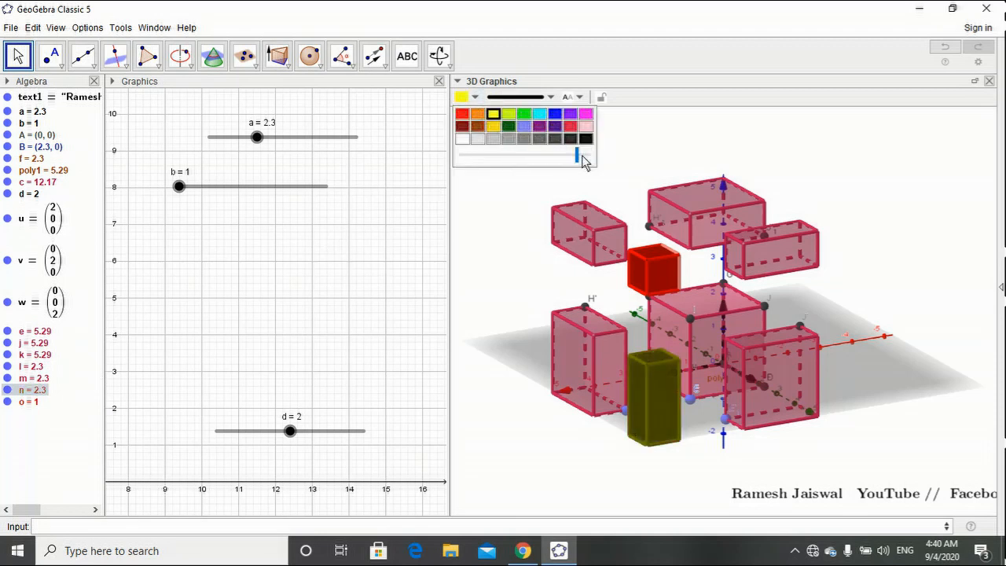
click(351, 250)
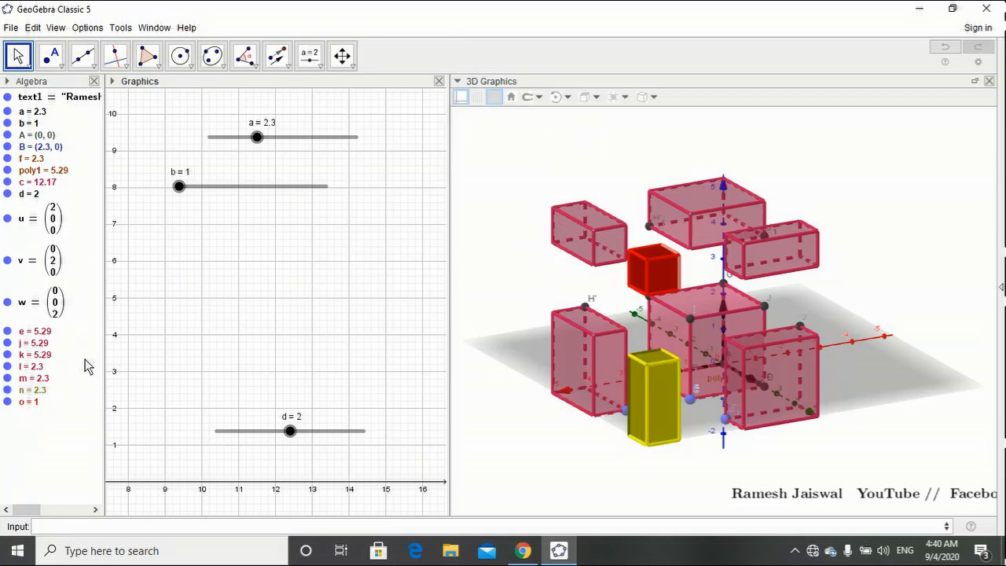
Colour the upper edge prism m, parallel to the x-axis, yellow and make it fully opaque.
click(40, 377)
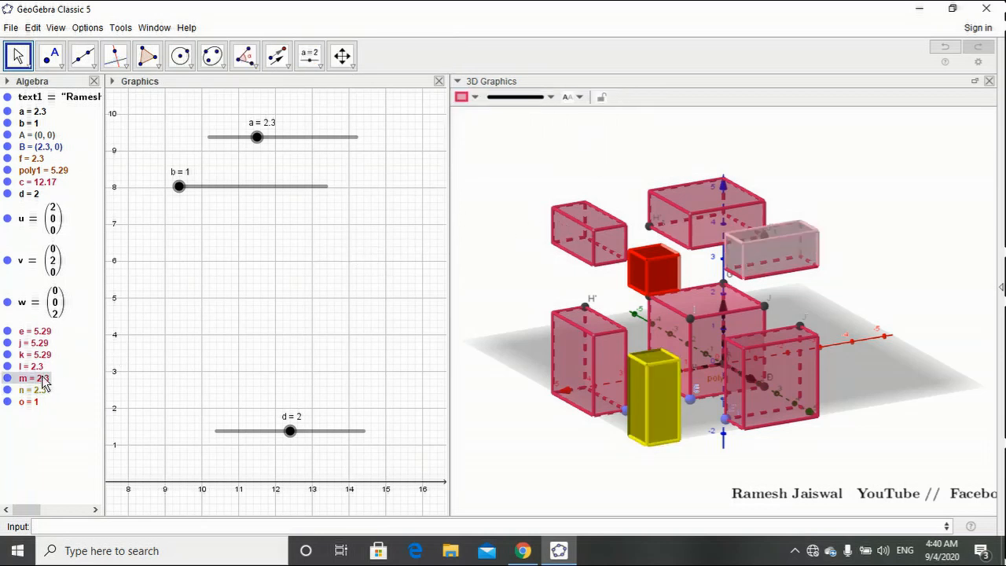
click(464, 97)
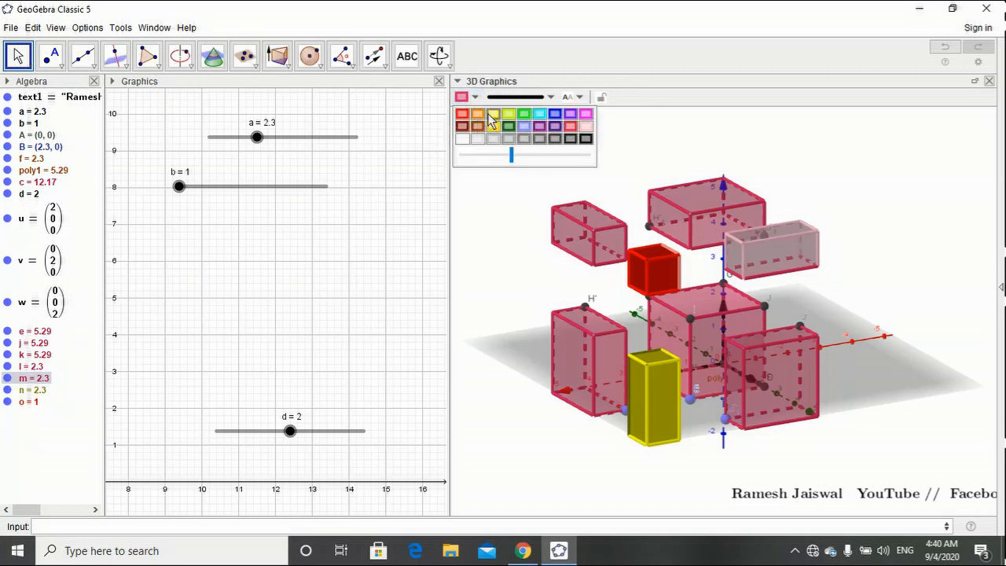
click(492, 115)
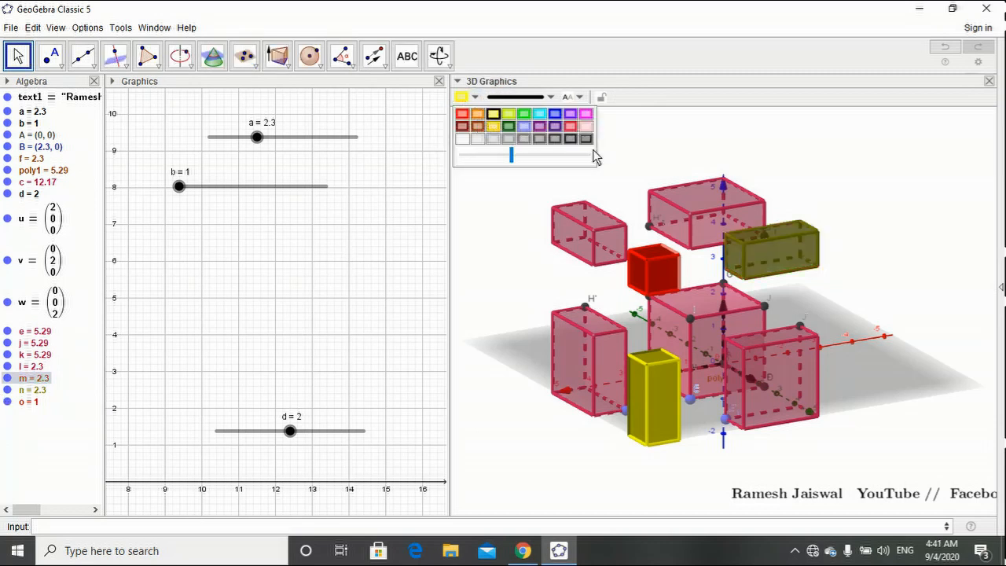
drag(590, 162, 591, 163)
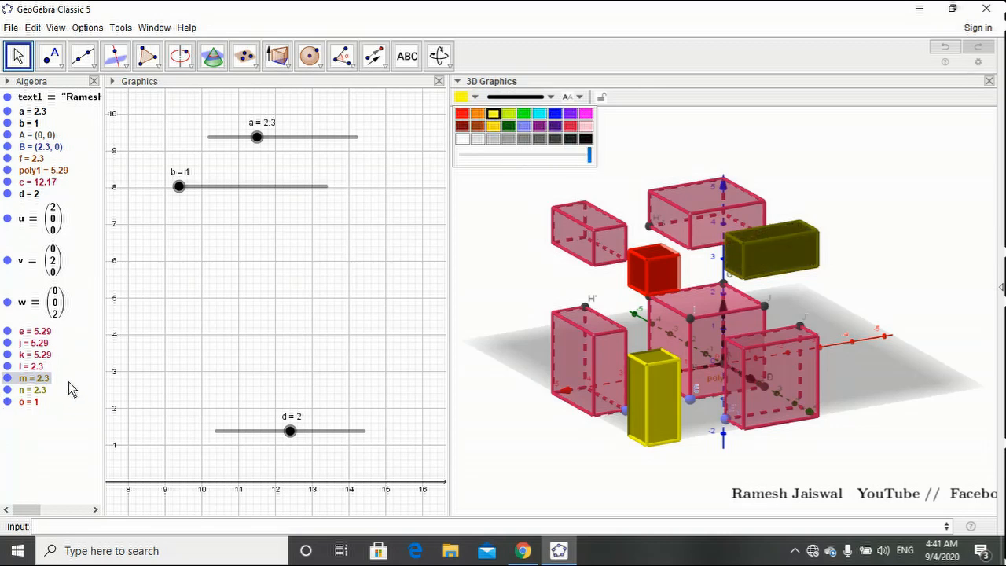
Colour the upper edge prism l, parallel to the y-axis, yellow and make it fully opaque.
click(33, 366)
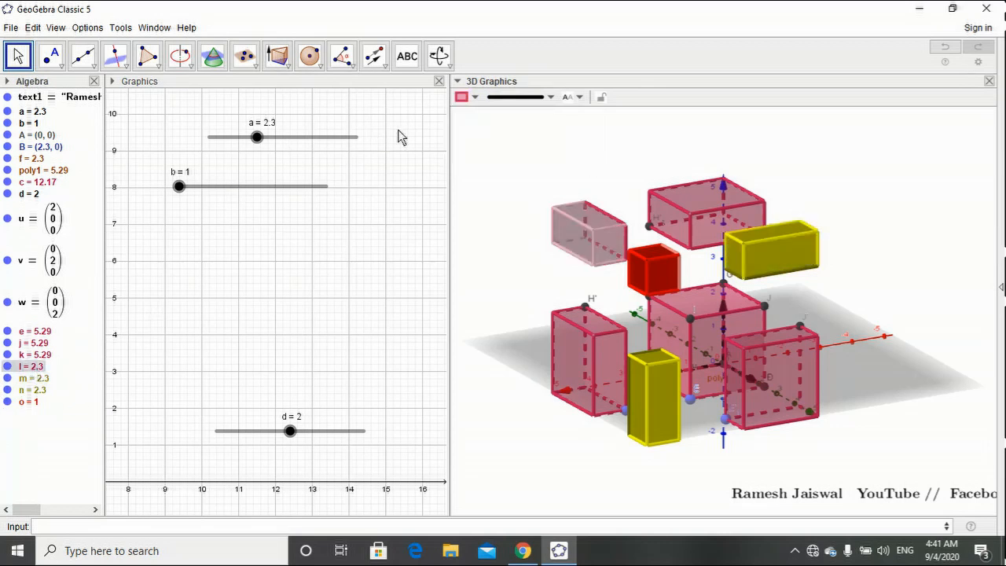
click(471, 102)
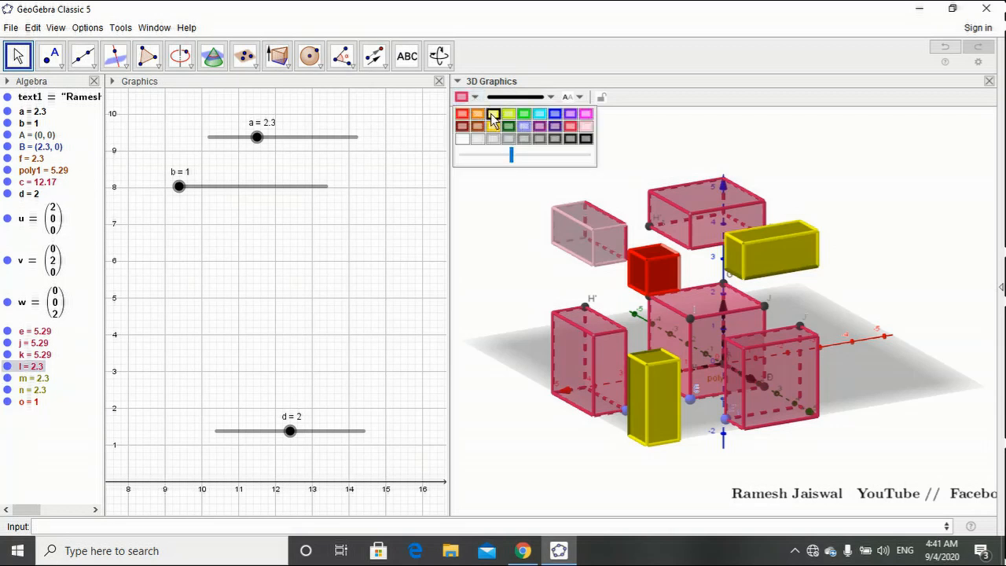
click(492, 115)
drag(510, 155, 589, 161)
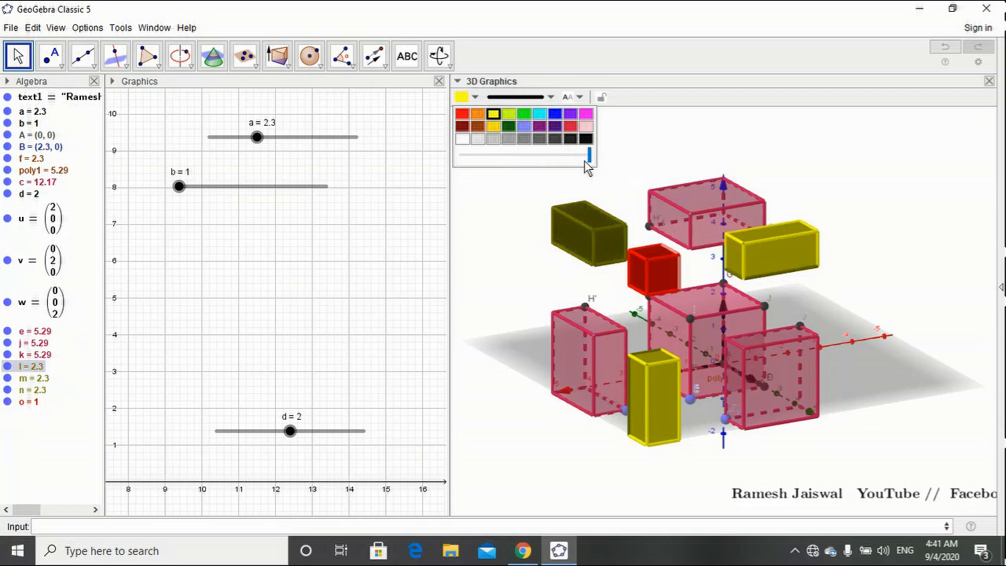
click(414, 243)
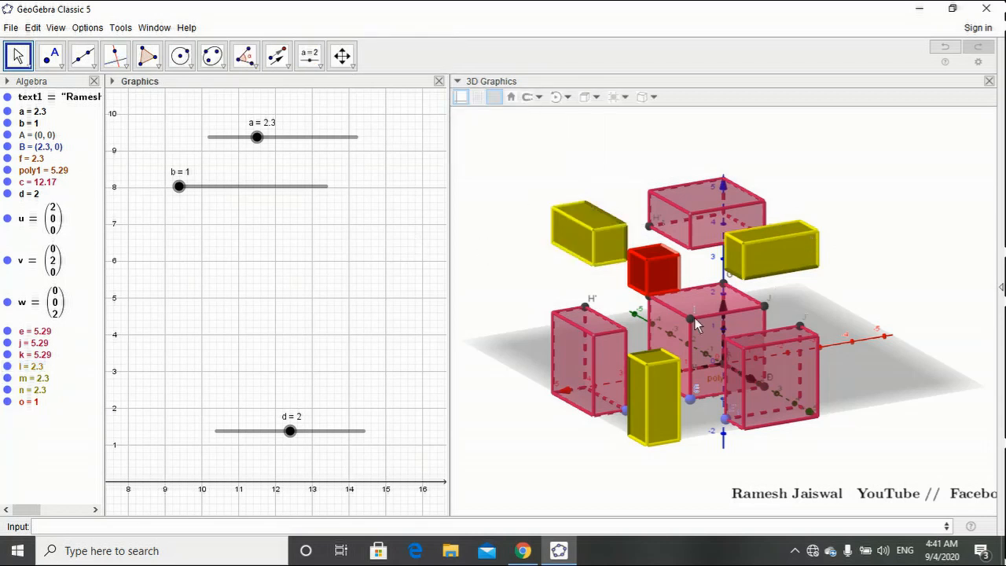
Colour the face prism k, offset along the y-axis, black and raise its opacity slightly.
click(30, 356)
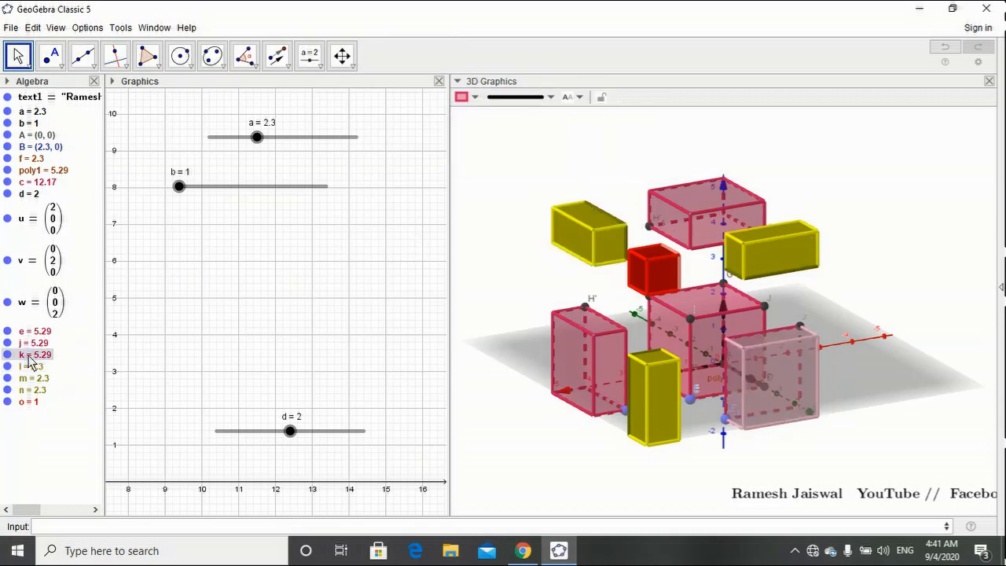
click(463, 97)
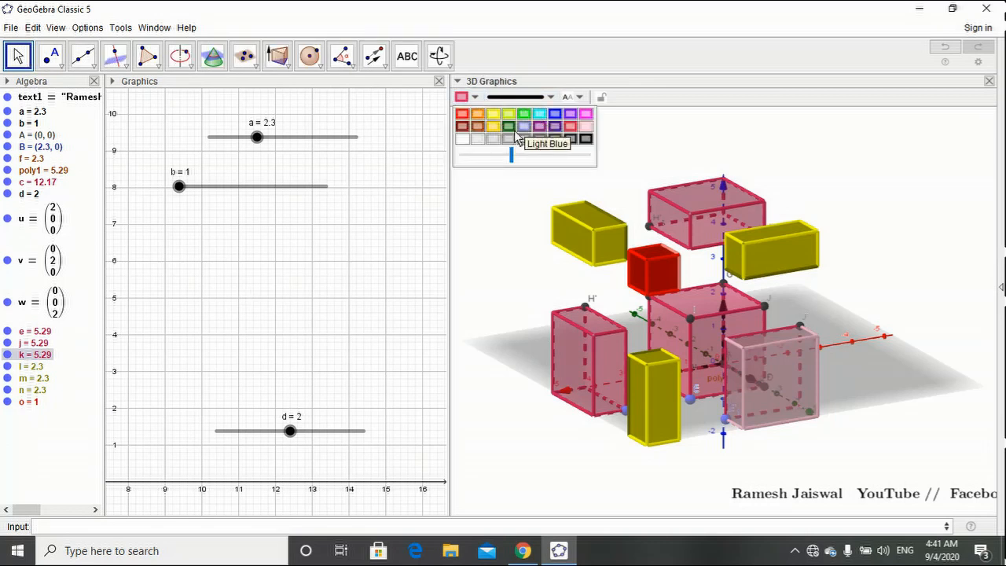
click(585, 138)
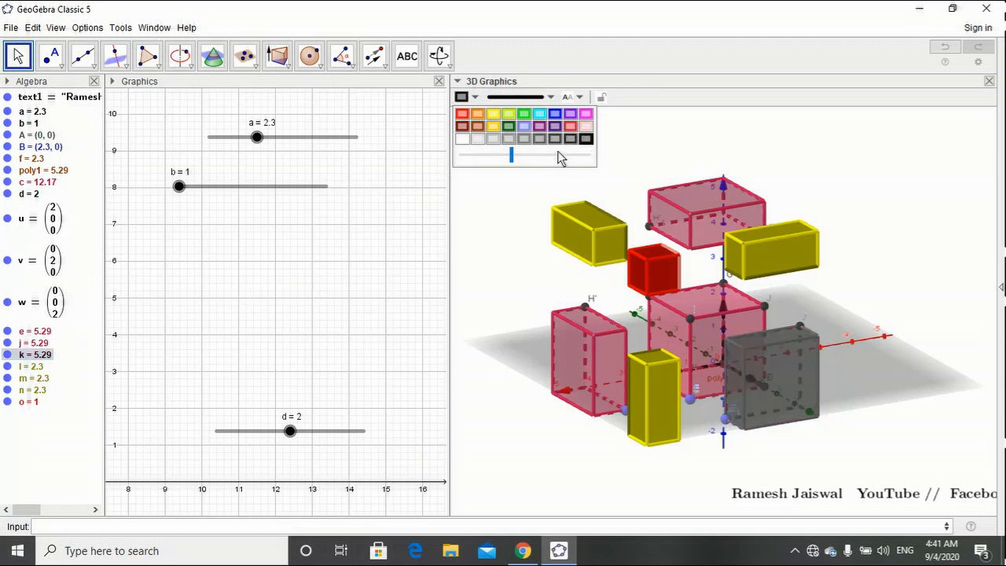
click(561, 157)
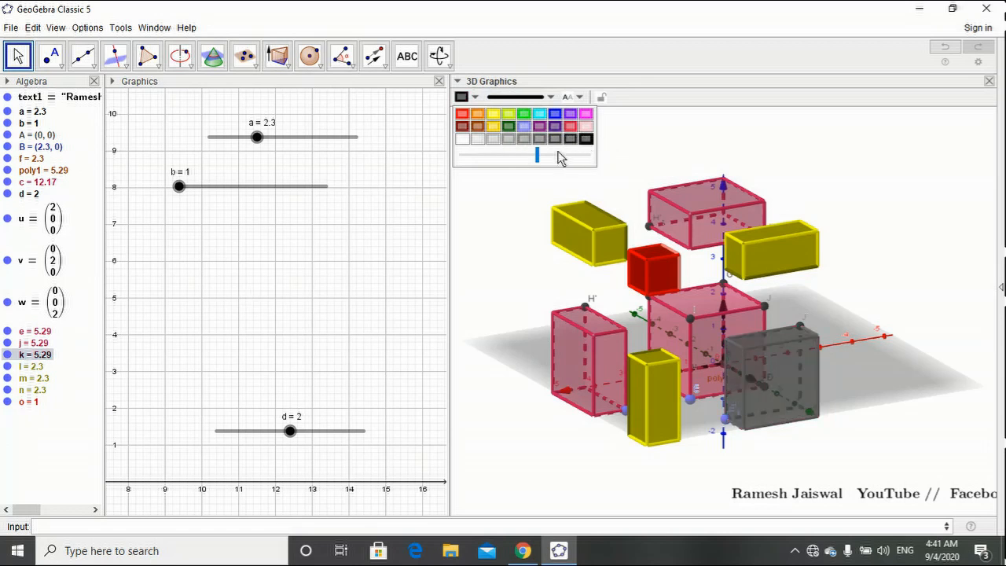
click(524, 262)
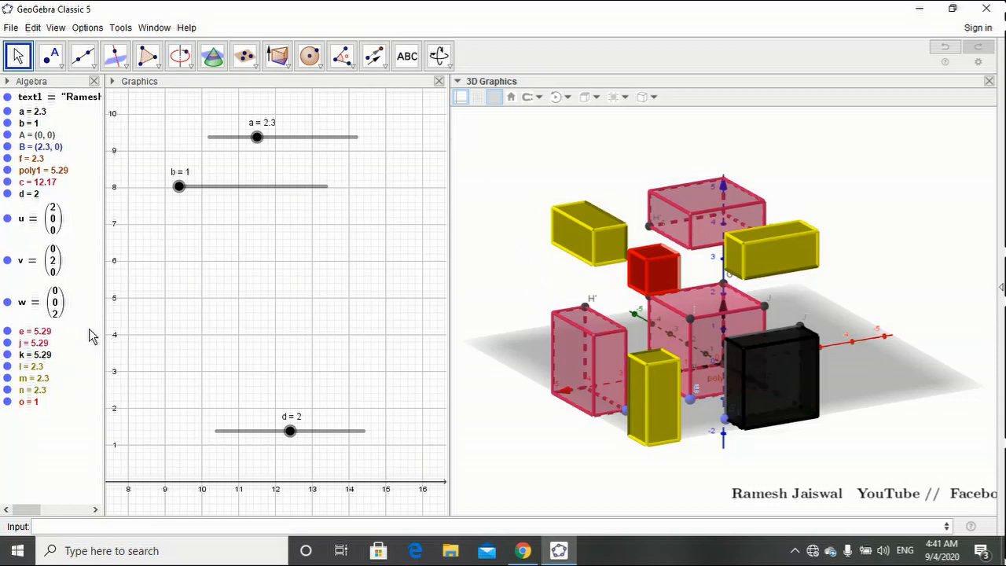
Recolour the face prism k, offset along the y-axis, cyan and raise its opacity close to the maximum.
click(30, 355)
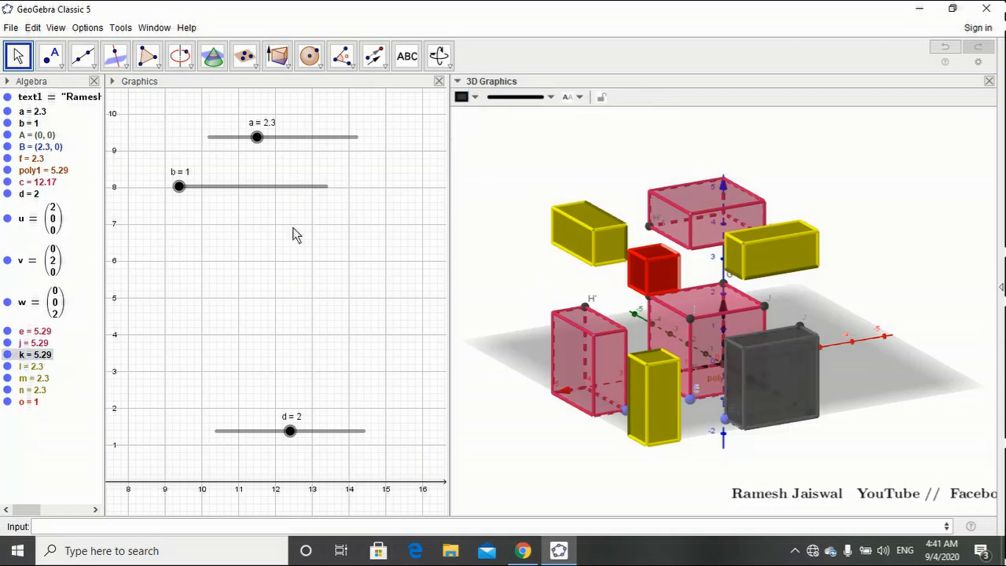
click(480, 96)
click(491, 127)
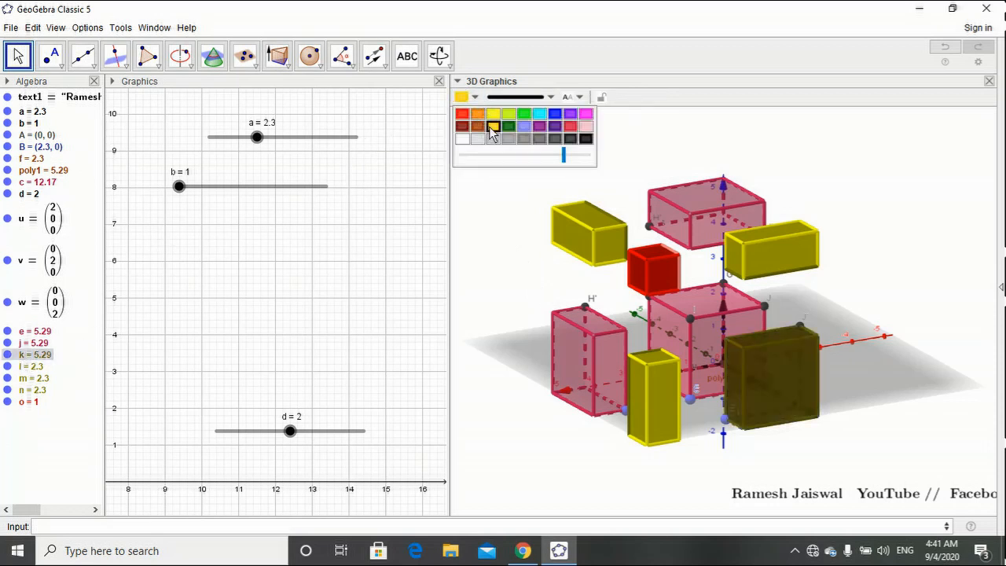
click(462, 126)
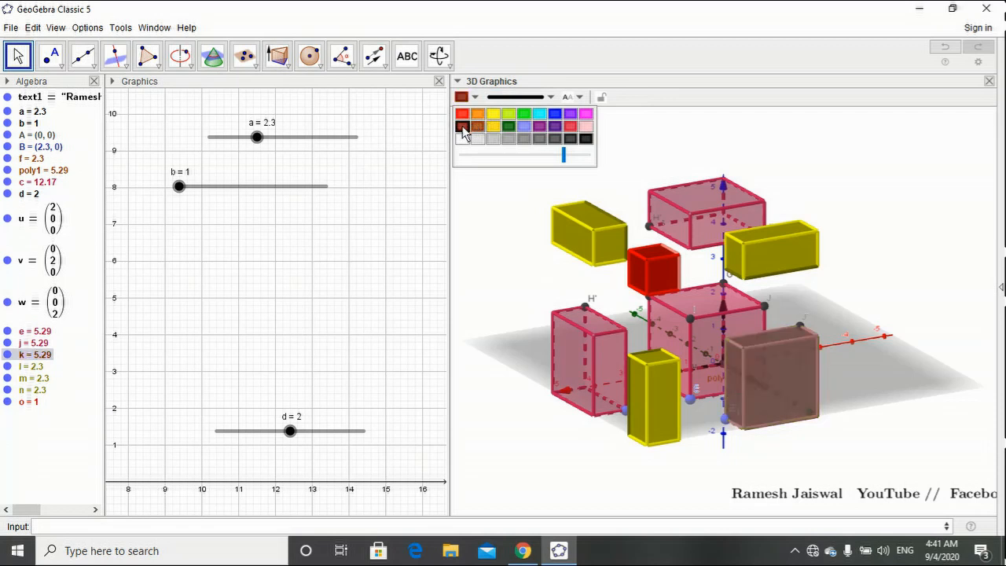
click(540, 115)
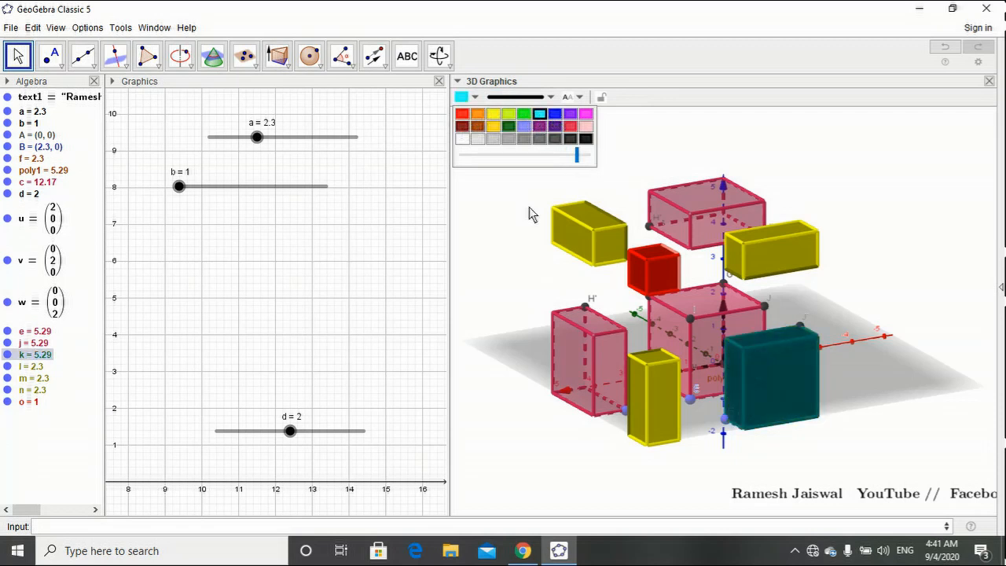
click(528, 208)
Colour the face prism j, offset along the x-axis, cyan and raise its opacity close to the maximum.
click(33, 343)
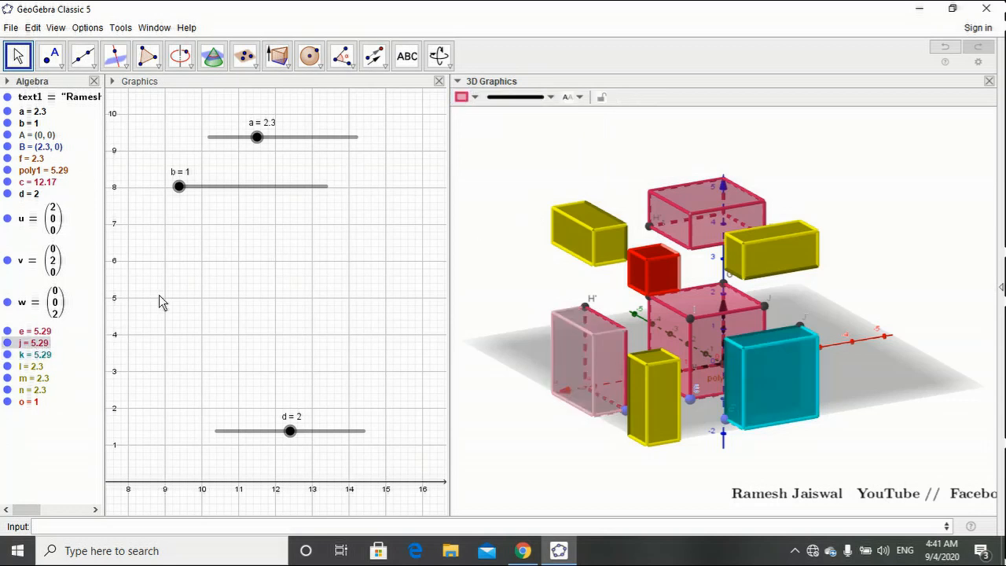
click(473, 97)
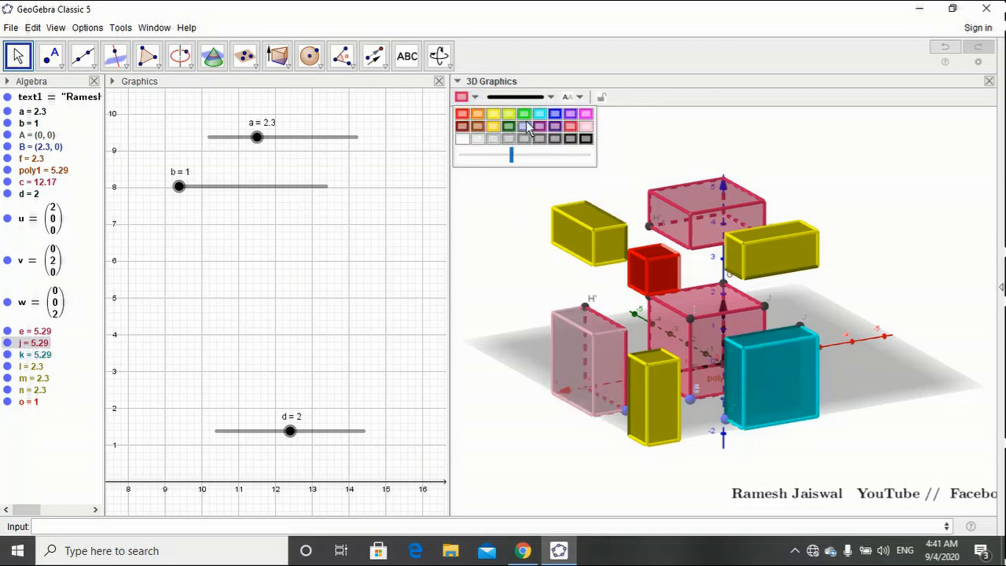
click(540, 113)
click(580, 155)
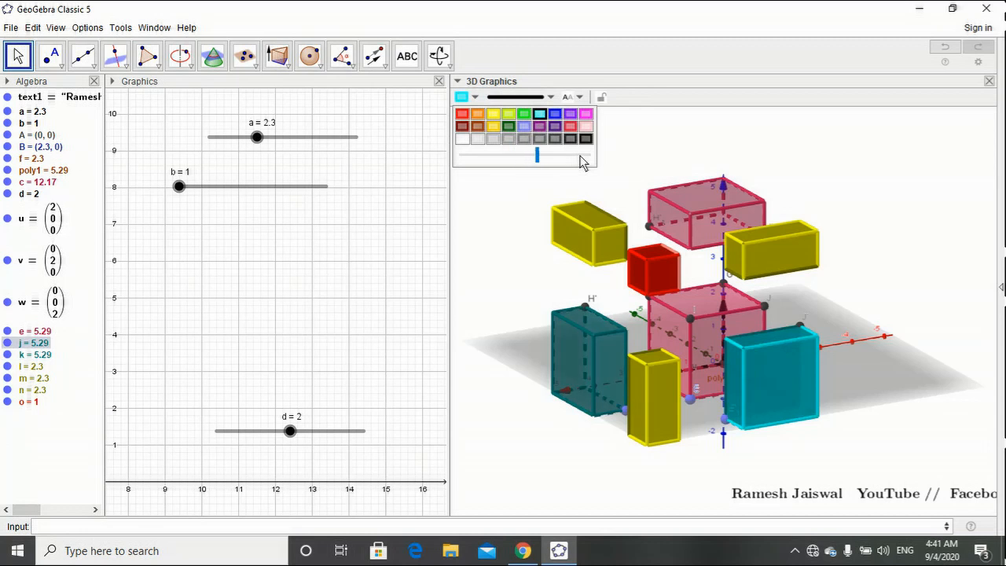
Colour the upper face prism e, offset along the z-axis, cyan and raise its opacity close to the maximum.
click(33, 332)
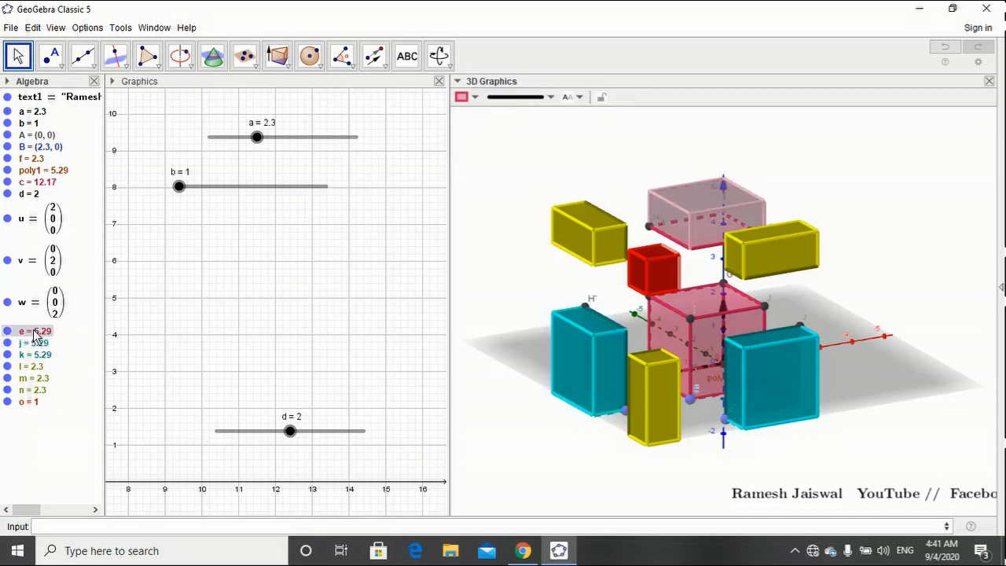
click(476, 98)
click(564, 154)
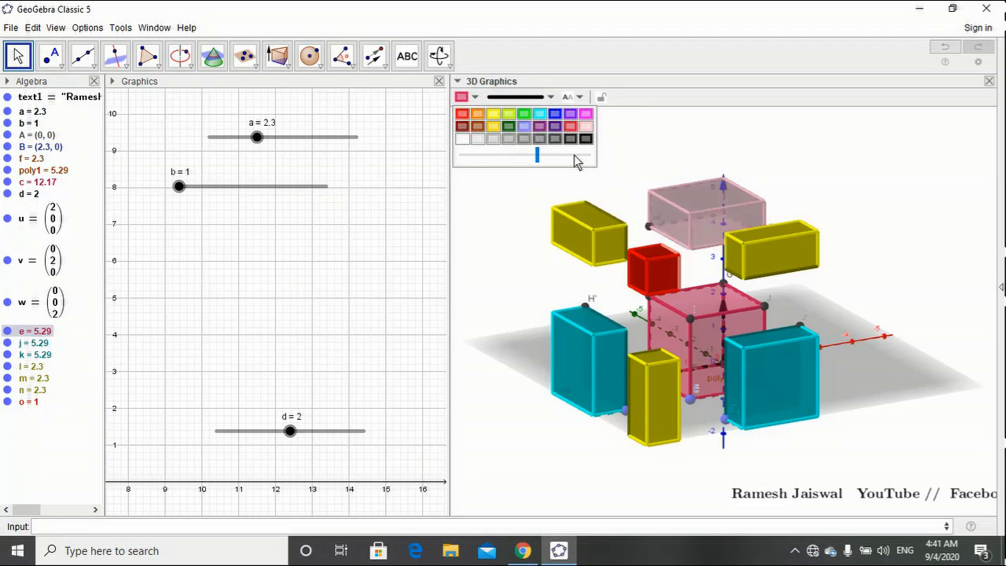
click(539, 114)
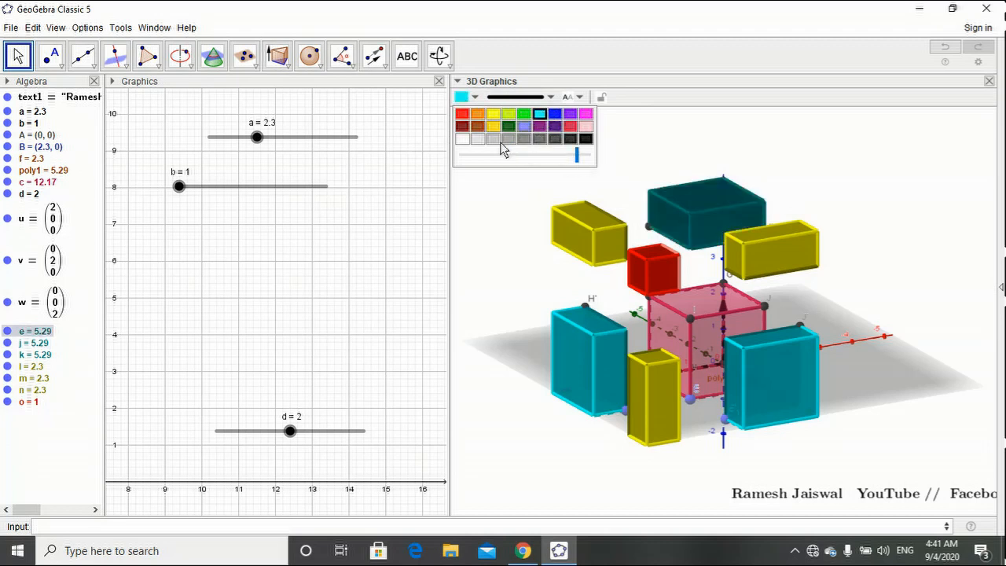
click(391, 207)
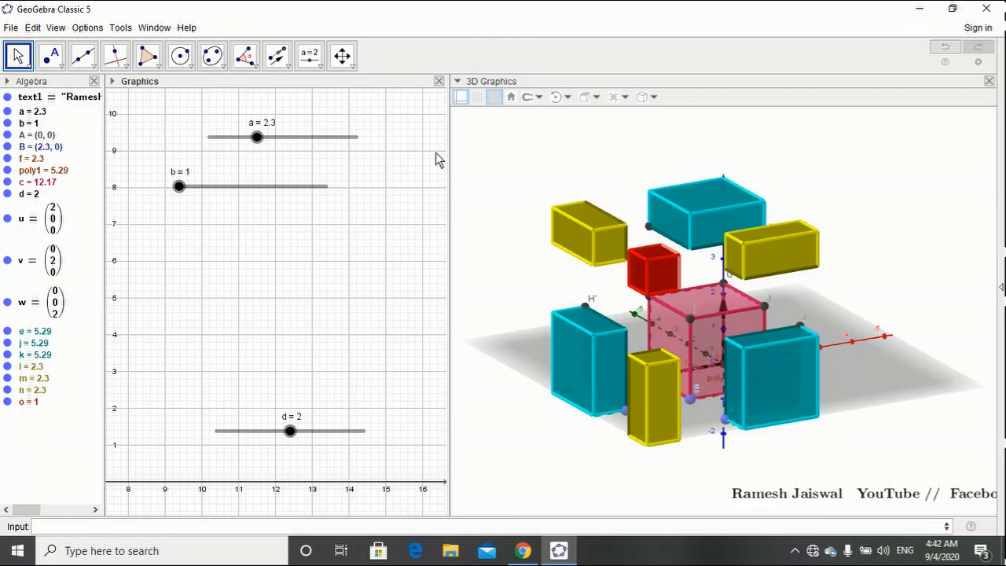
Colour the large cube c at the origin red and raise its opacity close to the maximum.
click(49, 183)
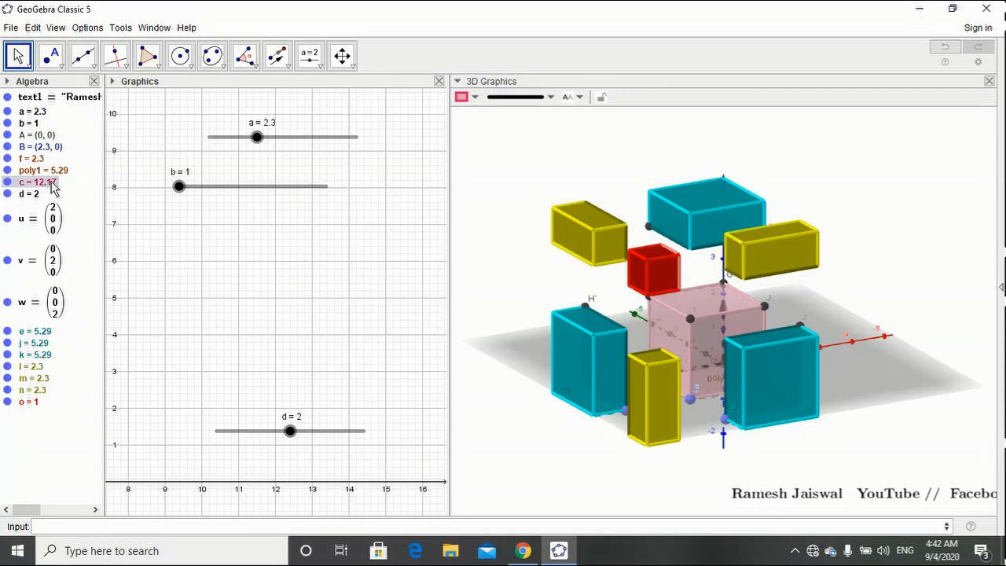
click(464, 97)
click(462, 114)
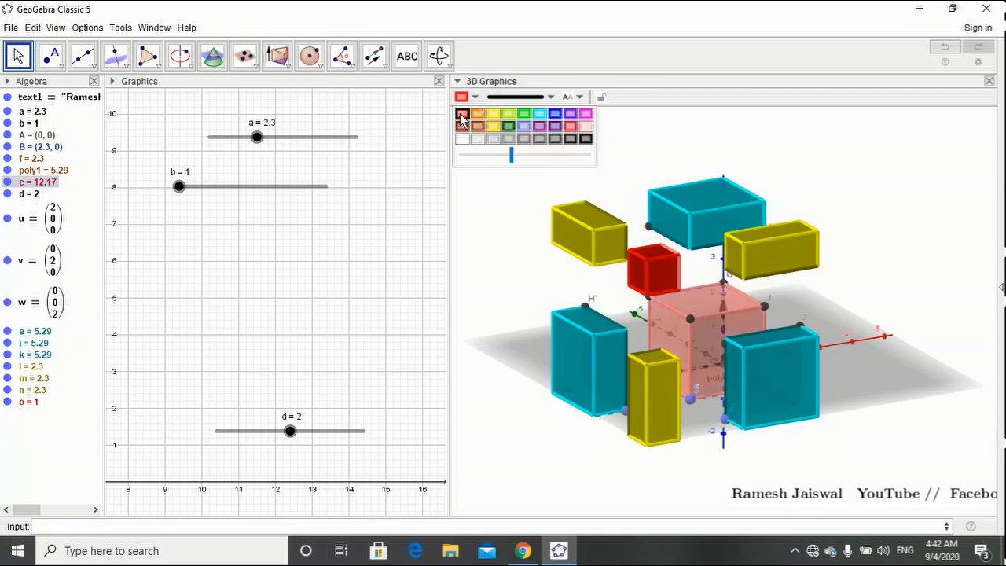
click(566, 155)
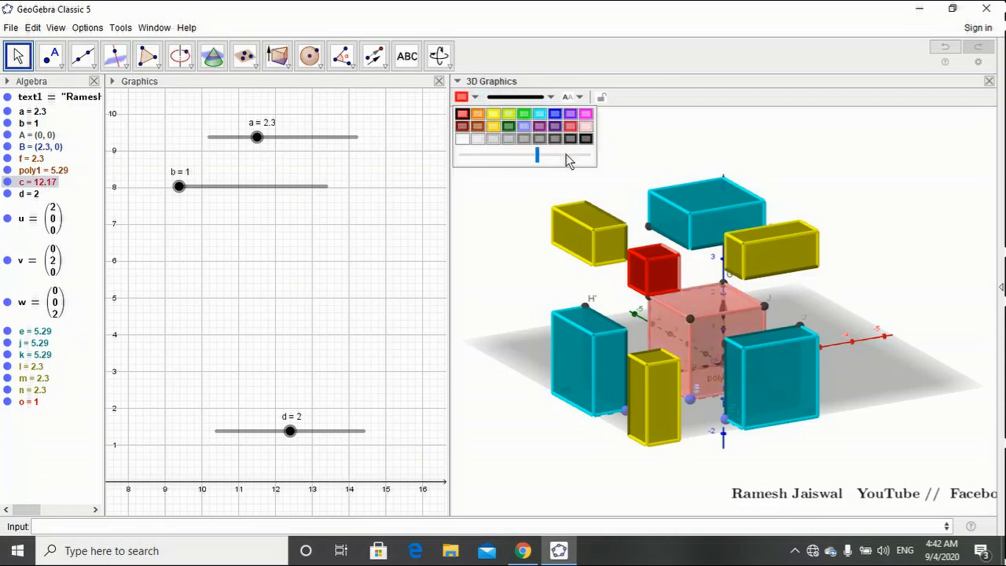
click(583, 157)
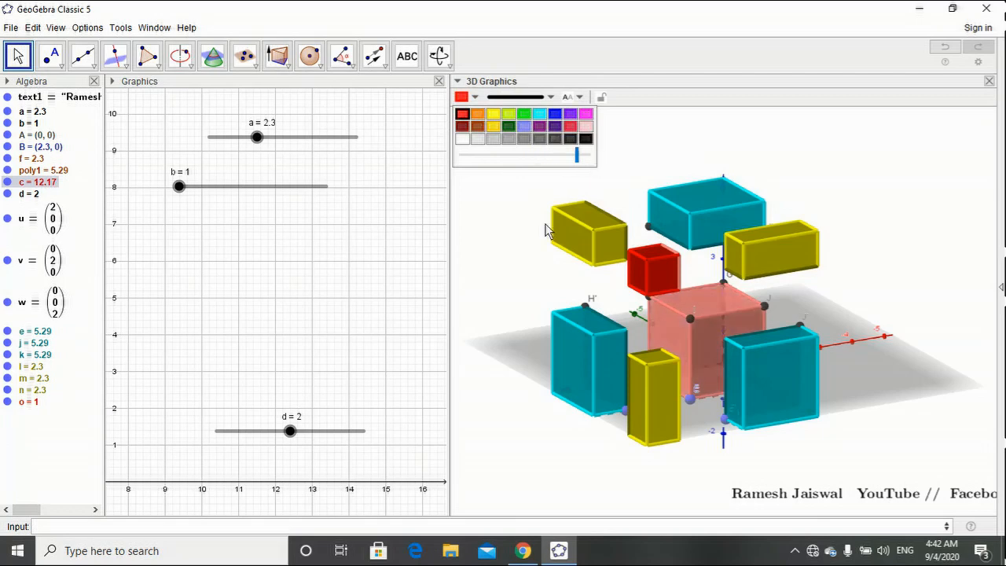
click(542, 229)
Try the separation slider d at 2.2 and widen the 3D Graphics view.
drag(927, 304, 638, 308)
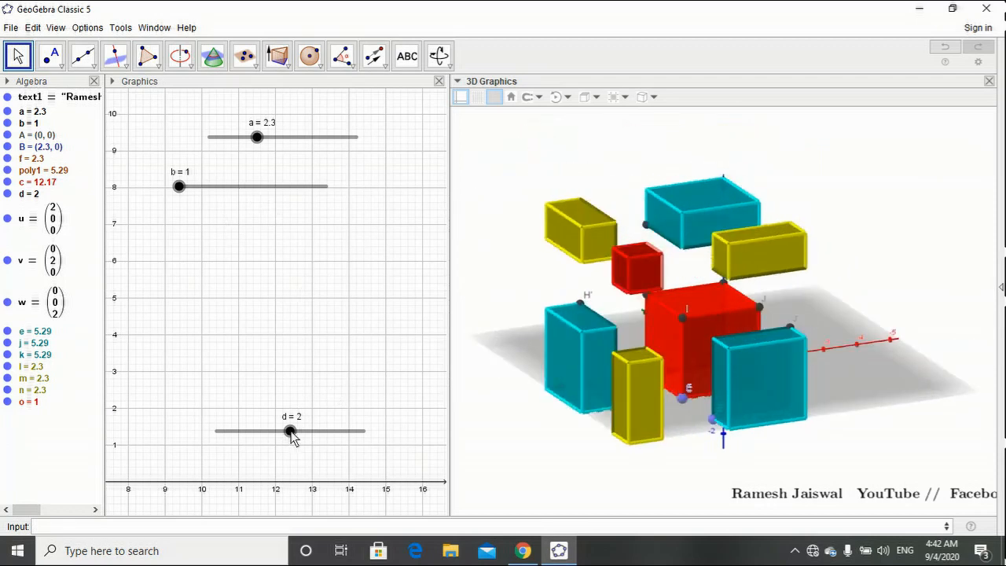
mouse_move(291, 432)
mouse_down()
mouse_move(206, 434)
mouse_move(363, 434)
mouse_move(322, 446)
mouse_move(329, 442)
mouse_move(298, 440)
mouse_up()
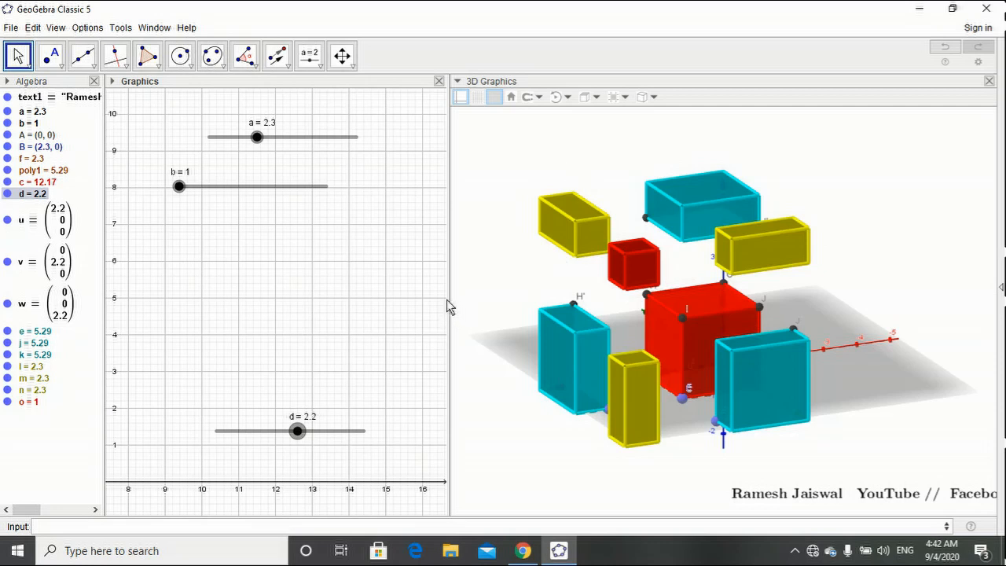
drag(446, 300, 394, 309)
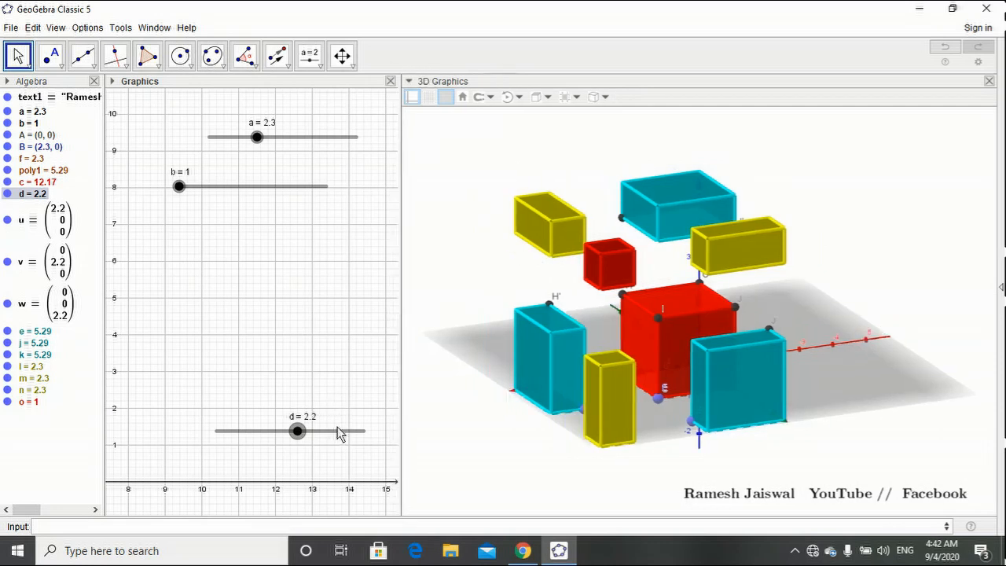
Move slider d up to about y = 4 in the 2D view, set it to 2 and close its properties.
drag(338, 433, 278, 333)
drag(870, 431, 827, 429)
mouse_move(243, 328)
mouse_down()
mouse_move(216, 322)
mouse_move(228, 318)
mouse_up()
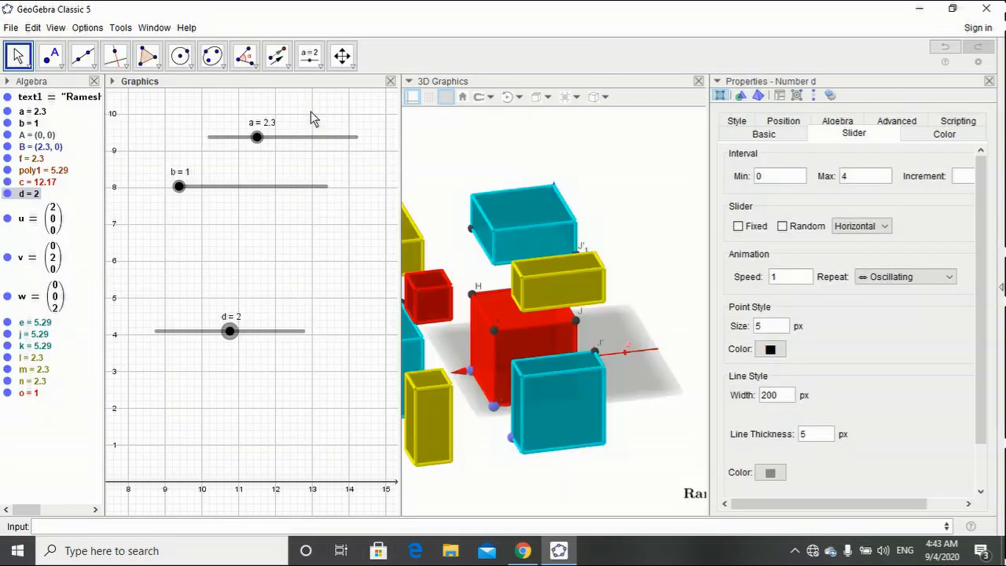
click(988, 81)
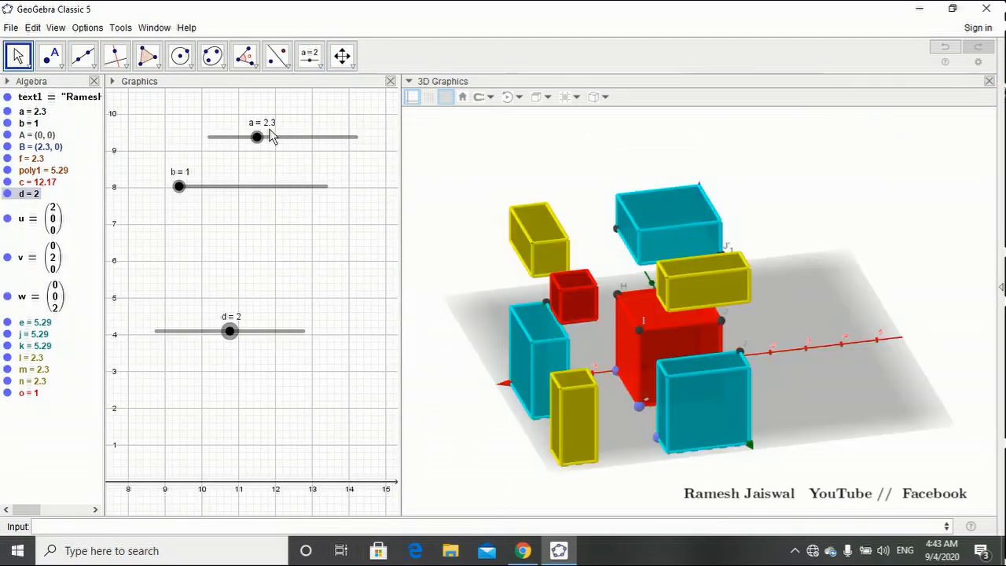
Translate the large red cube's upper corner point I by vector u.
click(451, 176)
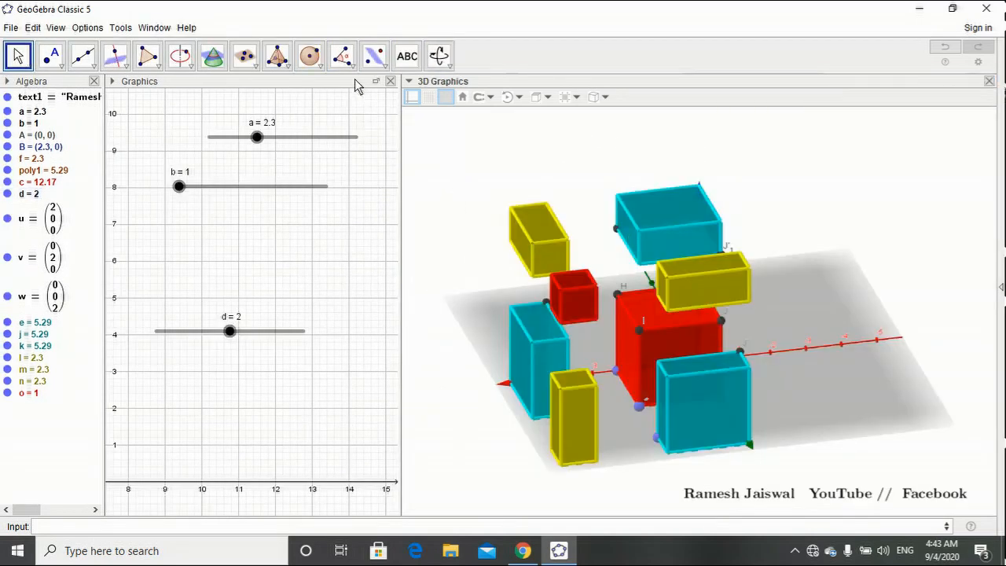
click(288, 69)
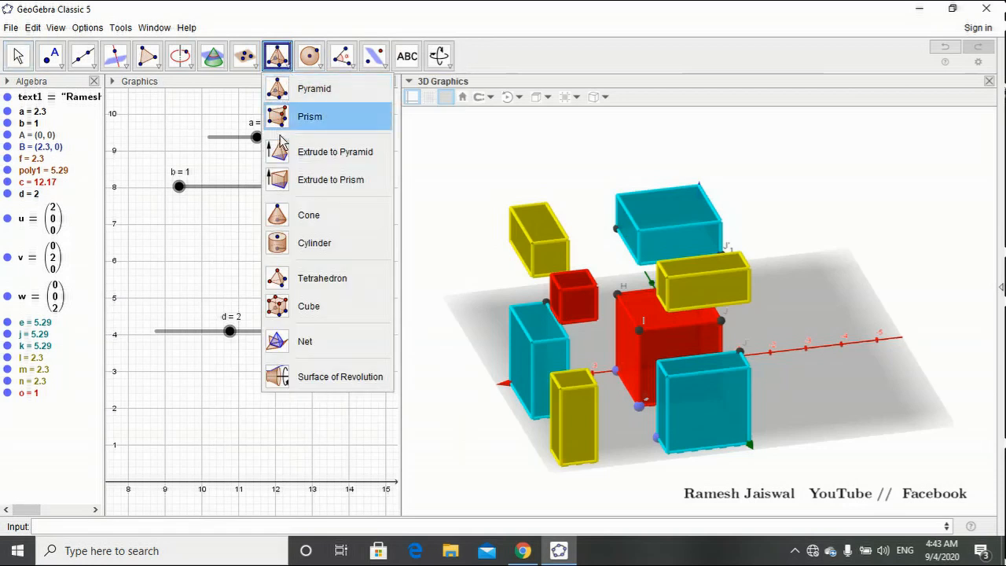
mouse_move(375, 59)
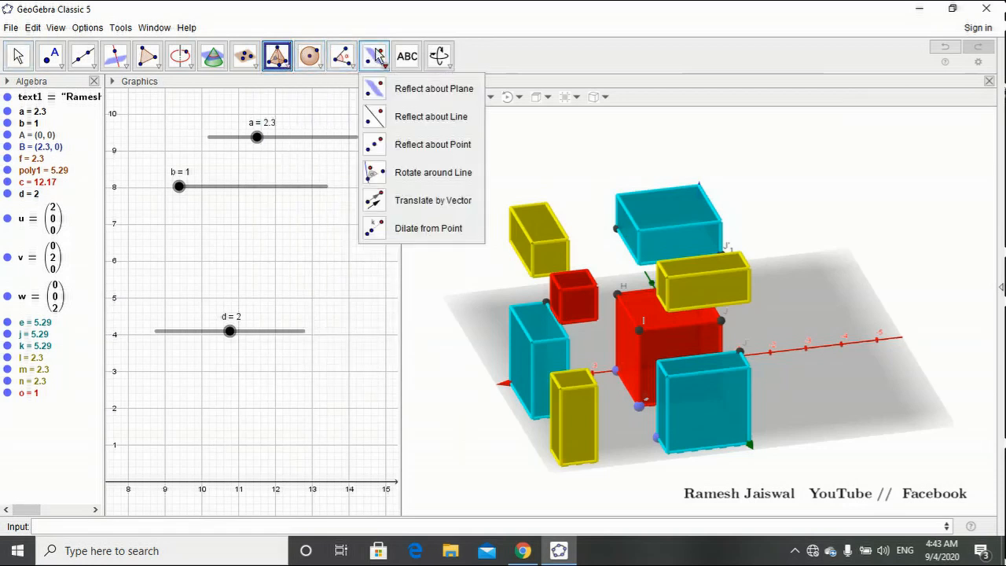
click(394, 202)
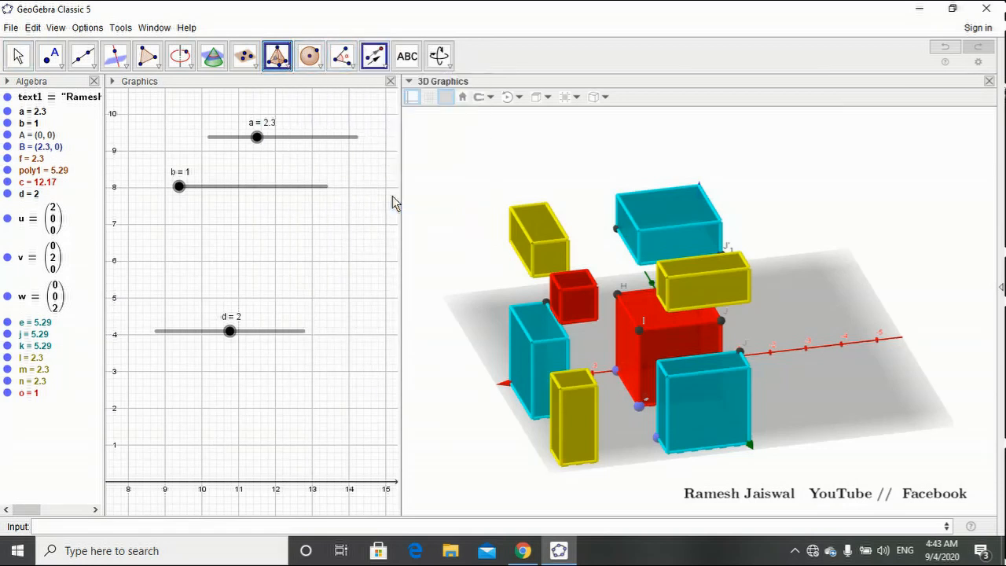
click(32, 227)
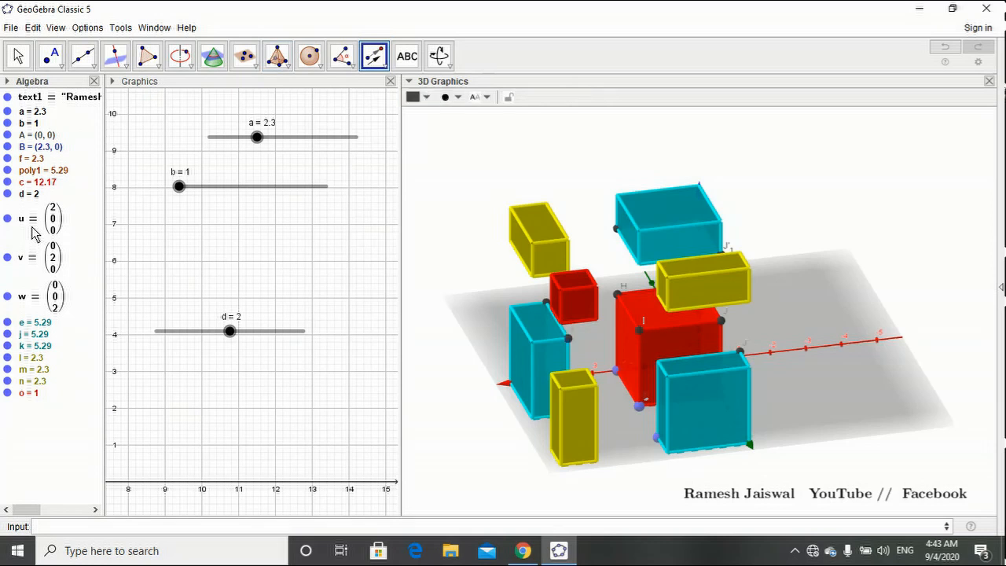
Translate the same upper corner point I of the red cube by vector v and by vector w.
click(640, 332)
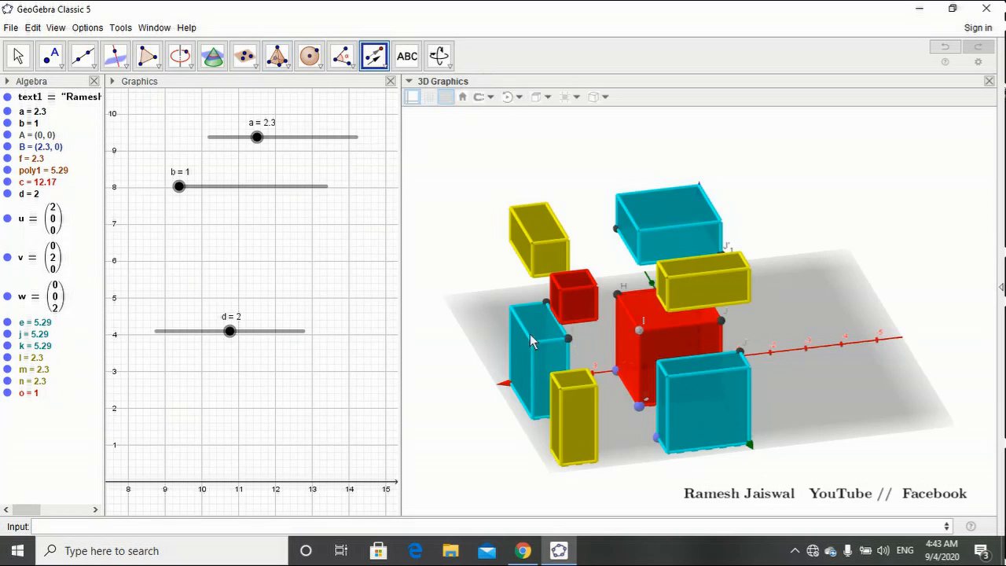
click(52, 265)
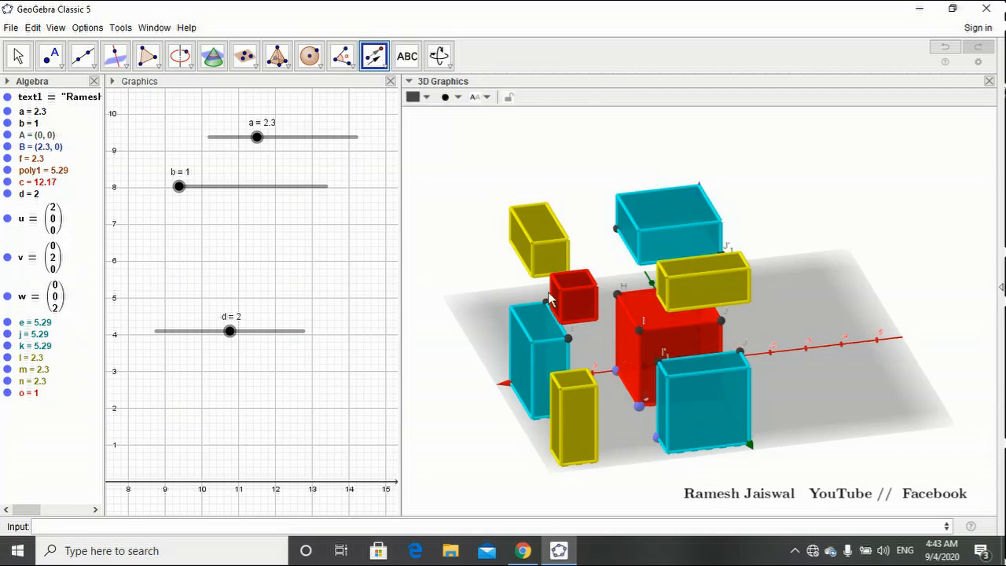
click(636, 332)
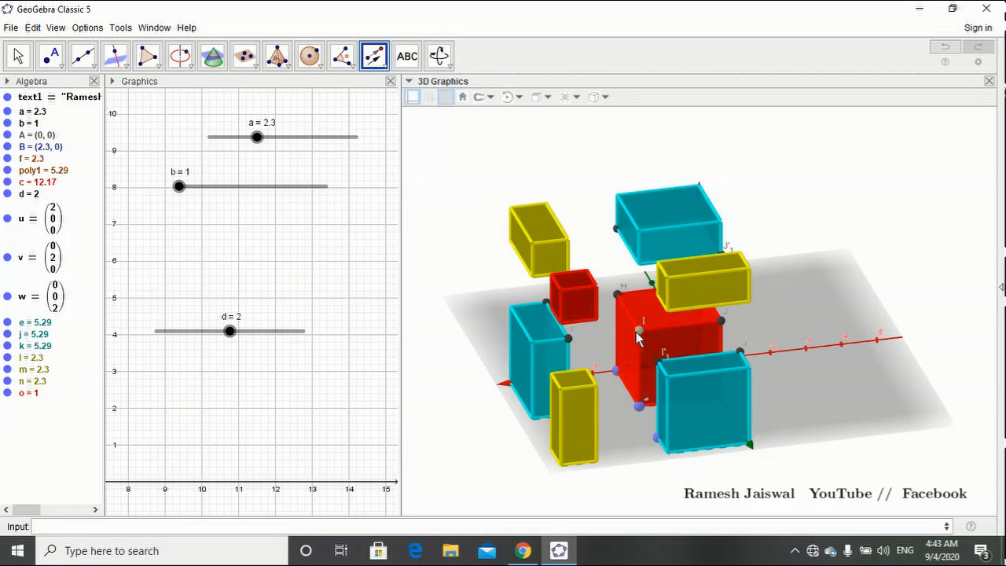
click(39, 297)
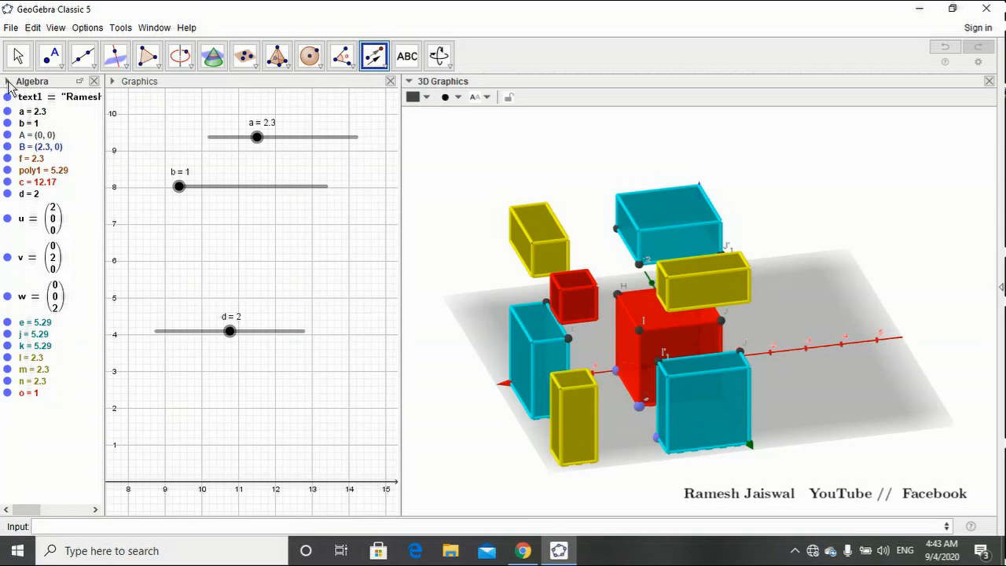
Translate the red cube's bottom corner on the y-axis by vector v.
click(18, 55)
drag(530, 438, 474, 429)
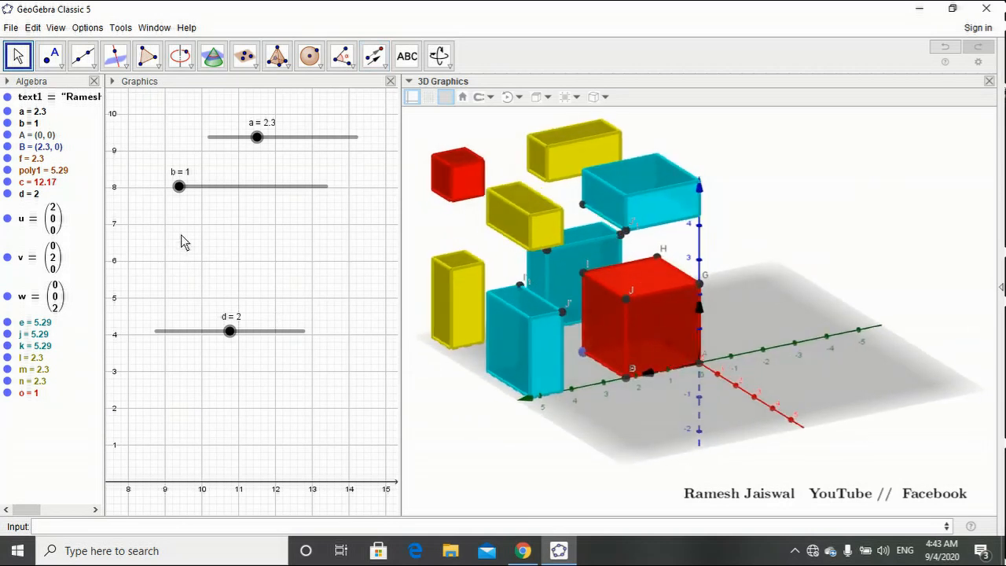
click(374, 56)
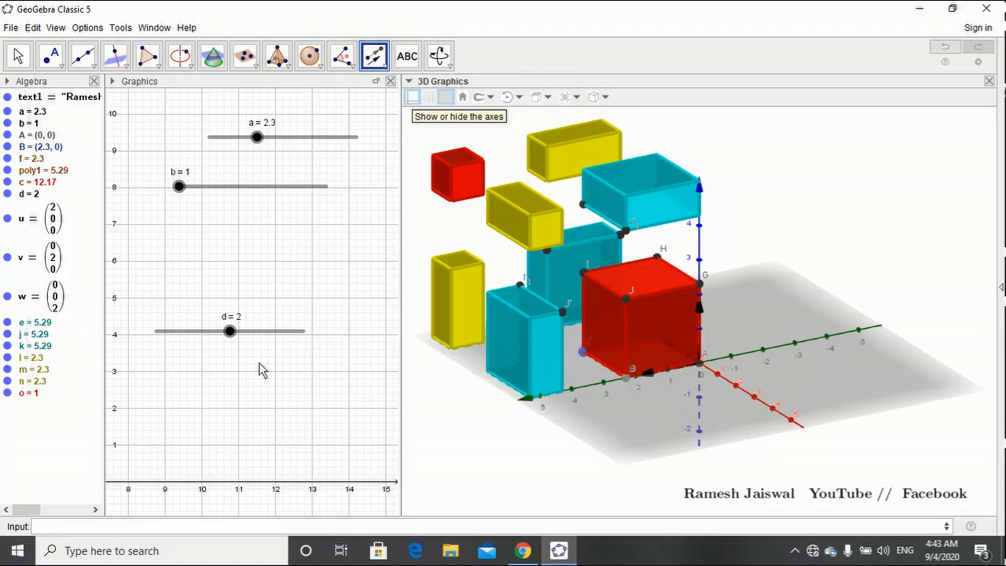
click(38, 264)
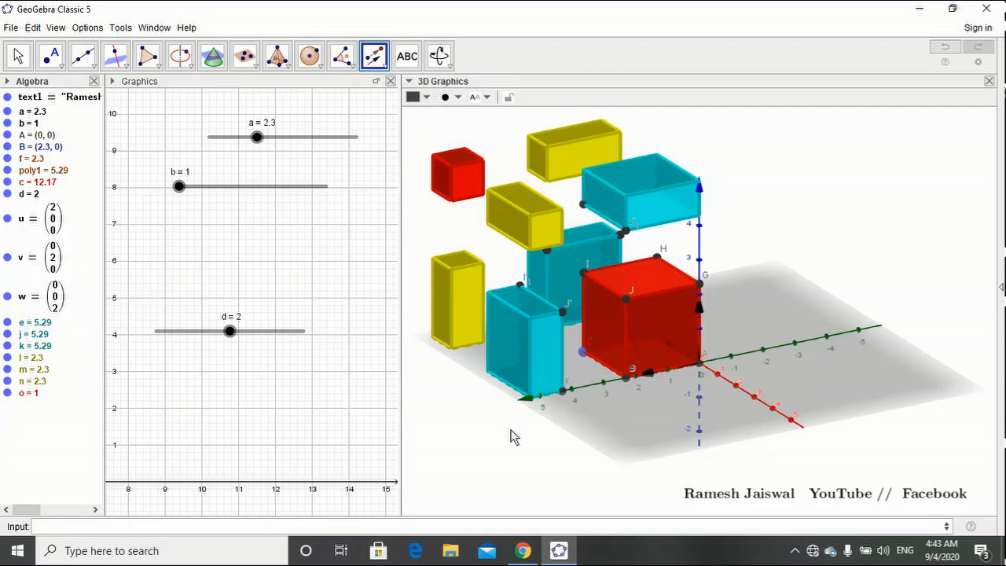
Translate the red cube's blue bottom corner point, diagonally opposite the origin, by vector u.
click(582, 358)
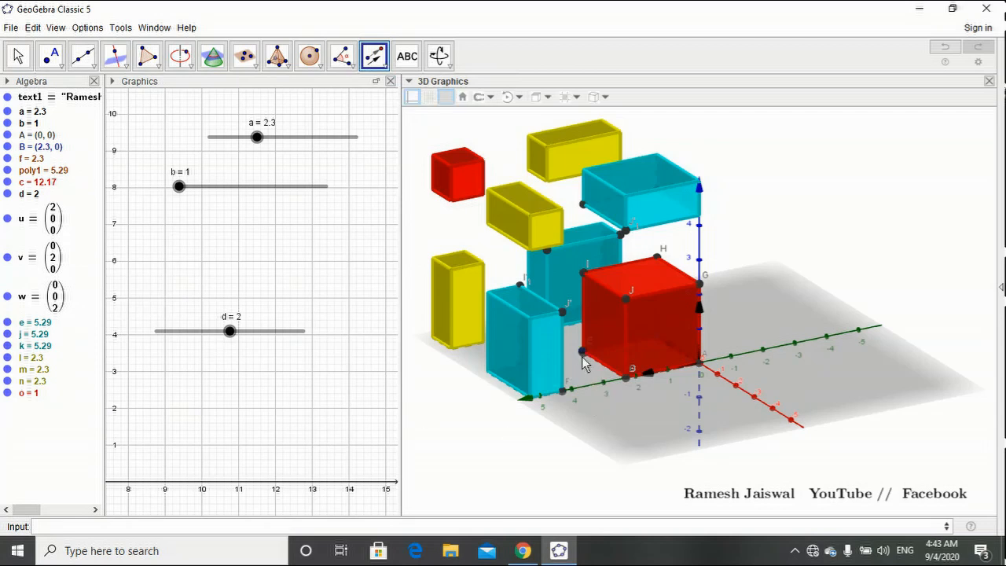
click(45, 224)
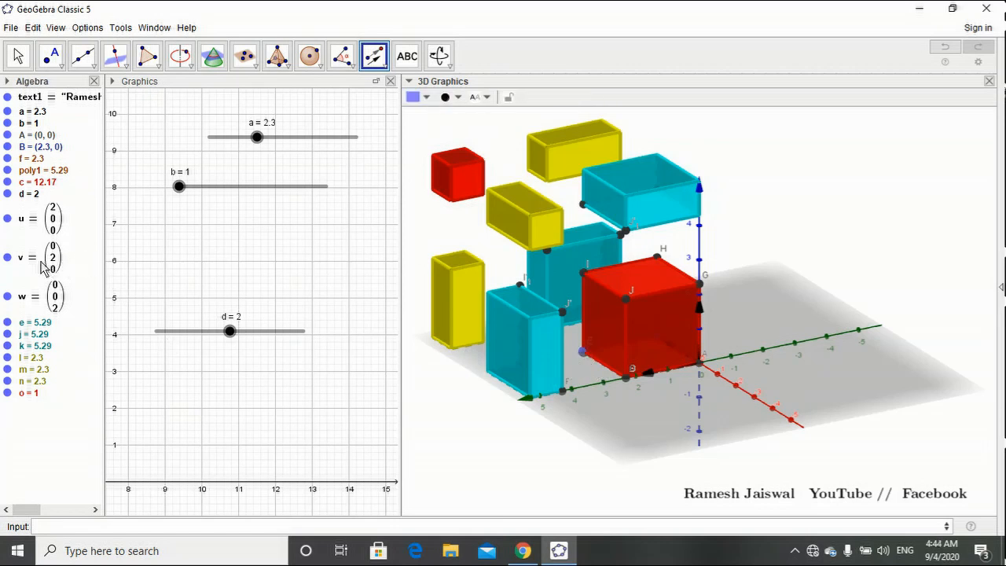
click(20, 56)
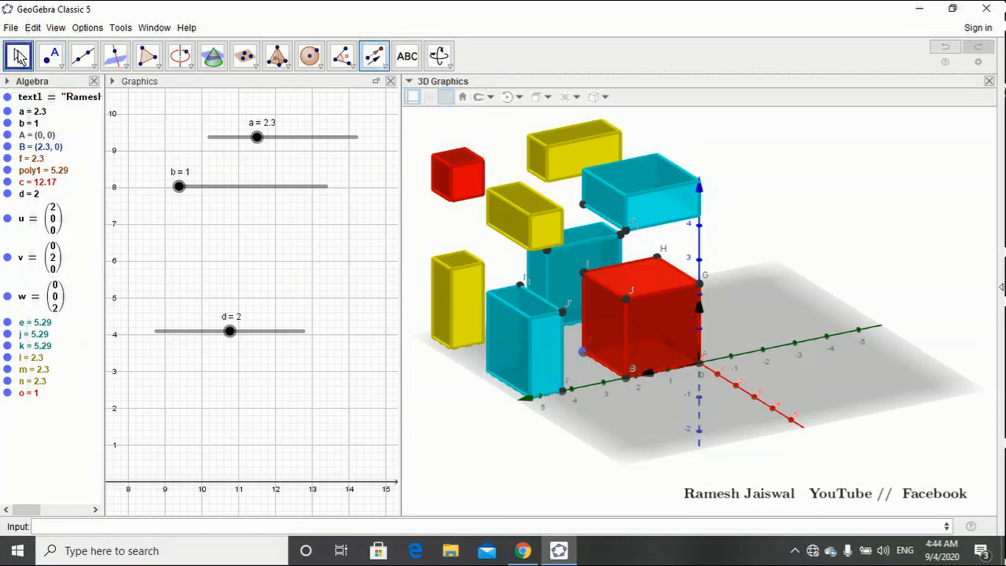
Translate the raised cyan block's bottom corner point directly above I by vector u.
drag(539, 428, 595, 435)
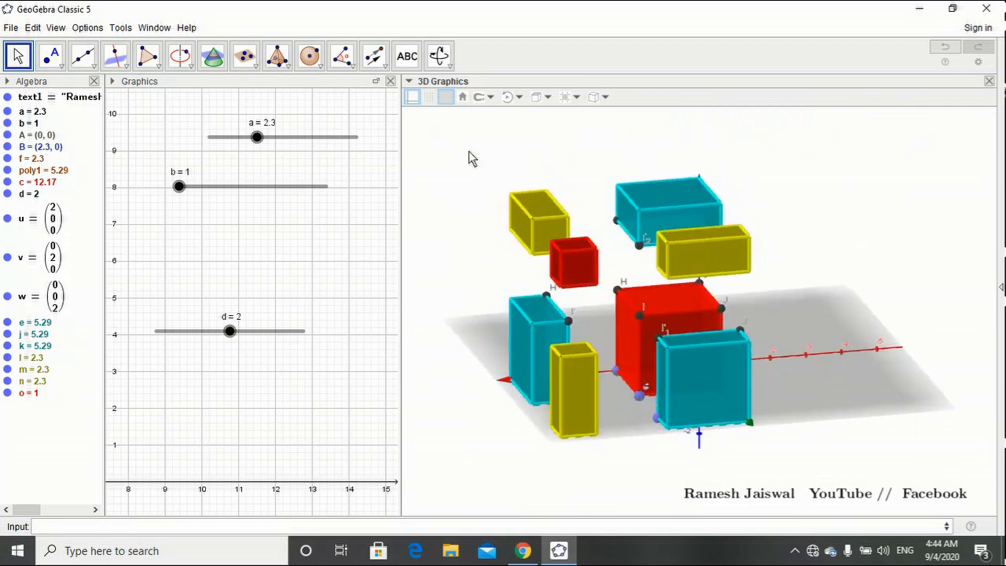
click(374, 56)
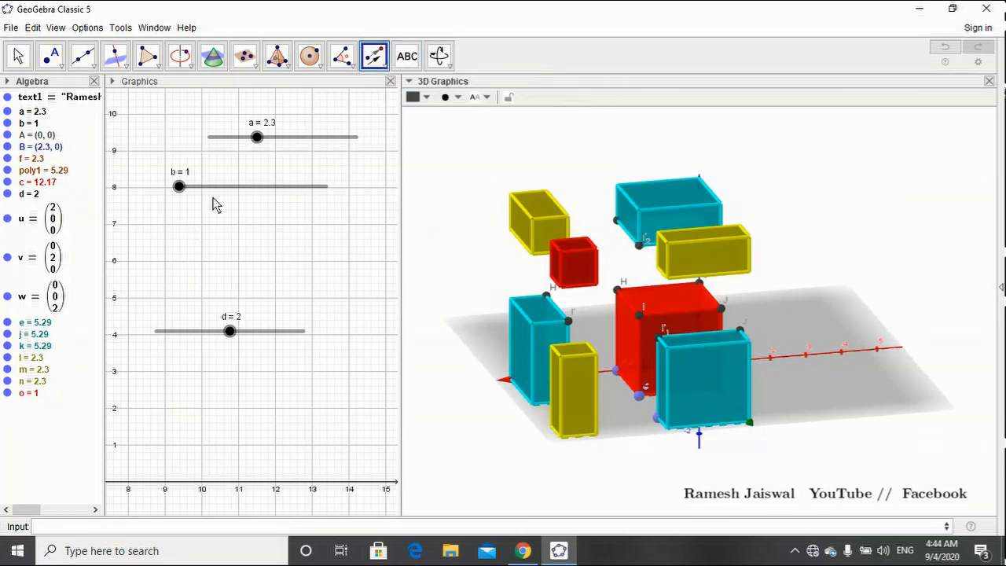
click(20, 59)
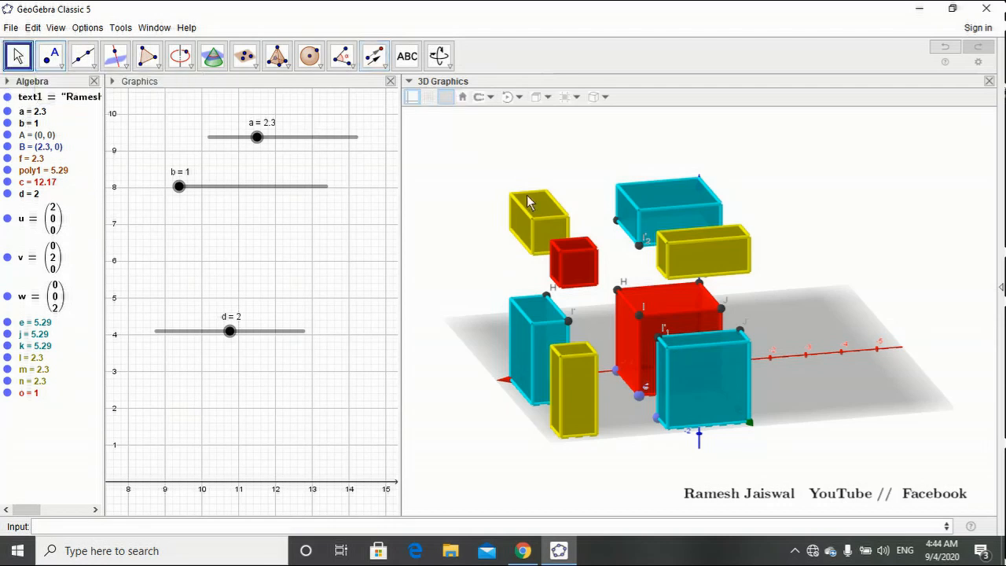
Translate the raised cyan block's same bottom corner point, directly above I, by vector v.
drag(799, 286, 776, 290)
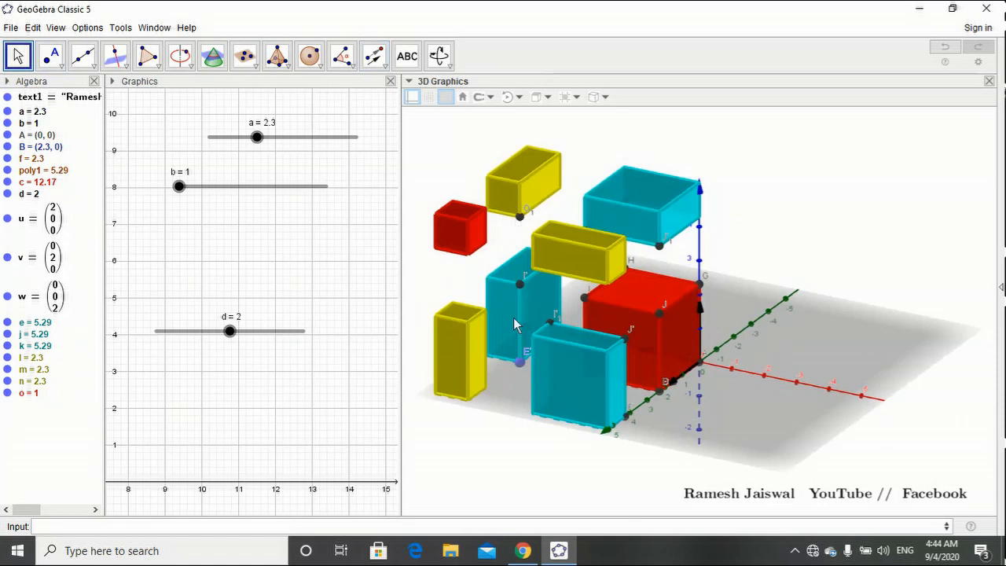
drag(506, 463, 562, 409)
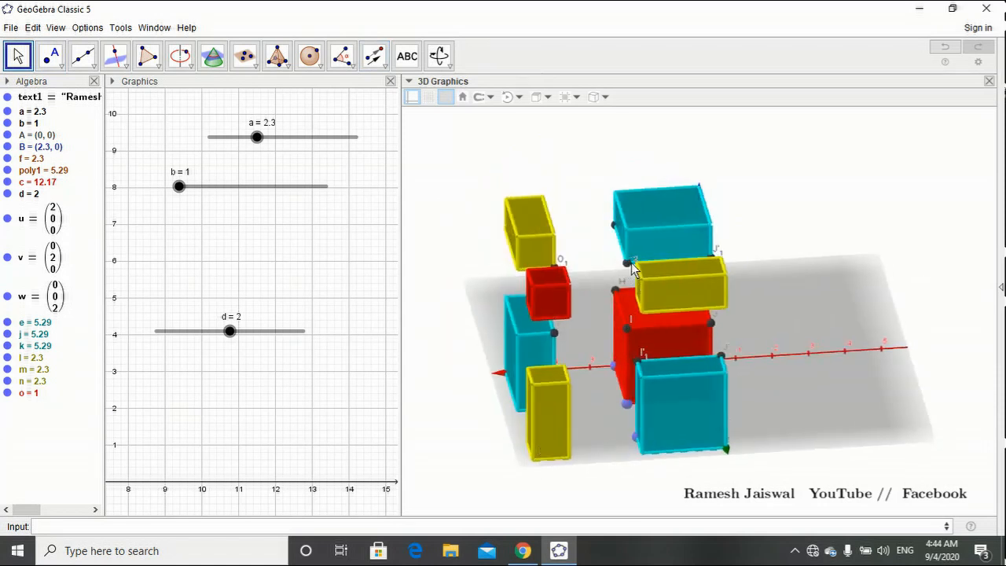
click(374, 55)
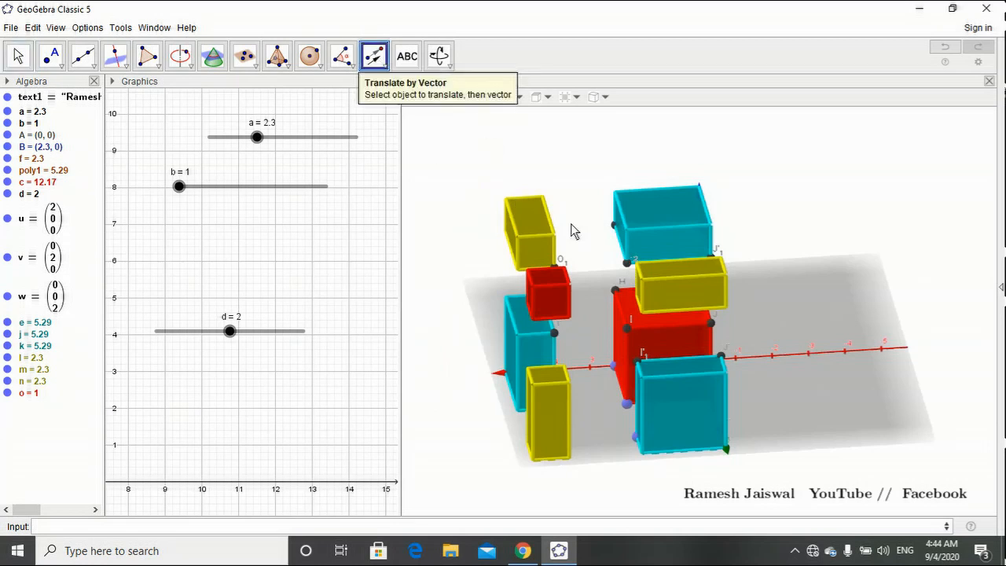
double_click(39, 253)
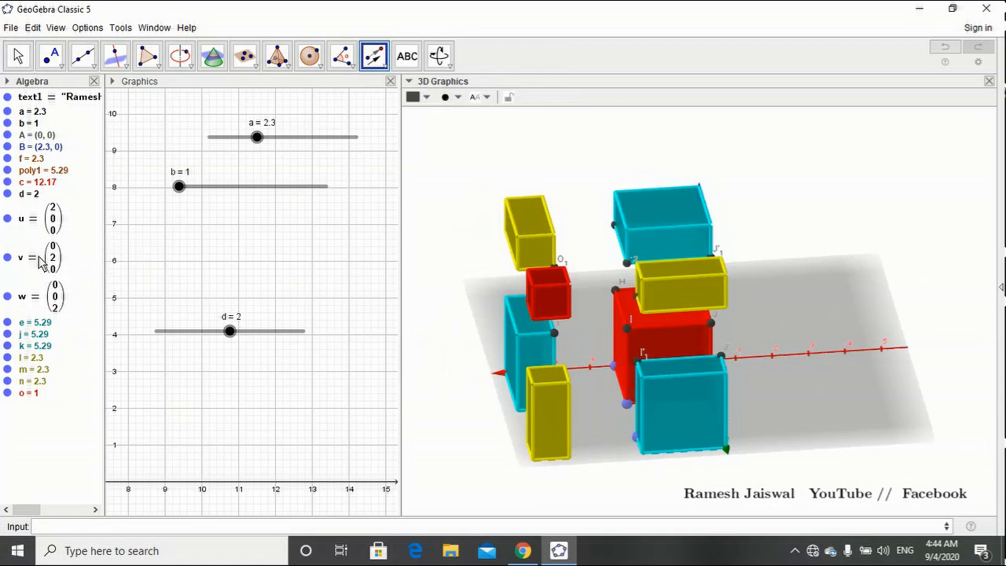
click(627, 229)
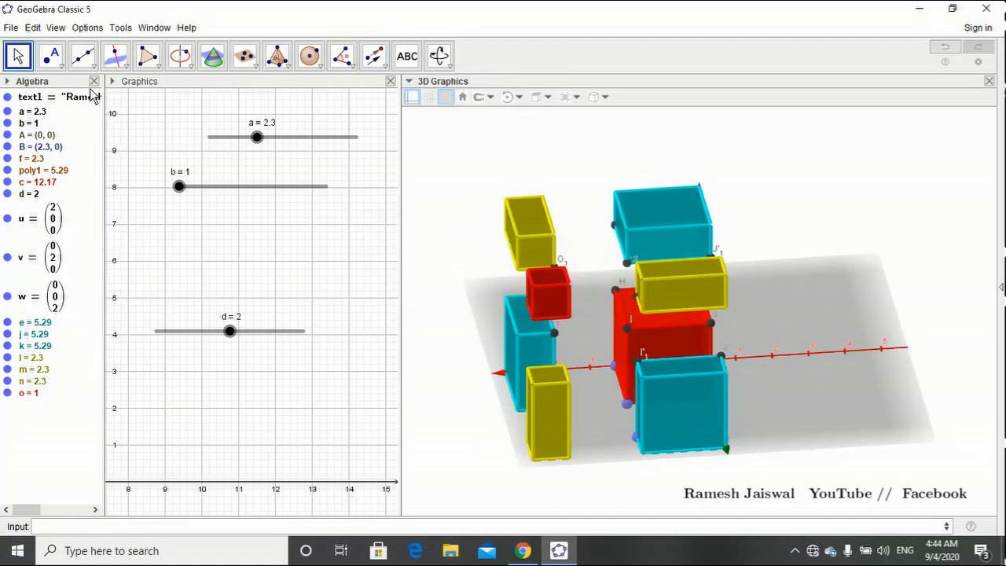
Translate the raised cyan block's bottom corner point directly above H by vector u.
drag(476, 390, 503, 385)
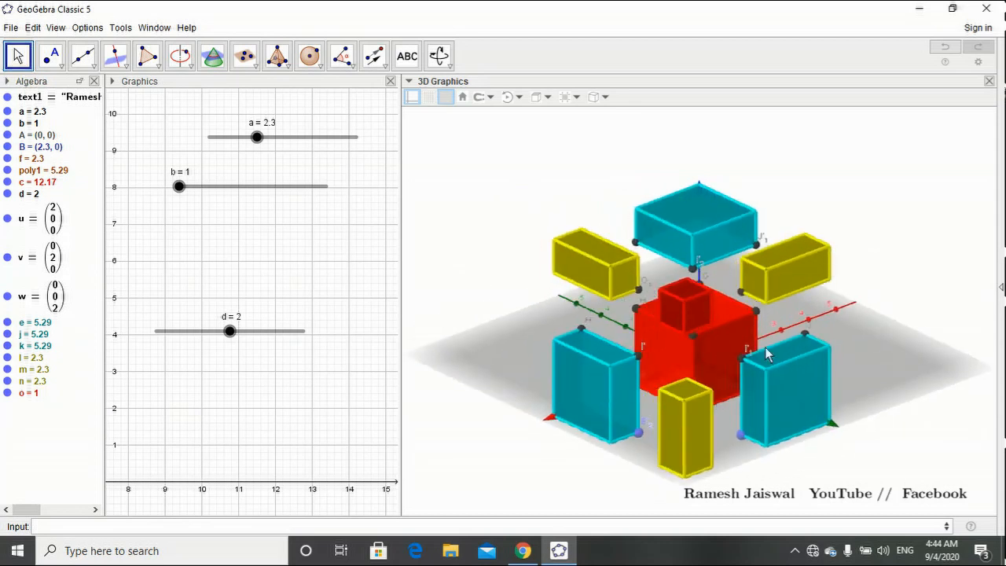
mouse_move(807, 453)
mouse_down()
mouse_move(778, 449)
mouse_move(800, 451)
mouse_up()
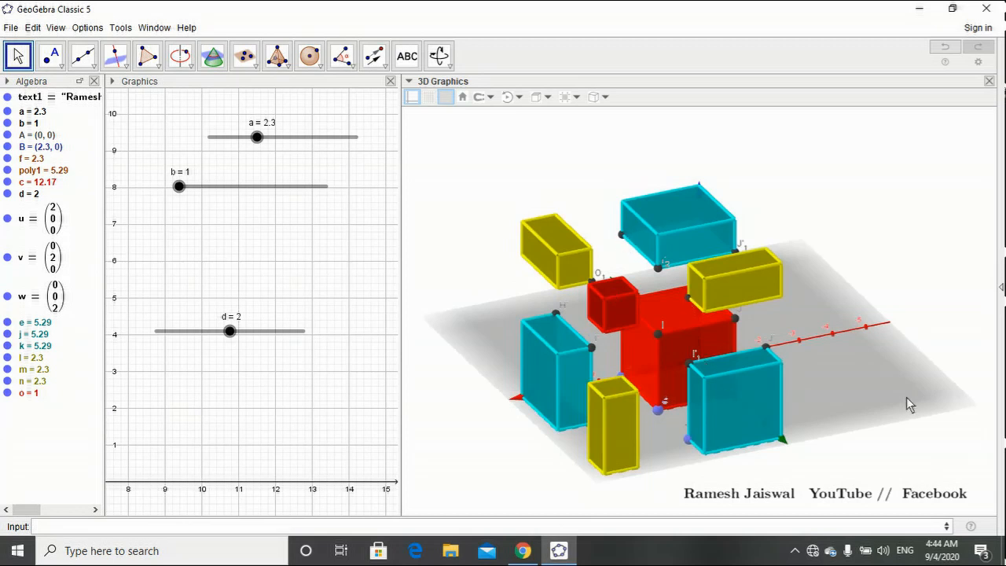
drag(906, 399, 907, 429)
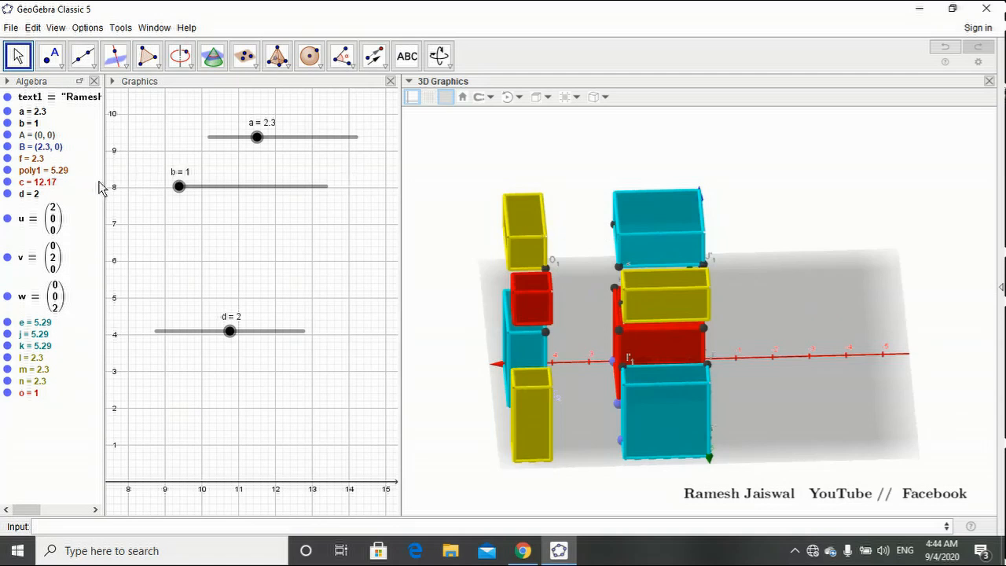
click(374, 56)
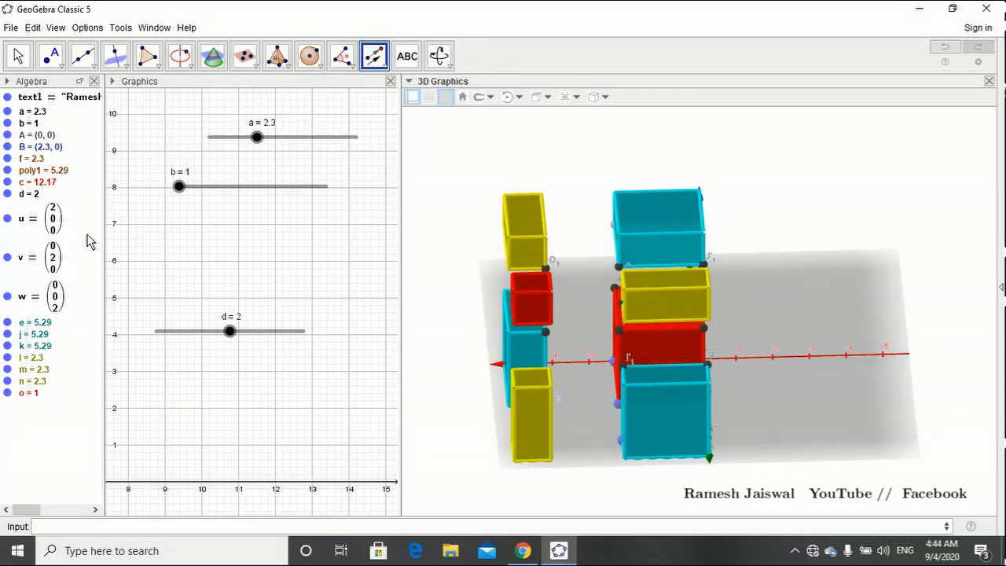
click(19, 56)
Translate the blue bottom corner point of the cyan block shifted along the y-axis by vector u.
mouse_move(771, 280)
mouse_down()
mouse_move(738, 297)
mouse_move(740, 275)
mouse_move(780, 279)
mouse_up()
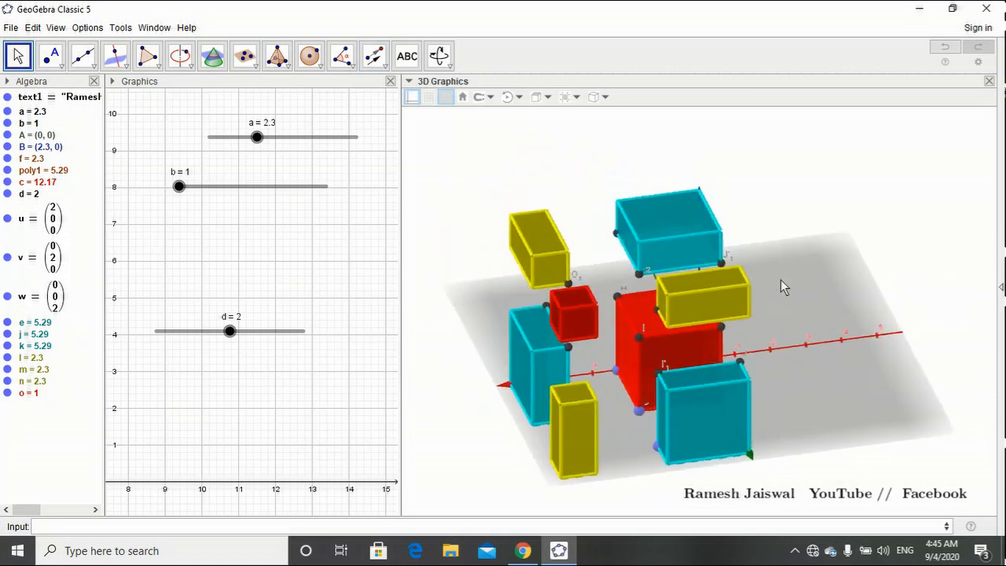
click(374, 56)
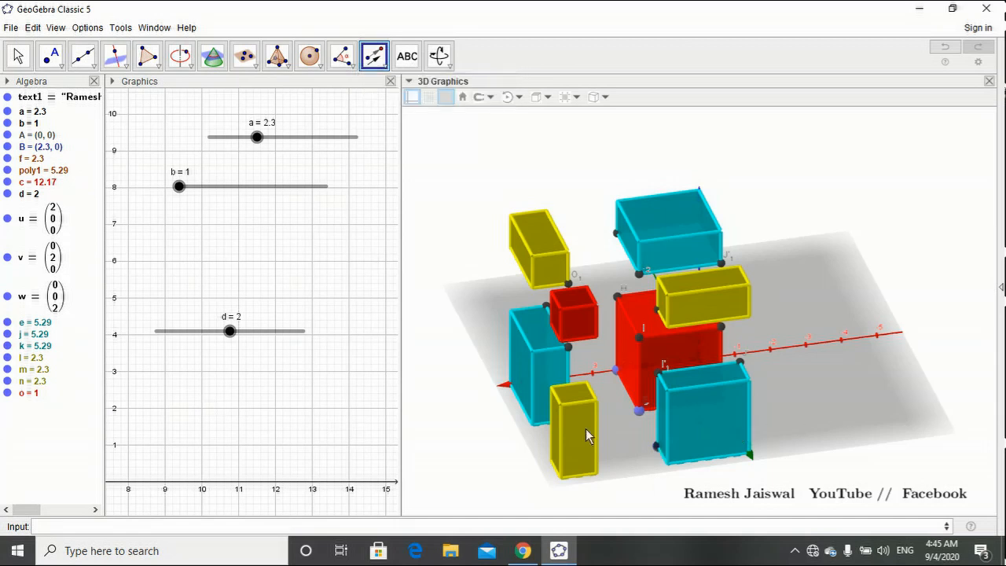
click(45, 225)
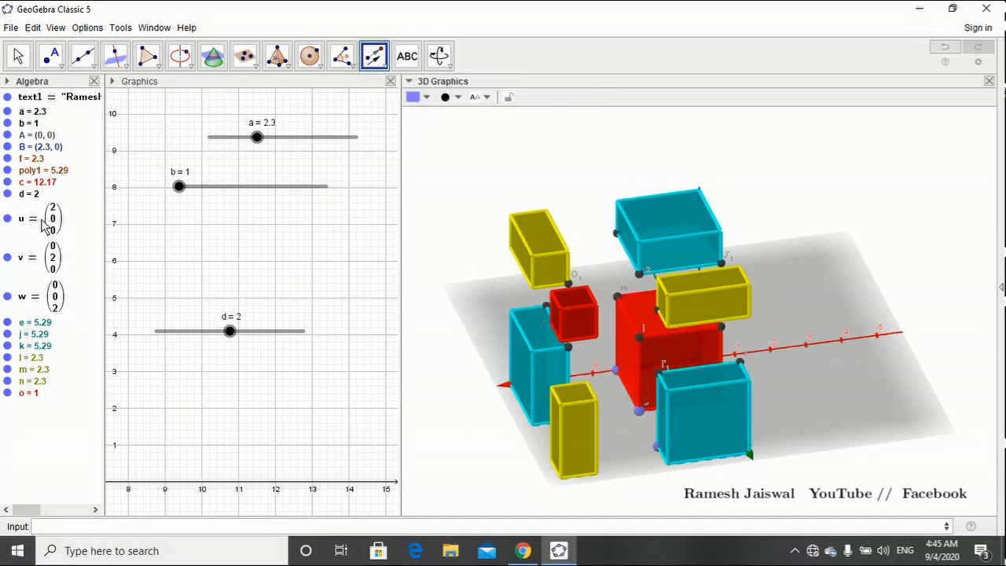
click(18, 56)
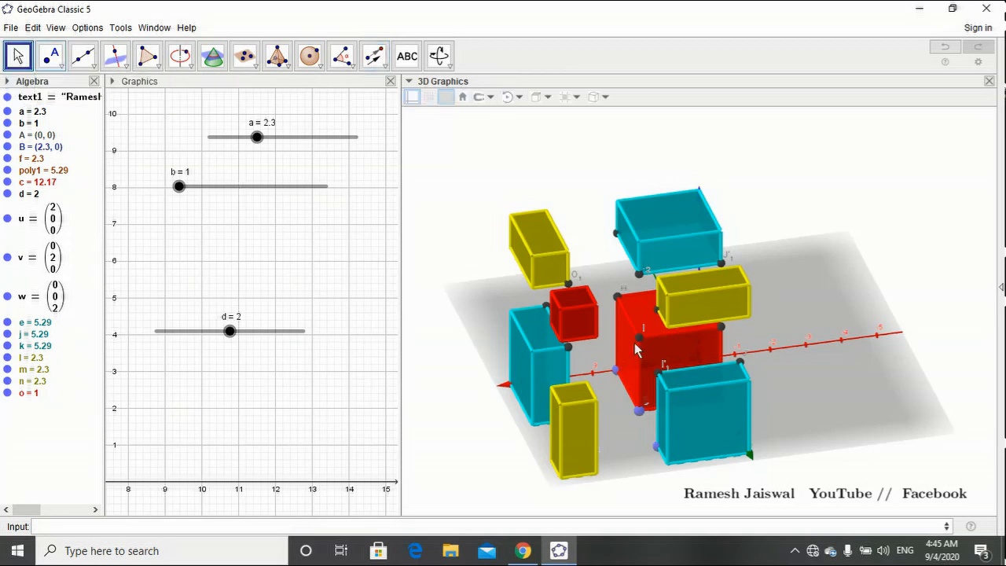
Translate the upper corner point I'₁ of the cyan block shifted along the y-axis by vector u.
drag(855, 402, 893, 429)
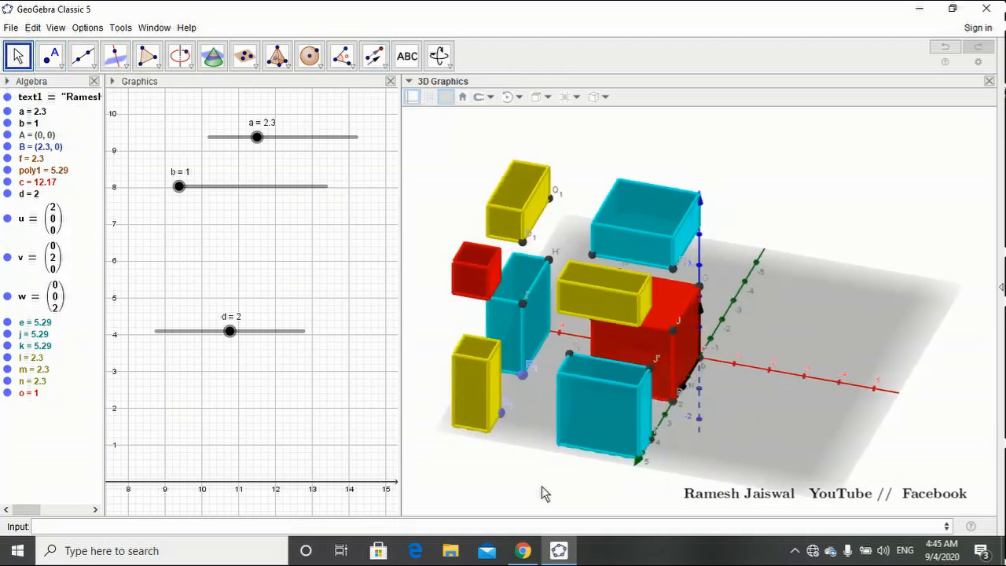
drag(542, 486, 561, 487)
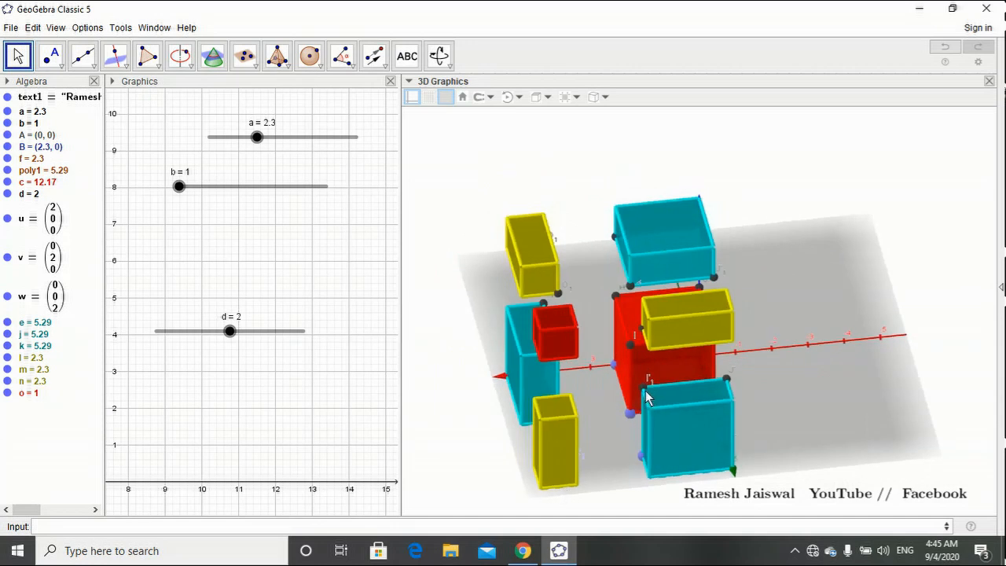
click(374, 56)
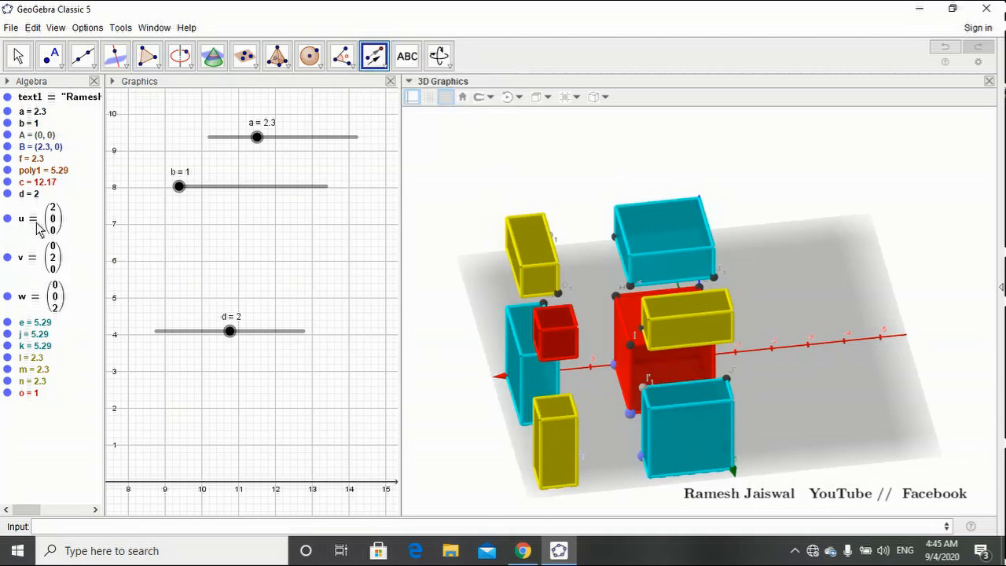
click(17, 56)
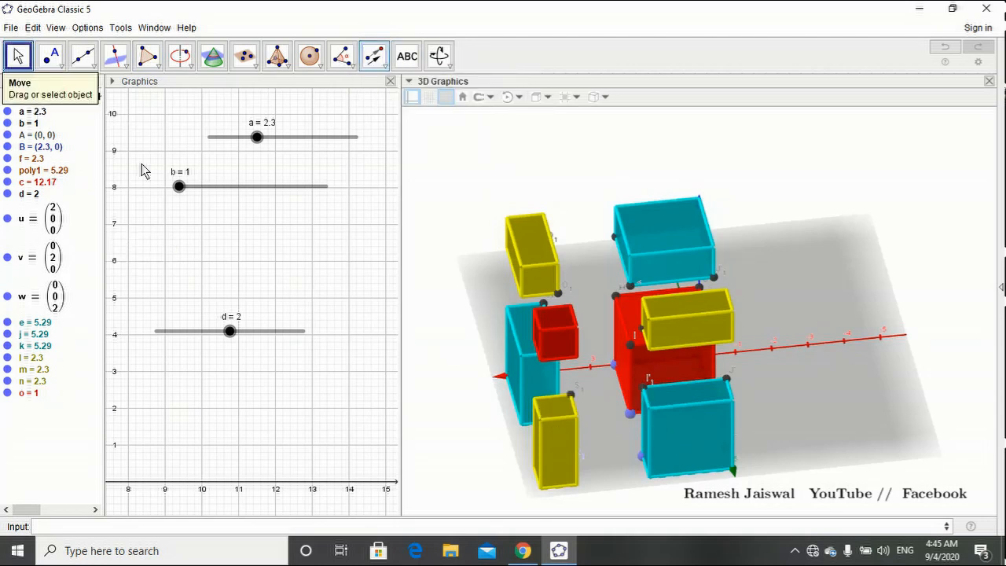
Translate the upright yellow block's upper corner point S₁ by vector w.
drag(963, 468, 944, 459)
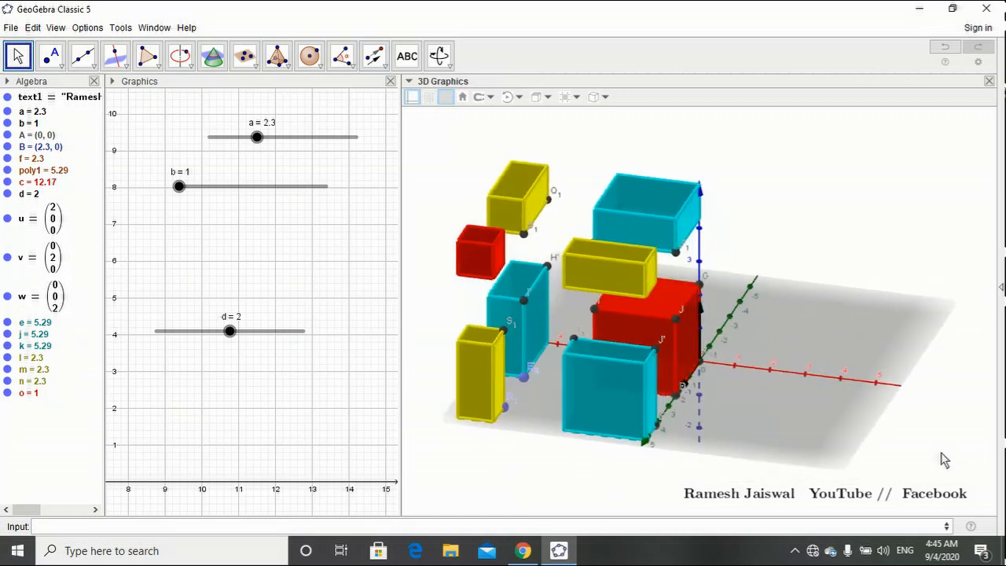
click(505, 334)
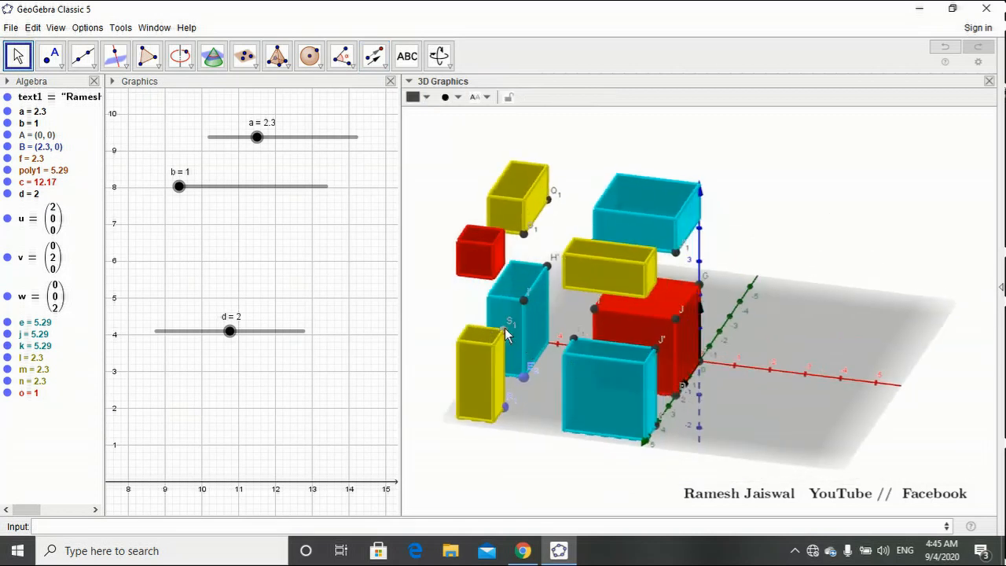
click(374, 56)
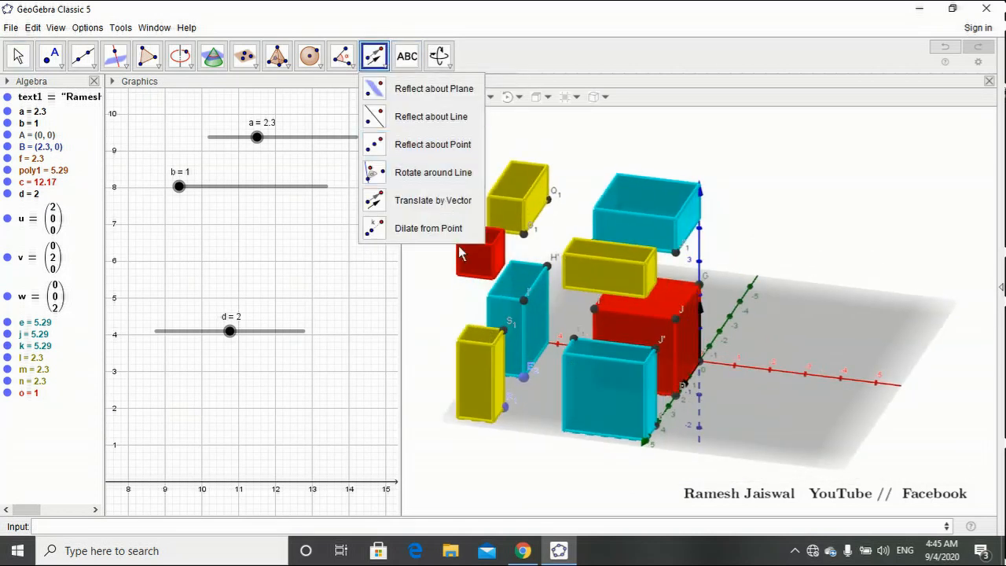
click(435, 199)
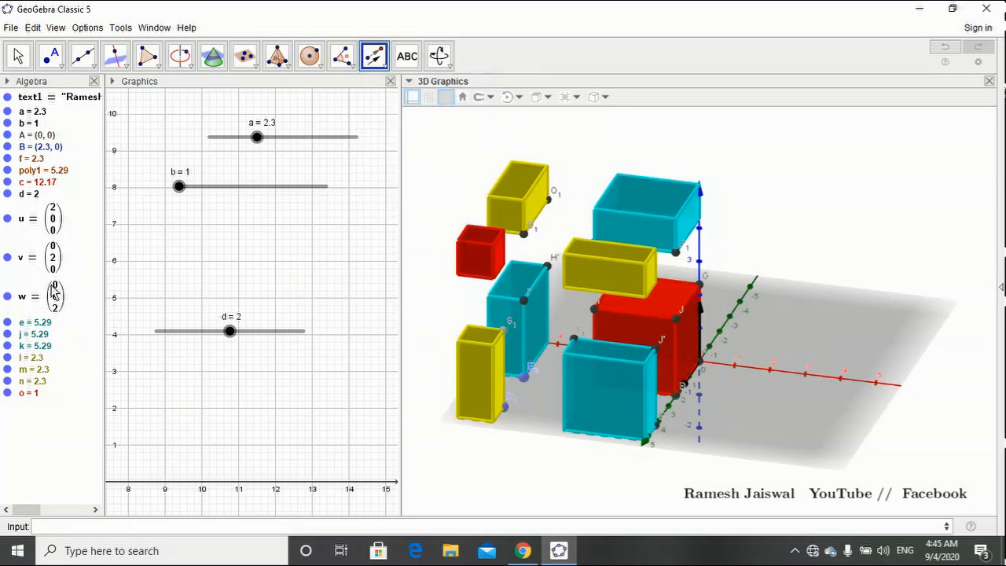
click(40, 296)
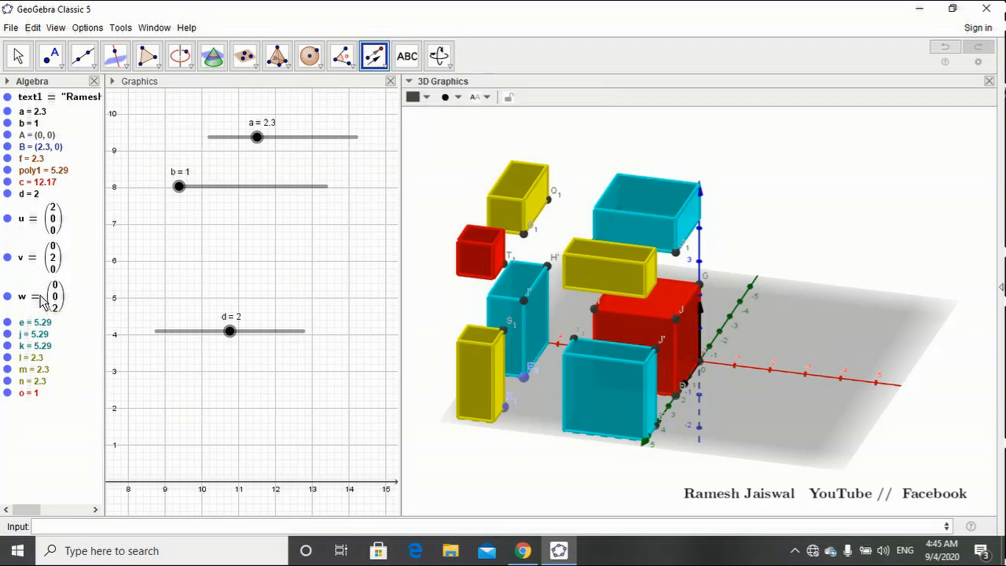
click(17, 56)
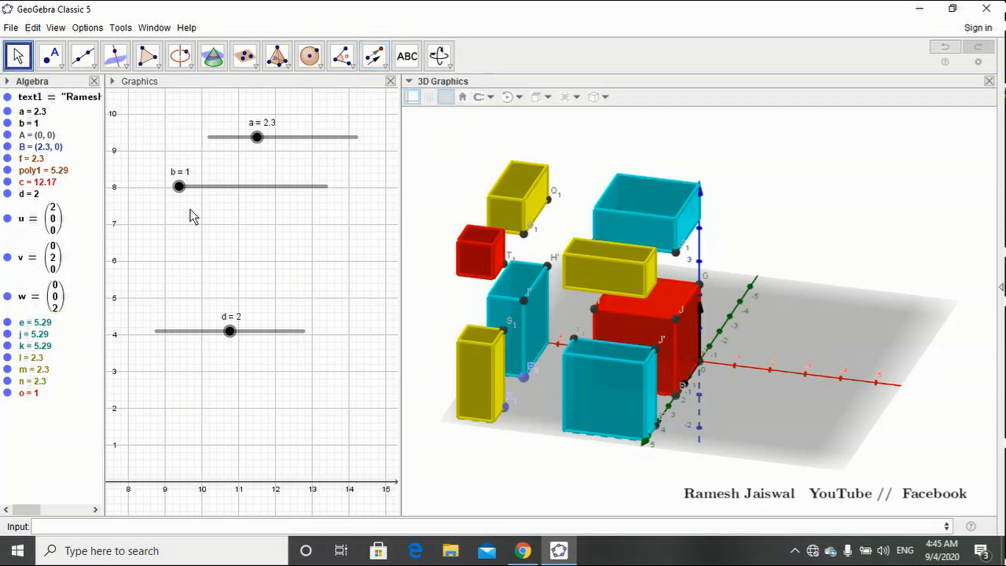
Examine the separated blocks from several angles while varying slider d to 4 and back to 2.1.
drag(720, 433, 490, 445)
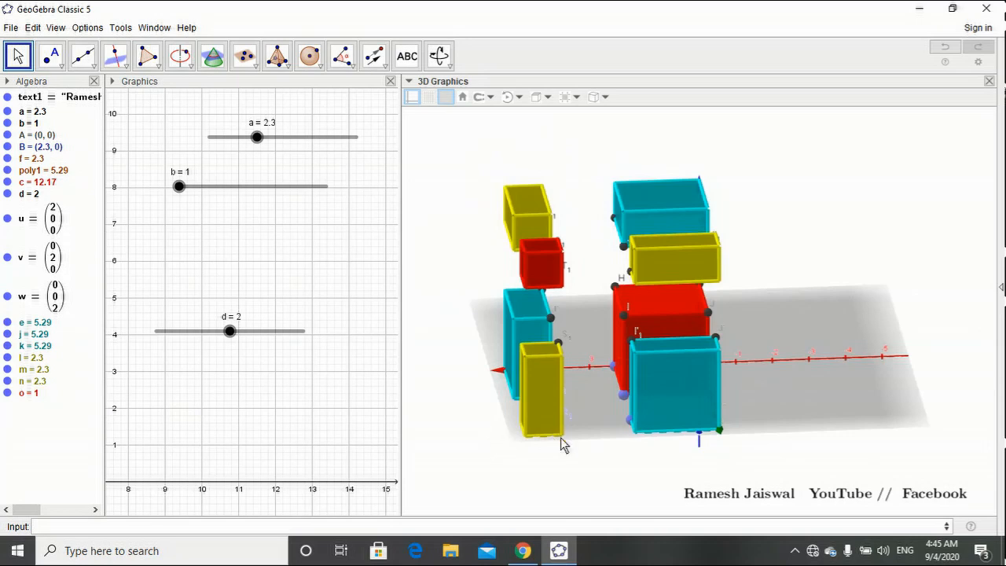
drag(689, 480, 663, 485)
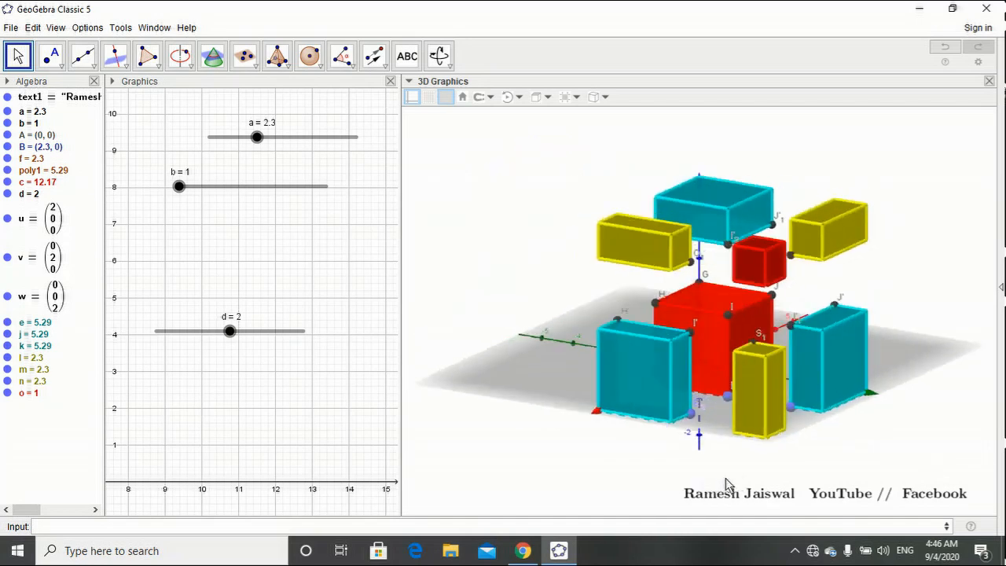
drag(725, 477, 489, 429)
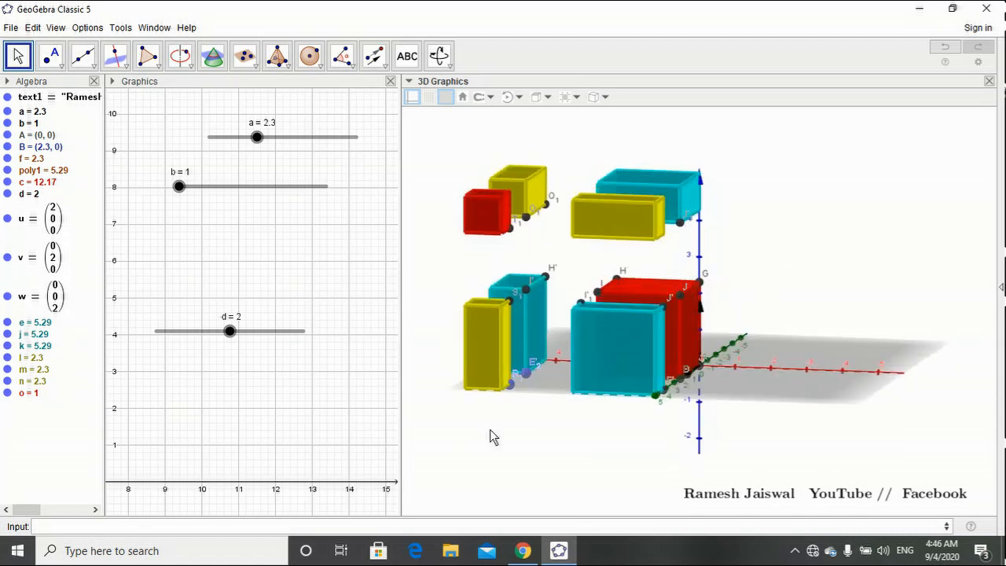
drag(227, 337, 322, 293)
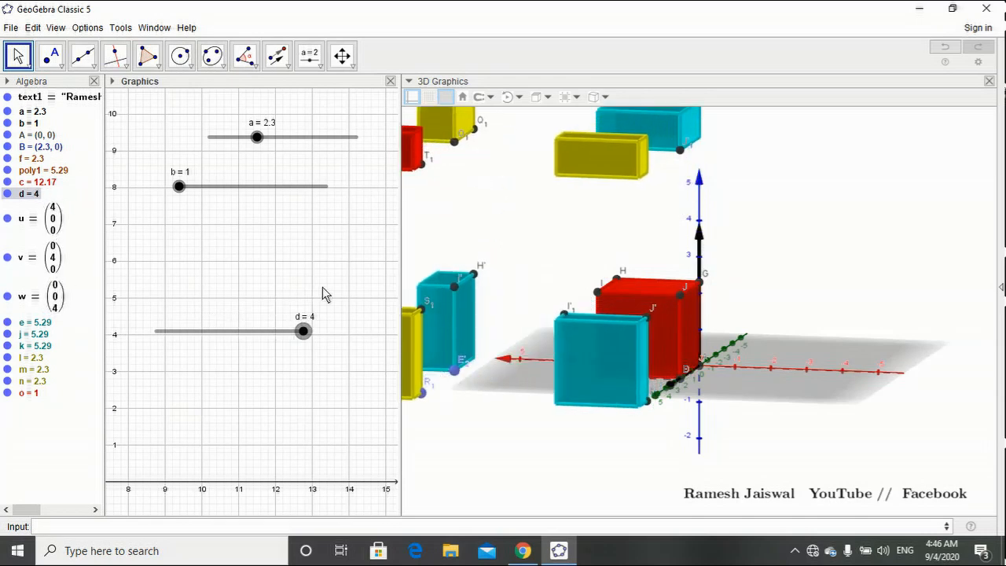
drag(905, 330, 793, 317)
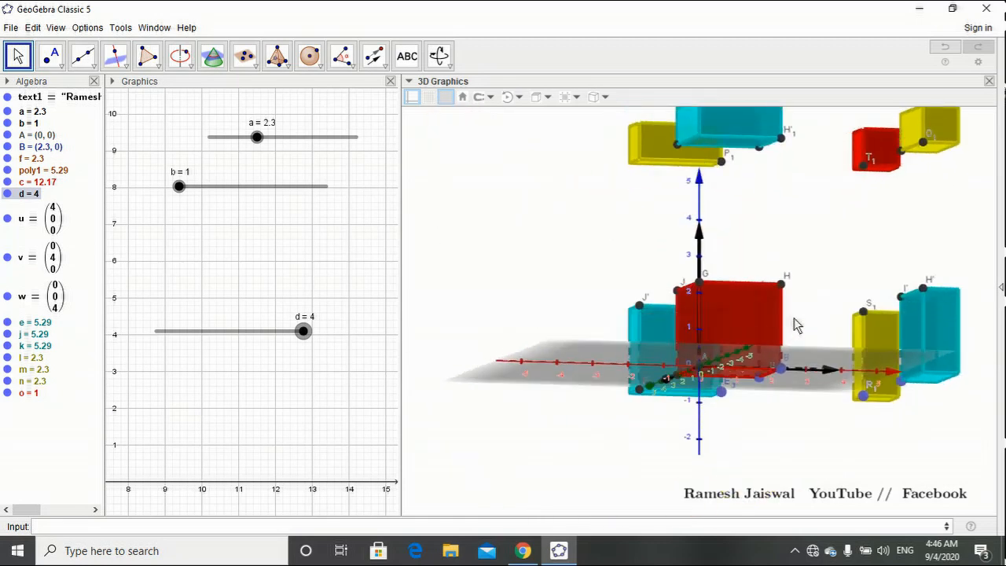
drag(303, 330, 234, 341)
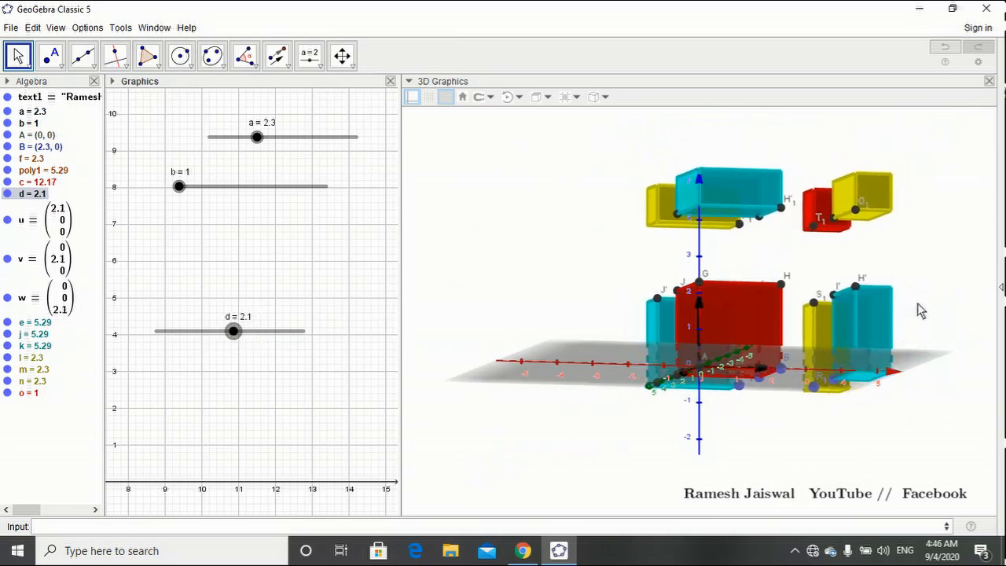
drag(917, 302, 789, 326)
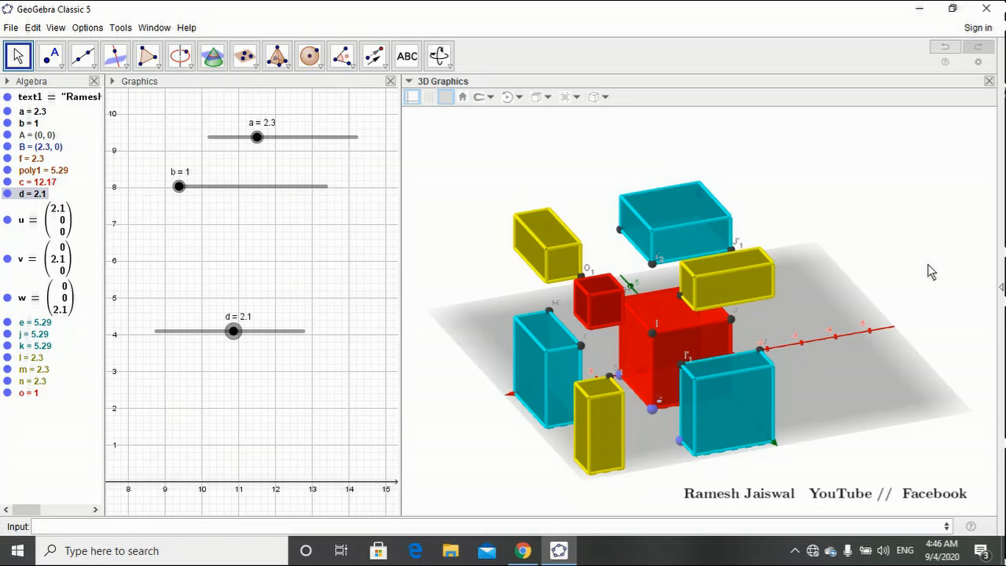
Recolour the small red corner cube o dark green.
click(30, 393)
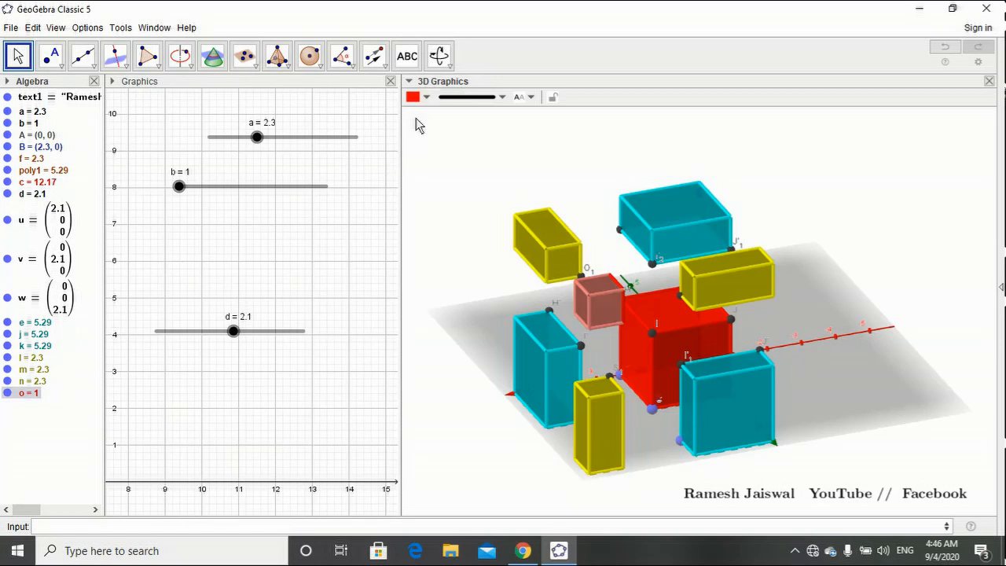
click(426, 97)
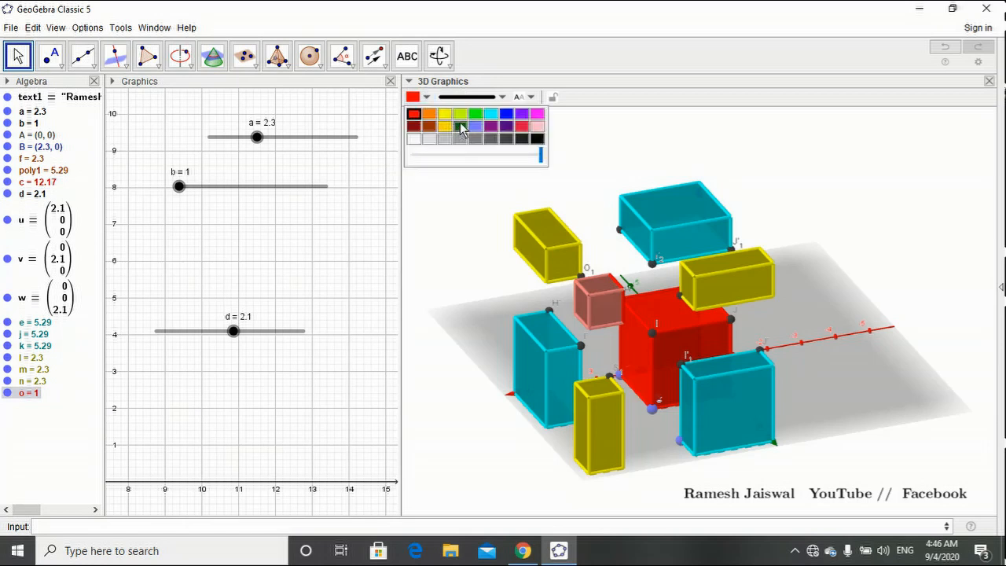
click(461, 127)
click(457, 297)
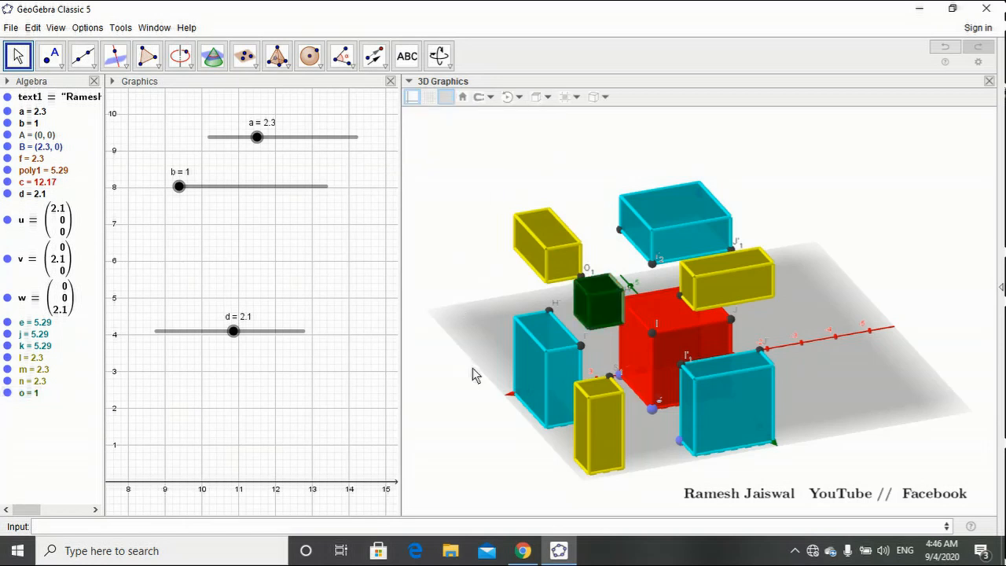
Set slider d to 0 to join the blocks into one cube and inspect it from another angle.
drag(472, 368, 447, 372)
drag(227, 340, 118, 363)
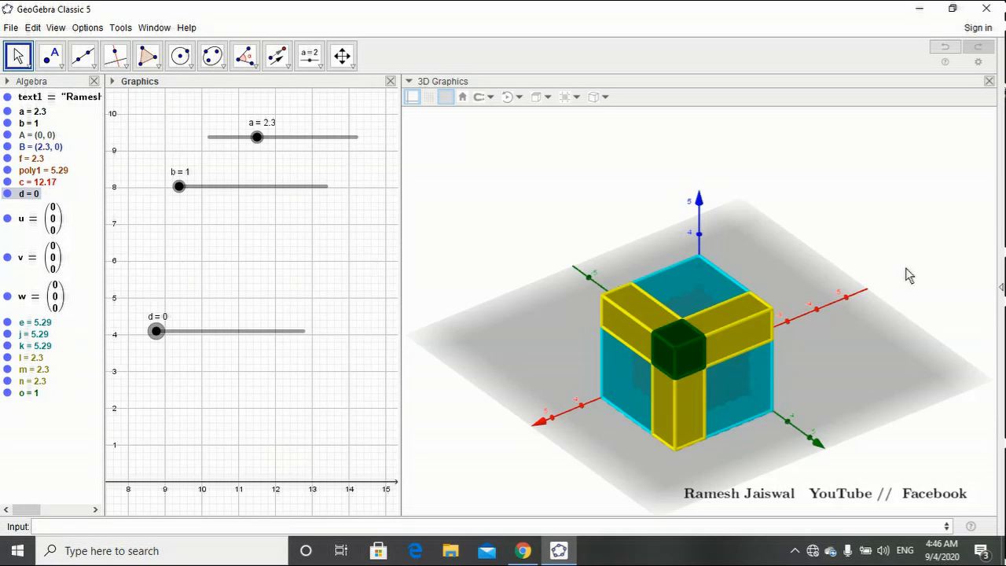
drag(908, 274, 836, 261)
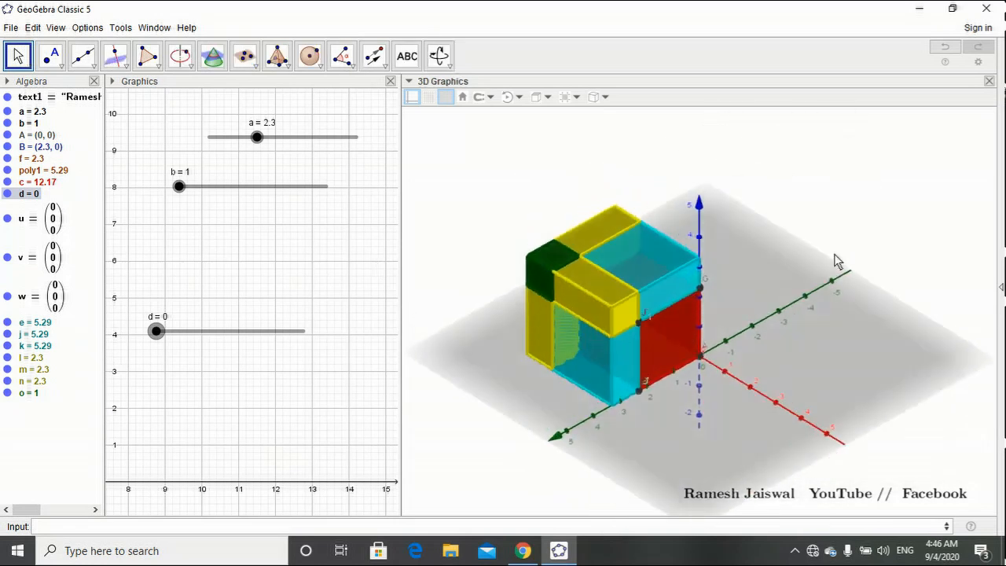
Add a LaTeX text reading a^3 to the empty area of the 3D view, formatted Large and bold.
click(407, 57)
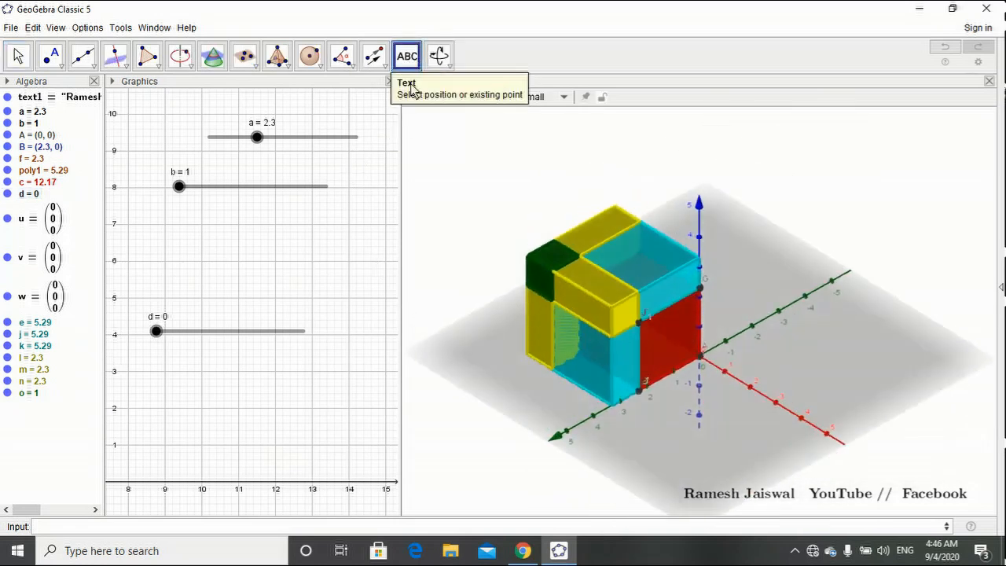
click(448, 177)
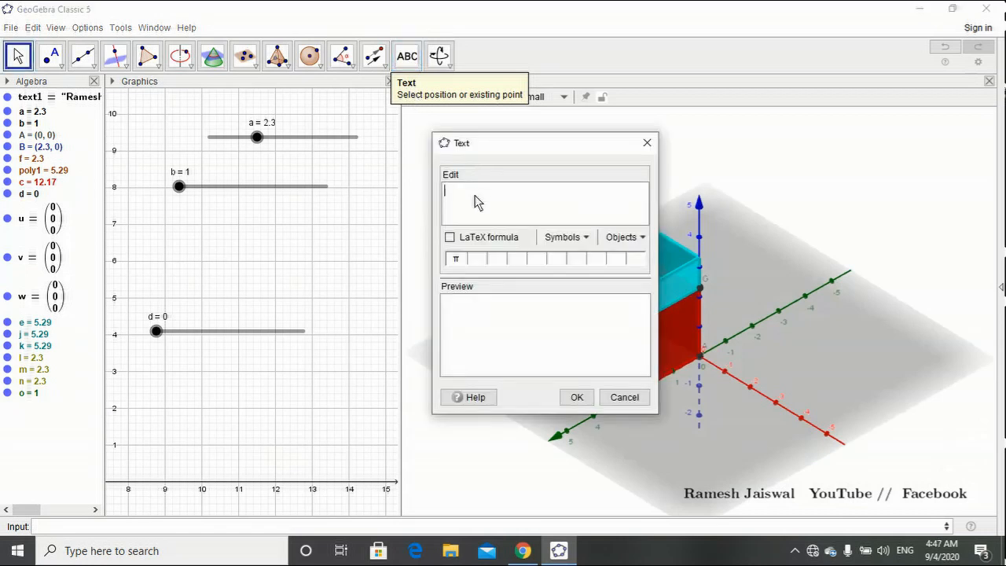
text(\tex)
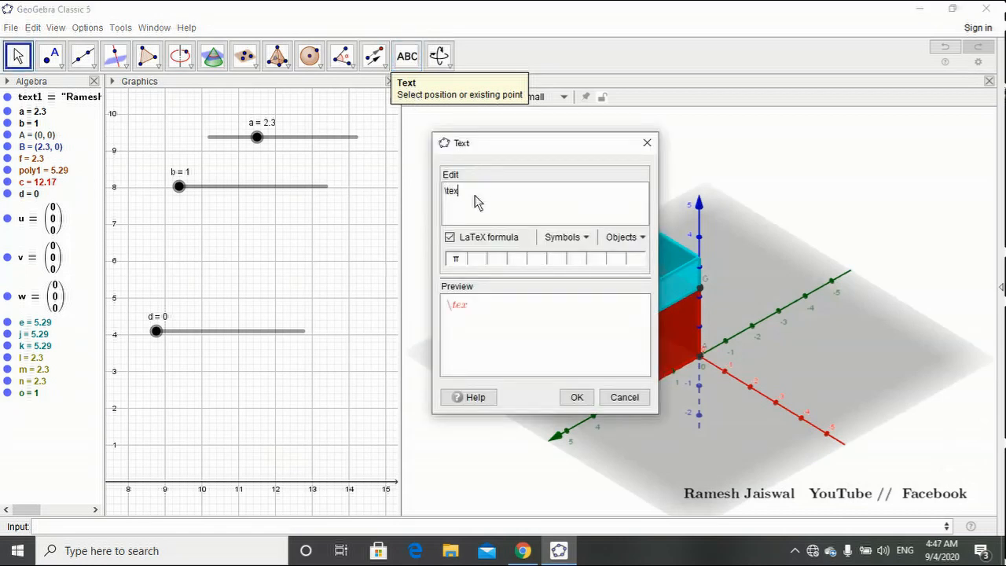
text(t{a^3)
click(563, 98)
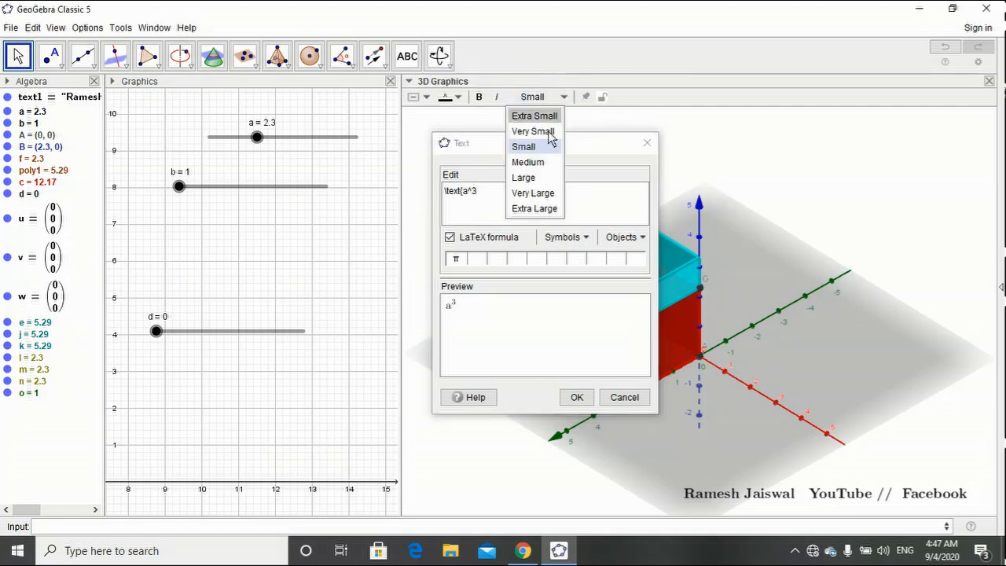
click(539, 177)
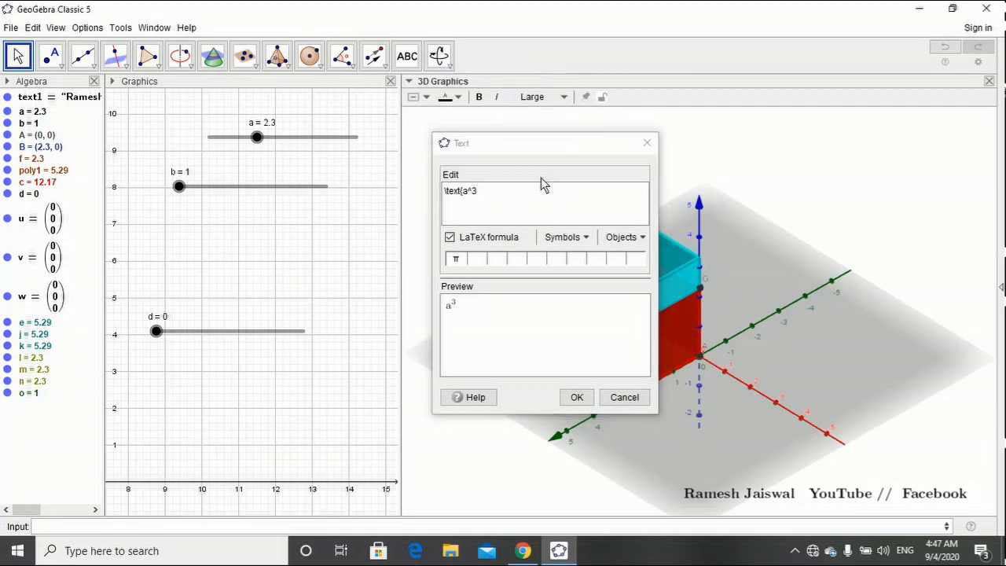
click(478, 97)
click(577, 397)
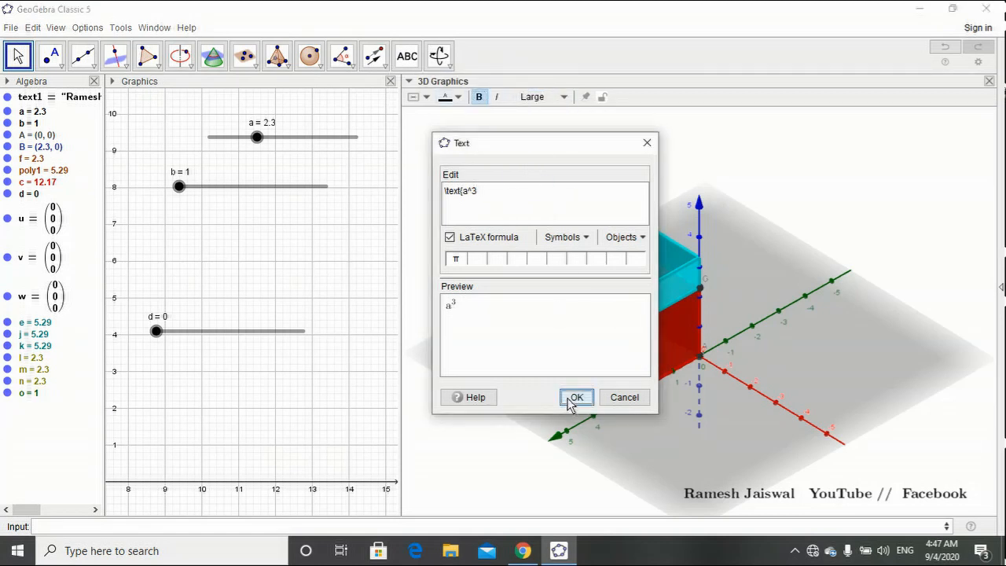
click(17, 56)
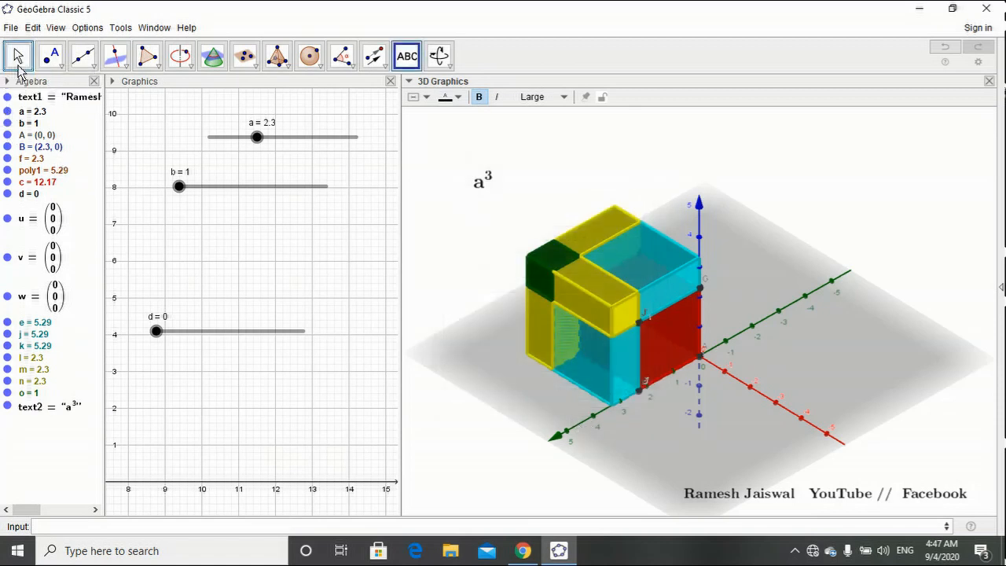
Set slider d to 1.7 and anchor the a³ text's starting point to vertex I of the large red cube.
drag(163, 322, 218, 315)
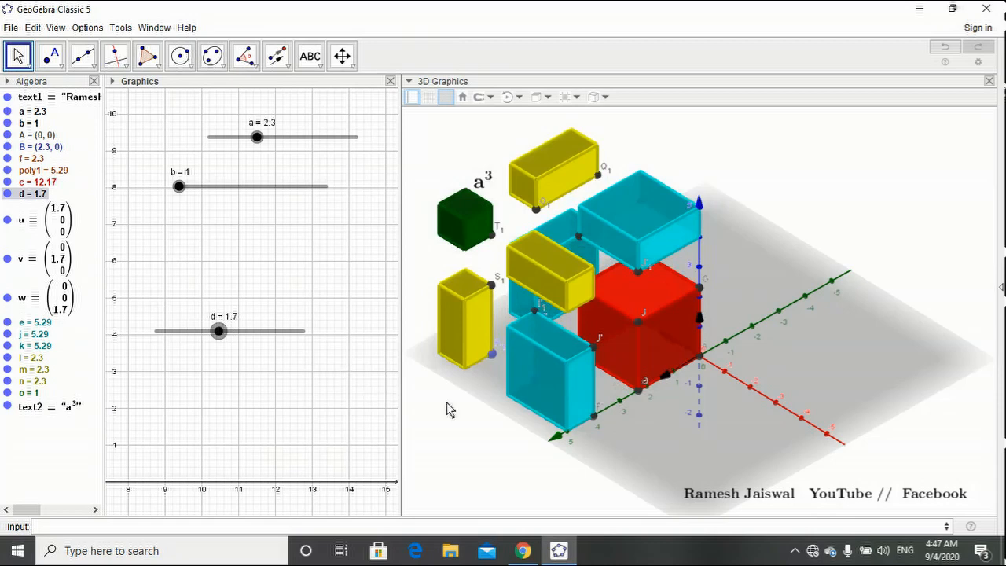
drag(476, 417, 529, 422)
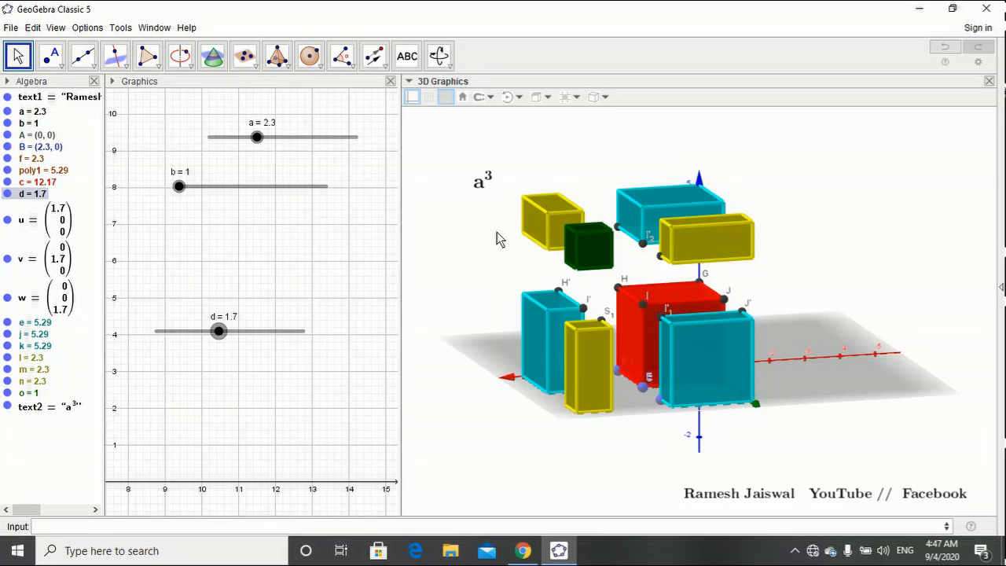
click(483, 187)
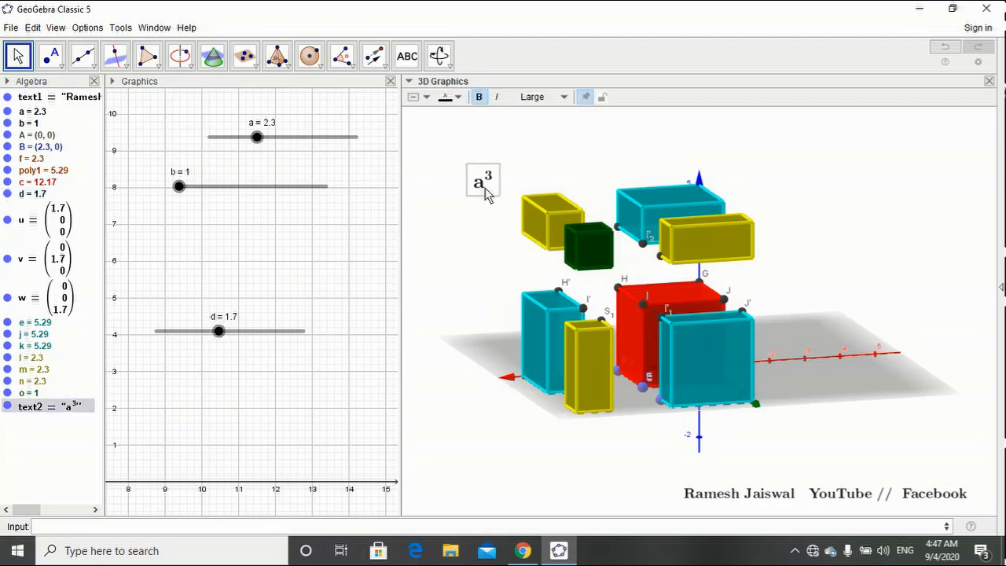
right_click(485, 190)
click(508, 329)
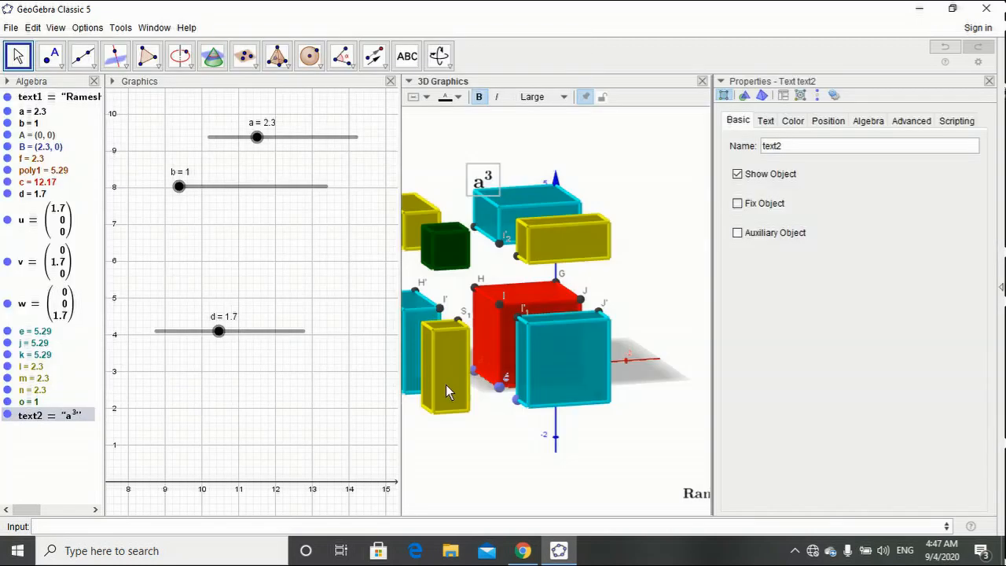
click(826, 126)
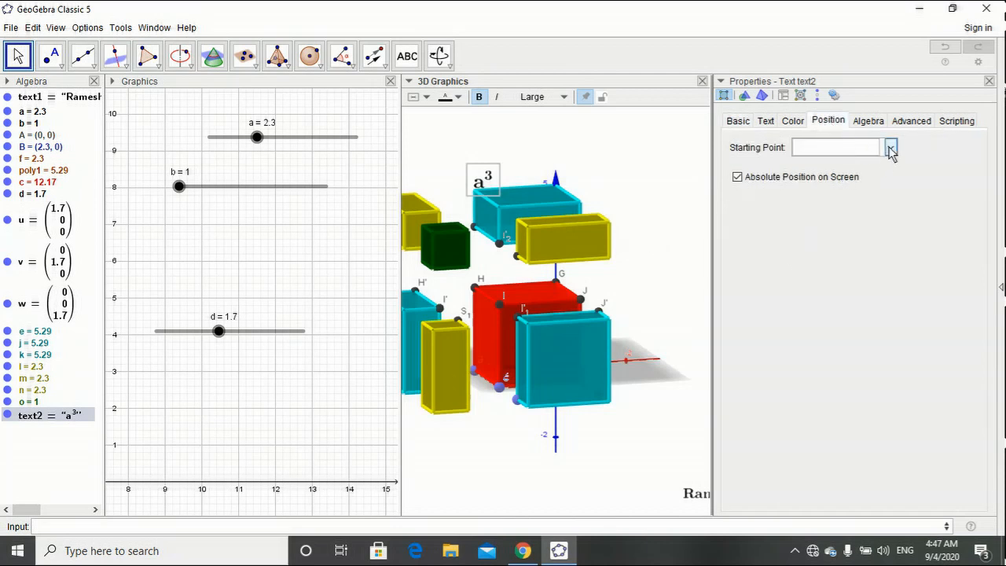
click(890, 147)
scroll(852, 224, down, 7)
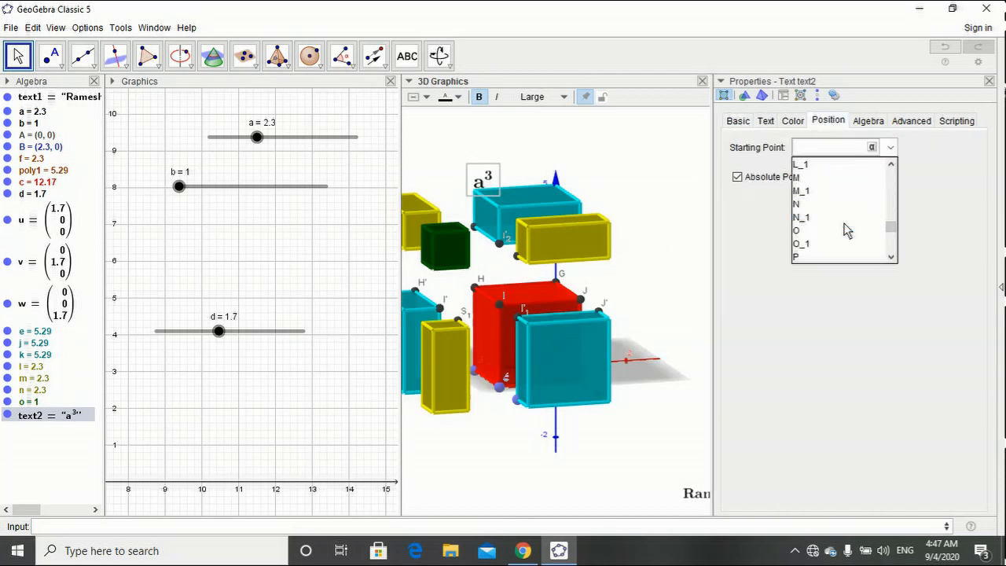
scroll(847, 230, up, 1)
scroll(847, 230, down, 3)
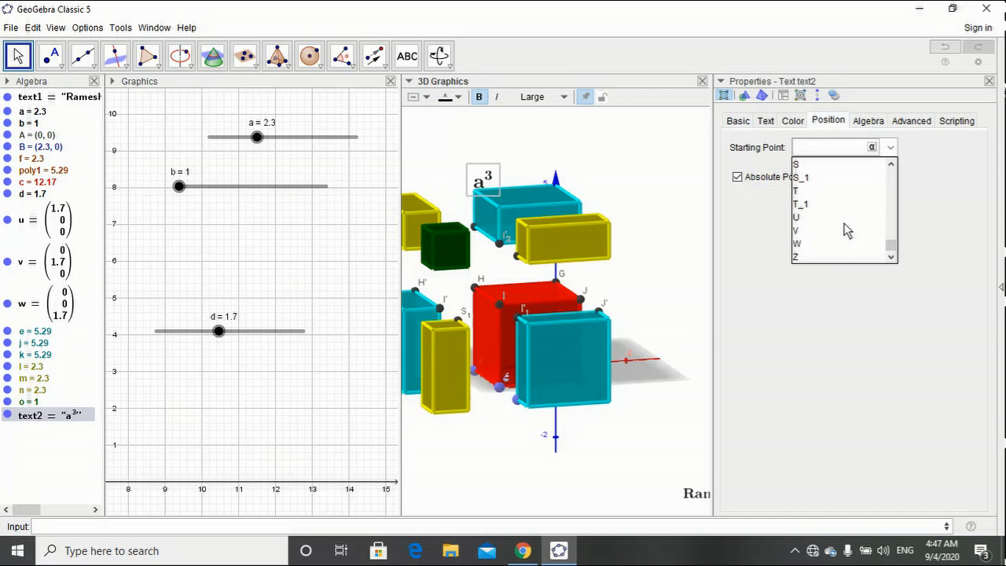
scroll(847, 229, up, 4)
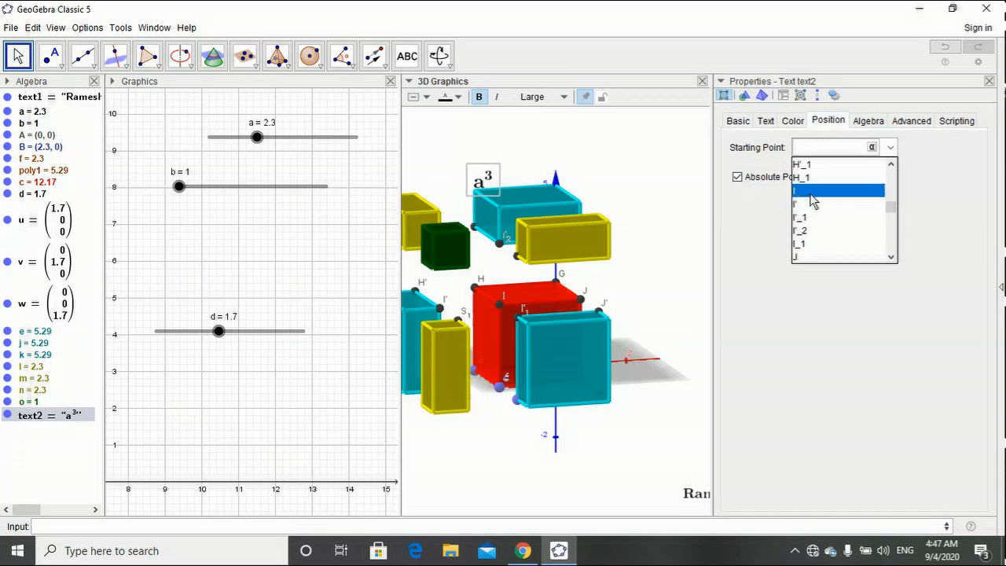
click(811, 196)
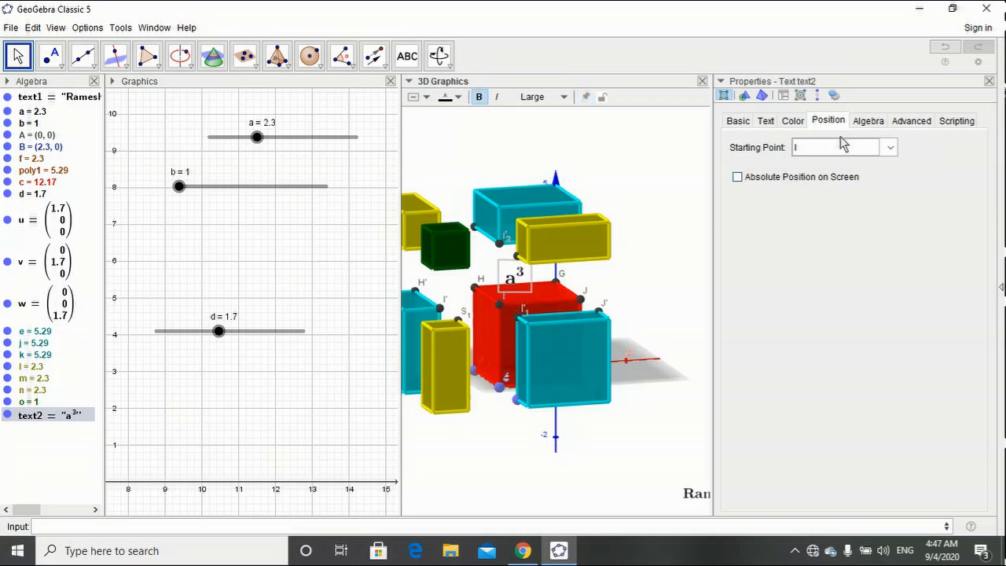
Set the a³ text's condition to show the object to d>=0.5, copy the condition and close its properties.
click(913, 124)
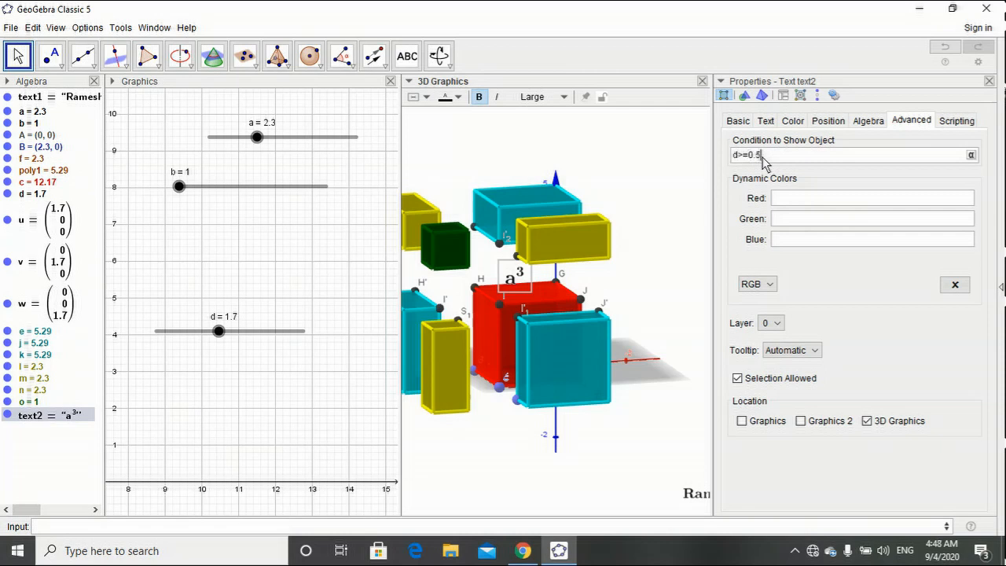
triple_click(764, 160)
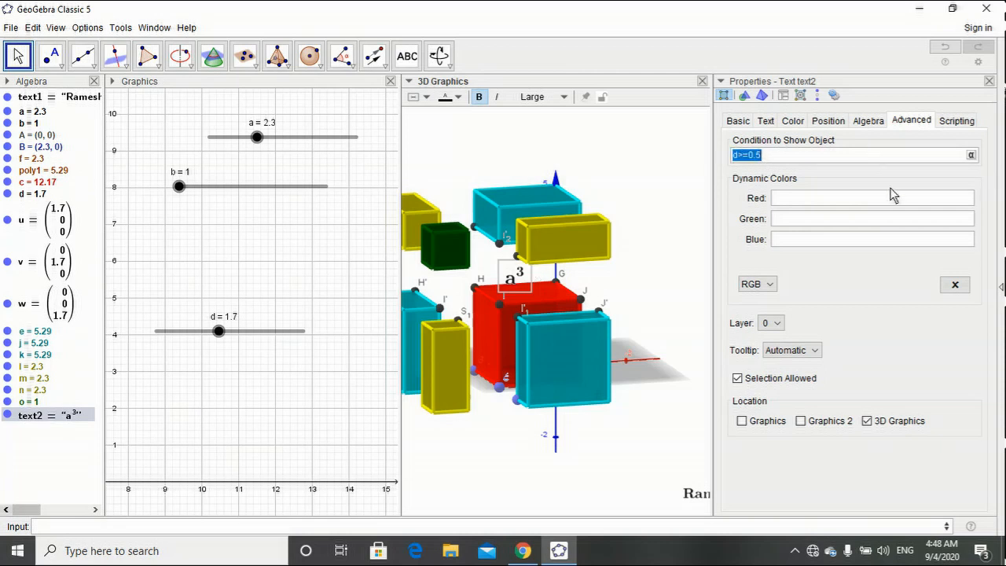
click(989, 82)
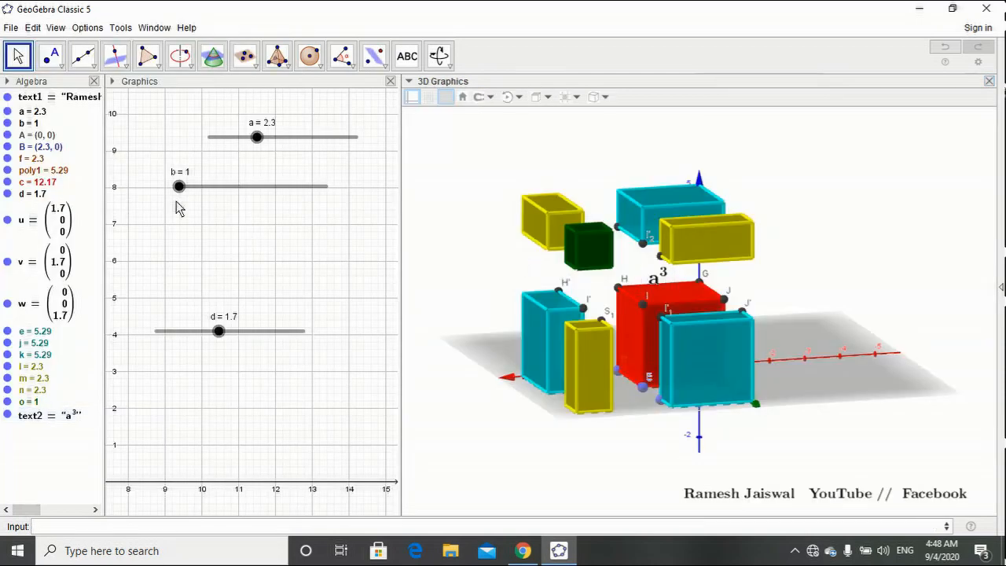
Set slider d to 2.8 and enlarge the a³ label on the red cube to Very Large.
mouse_move(179, 188)
mouse_down()
mouse_move(191, 197)
mouse_move(162, 197)
mouse_up()
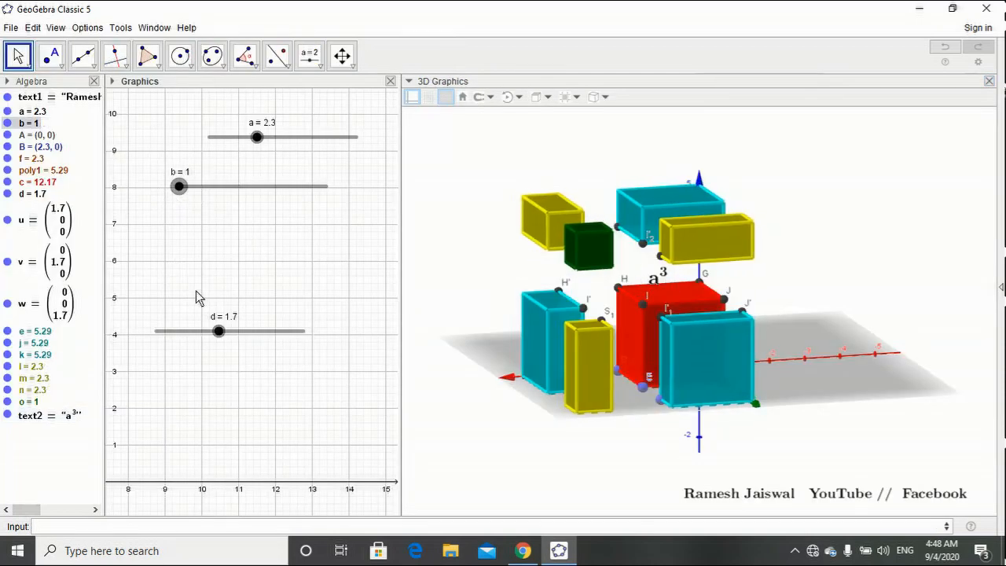
drag(215, 335, 261, 299)
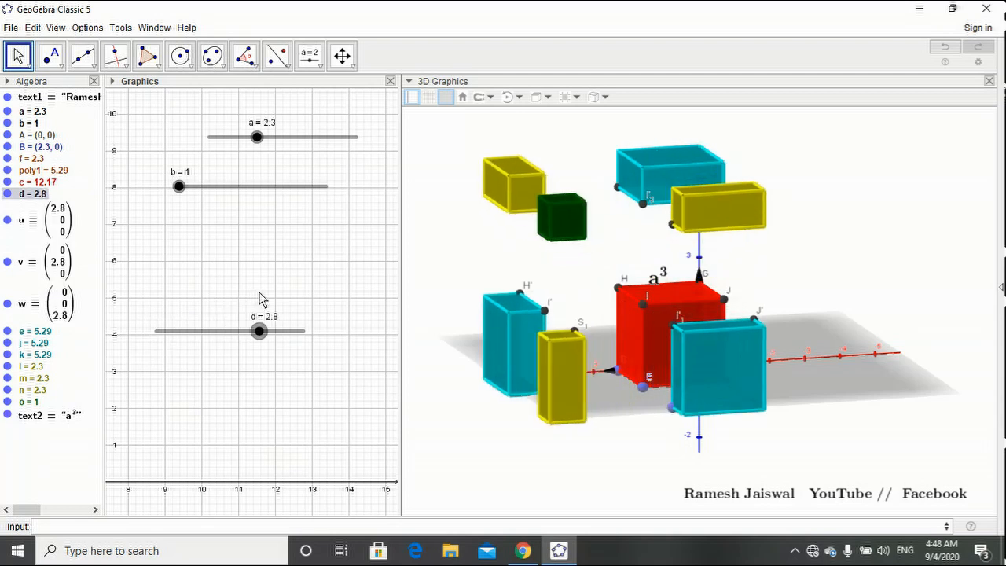
click(660, 281)
click(540, 97)
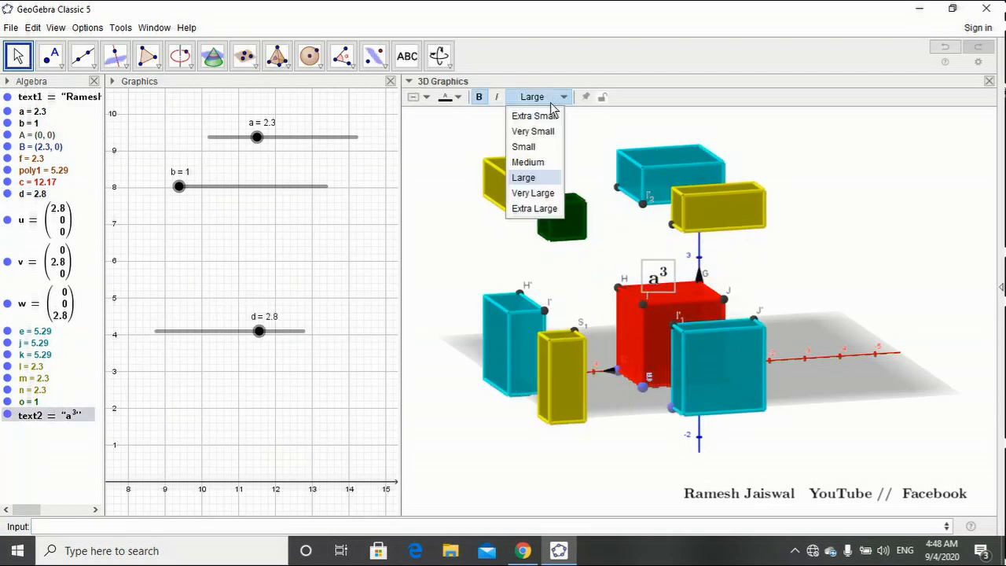
click(537, 193)
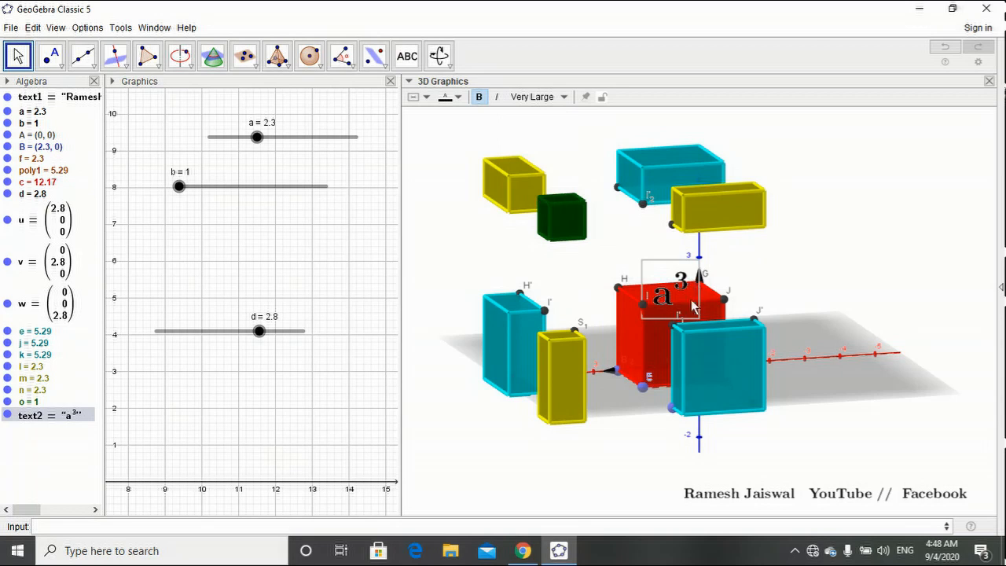
Move the a³ label slightly higher over the top face of the red cube and set slider d to 1.9.
drag(680, 308, 673, 296)
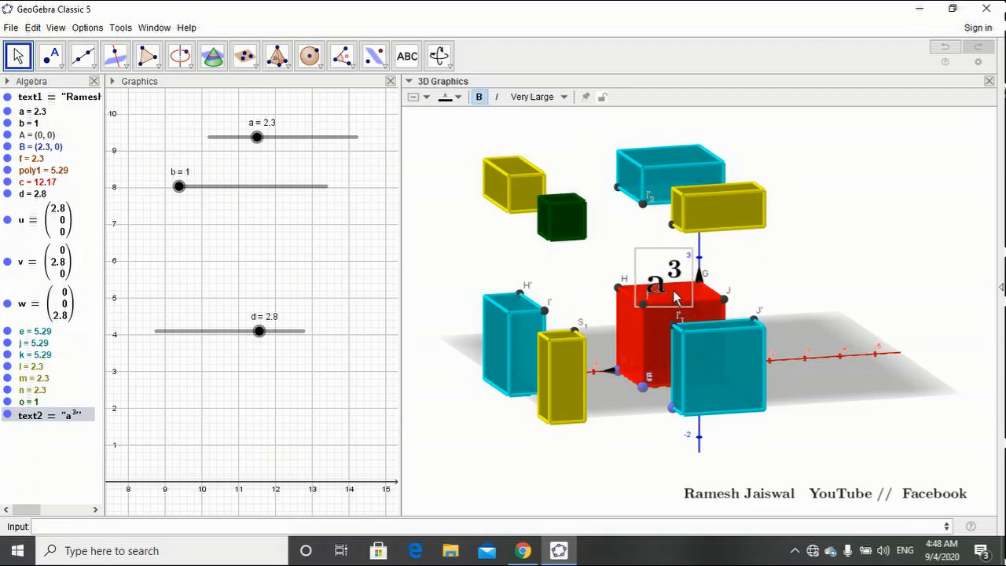
click(312, 221)
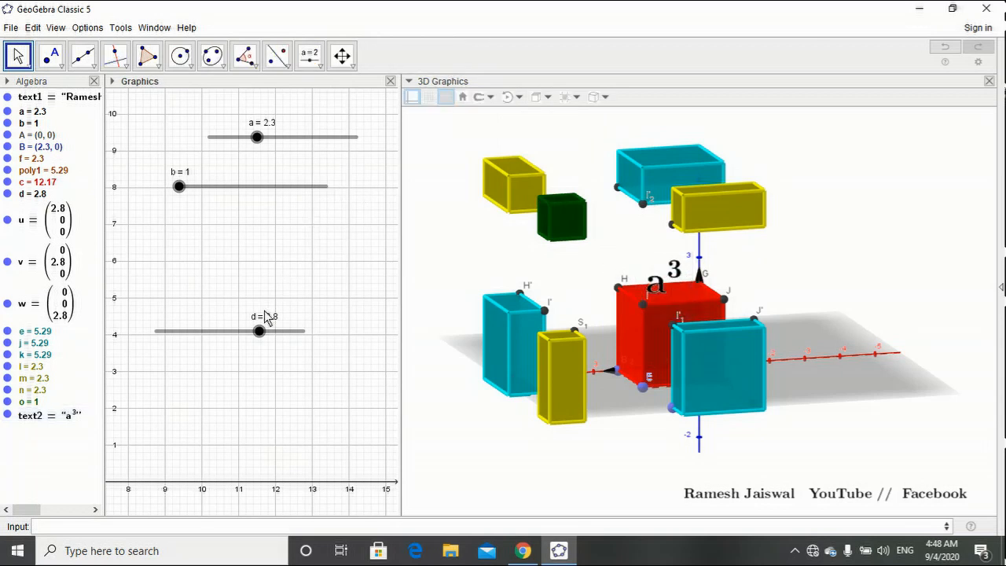
drag(260, 331, 228, 344)
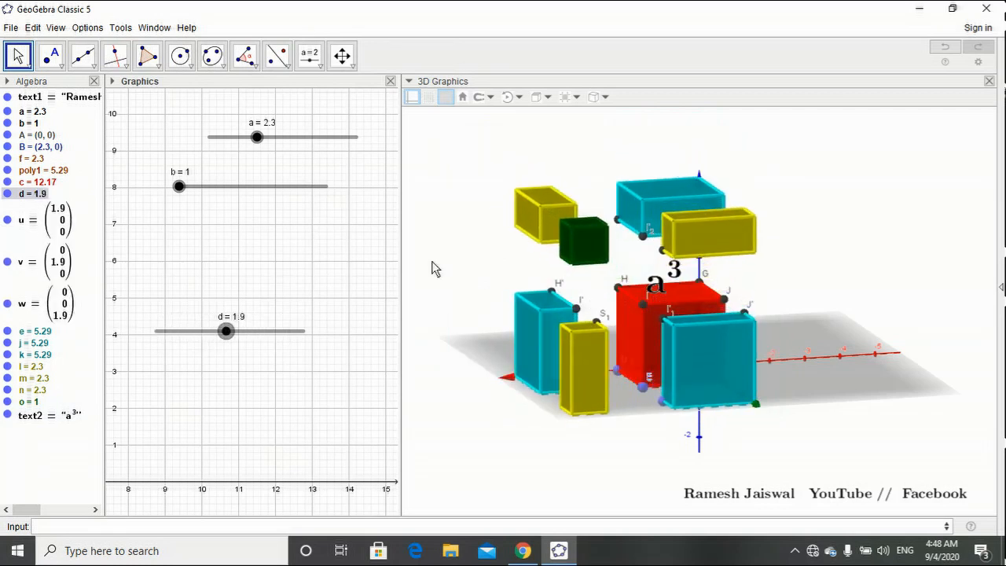
Add a LaTeX text reading b^3 in the empty area beside the blocks in the 3D view.
drag(432, 260, 451, 269)
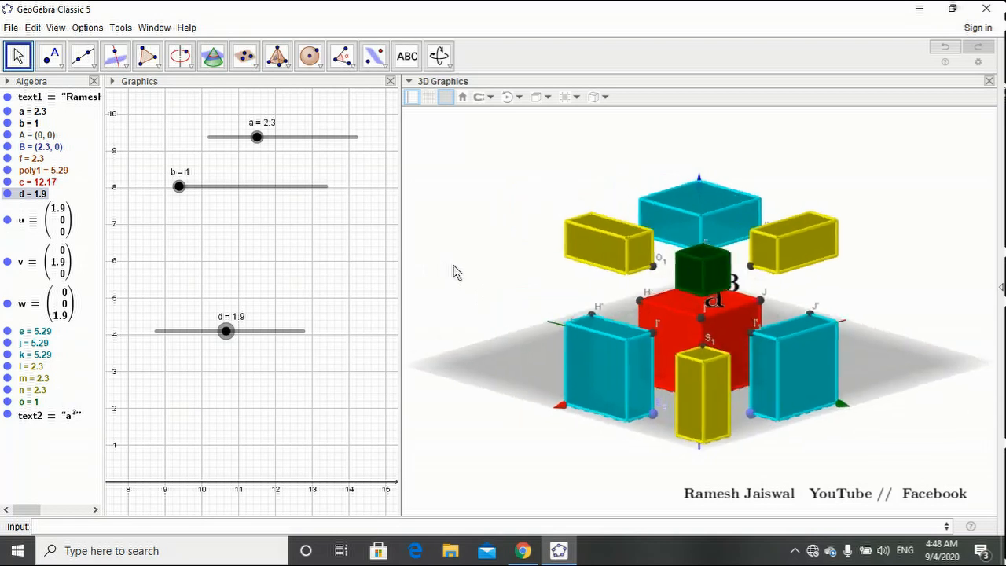
click(407, 57)
click(462, 197)
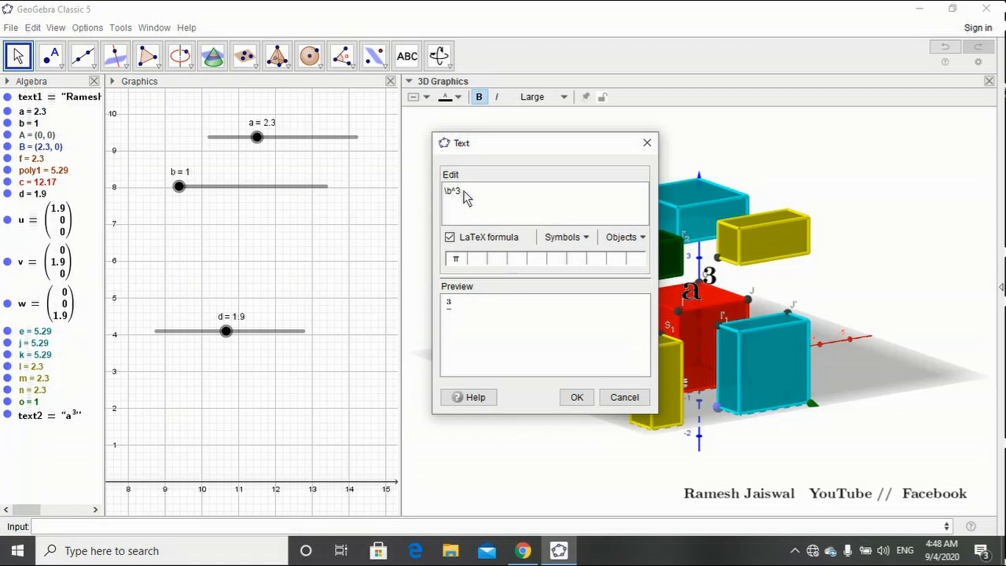
drag(463, 191, 445, 190)
key(BackSpace)
text(b^3)
click(575, 396)
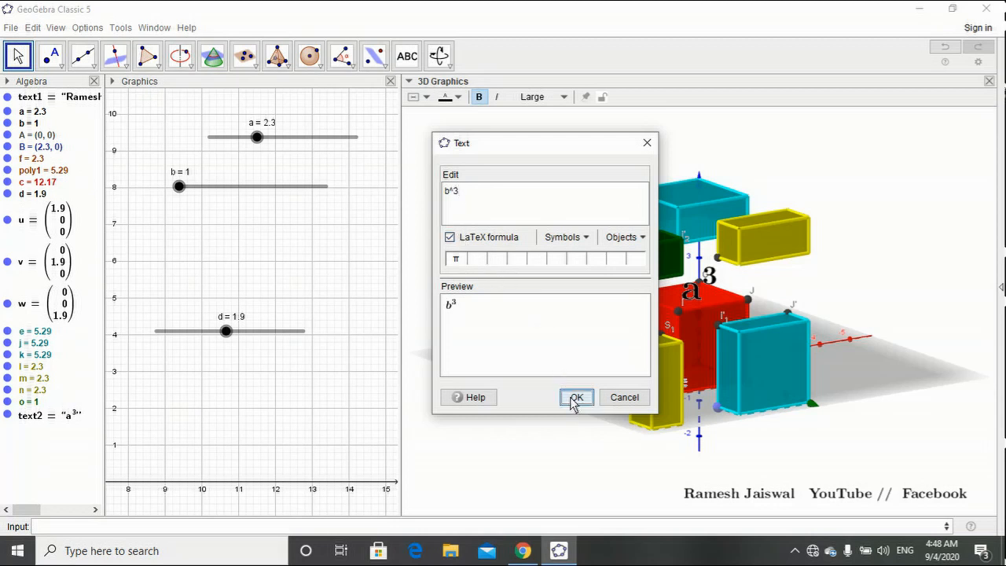
Select the b³ text and enlarge it to Very Large.
click(17, 55)
click(470, 213)
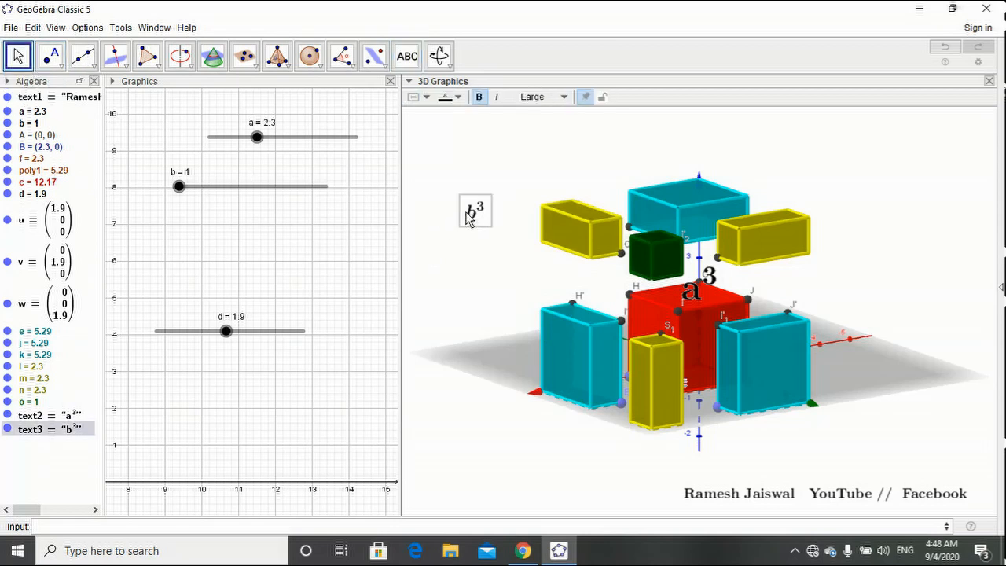
click(539, 97)
click(532, 193)
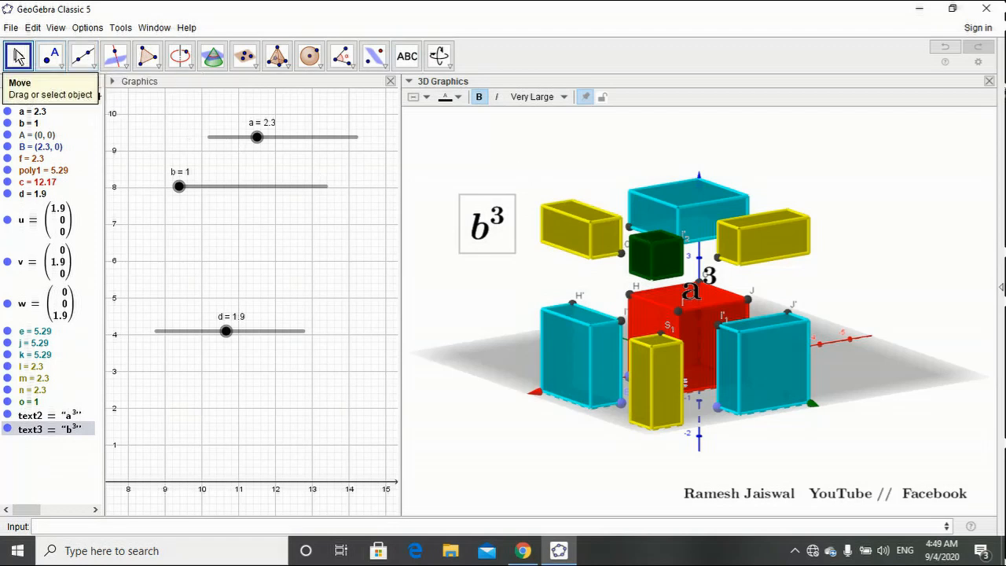
Anchor the b³ text's starting point to vertex T_1 of the green cube.
drag(859, 273, 818, 270)
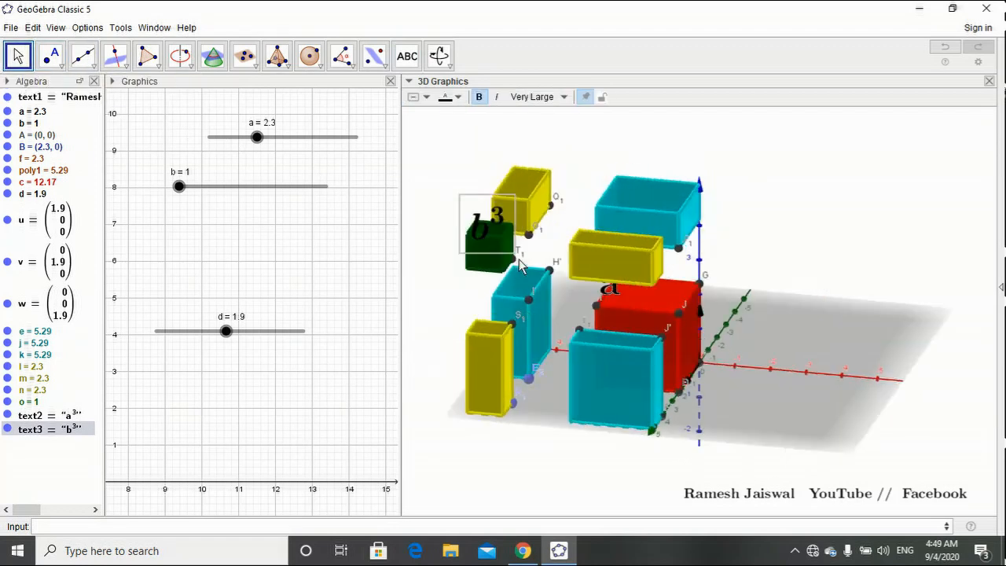
right_click(489, 220)
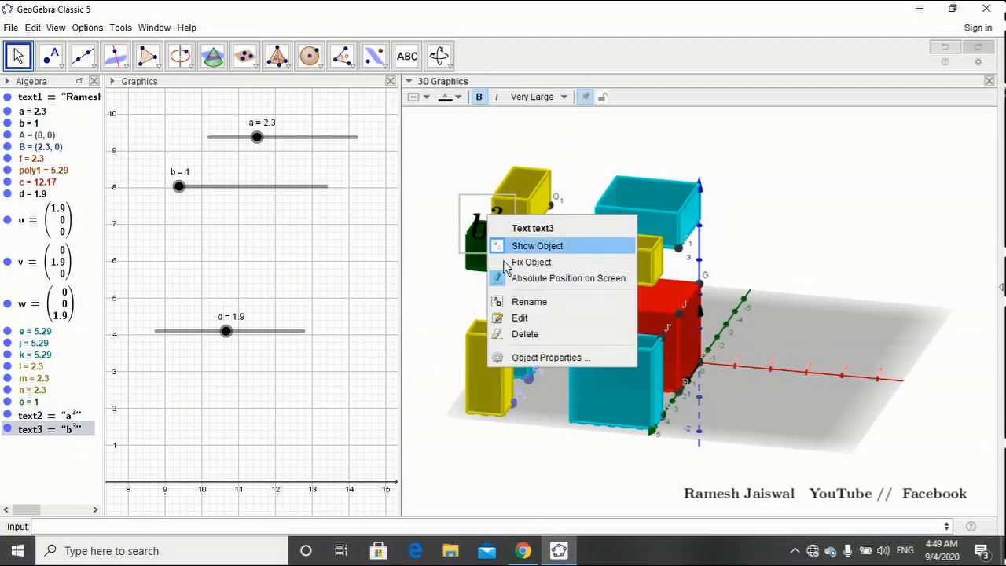
click(539, 356)
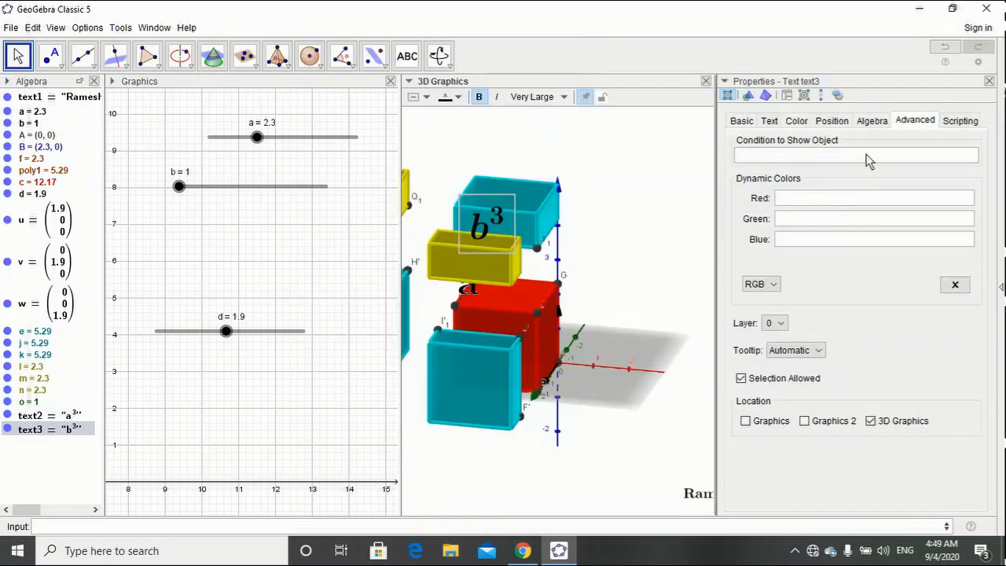
click(831, 123)
click(893, 148)
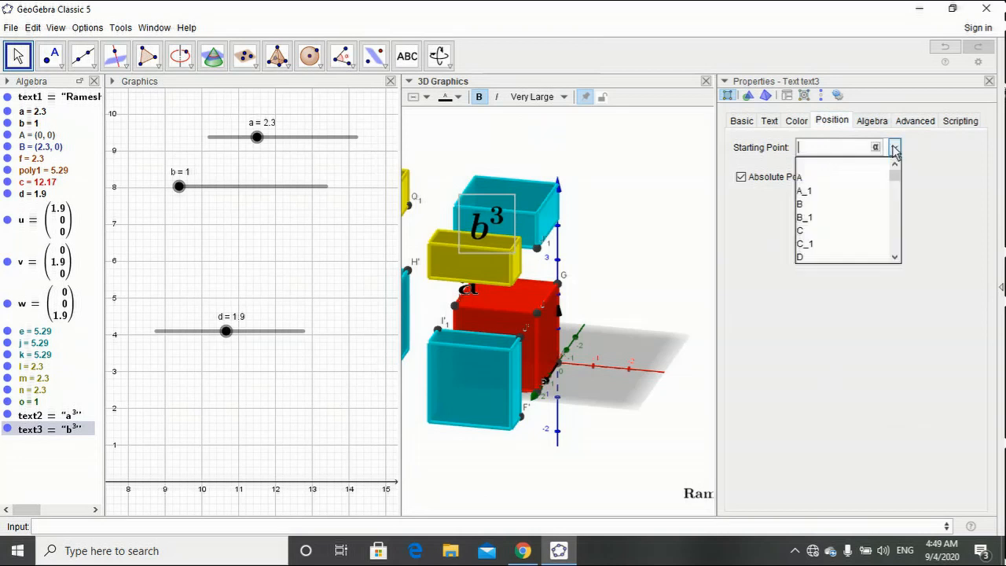
scroll(872, 188, down, 5)
scroll(848, 211, down, 6)
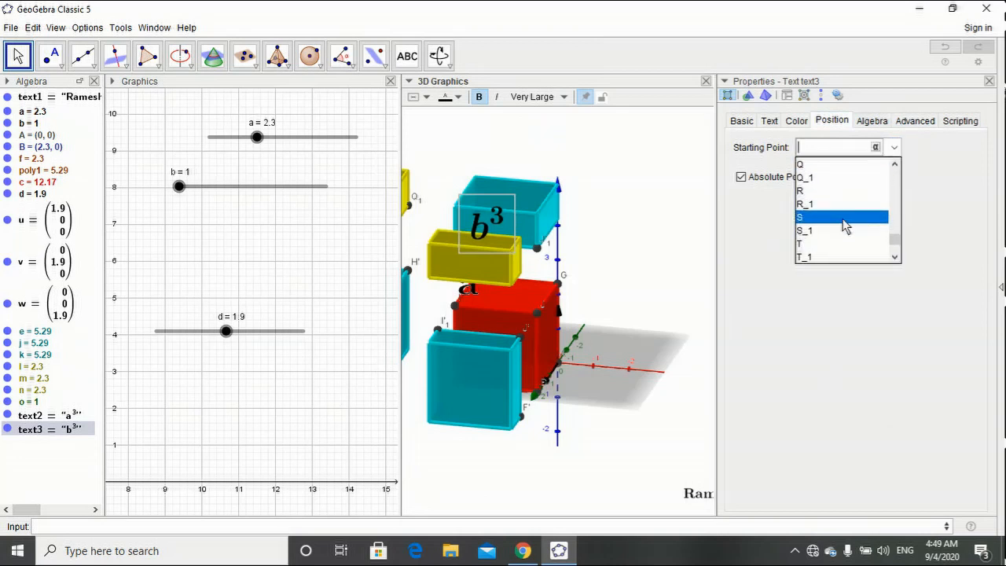
click(841, 206)
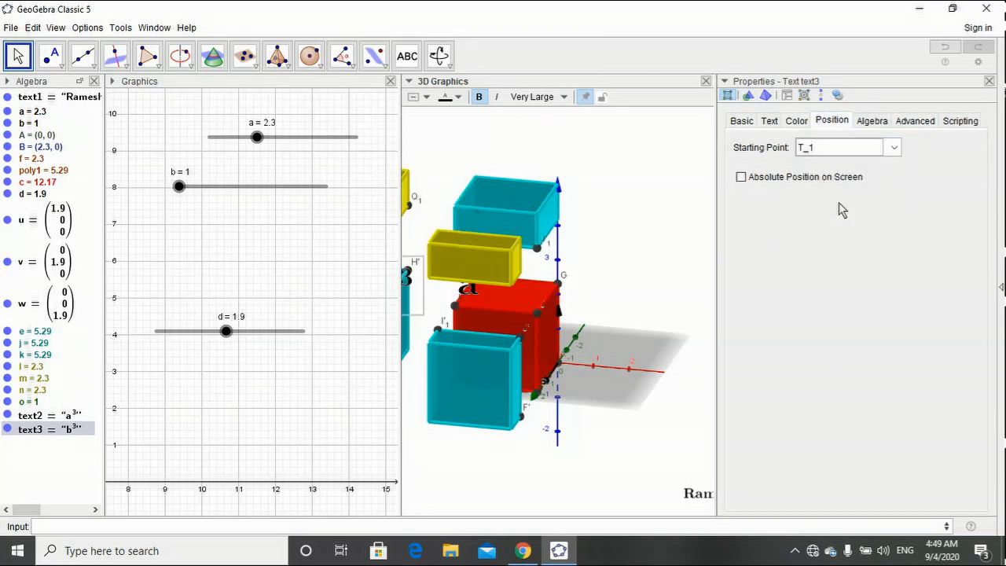
Set the b³ text's condition to show the object to d>=0.5 and close its properties.
click(903, 124)
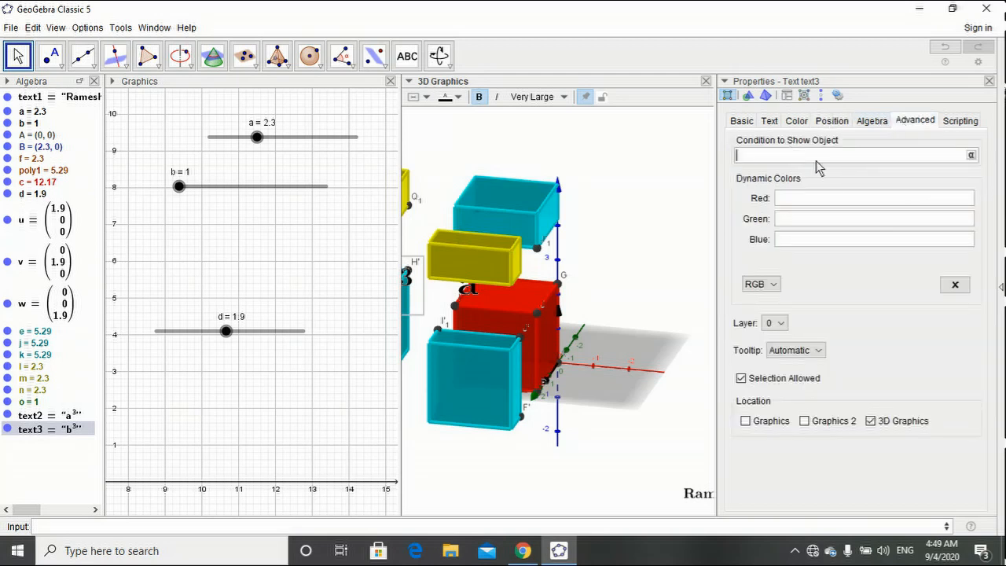
text(d>=0.5)
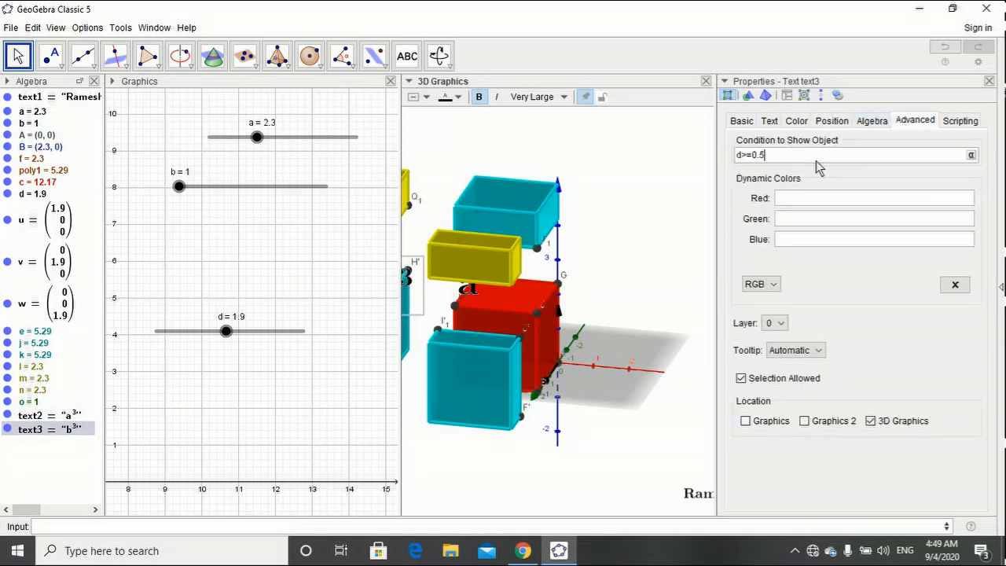
click(988, 81)
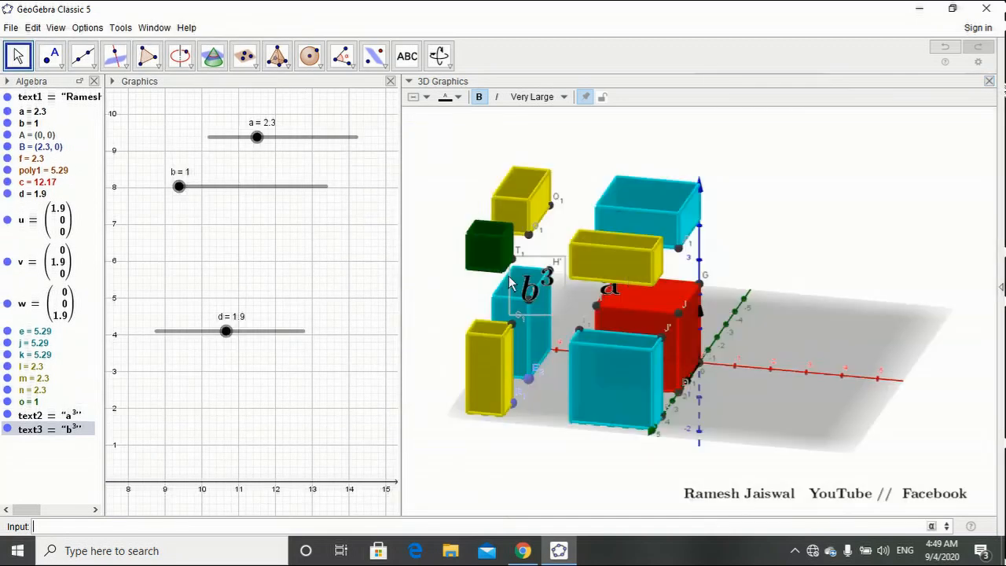
Move the b³ label up beside the green cube and set slider d to 1.8.
drag(536, 289, 526, 249)
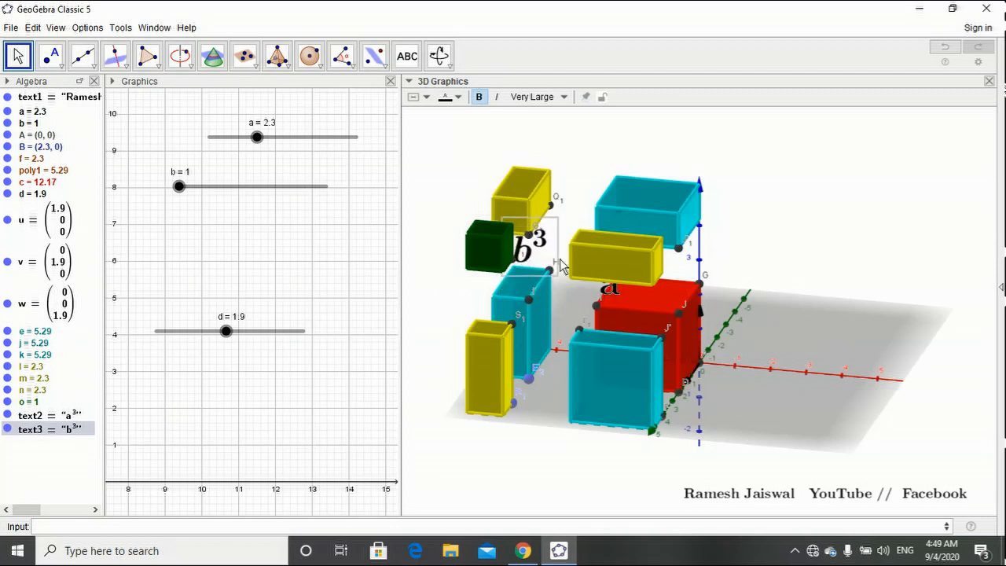
drag(778, 236, 749, 247)
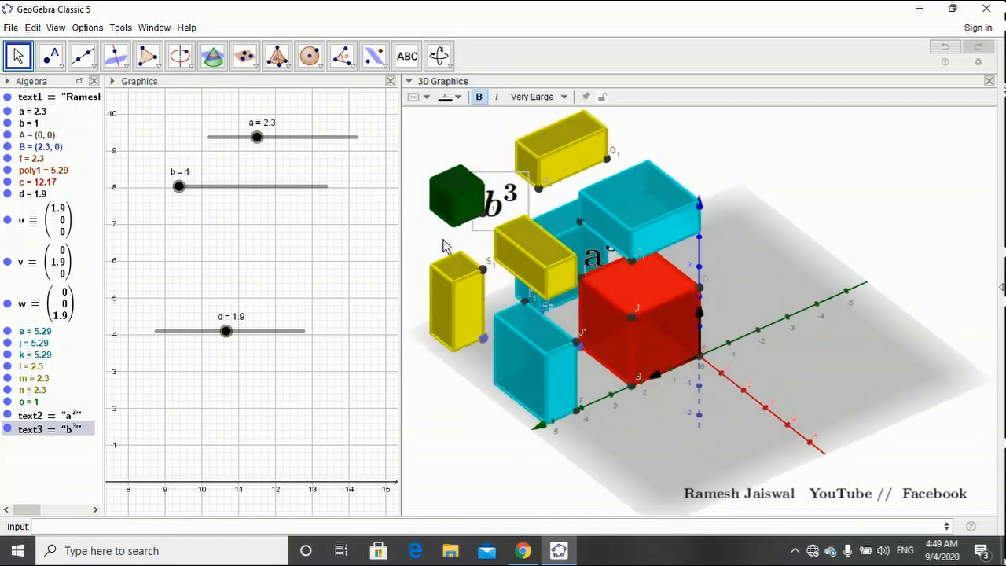
mouse_move(226, 330)
mouse_down()
mouse_move(157, 336)
mouse_move(258, 330)
mouse_move(135, 328)
mouse_move(223, 331)
mouse_up()
drag(433, 386, 502, 443)
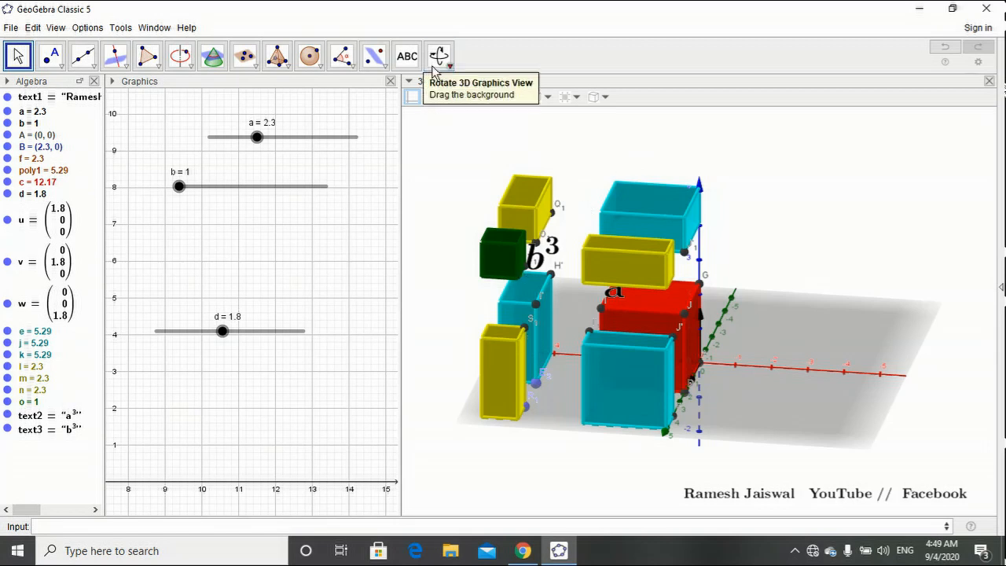
Add a LaTeX text showing ab² with upright letters above the rear yellow block.
click(406, 56)
click(537, 149)
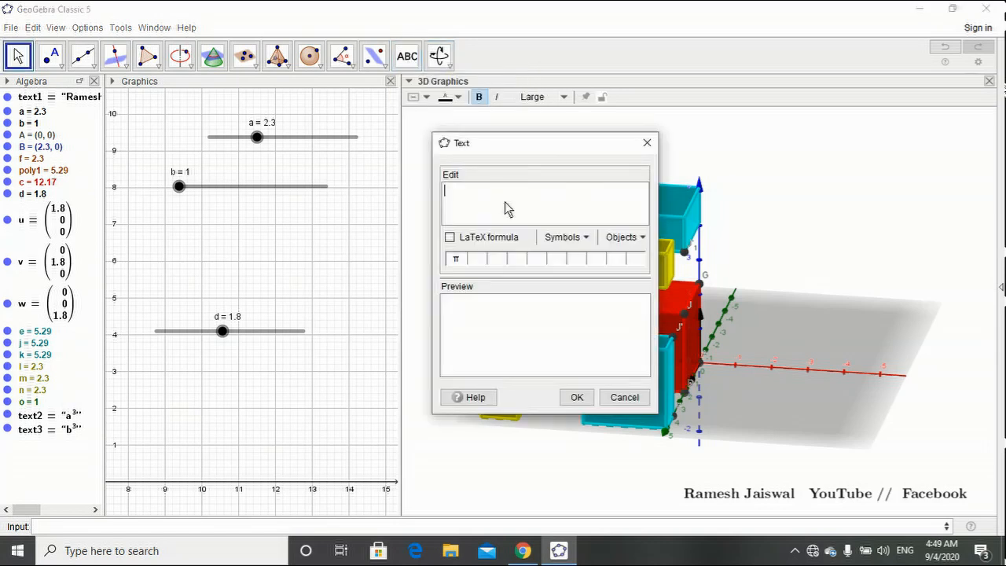
text(\text{)
key(BackSpace)
text(ab)
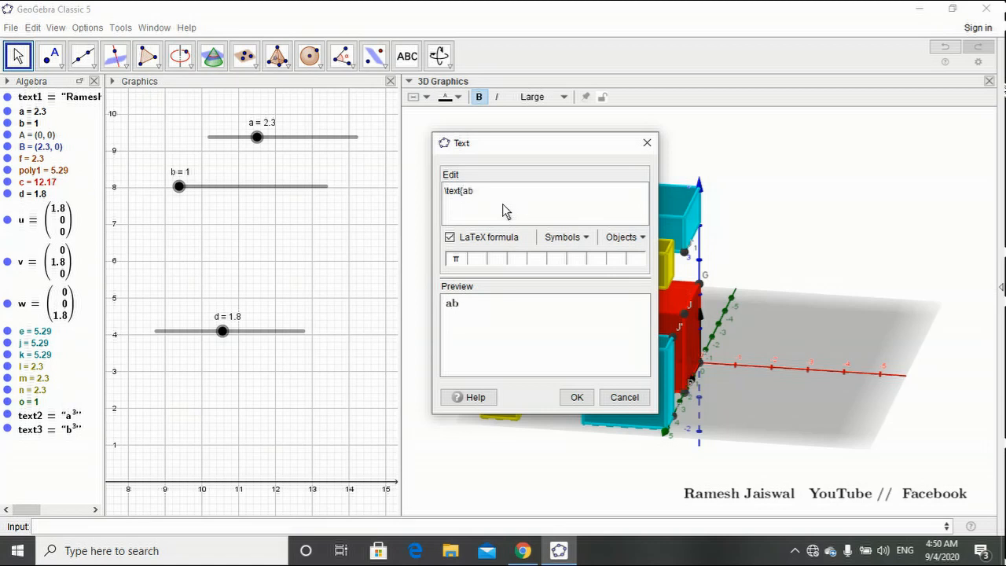
text(^2)
click(575, 397)
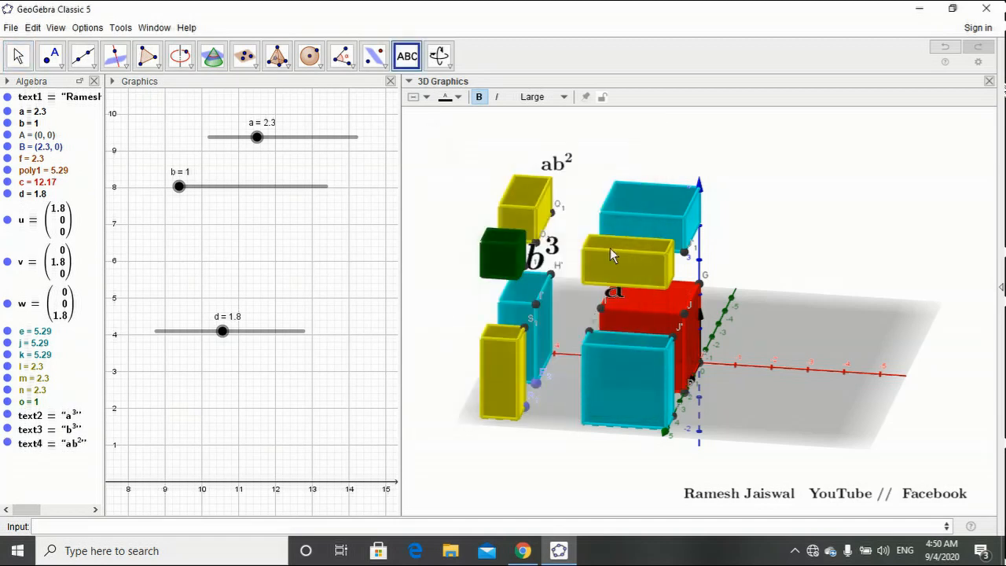
Add two more LaTeX texts reading ab^2, one above the other, over the upper cyan block.
click(618, 192)
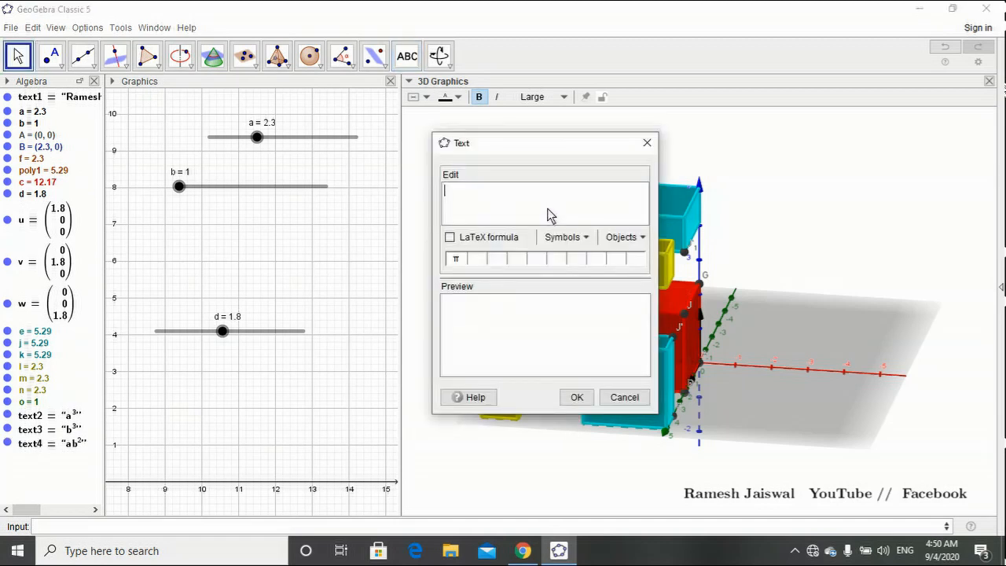
text(\)
key(BackSpace)
text(ab^2)
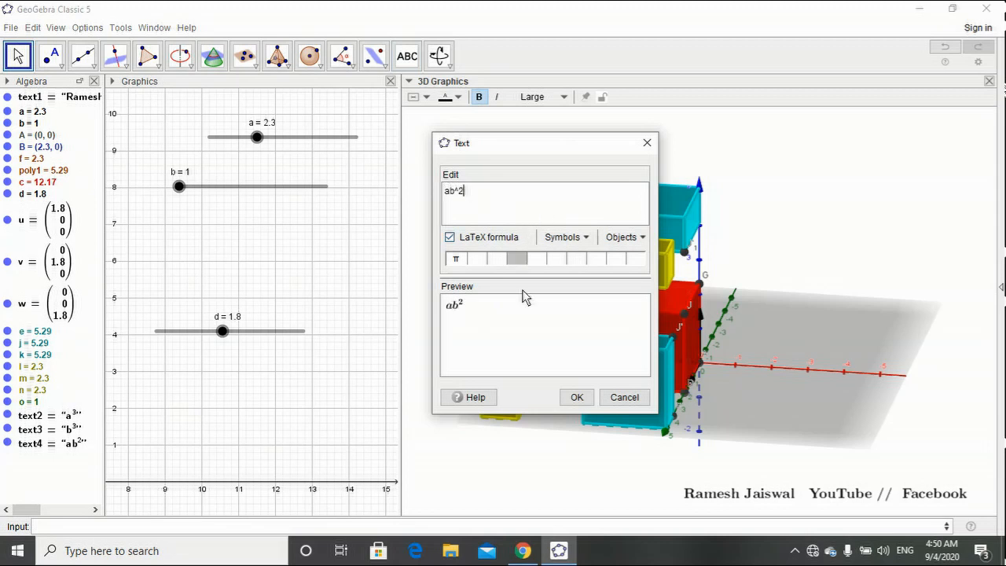
click(574, 398)
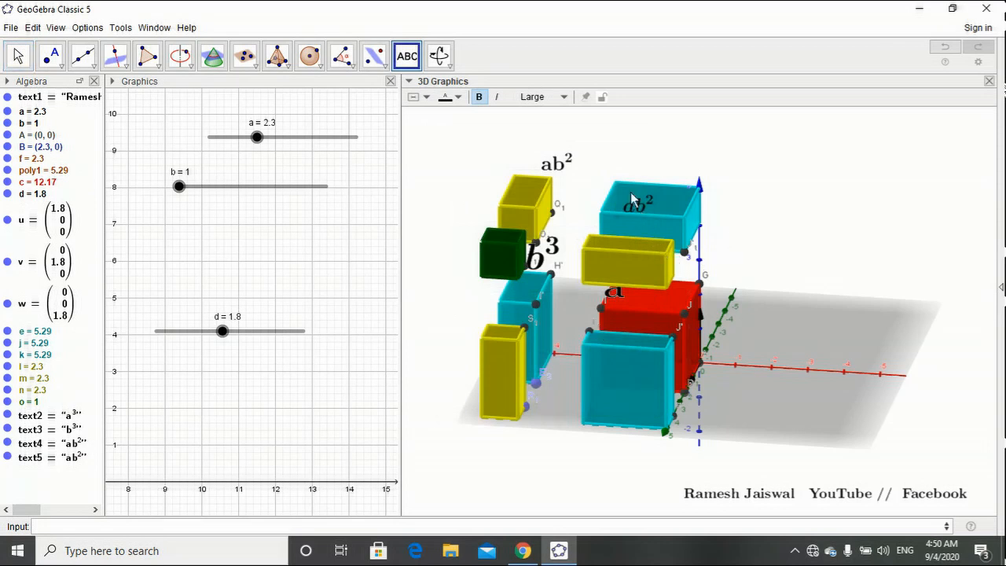
click(611, 173)
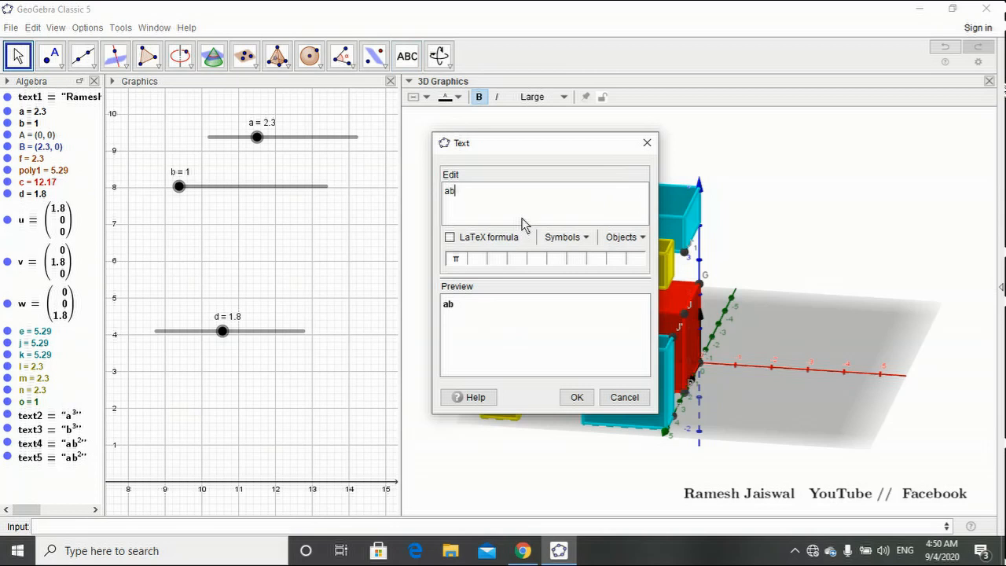
text(ab^2)
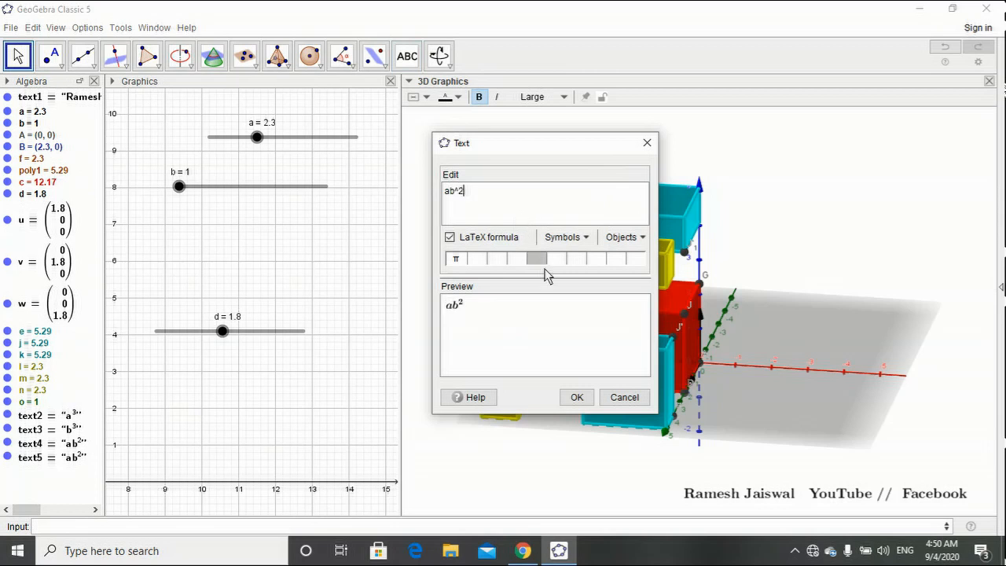
click(575, 397)
Add LaTeX texts reading a^2b beside the blue vertical axis and above the upper cyan block.
click(713, 230)
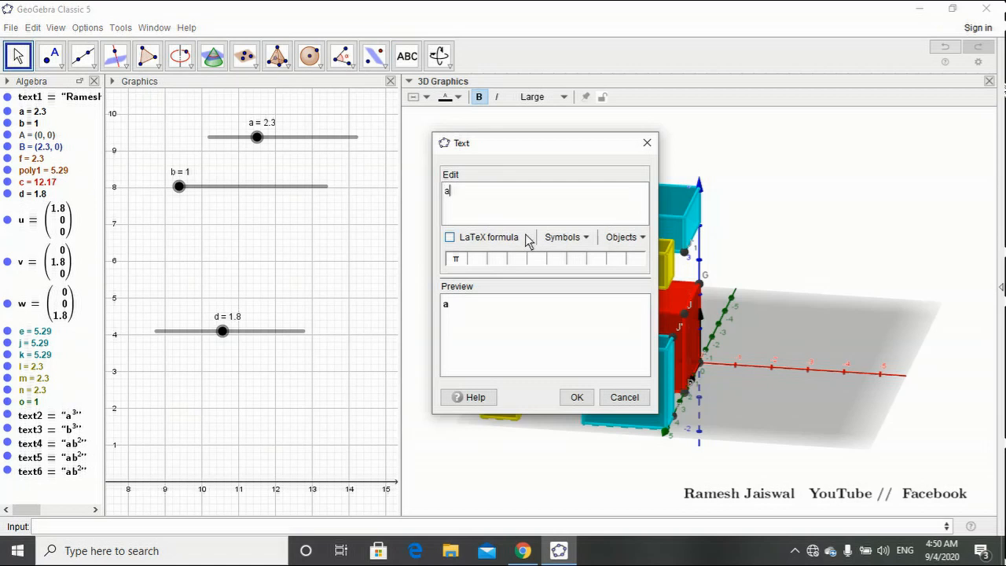
text(a^2b)
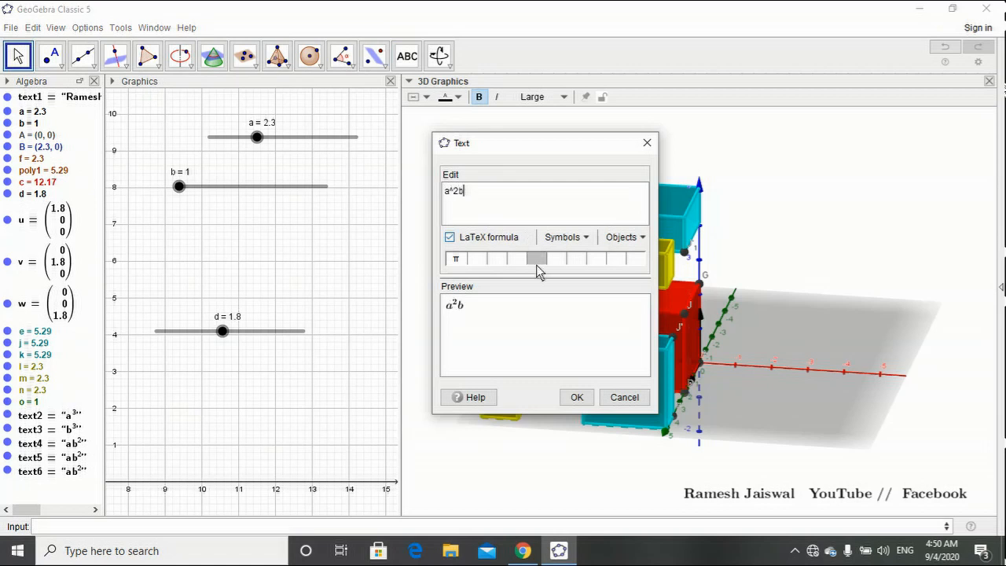
click(575, 396)
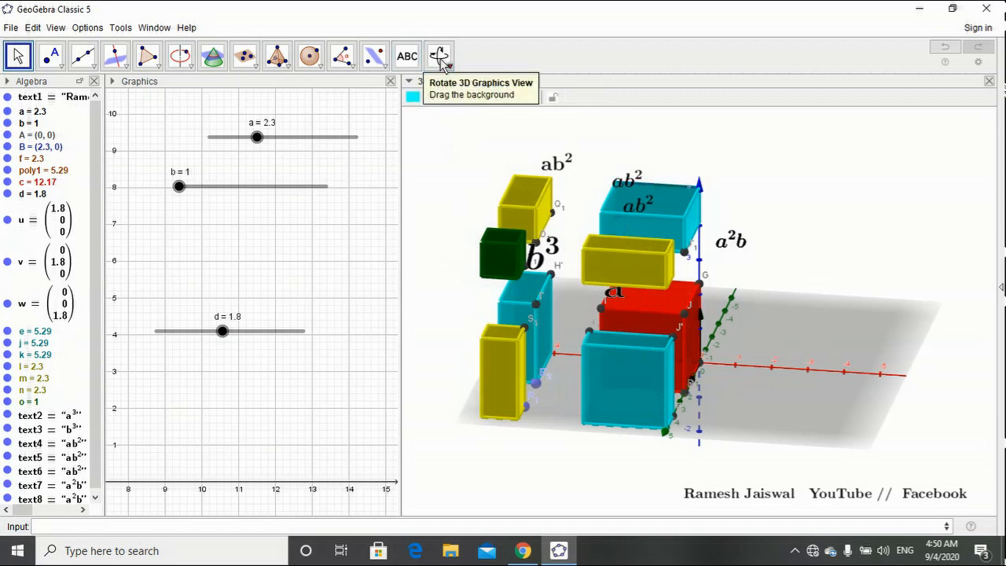
click(406, 55)
click(609, 146)
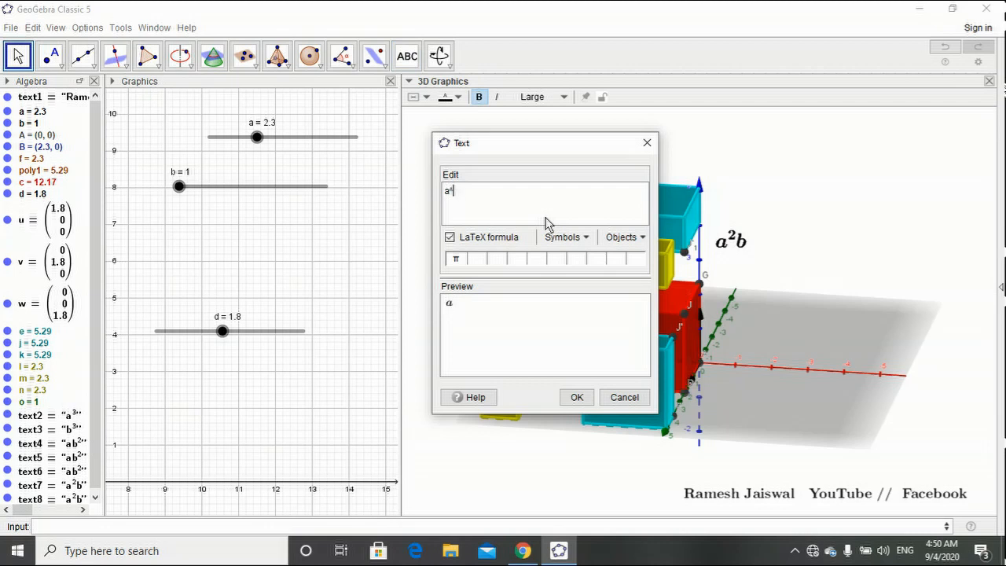
text(a^2b)
click(576, 397)
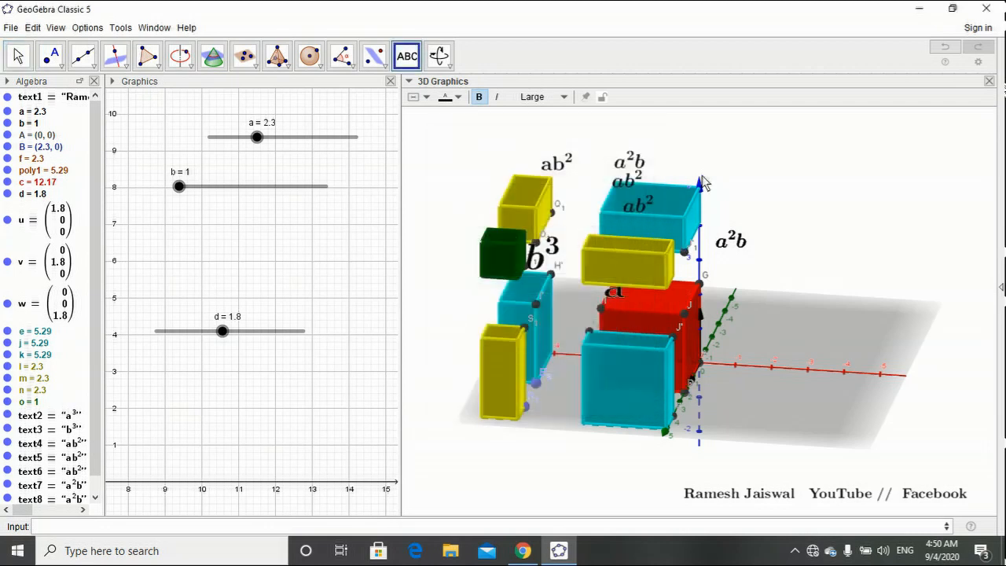
Add another LaTeX text reading a^2b beside the upper end of the blue vertical axis.
click(703, 175)
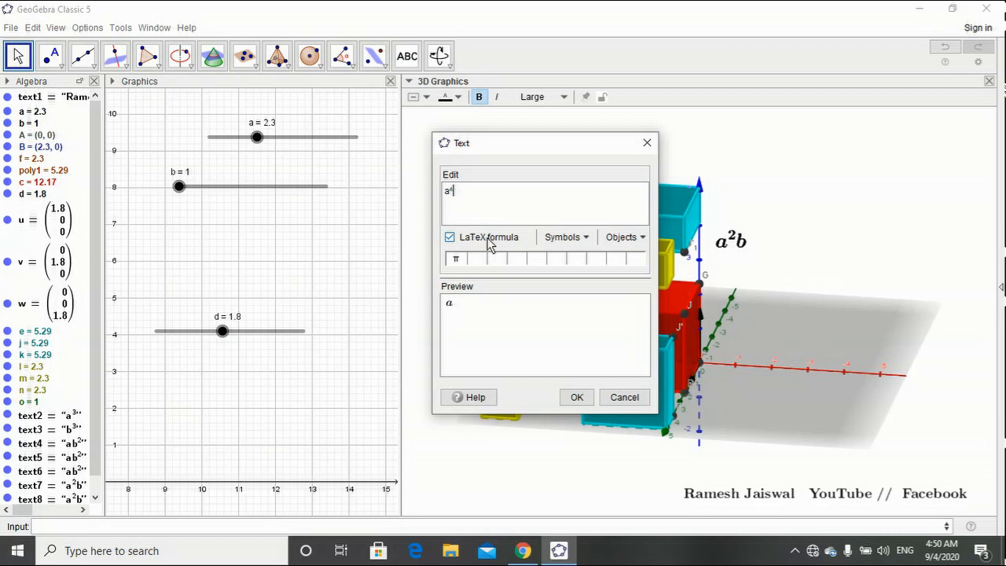
text(a^2b)
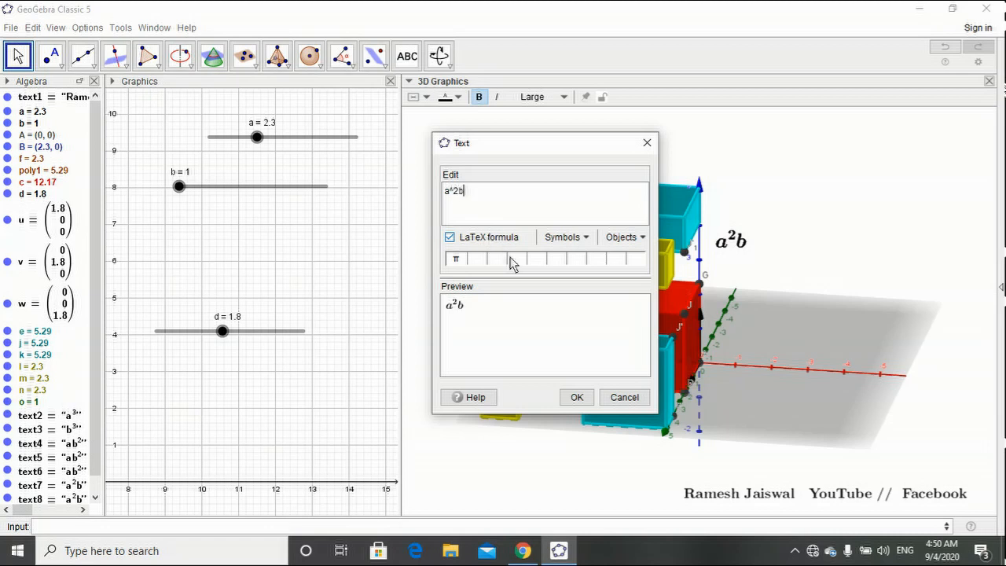
click(576, 397)
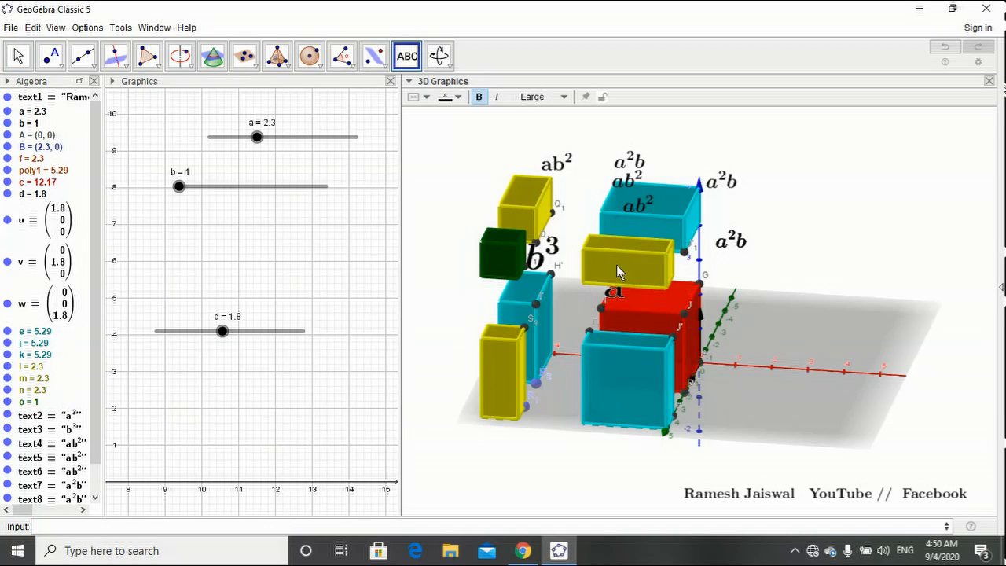
Set slider a to 2.9.
click(20, 57)
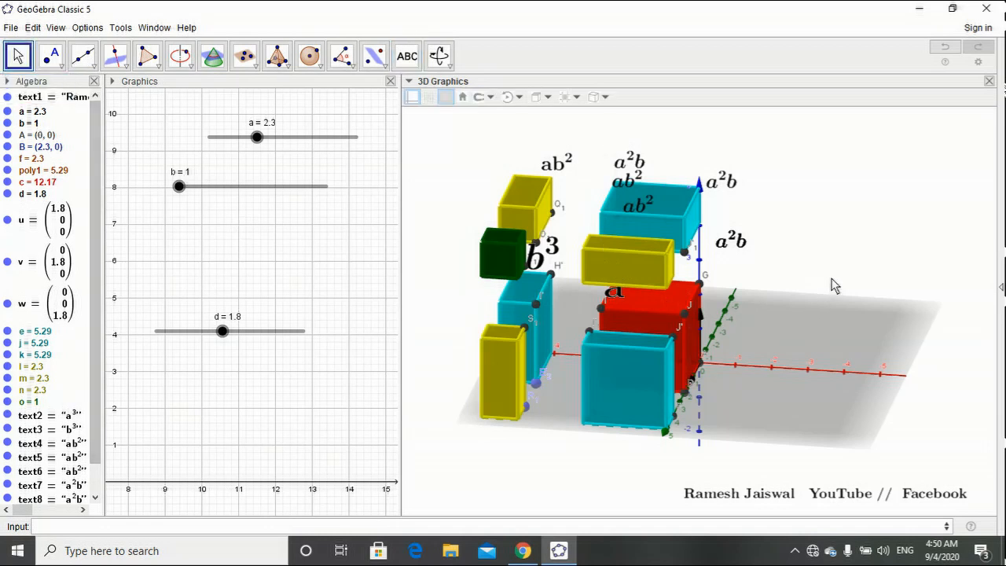
drag(835, 285, 603, 282)
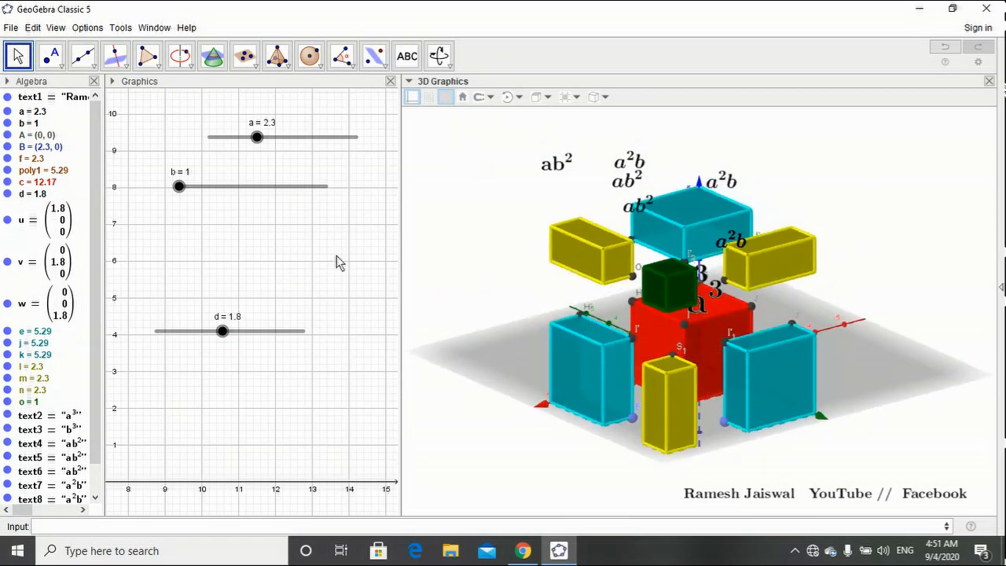
drag(256, 139, 279, 155)
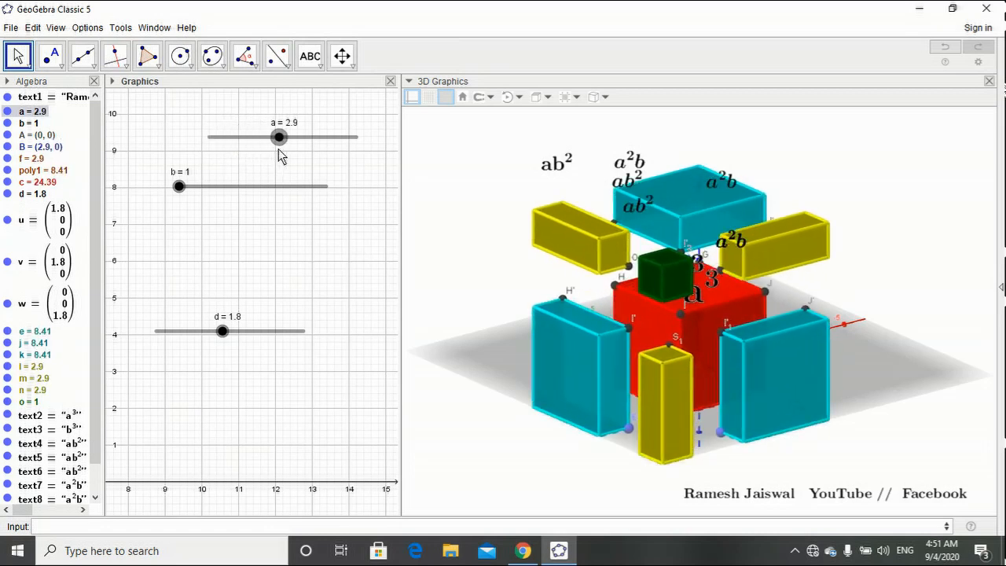
Move three of the a²b labels apart into the clear area beside the blue vertical axis, including the one over the upper cyan block.
mouse_move(813, 288)
mouse_down()
mouse_move(836, 293)
mouse_move(825, 298)
mouse_up()
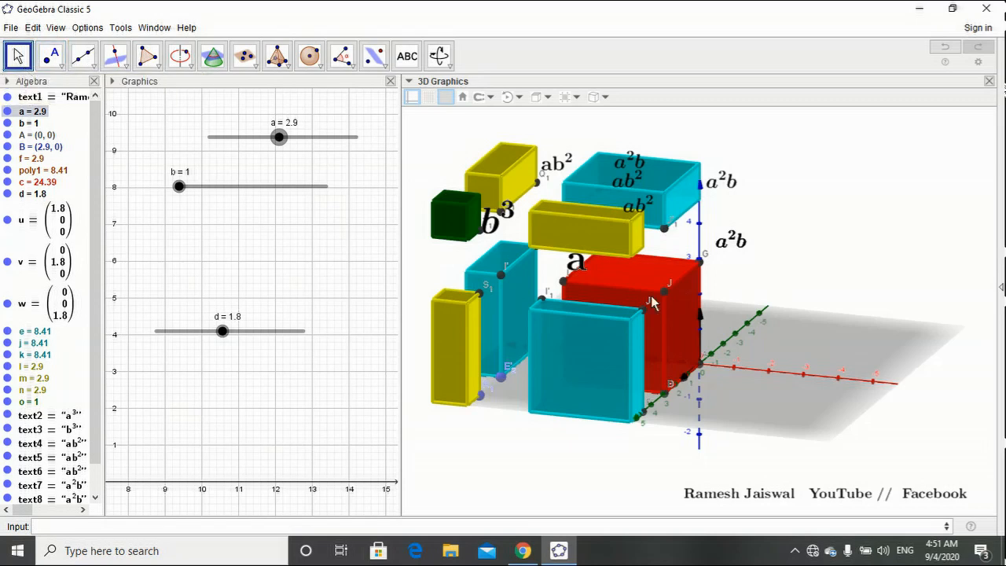
drag(844, 318, 851, 296)
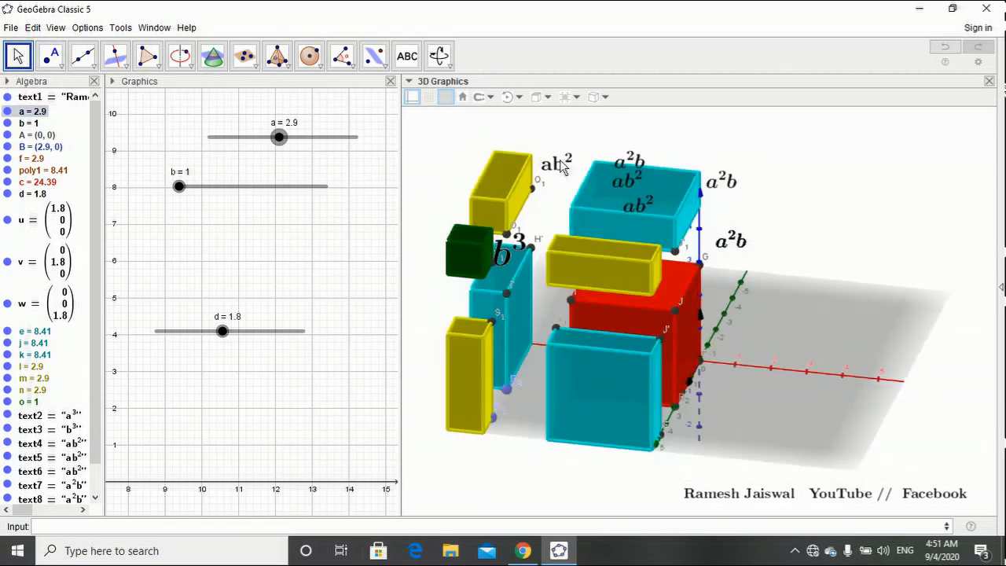
click(728, 192)
click(736, 243)
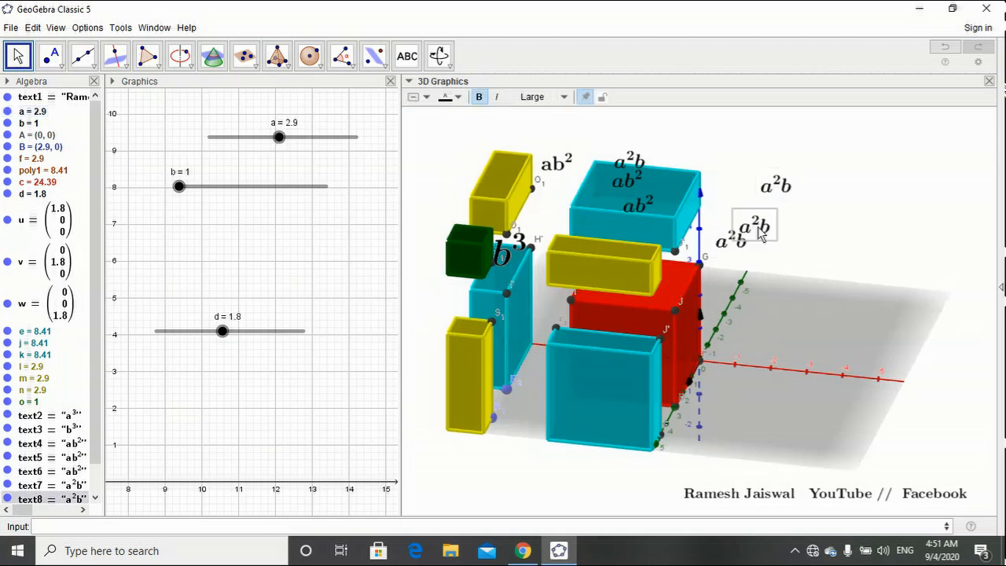
drag(626, 177, 751, 193)
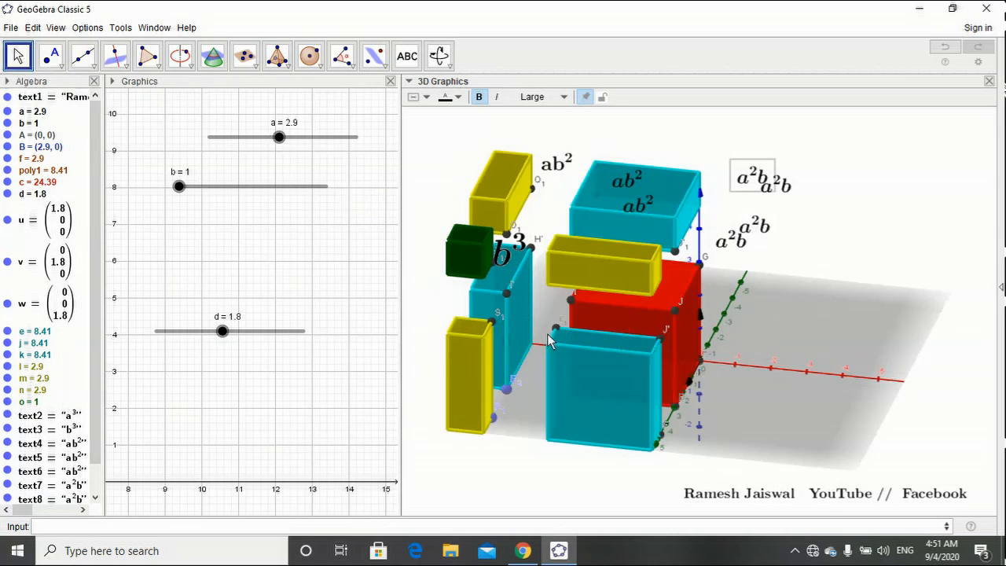
Attach the a²b label moved off the upper cyan block to point J' as its starting point.
mouse_move(557, 451)
mouse_down()
mouse_move(569, 458)
mouse_move(572, 446)
mouse_up()
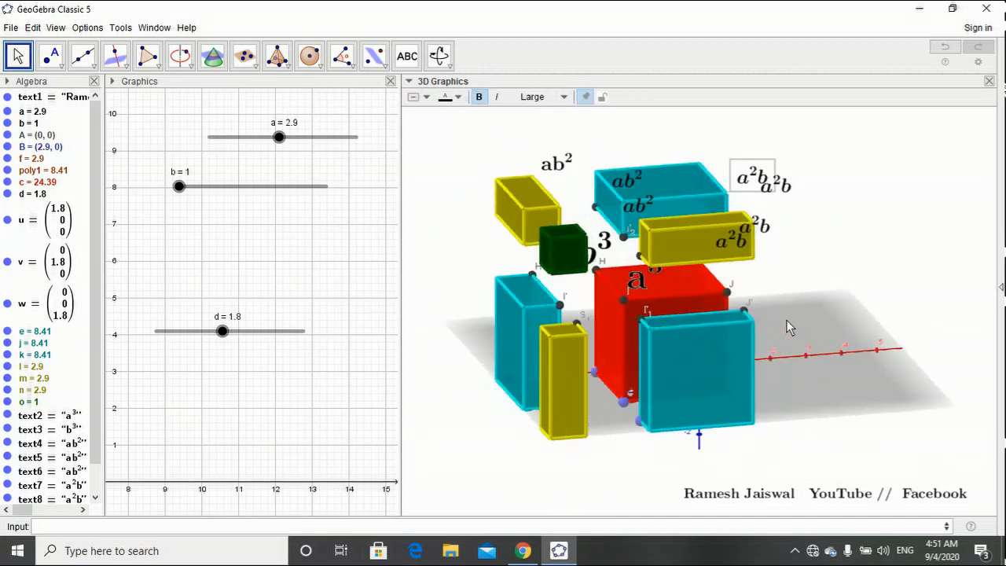
drag(837, 290, 683, 322)
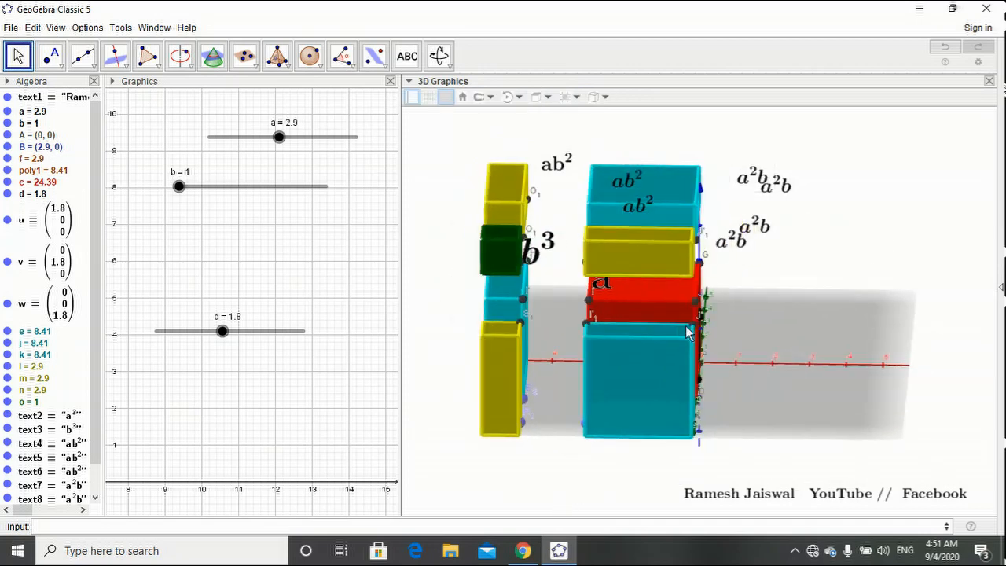
click(696, 330)
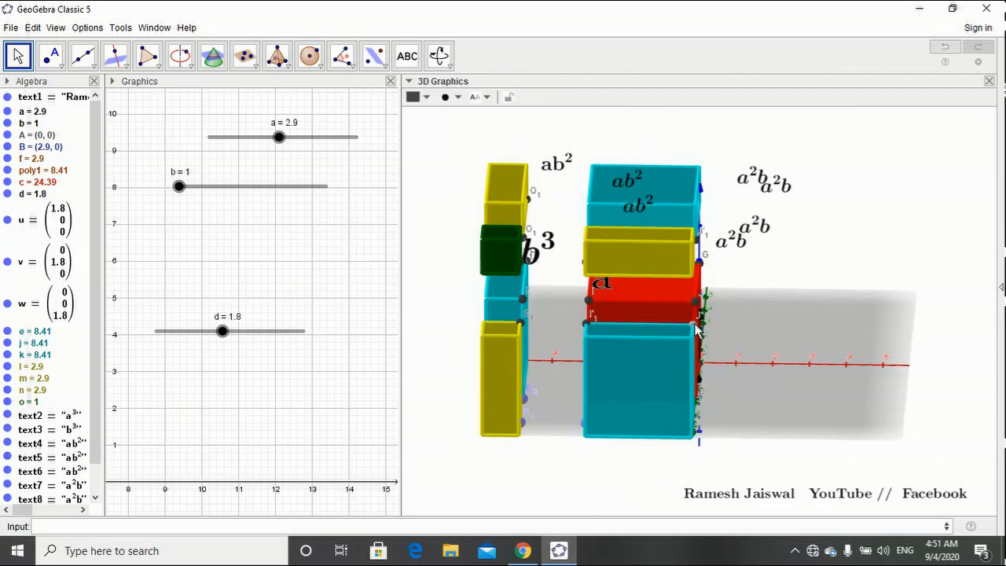
right_click(696, 330)
click(845, 267)
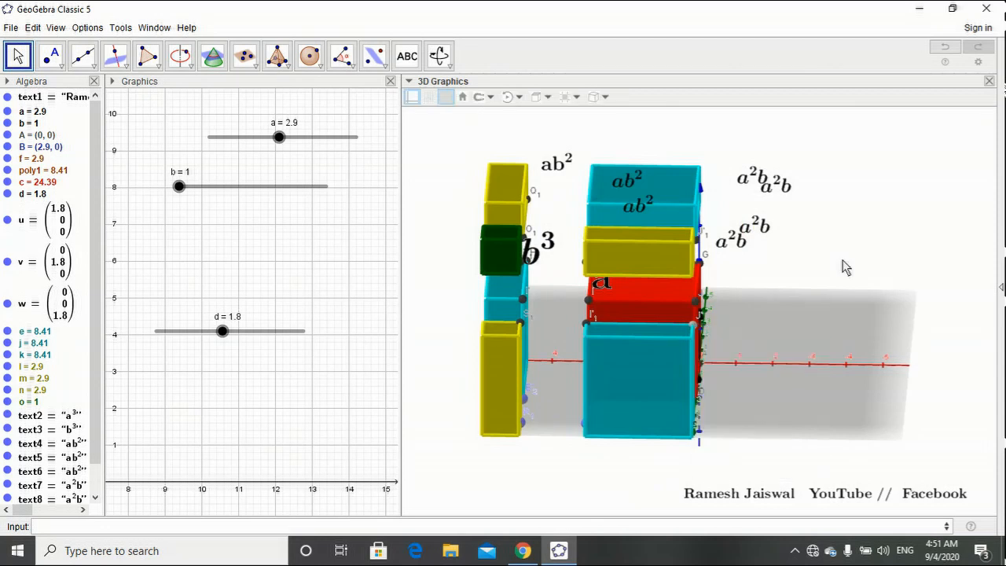
click(743, 176)
right_click(741, 172)
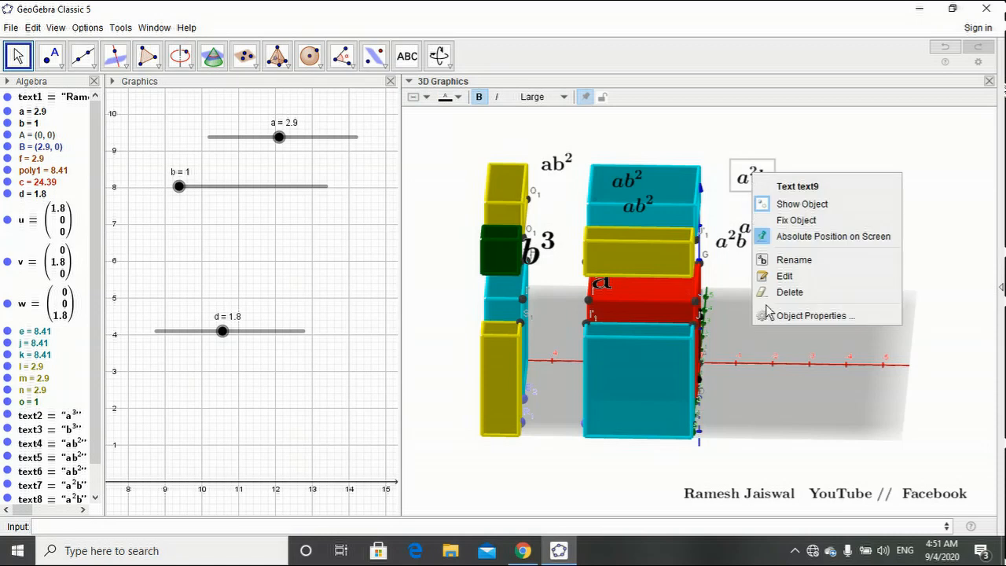
click(778, 316)
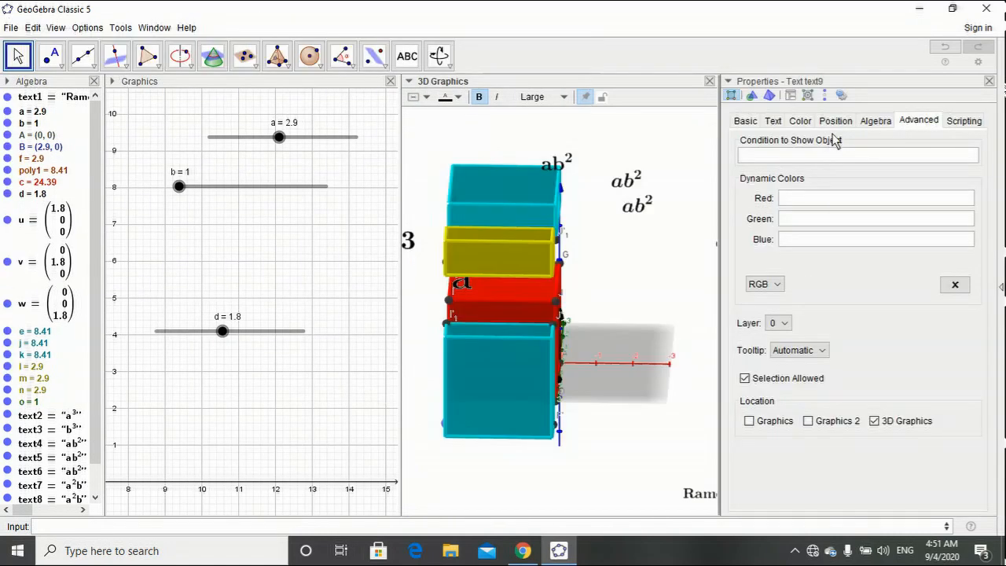
click(835, 121)
click(897, 147)
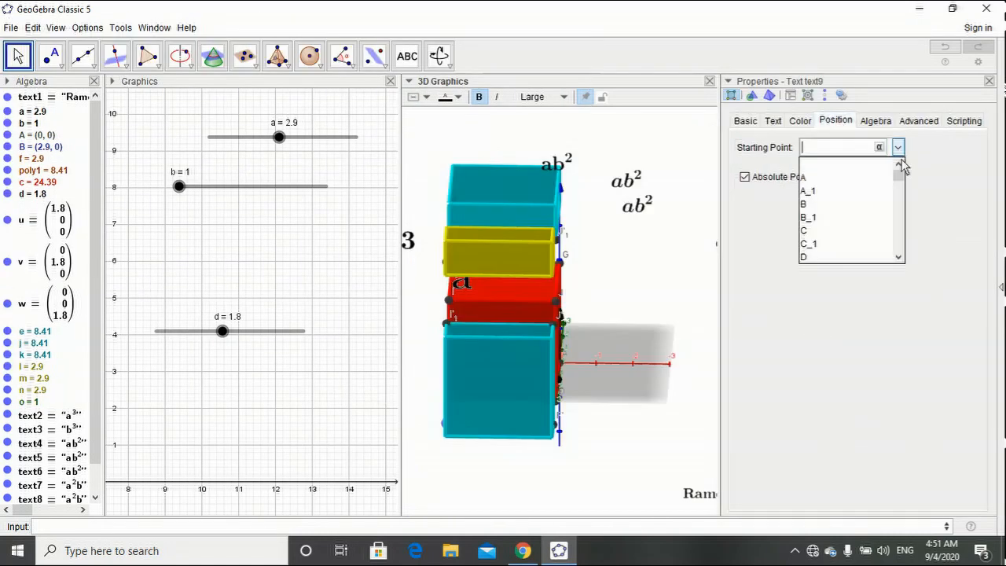
scroll(830, 254, down, 6)
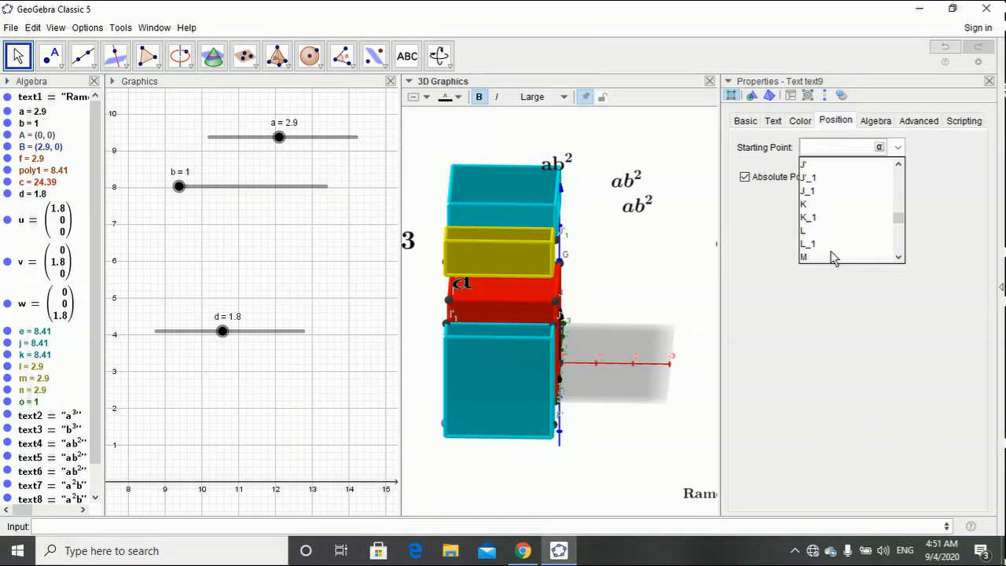
click(830, 166)
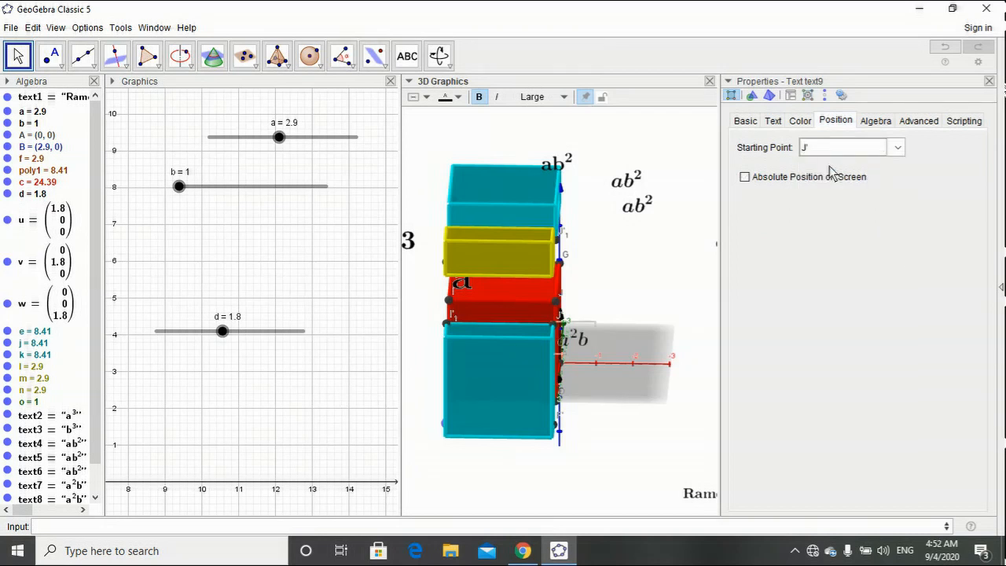
Make the a²b label at J' show only when d>=0.5 and set its text size to Very Large.
click(913, 124)
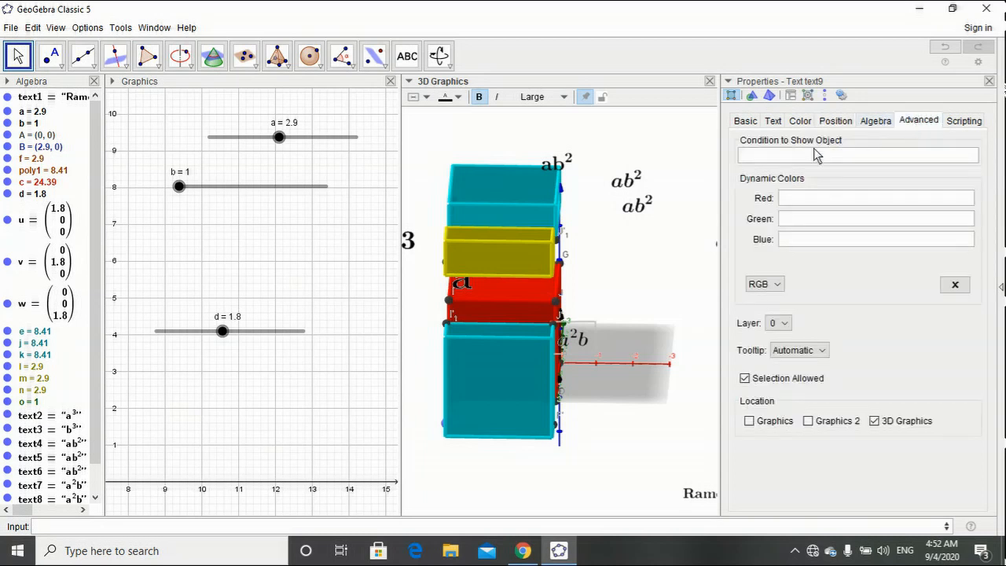
text(d>=0.5)
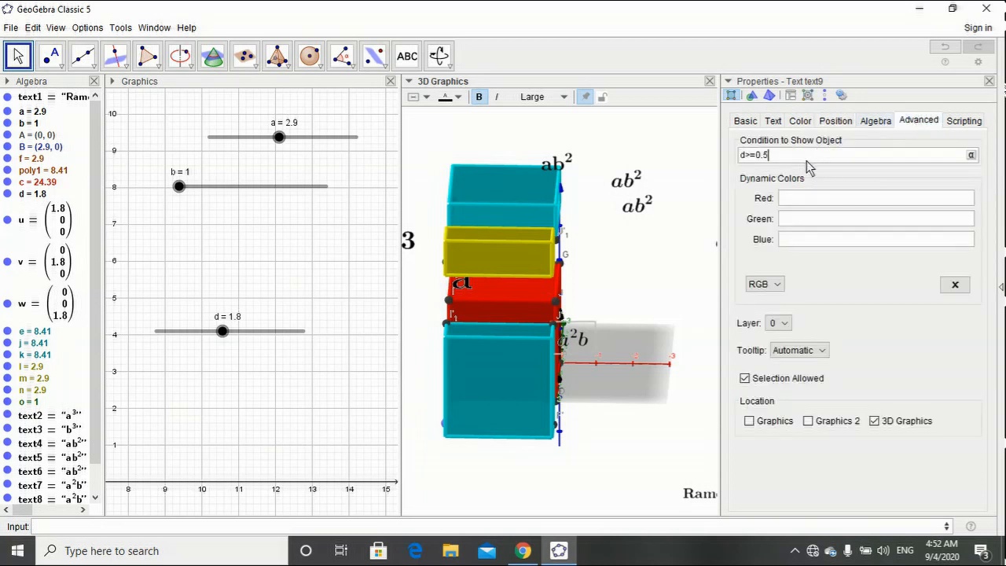
click(773, 121)
click(834, 143)
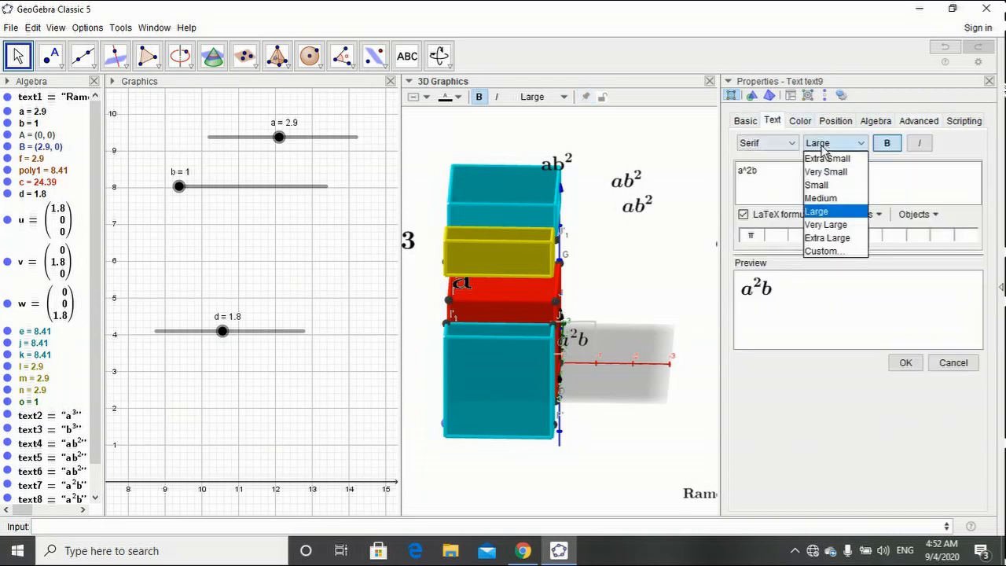
click(822, 224)
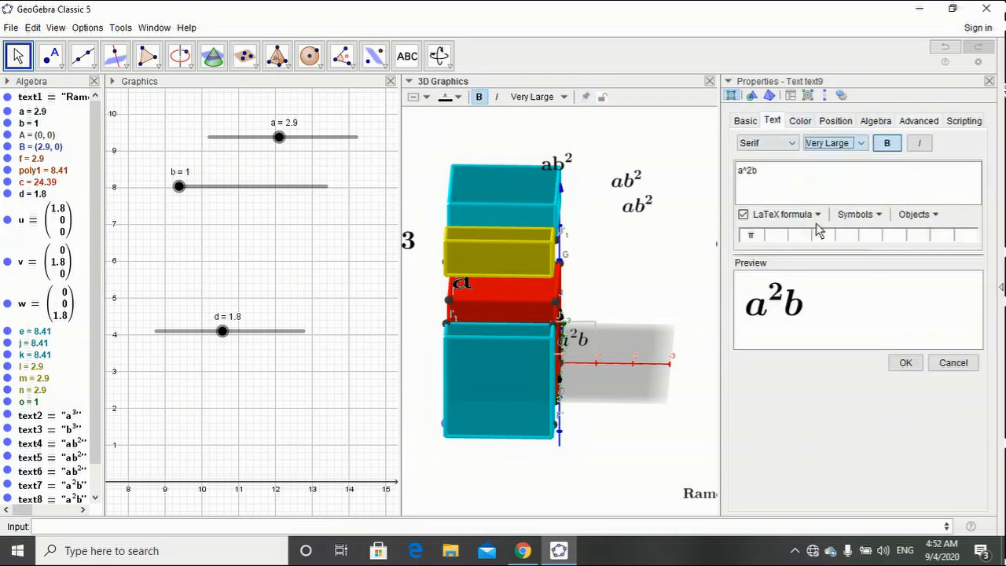
click(988, 81)
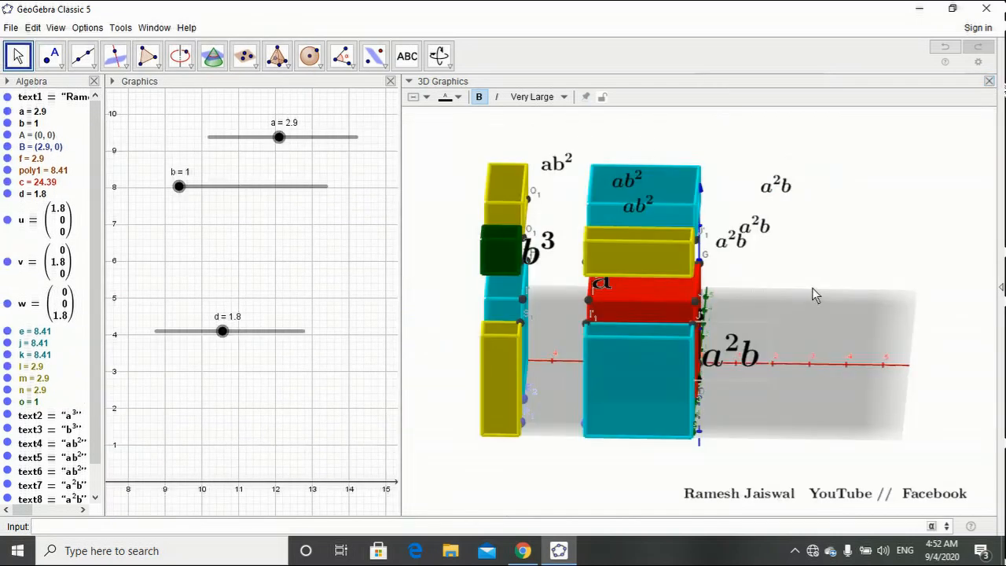
Move the very large a²b label into the clear space beside the cyan block that carries point J'.
drag(725, 354, 712, 329)
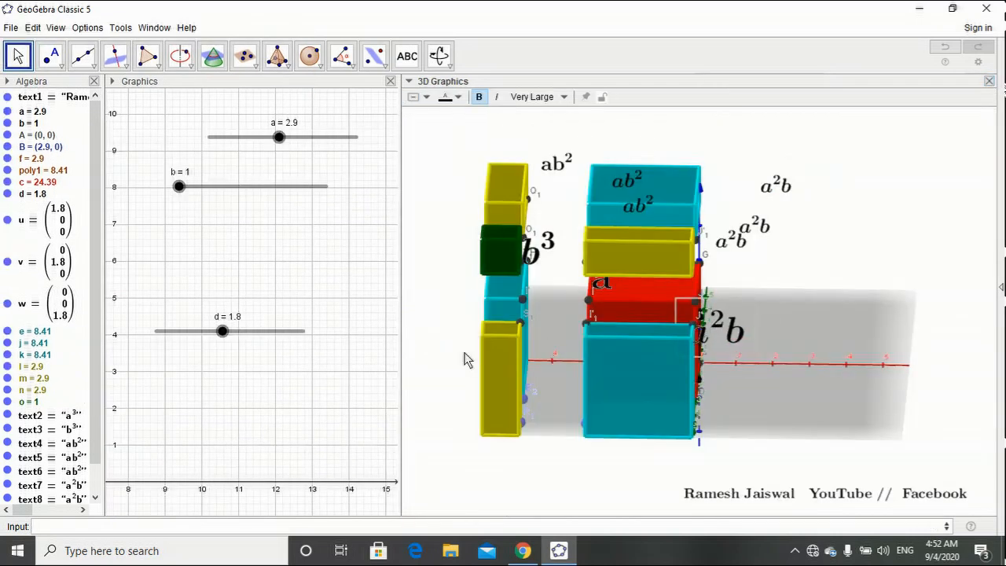
drag(427, 393, 465, 378)
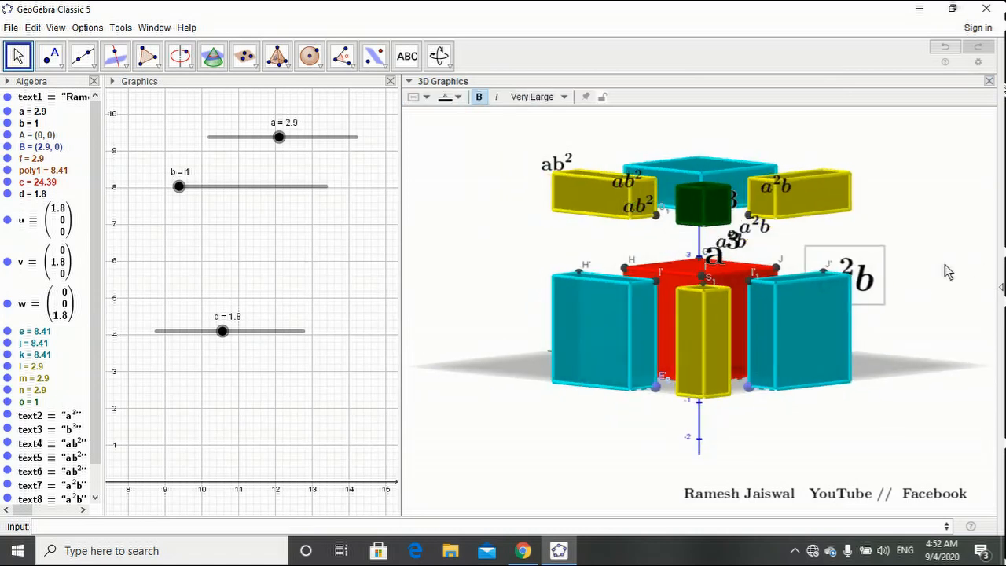
drag(865, 284, 902, 286)
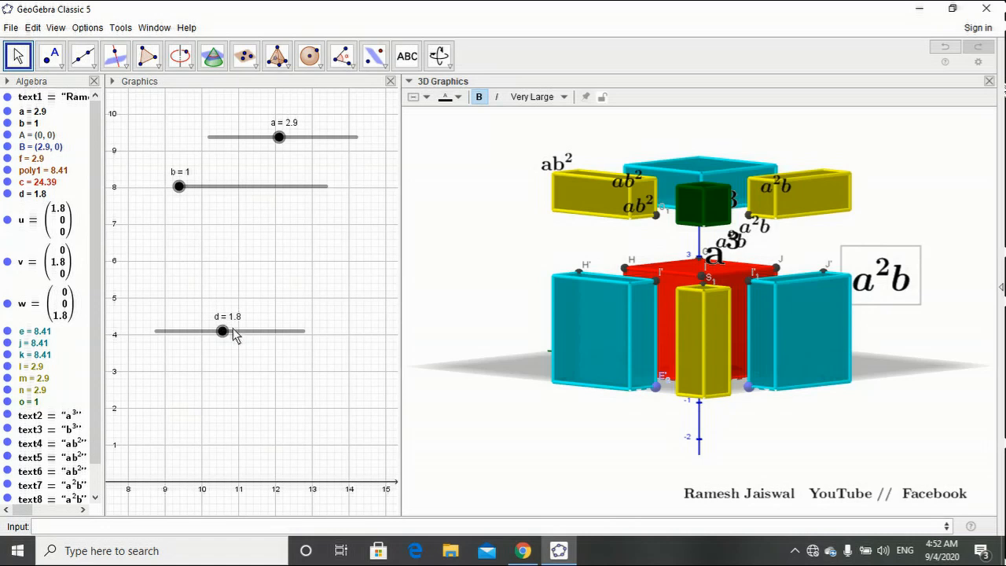
Set slider d to 0.7 and reposition the very large a²b label close to the lower edge of its cyan block.
drag(232, 334, 185, 349)
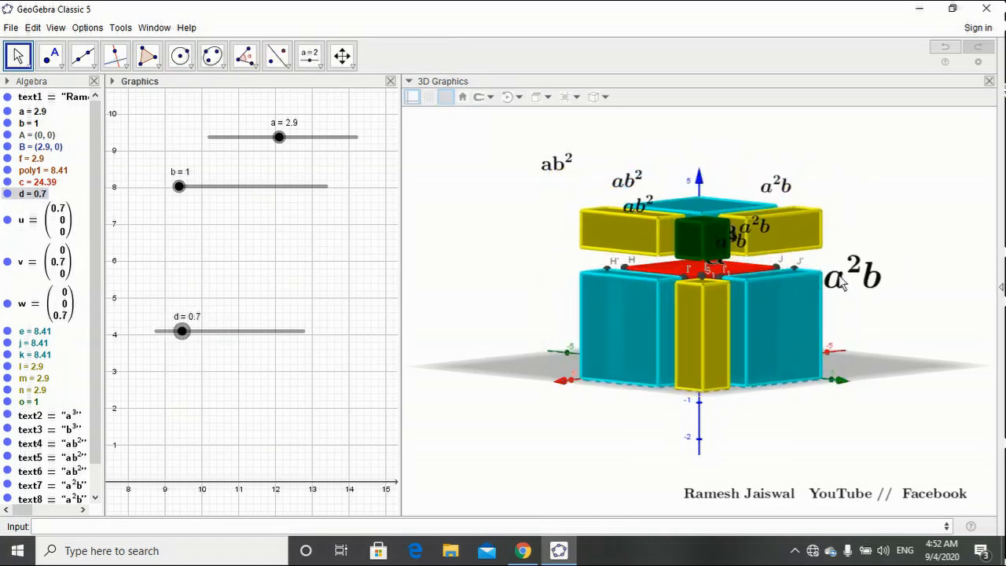
drag(838, 275, 786, 276)
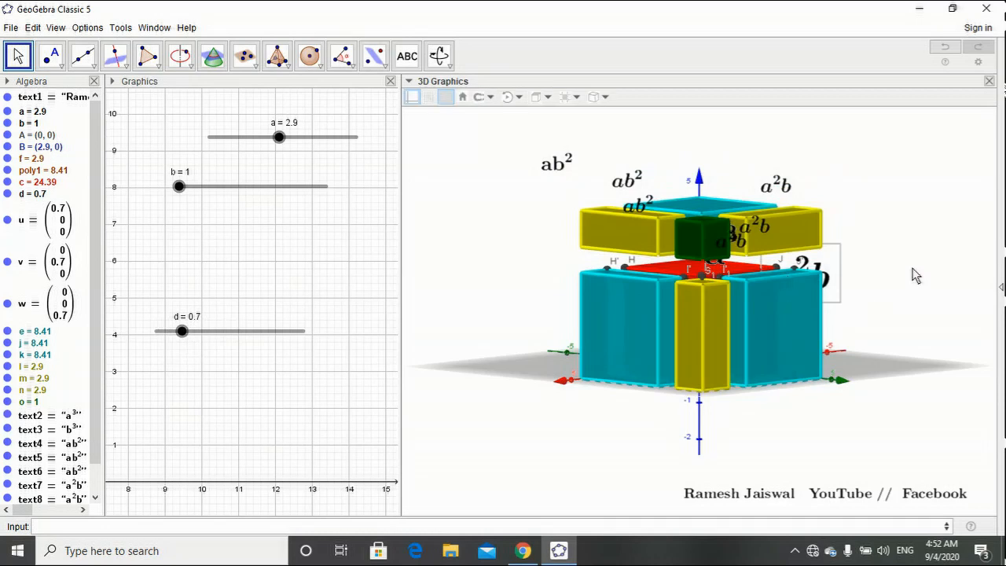
drag(915, 275, 747, 288)
drag(591, 272, 558, 245)
drag(491, 404, 677, 350)
drag(591, 279, 626, 359)
drag(609, 449, 630, 440)
drag(782, 426, 754, 445)
Set slider d to 2.3 and gather the three small ab² labels over the top of the red cube.
drag(186, 331, 242, 337)
drag(467, 440, 494, 456)
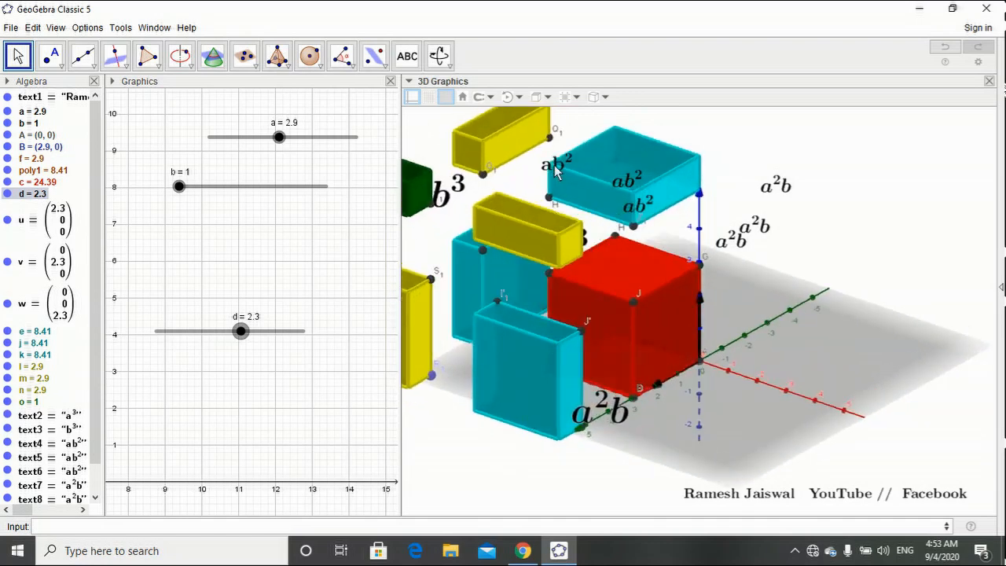
drag(555, 172, 636, 270)
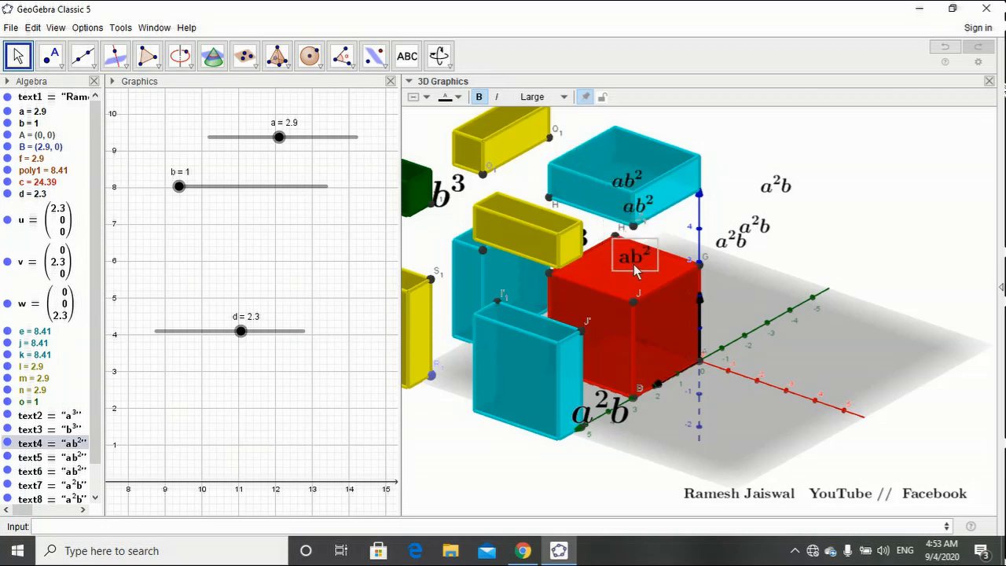
drag(639, 207, 656, 271)
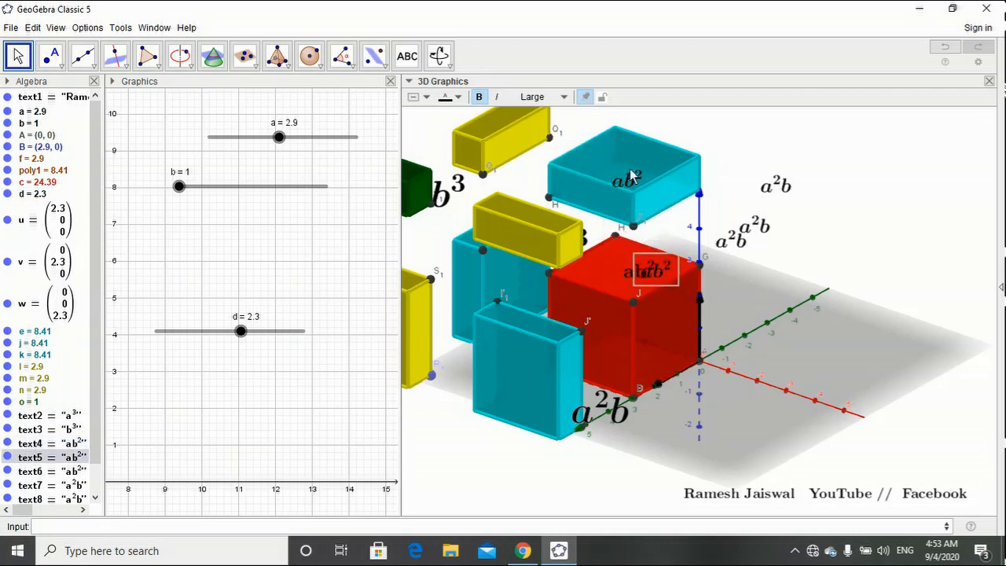
drag(626, 195, 641, 305)
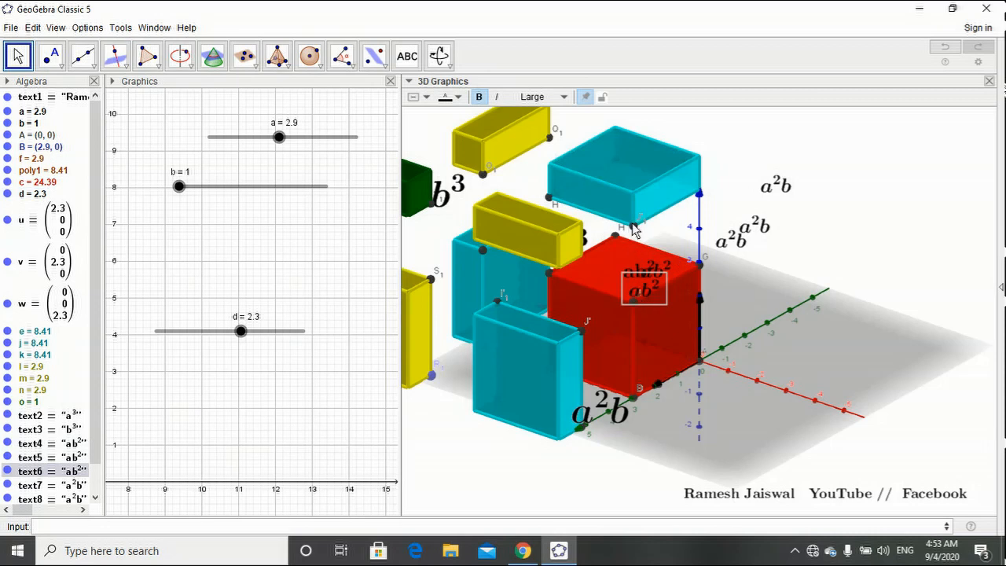
Attach the outermost small a²b label to point J'_1 at the lower corner of the upper cyan block.
click(635, 228)
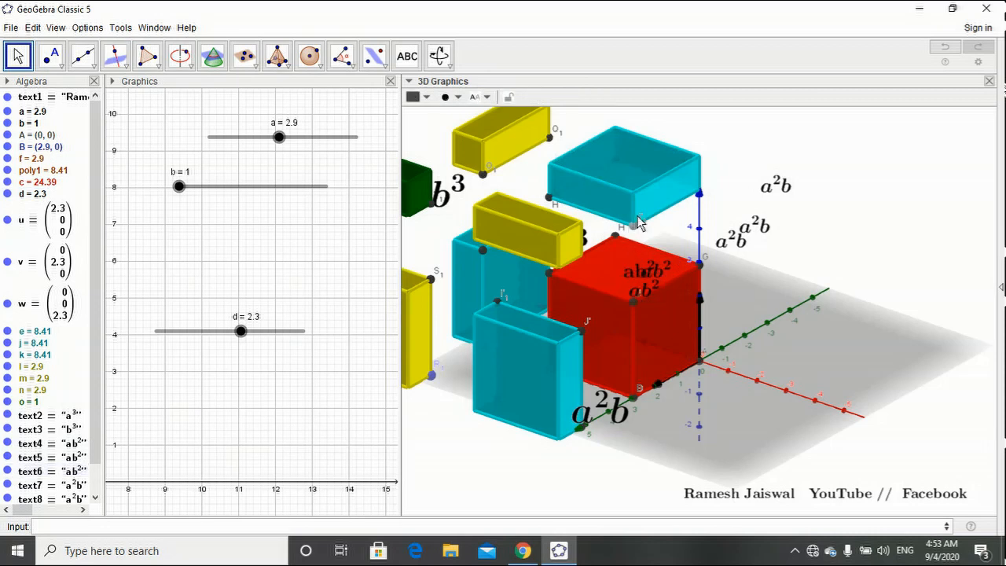
click(776, 192)
right_click(776, 193)
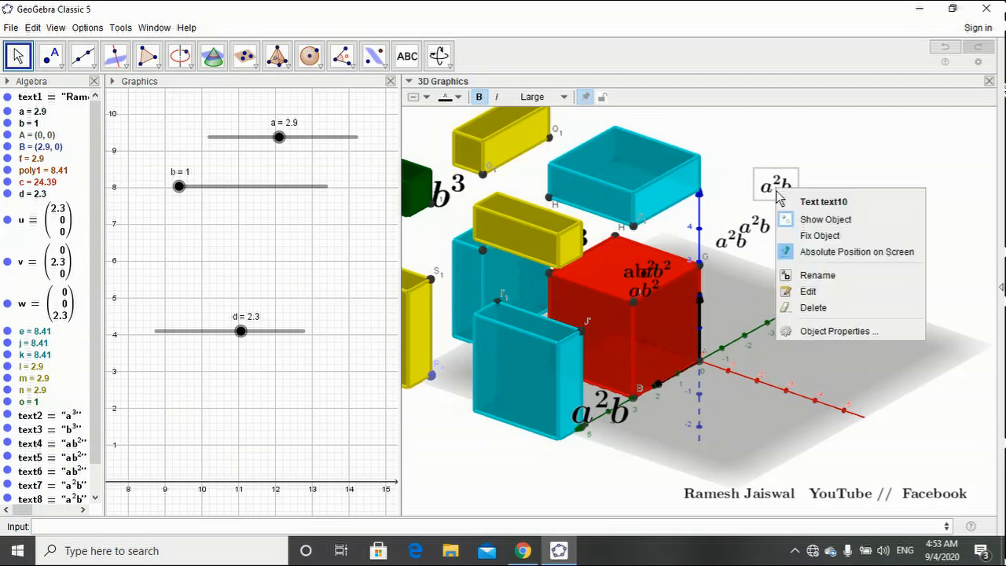
click(825, 331)
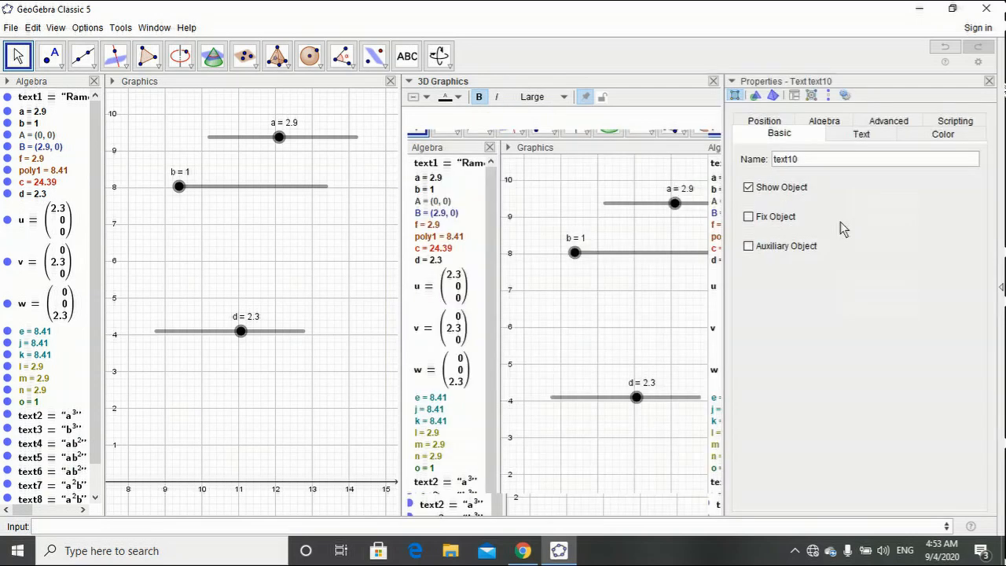
click(776, 123)
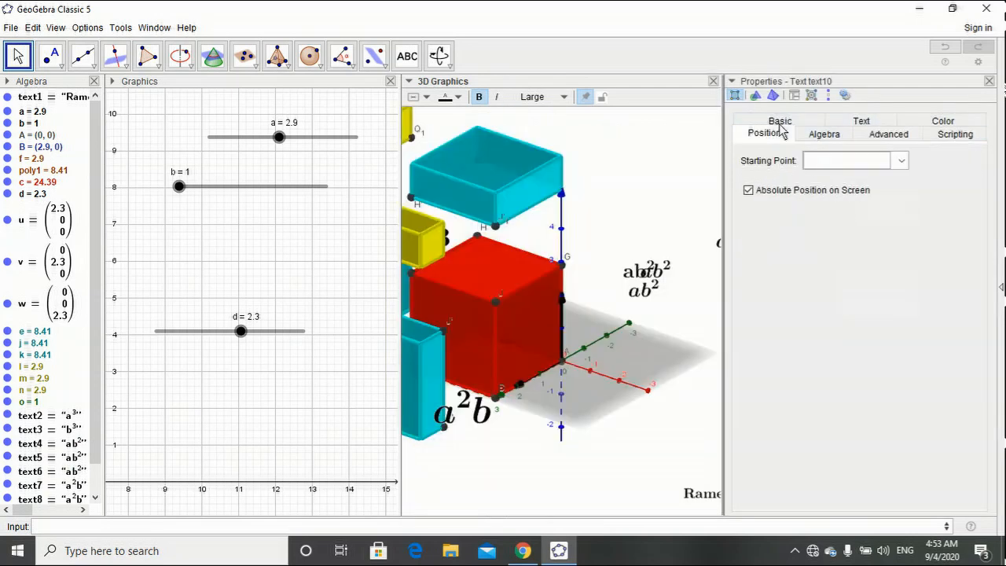
click(901, 160)
scroll(869, 215, down, 7)
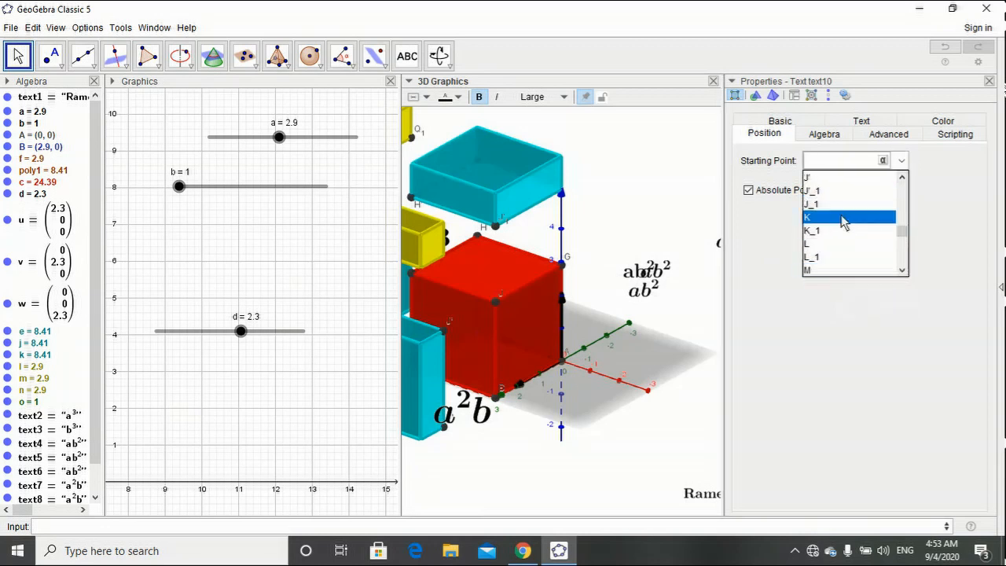
click(840, 193)
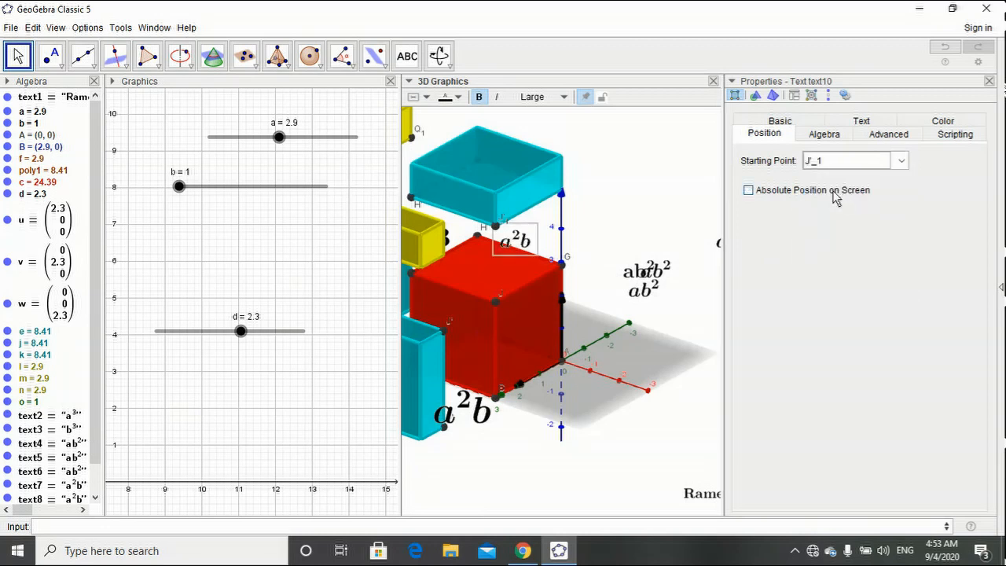
Make the a²b label at J'_1 show only when d>=0.5 and set its text size to Very Large.
click(874, 135)
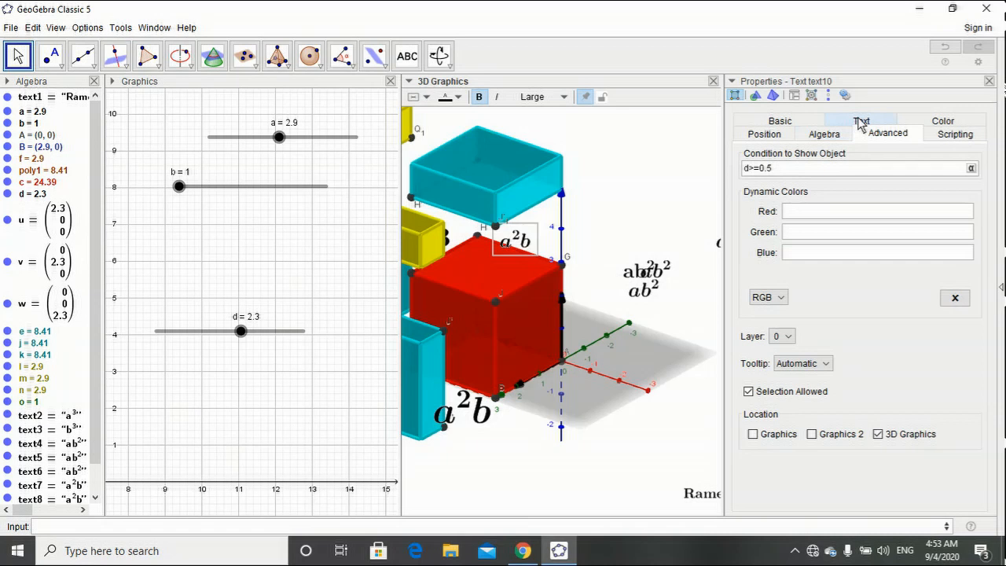
click(861, 124)
click(825, 159)
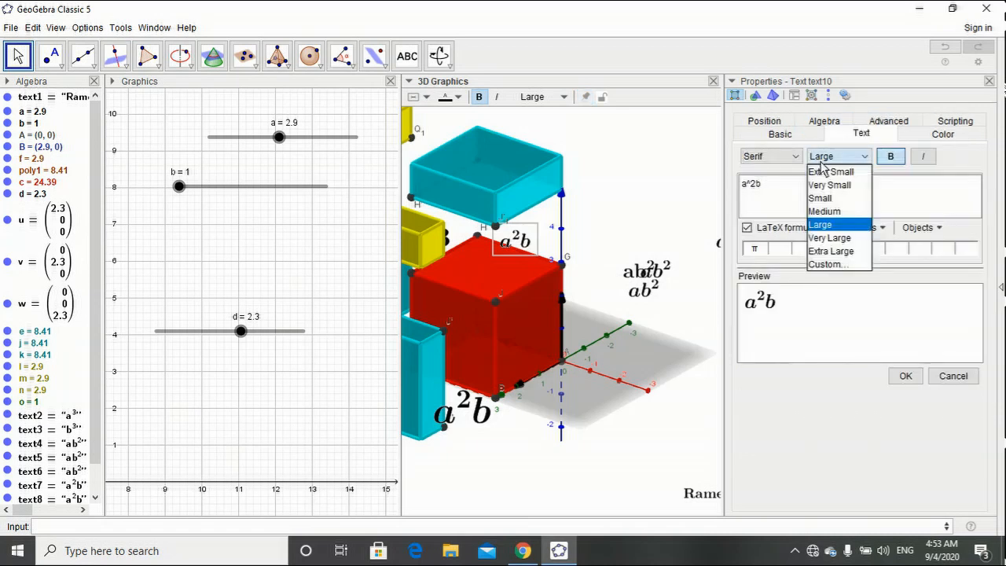
click(821, 238)
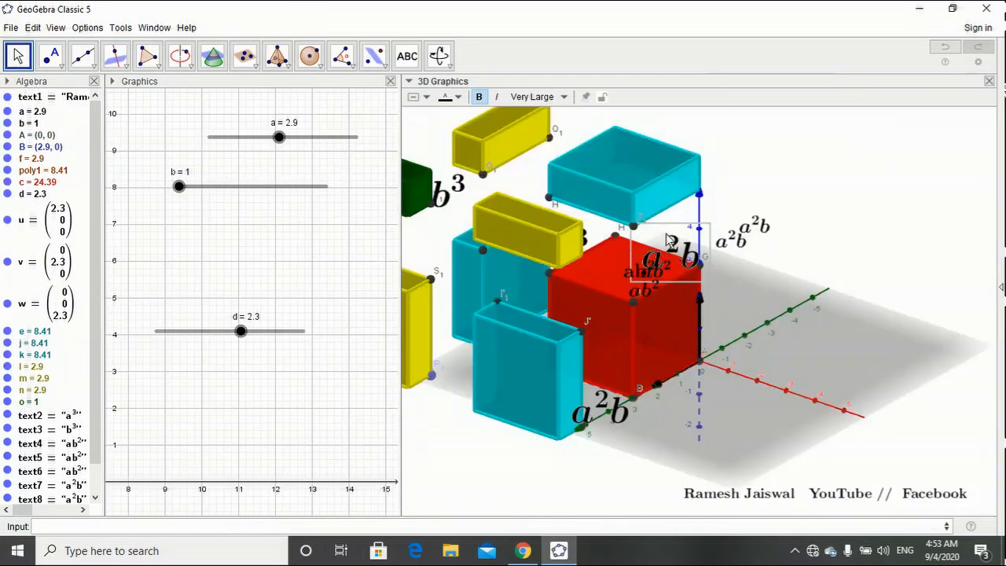
Move the very large a²b label onto the upper cyan block and spread a small a²b and two ab² labels over the clear space.
drag(665, 235, 652, 200)
click(806, 192)
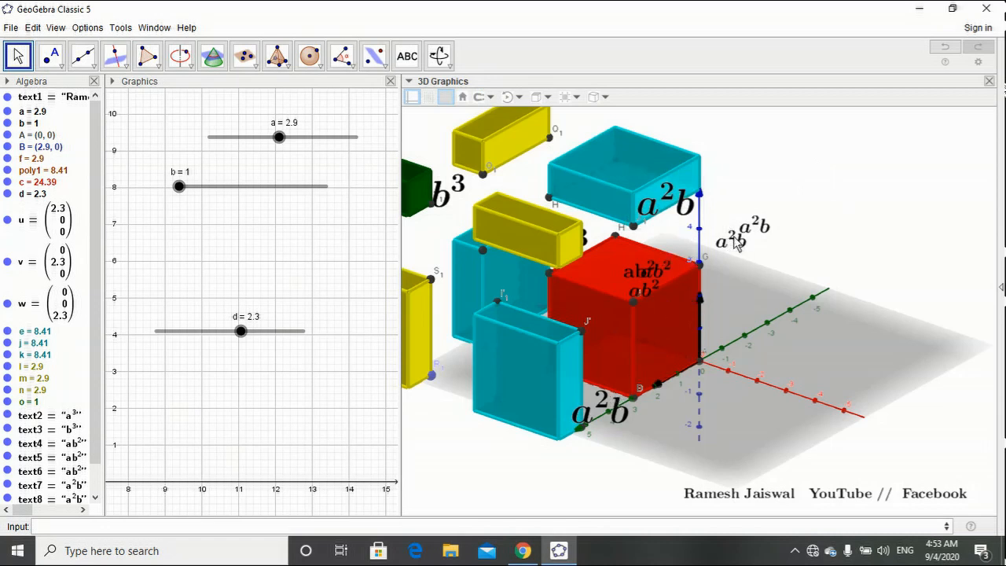
drag(737, 242, 775, 262)
drag(644, 271, 822, 328)
drag(646, 306, 826, 368)
click(775, 262)
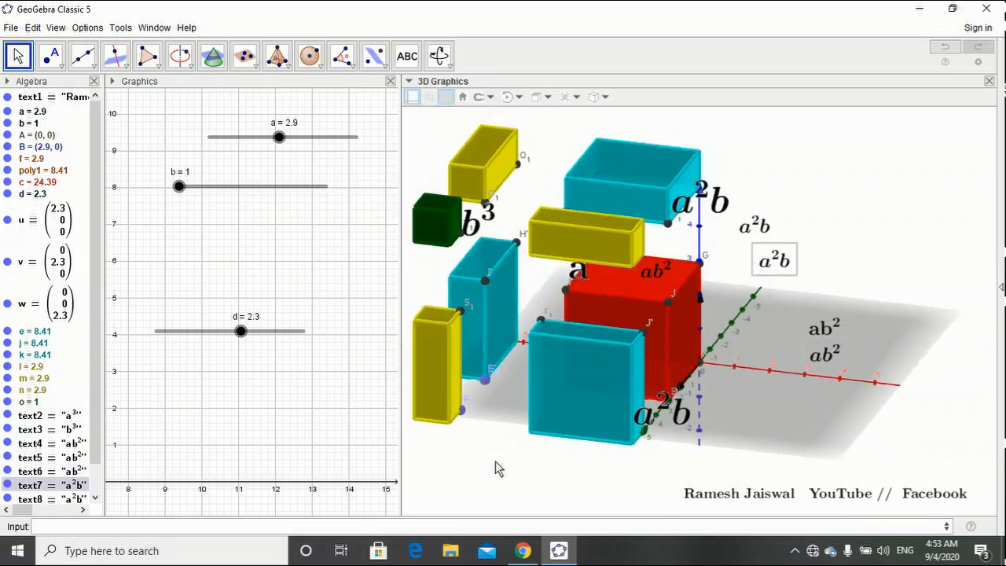
Attach the lower small a²b label in the clear space to point I'_1.
right_click(485, 281)
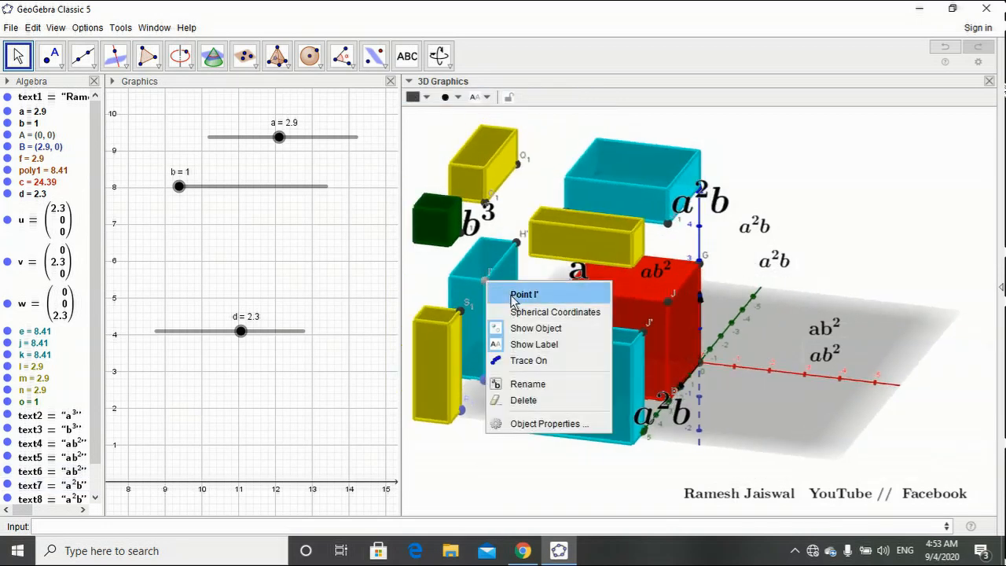
click(804, 244)
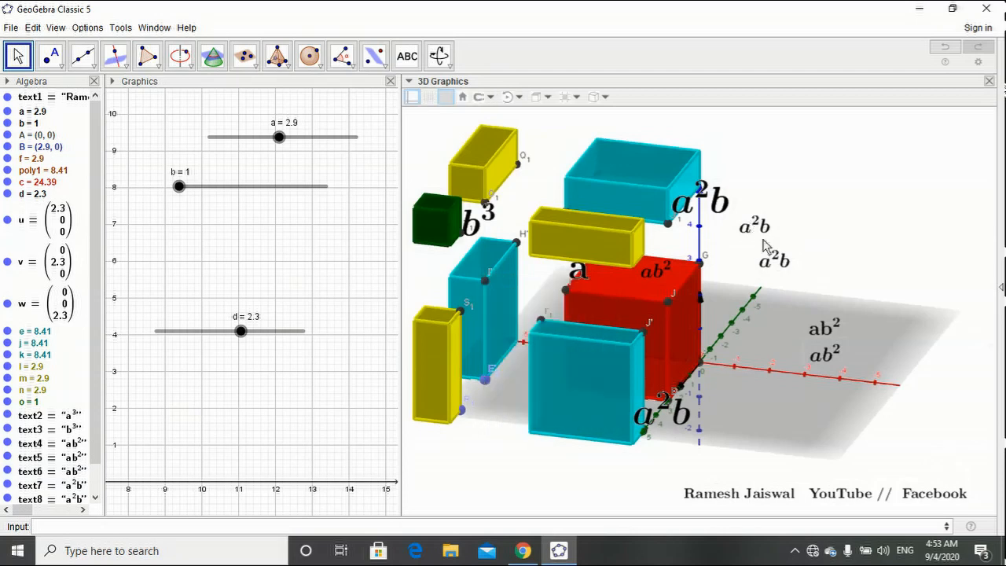
click(775, 267)
right_click(775, 268)
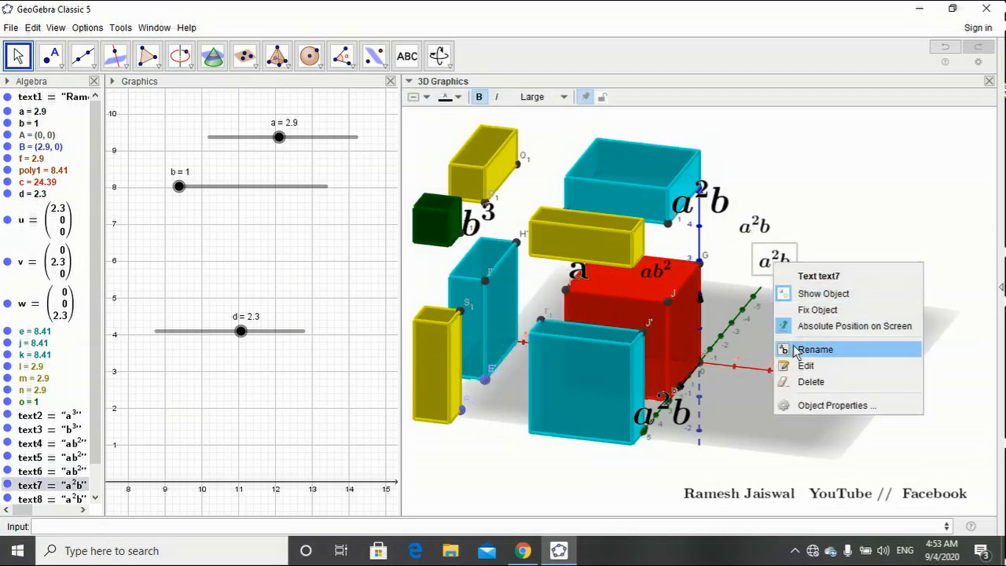
click(801, 404)
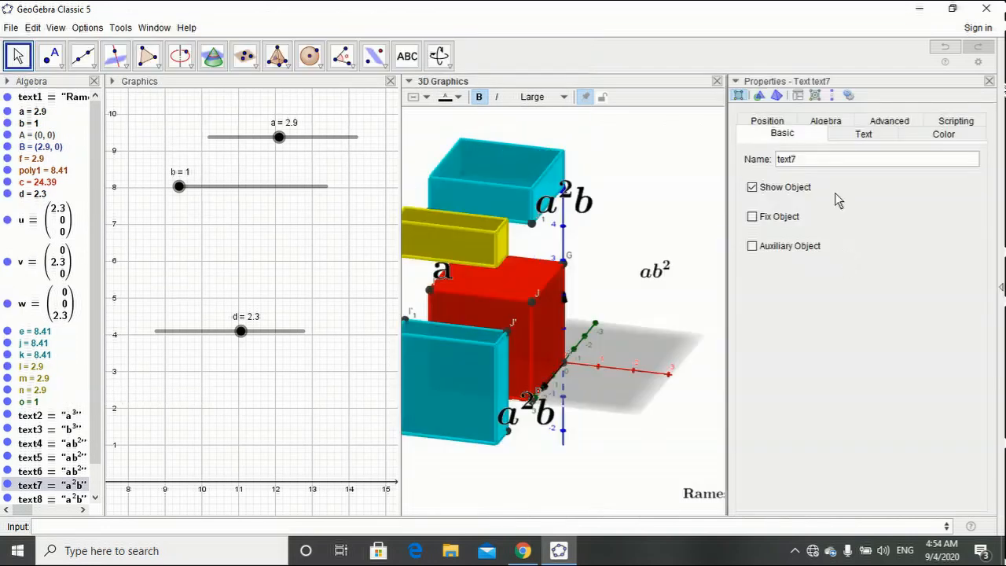
click(769, 121)
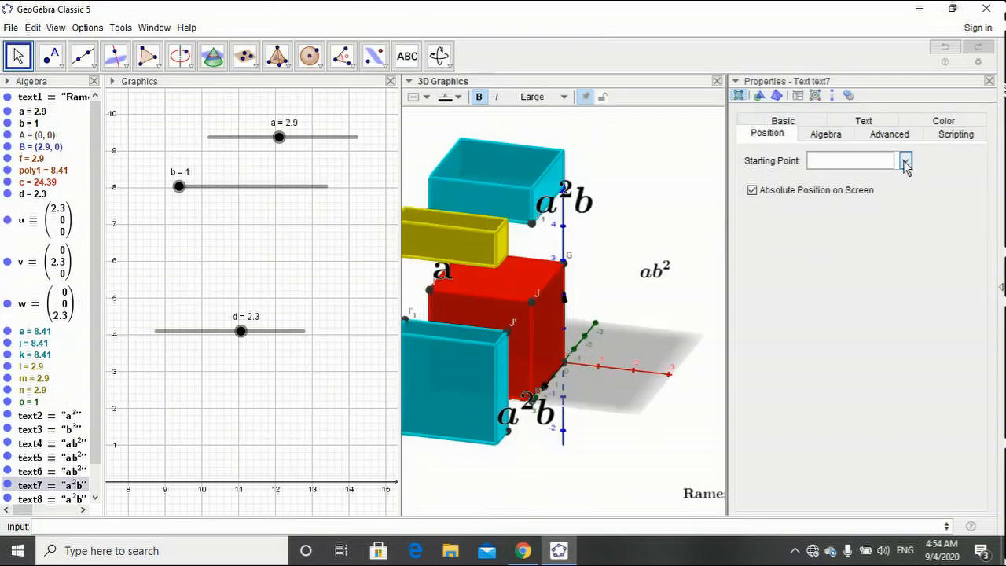
click(904, 160)
scroll(877, 221, down, 5)
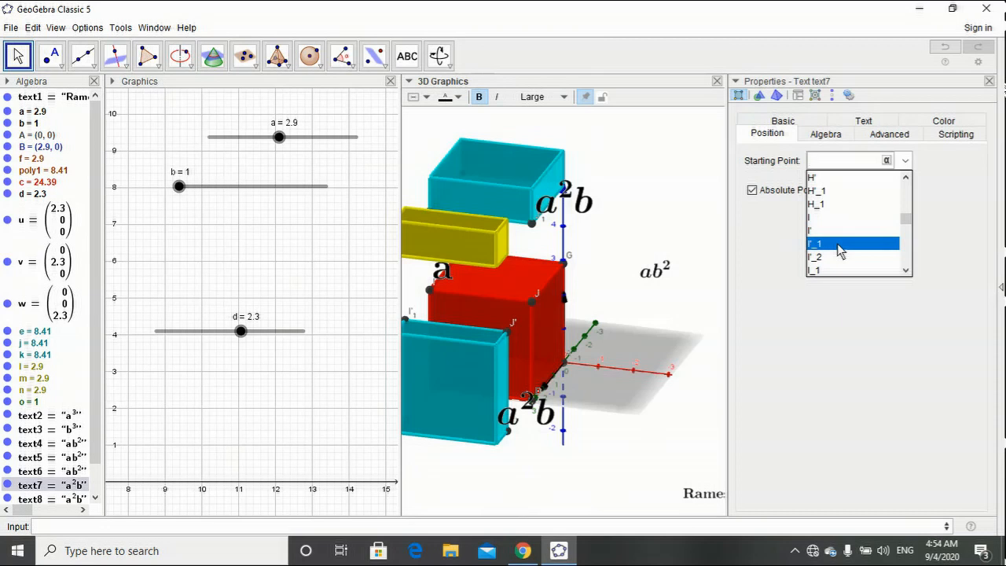
click(838, 244)
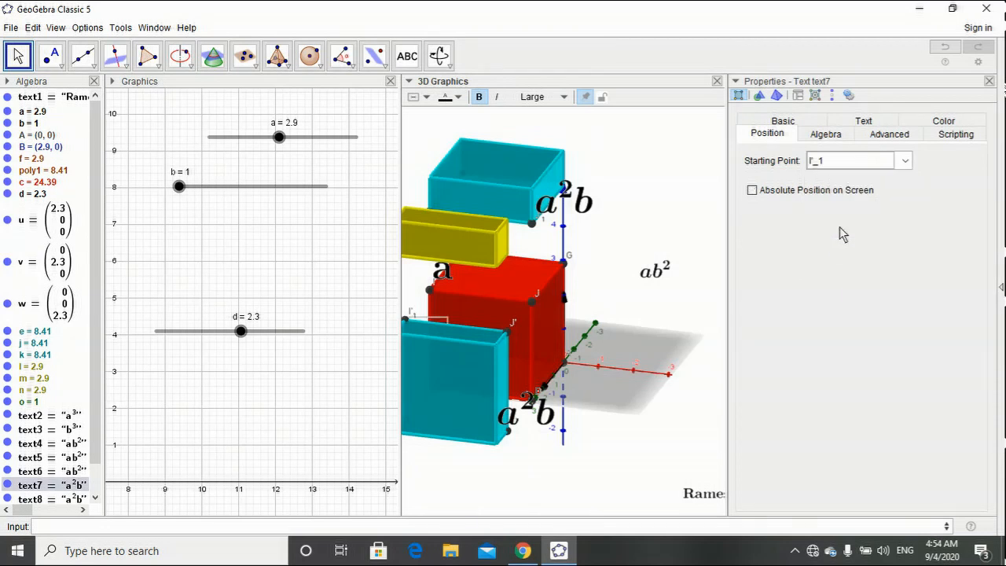
Set the text size of the a²b label at I'_1 to Very Large and make it show only when d>=0.5.
click(834, 135)
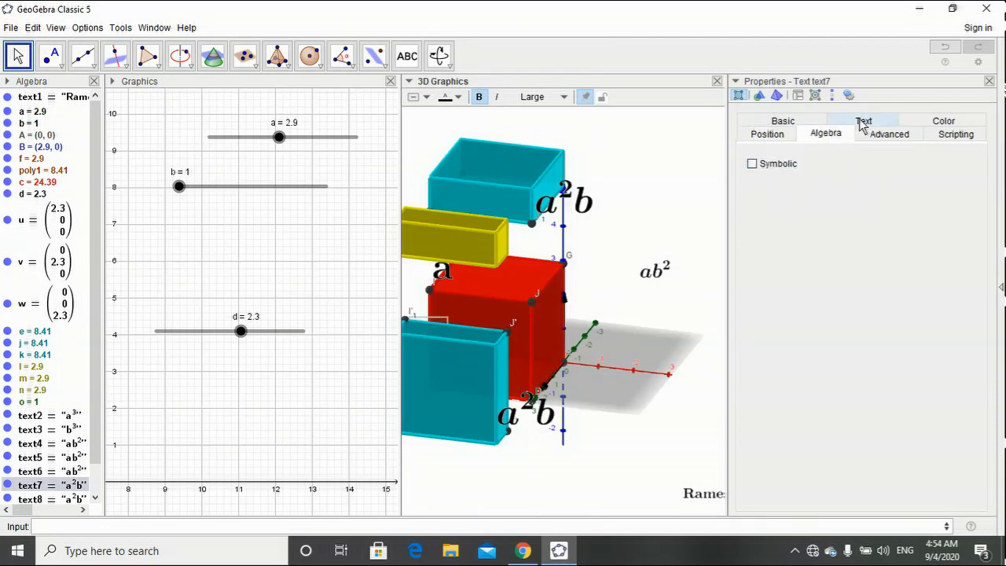
click(862, 122)
click(865, 157)
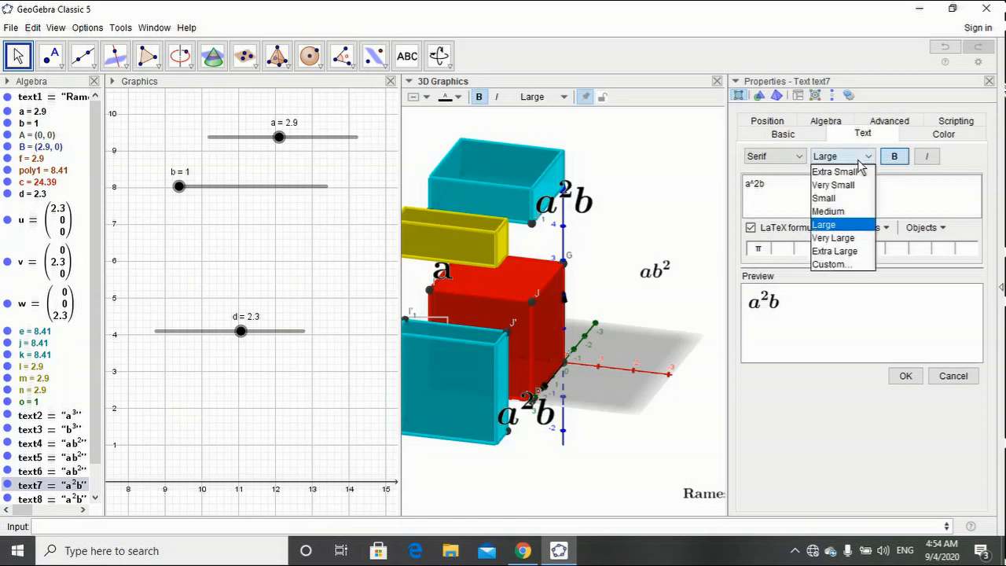
click(834, 236)
click(889, 121)
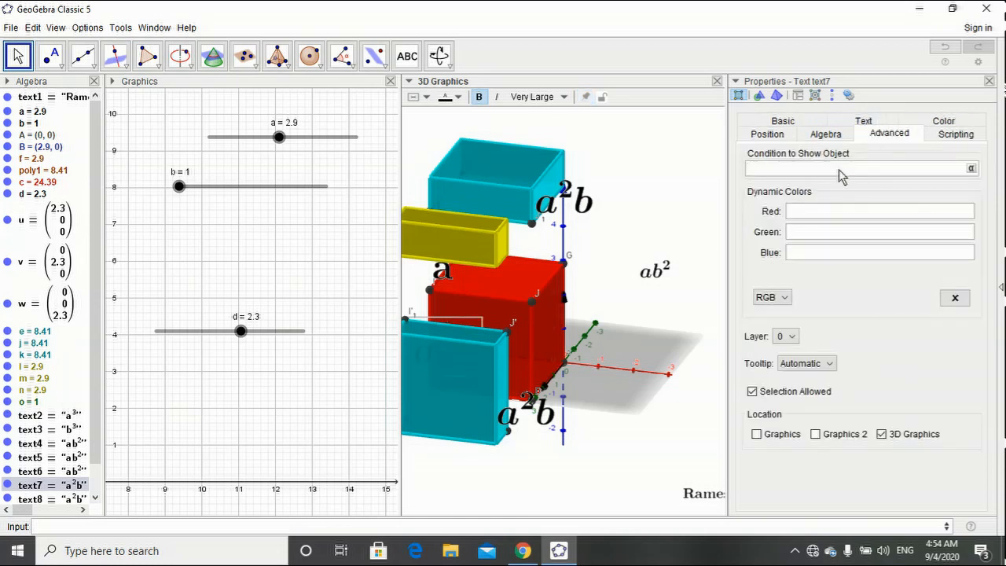
text(d>=0.5)
click(989, 82)
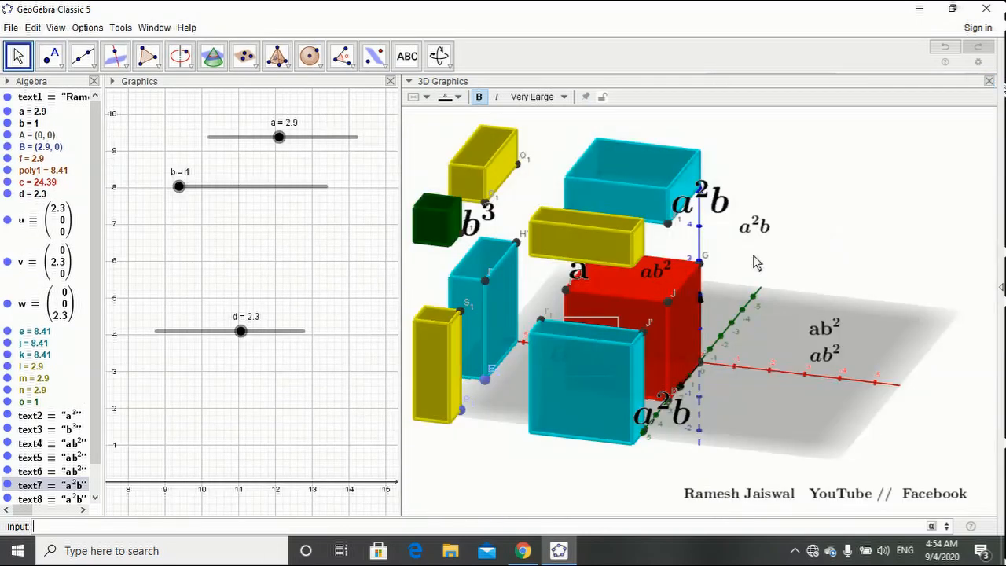
Try to move the very large a²b label at I'_1 out from behind the front cyan block.
mouse_move(518, 479)
mouse_down()
mouse_move(552, 473)
mouse_move(537, 474)
mouse_up()
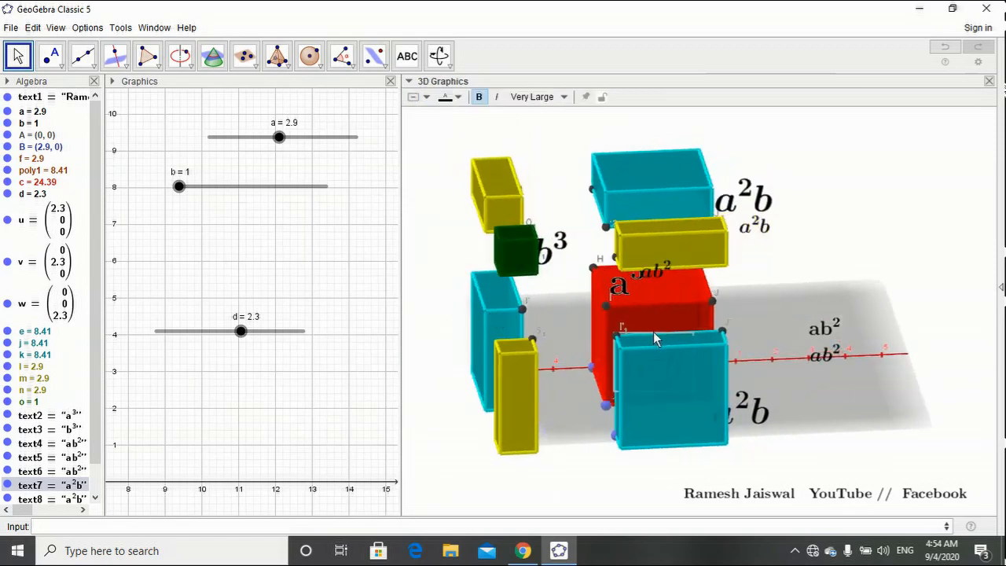
mouse_move(653, 332)
mouse_down()
mouse_move(635, 327)
mouse_move(644, 325)
mouse_up()
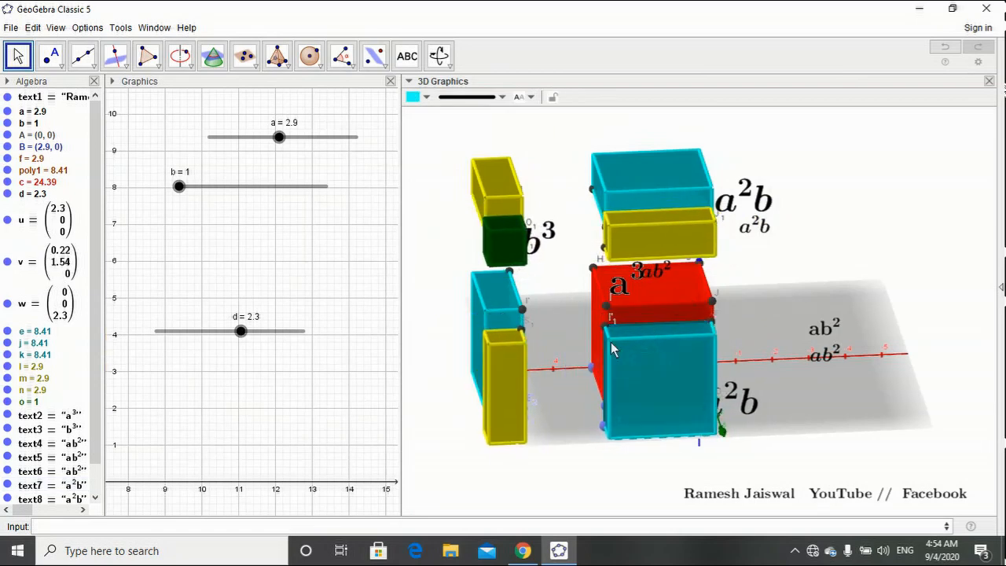
drag(538, 470, 594, 471)
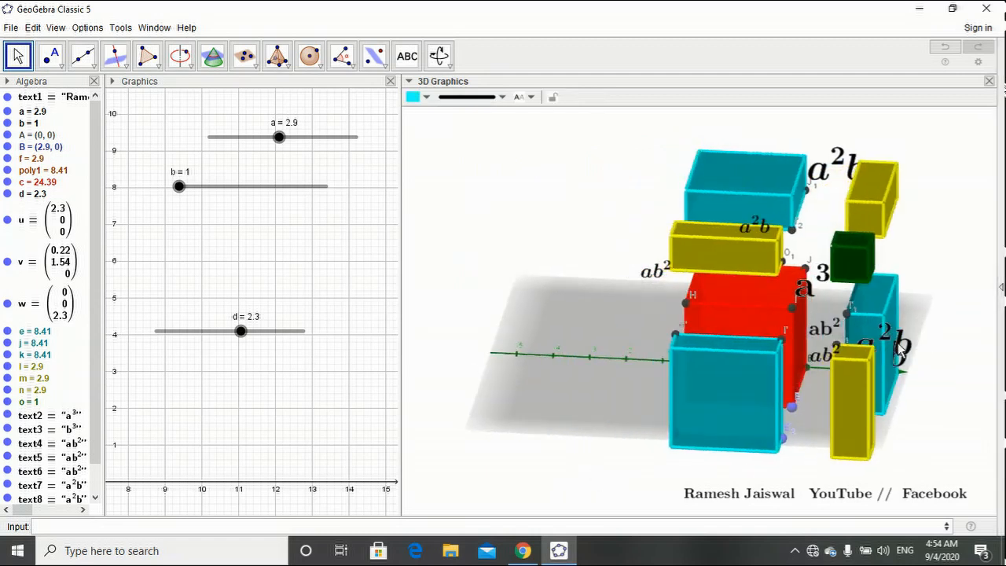
Change the starting point of the very large a²b label at I'_1 to I'.
right_click(898, 347)
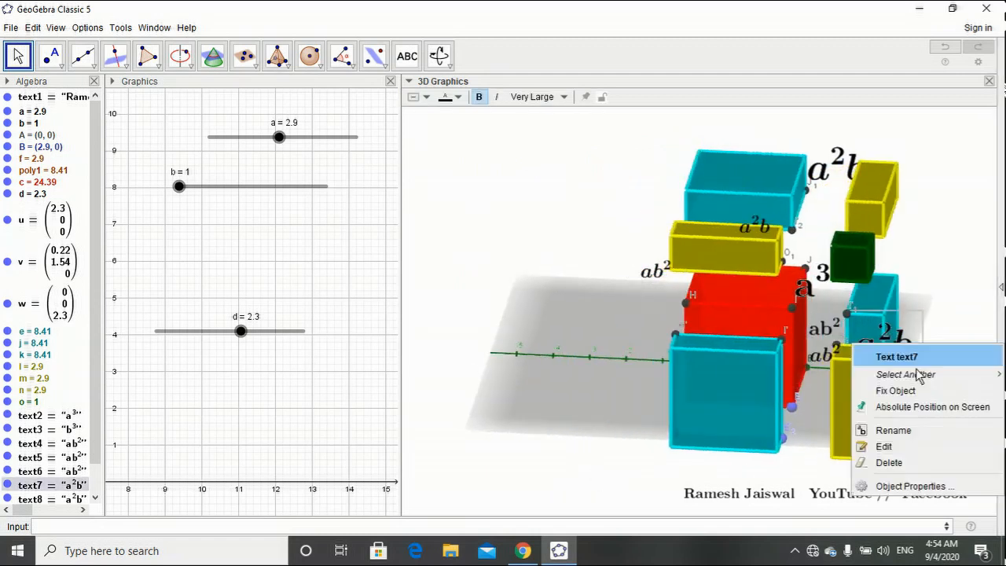
click(926, 486)
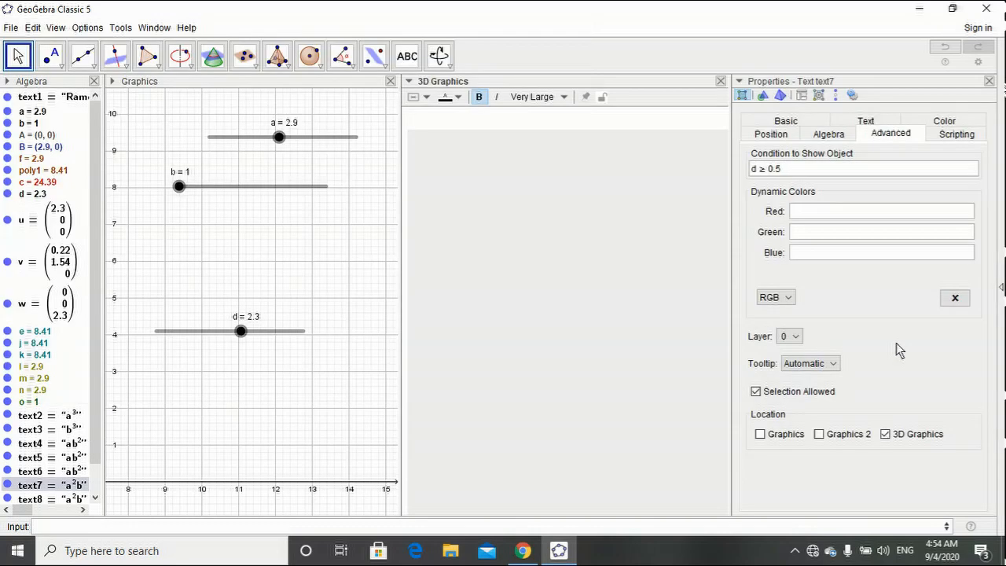
click(770, 133)
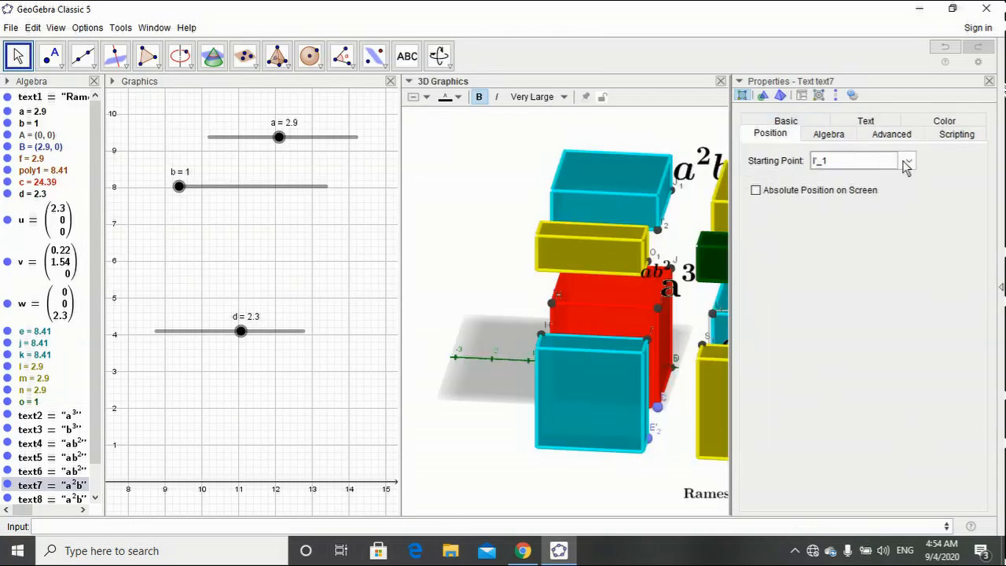
click(838, 170)
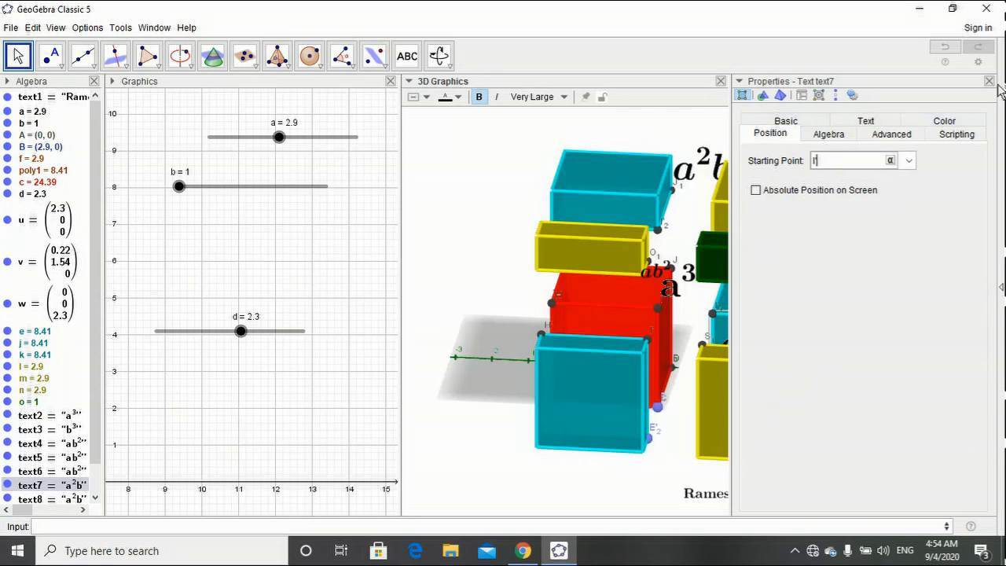
click(988, 82)
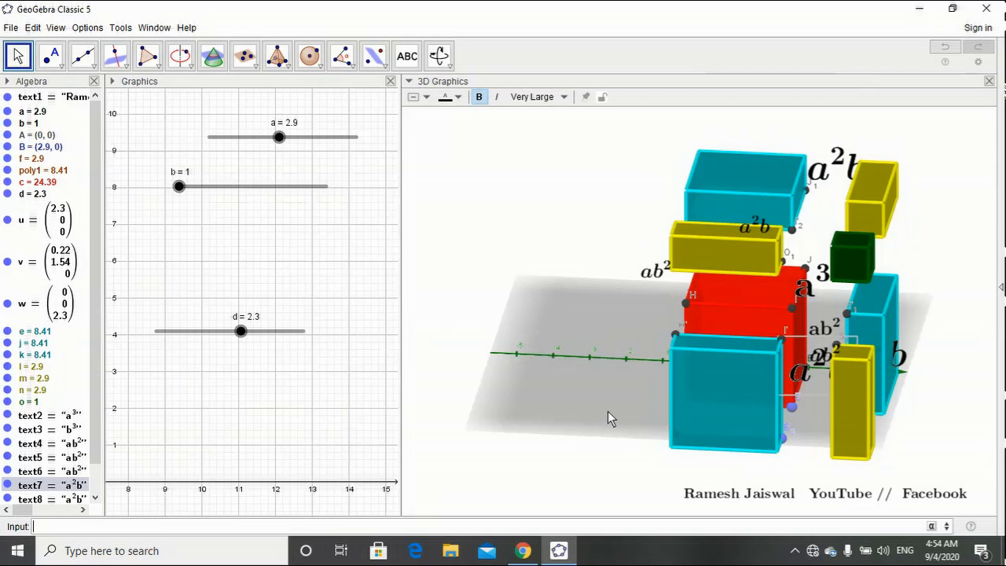
Move the very large a²b label onto the top of the cyan block that carries point I'.
drag(608, 411, 576, 404)
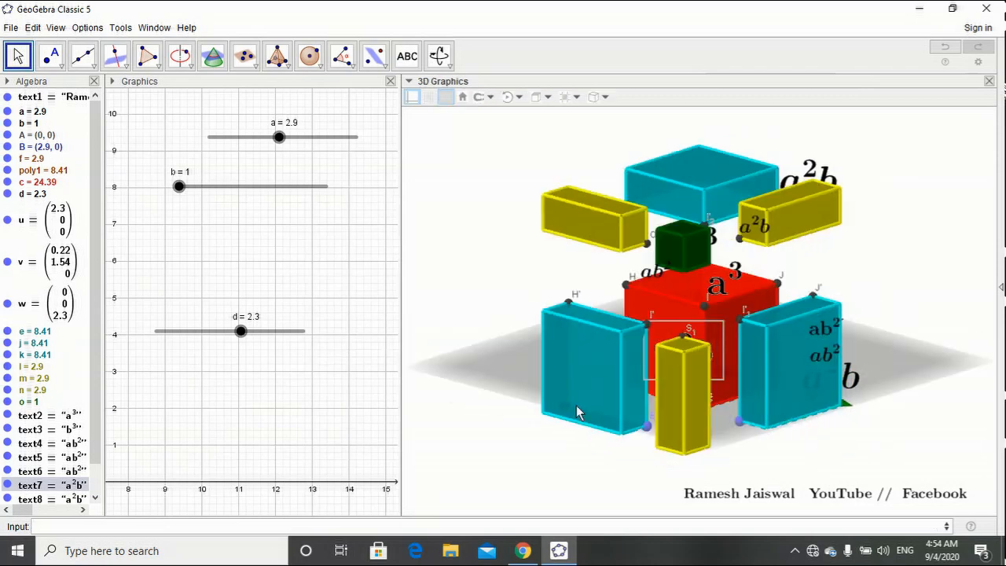
drag(862, 462, 816, 475)
drag(531, 322, 495, 263)
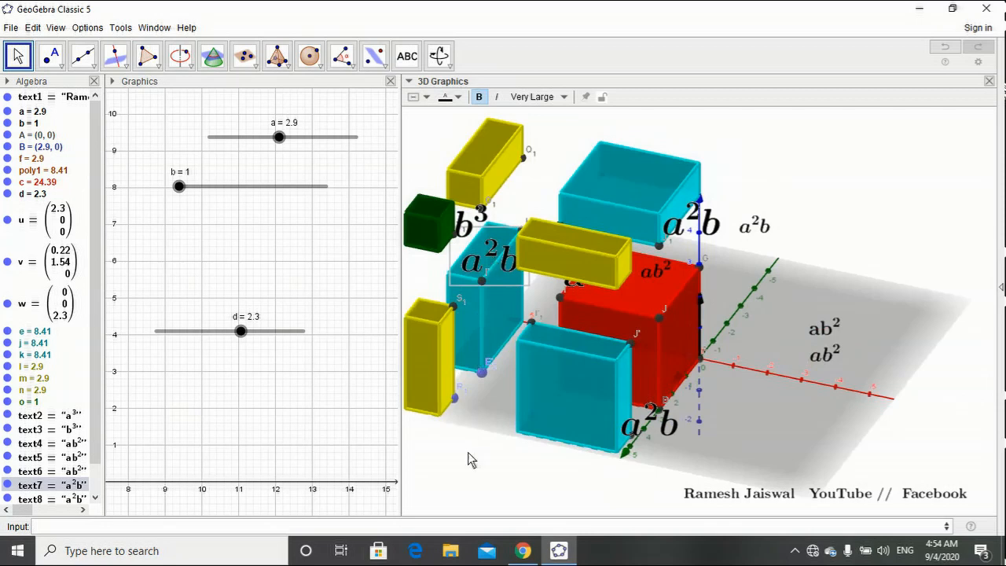
Turn the model to a nearly frontal view and set slider d to 2.2.
mouse_move(467, 452)
mouse_down()
mouse_move(487, 456)
mouse_move(472, 456)
mouse_move(485, 442)
mouse_up()
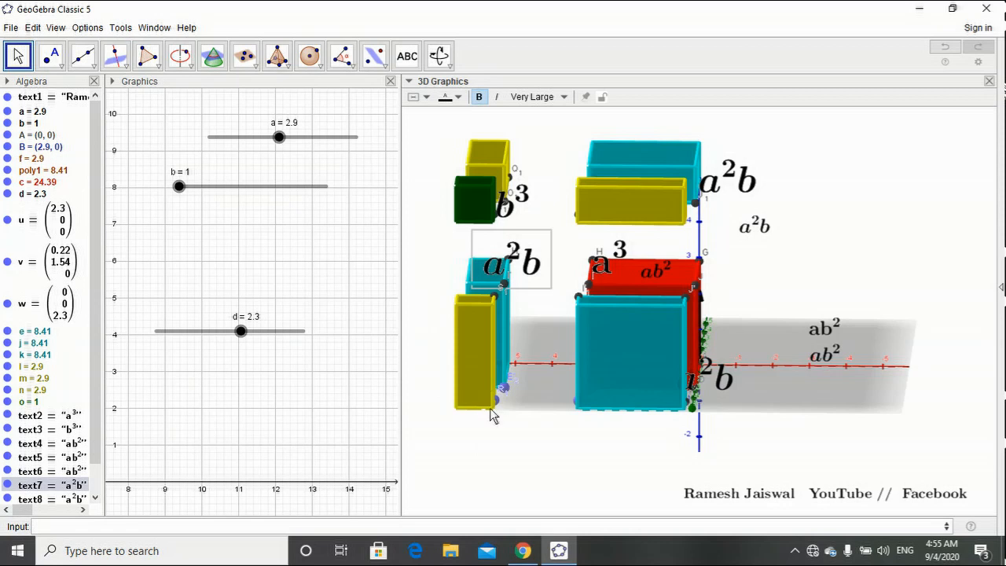
click(511, 442)
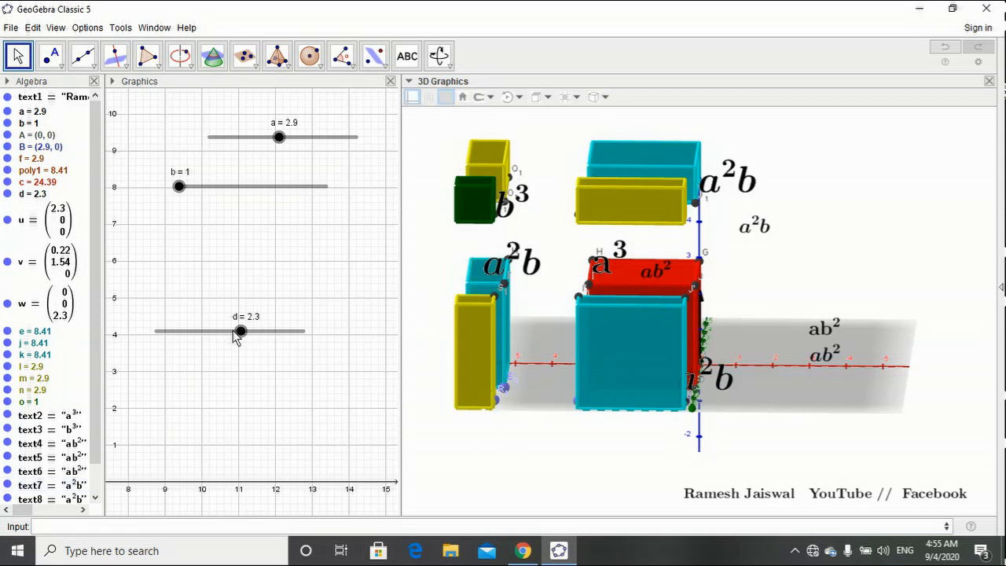
mouse_move(239, 331)
mouse_down()
mouse_move(178, 331)
mouse_move(169, 352)
mouse_move(142, 359)
mouse_move(238, 334)
mouse_up()
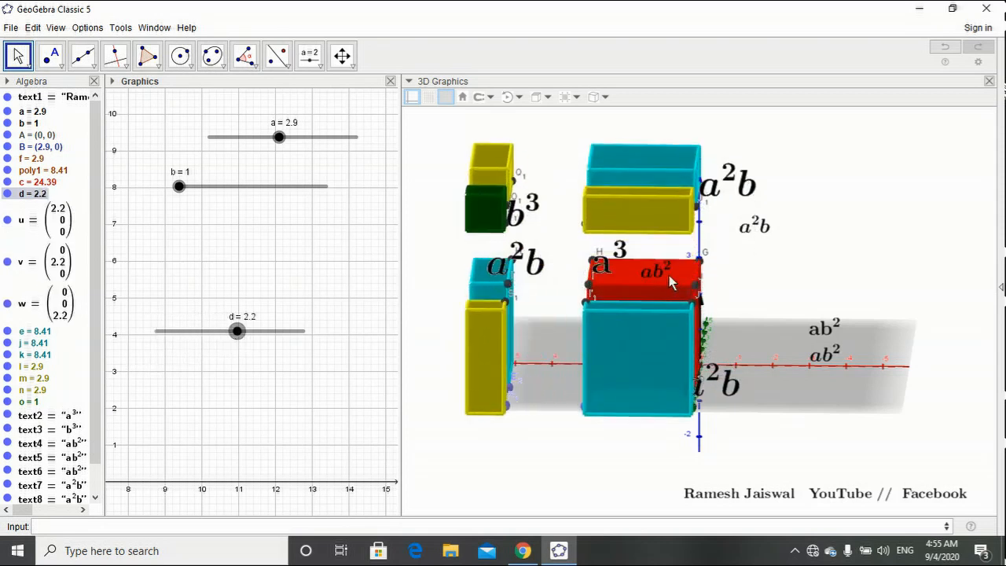
Move the ab² label off the red cube into empty space and delete the spare large a²b label.
drag(669, 283, 788, 285)
drag(836, 419, 853, 457)
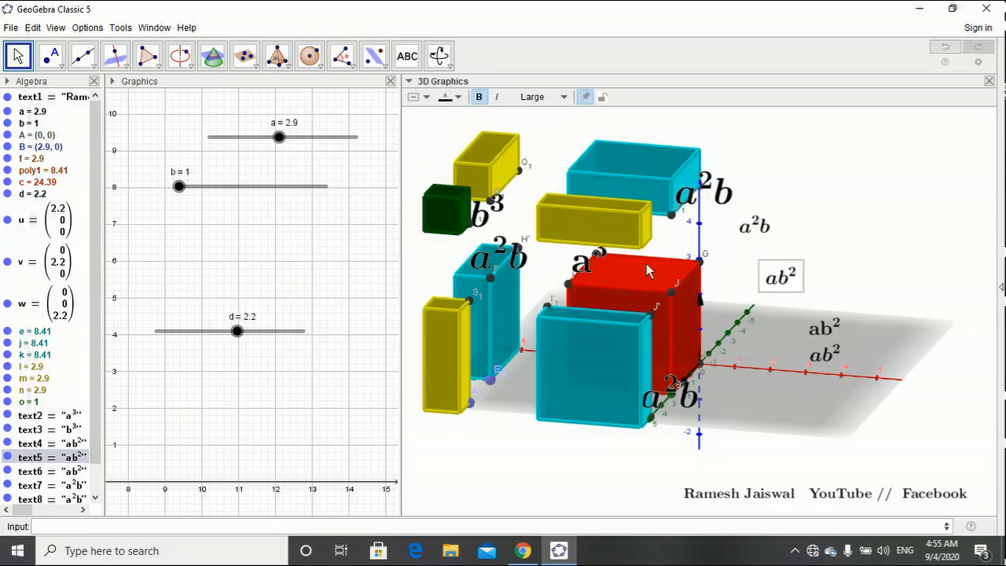
click(755, 229)
right_click(758, 231)
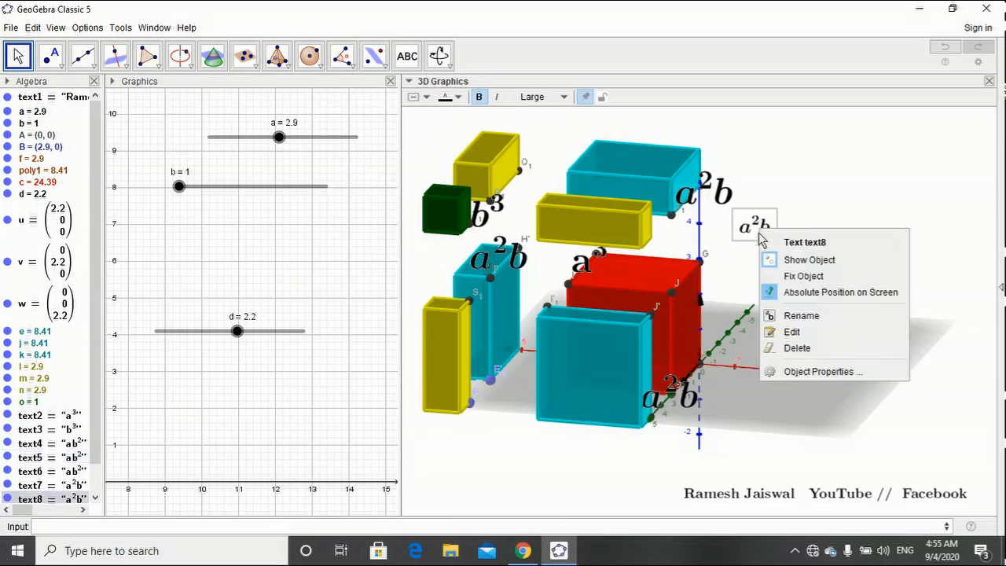
click(787, 349)
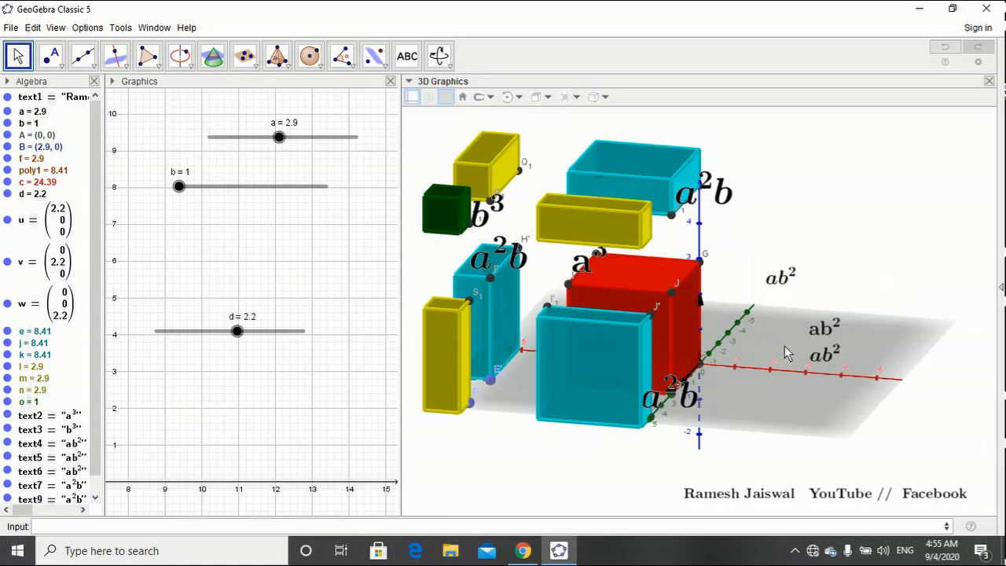
Attach the ab² label just moved off the red cube to starting point S_1.
click(784, 279)
right_click(788, 279)
click(824, 420)
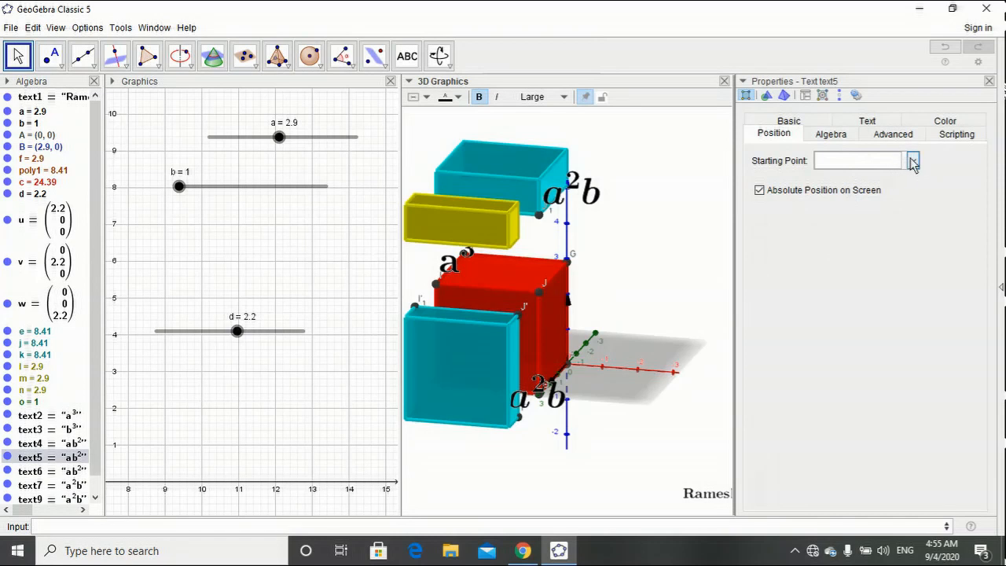
click(912, 160)
scroll(825, 267, down, 10)
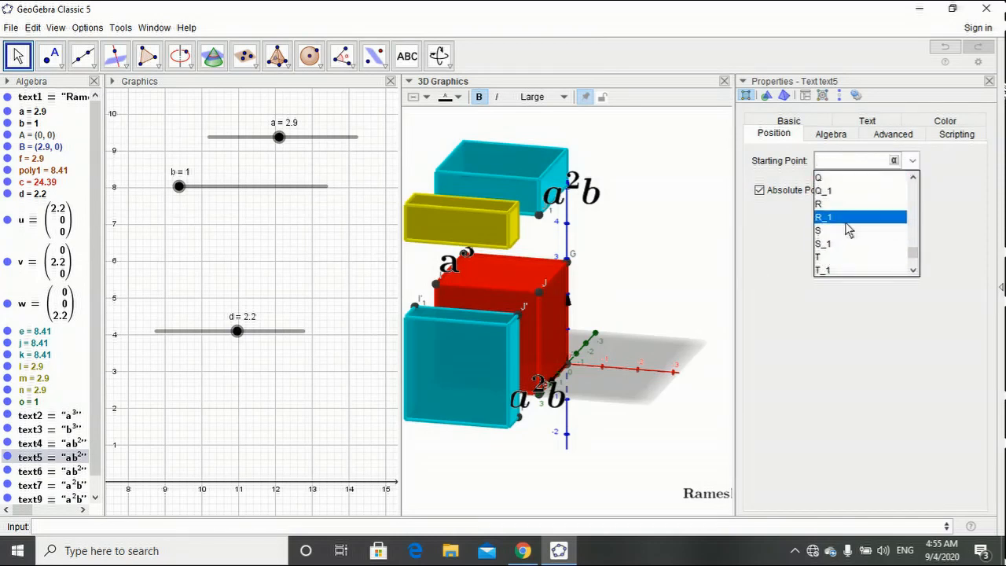
click(842, 246)
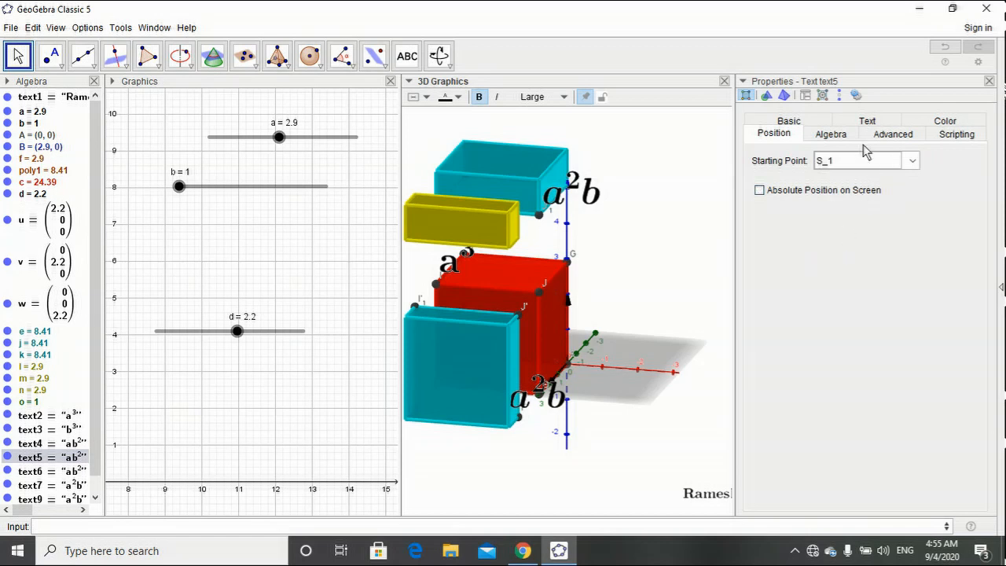
Set the ab² label at S_1 to Very Large and its show condition to d>=0.5.
click(831, 133)
click(866, 120)
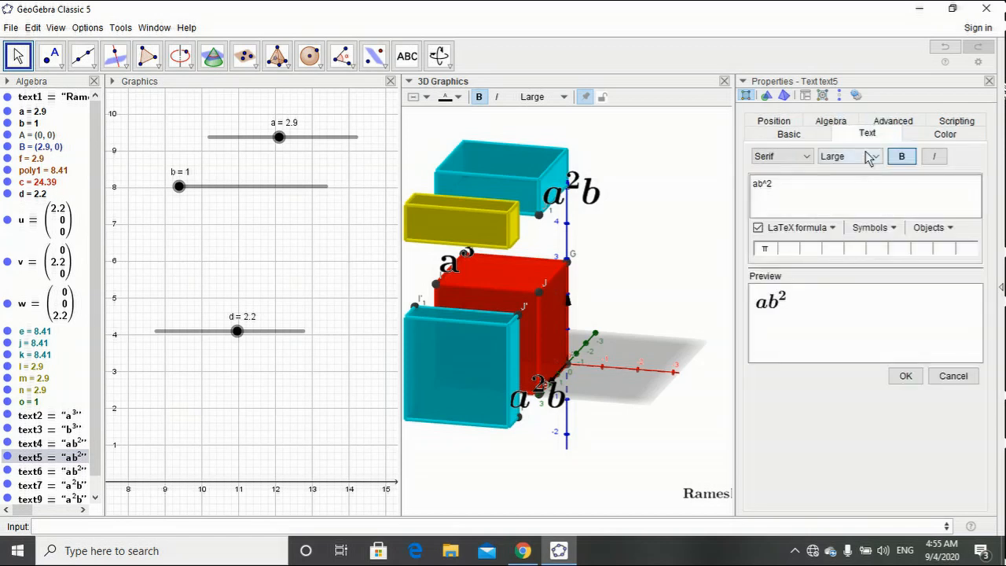
click(868, 157)
click(856, 238)
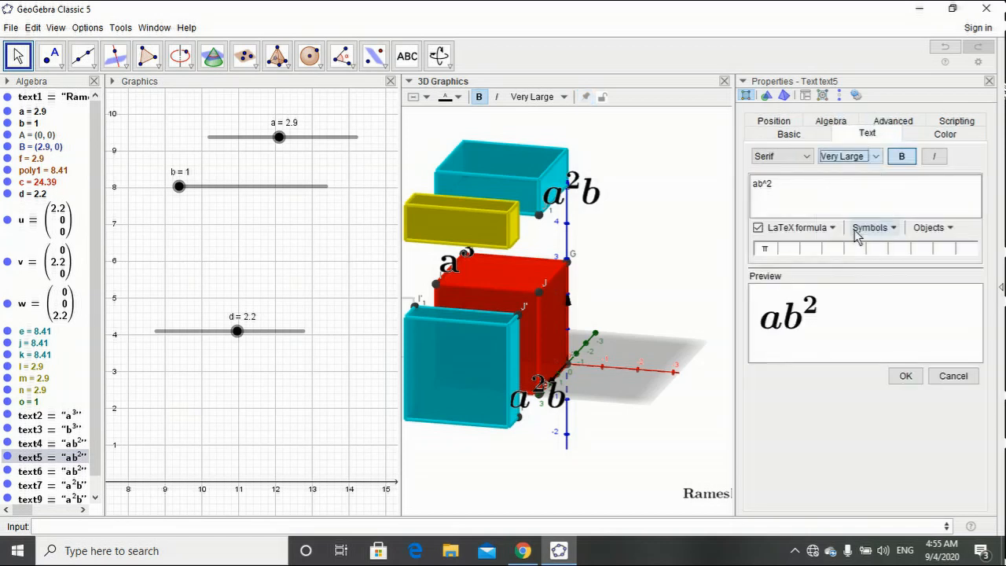
click(893, 122)
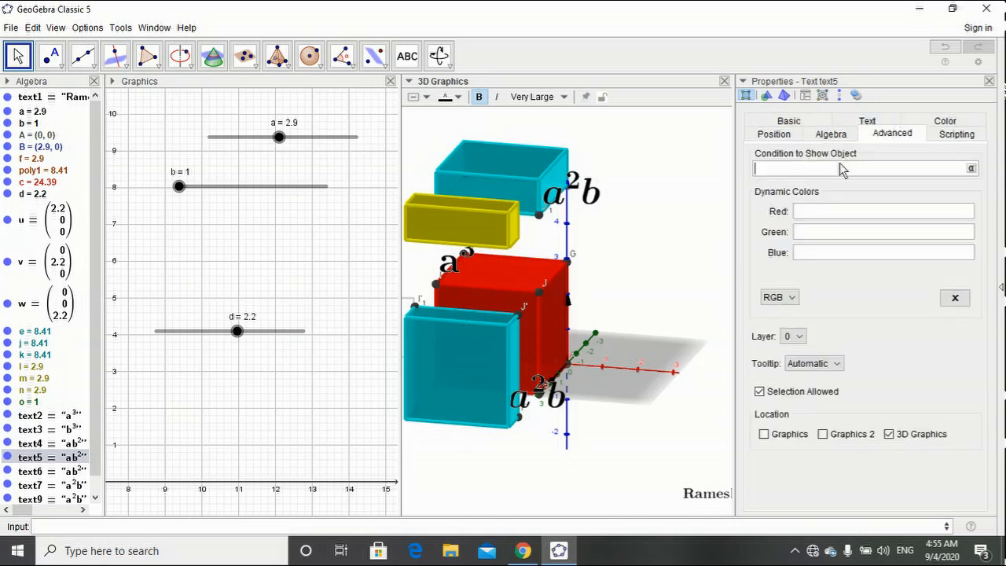
click(847, 168)
text(d>=0.5)
click(988, 81)
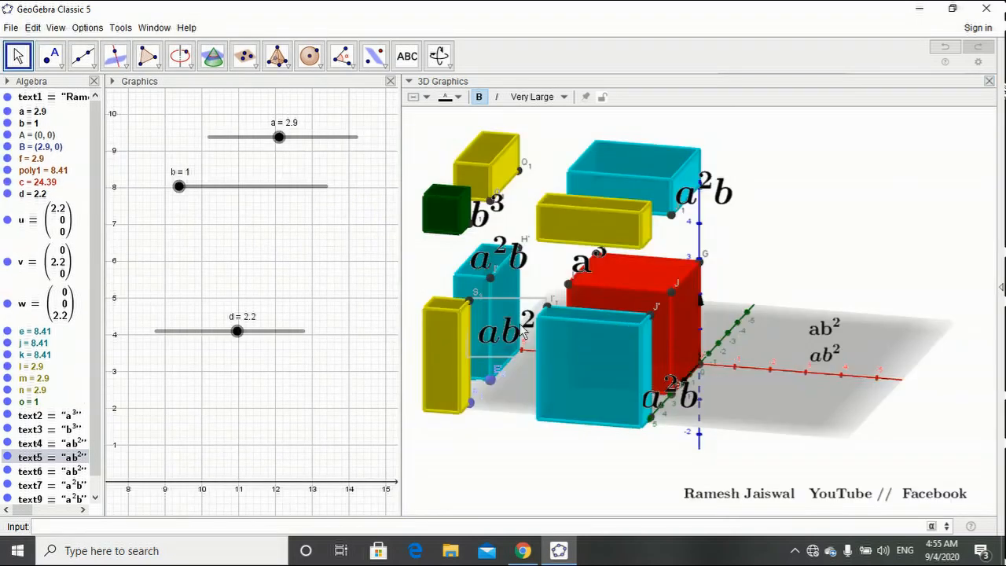
Move the very large ab² label onto the top of the yellow block at S_1 and set slider d to 2.3.
drag(523, 334, 453, 267)
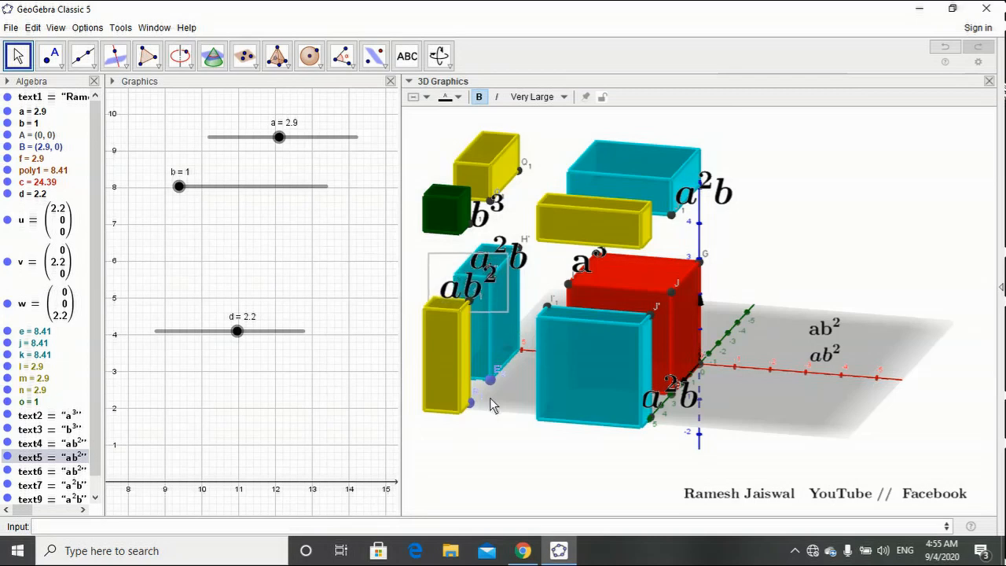
drag(489, 398, 501, 428)
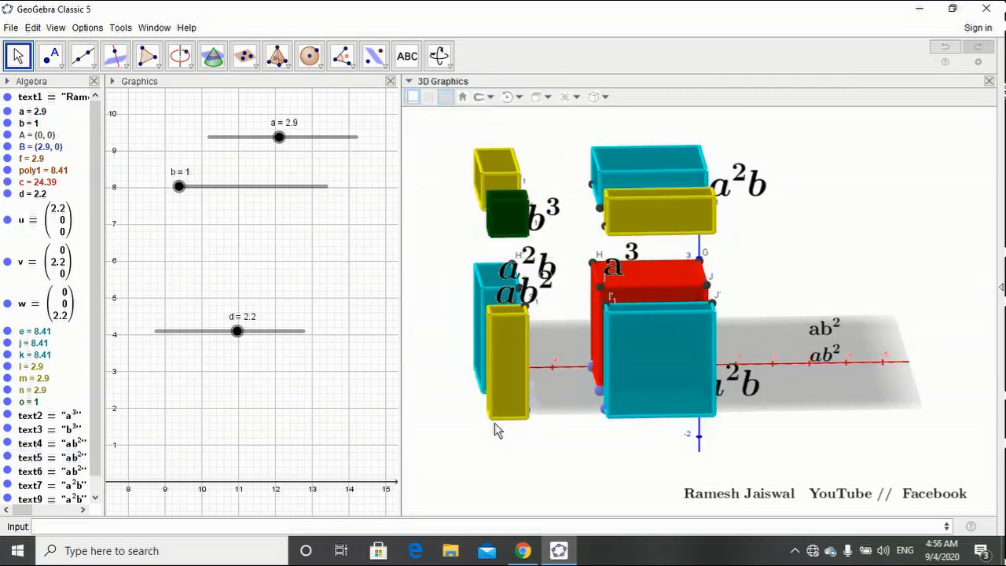
mouse_move(238, 331)
mouse_down()
mouse_move(336, 339)
mouse_move(225, 342)
mouse_move(150, 366)
mouse_move(227, 338)
mouse_move(242, 345)
mouse_up()
drag(715, 450, 766, 456)
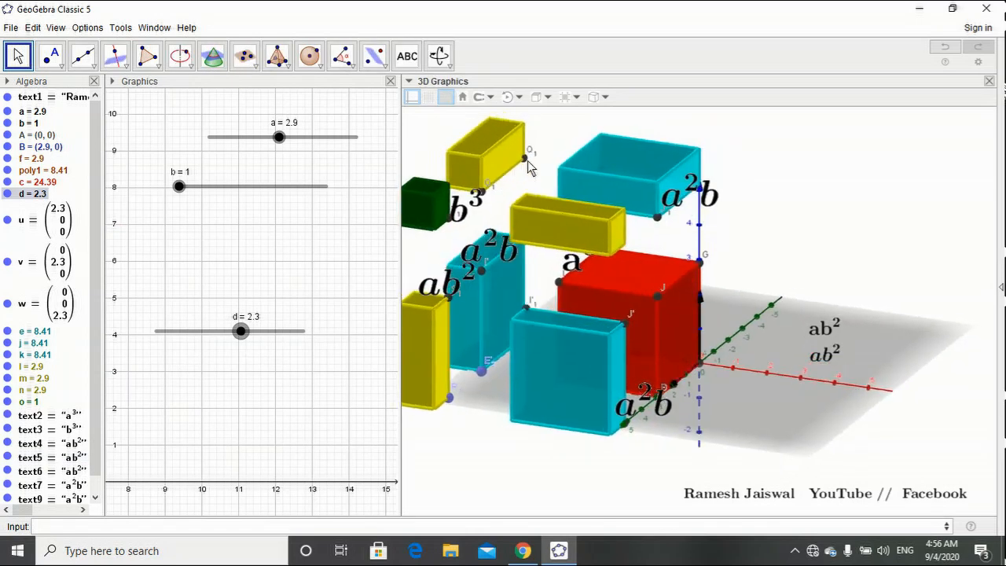
Set the show condition of the upright ab² label (text4) to d>=0.5.
right_click(832, 328)
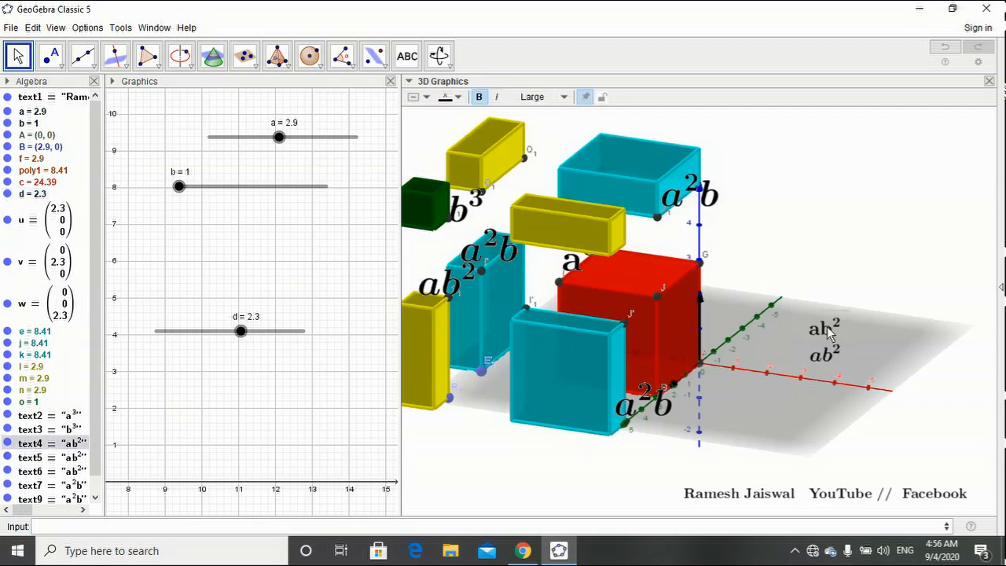
click(862, 469)
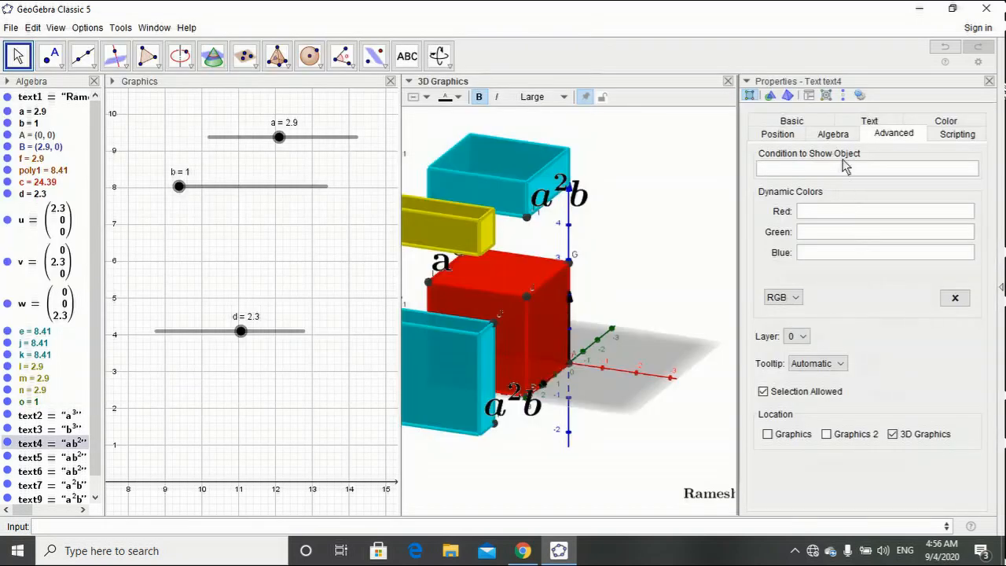
click(839, 167)
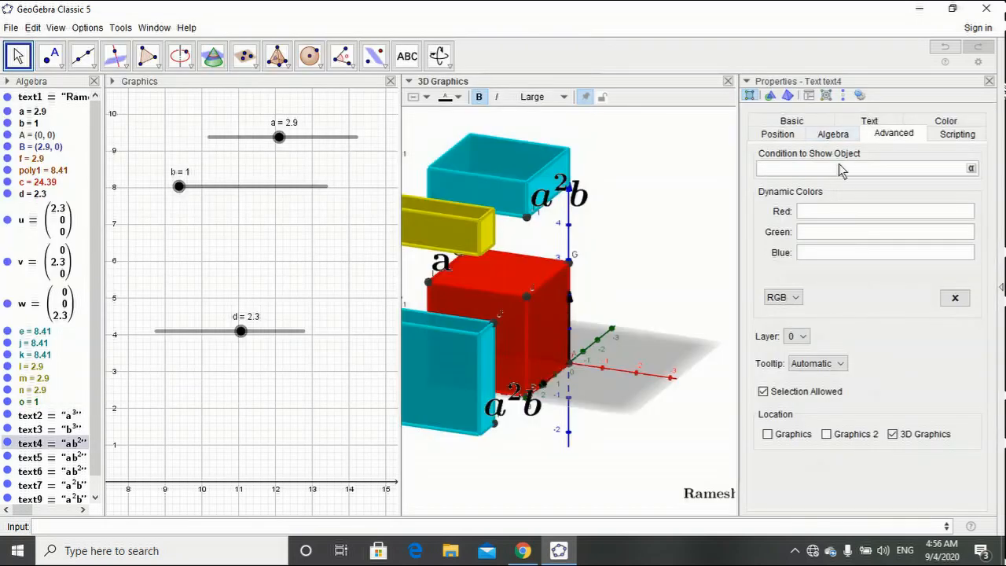
text(d>=0.5)
Attach the upright ab² label (text4) to starting point Q_1.
click(778, 133)
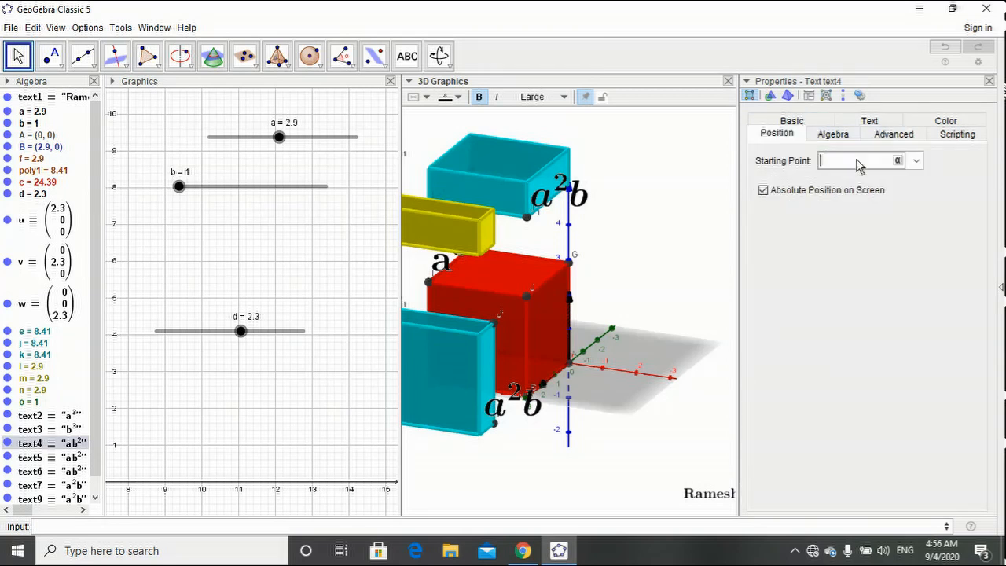
click(916, 161)
scroll(873, 214, down, 10)
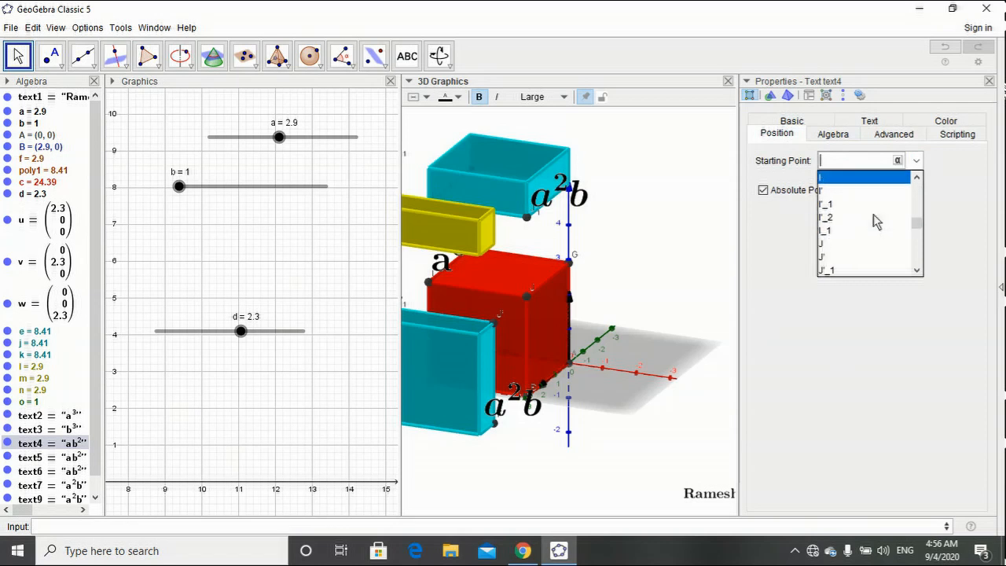
scroll(853, 220, up, 2)
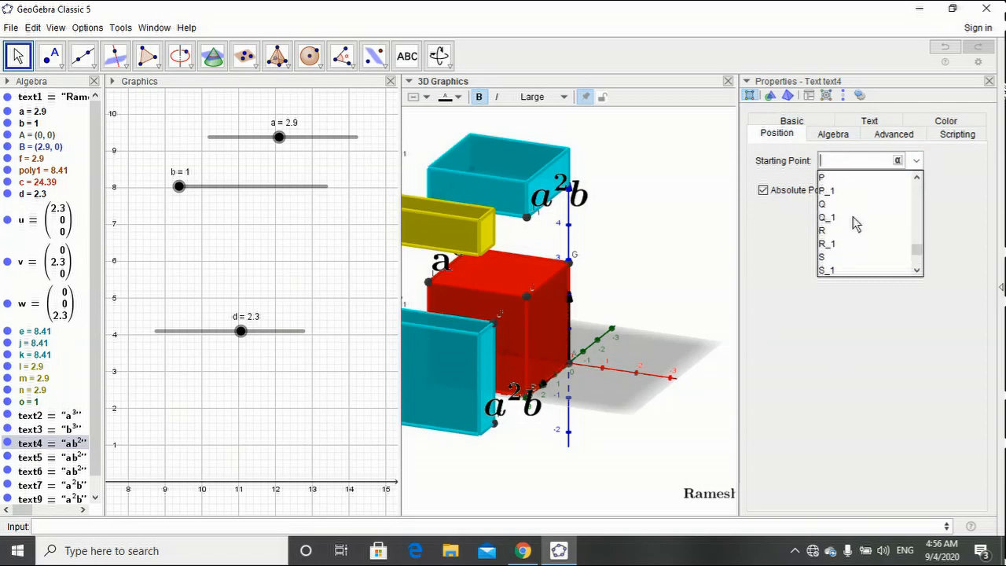
click(854, 219)
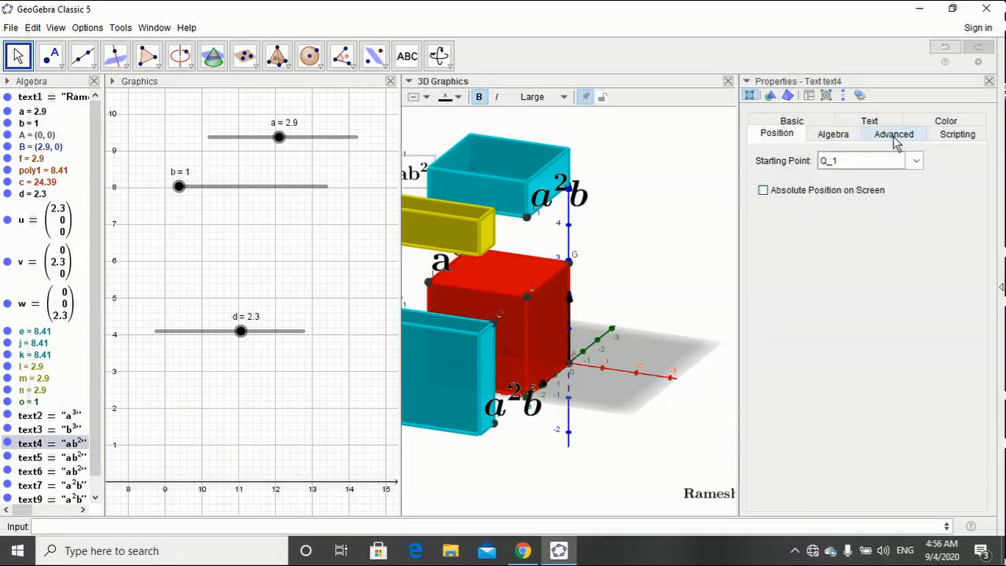
Enlarge the upright ab² label to Very Large and move it beside the rear yellow block at Q_1.
click(869, 121)
click(864, 156)
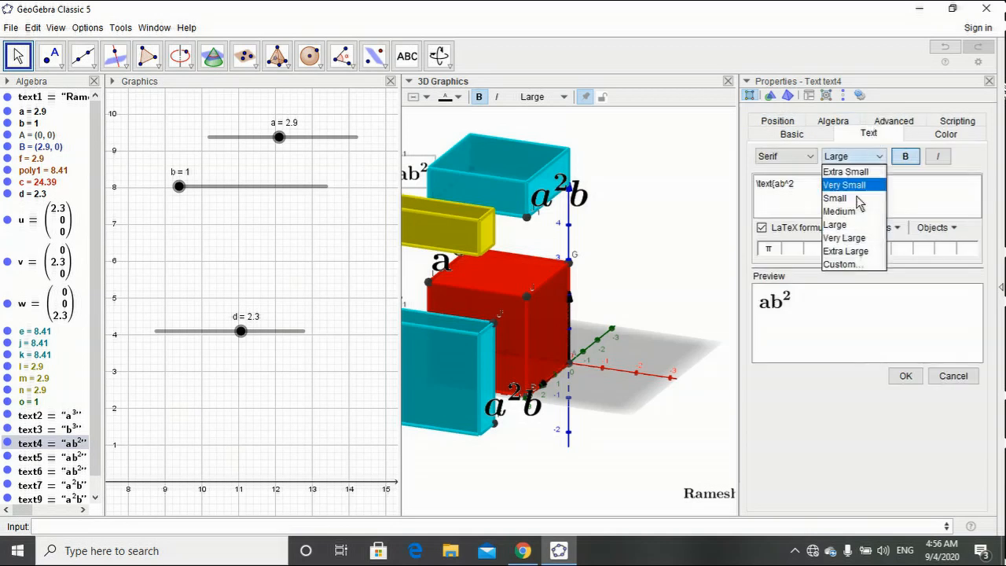
click(858, 225)
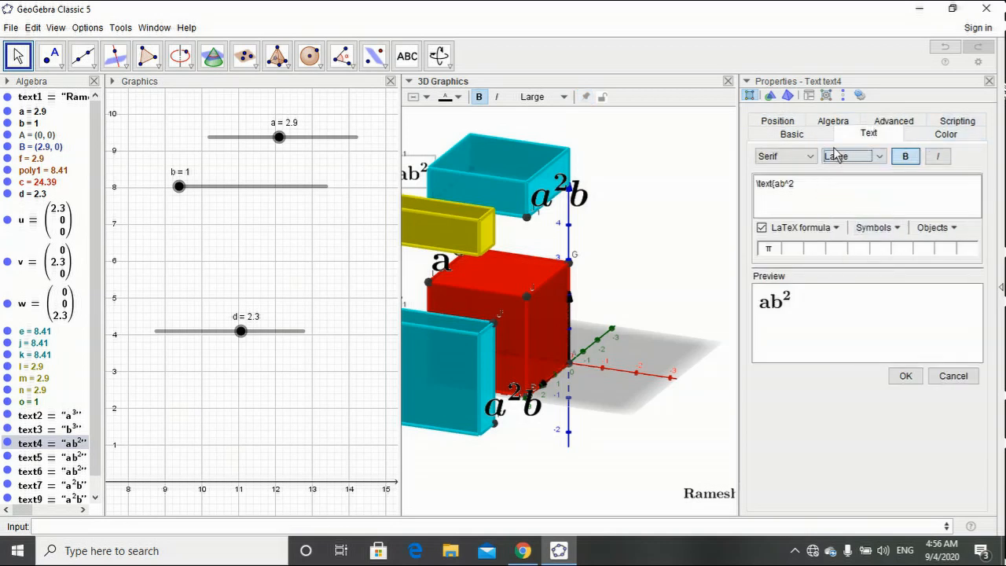
click(847, 157)
click(844, 237)
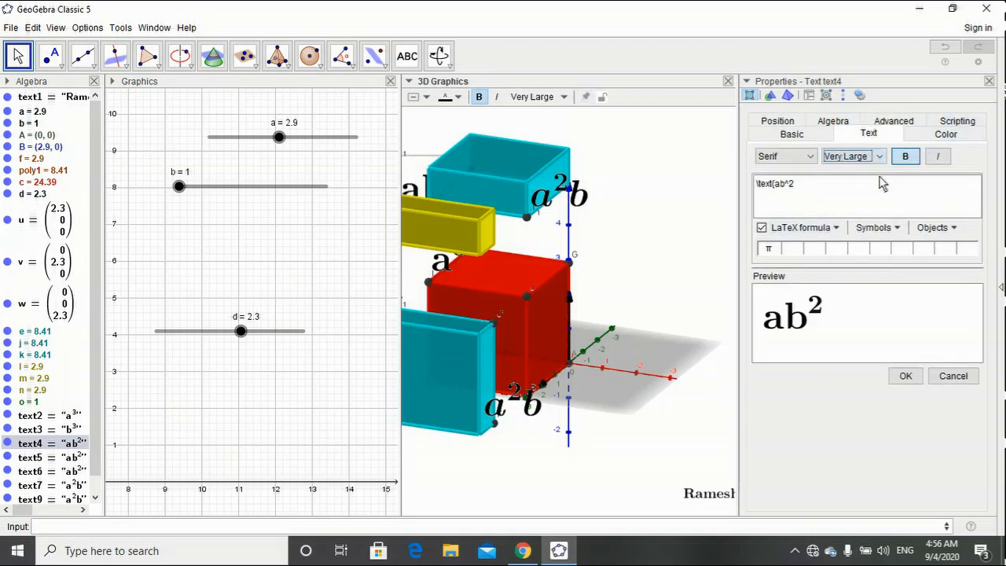
click(989, 81)
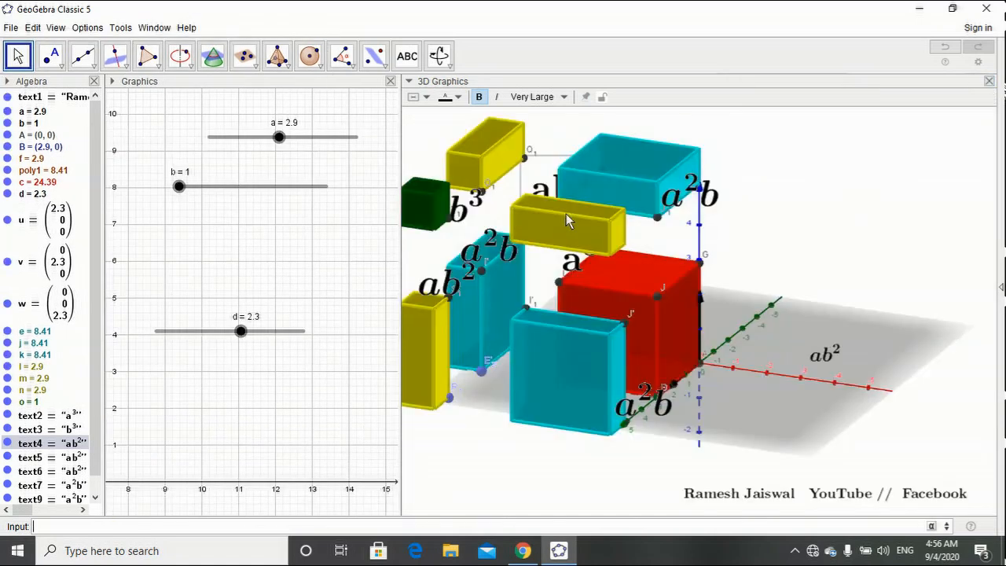
drag(540, 181, 539, 132)
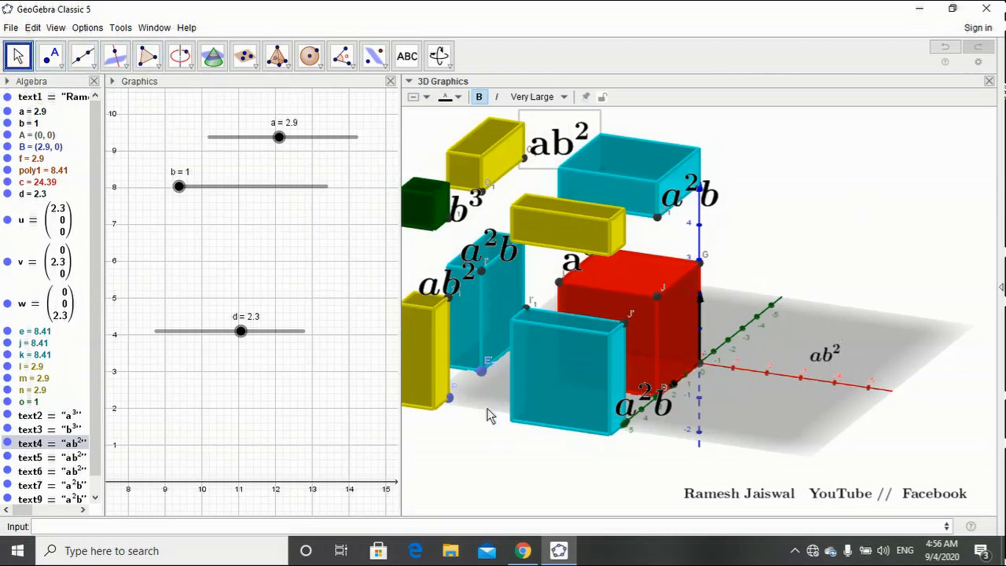
Identify the lower corner point of the front yellow block and attach the remaining ab² label (text6) to starting point R_1.
click(451, 403)
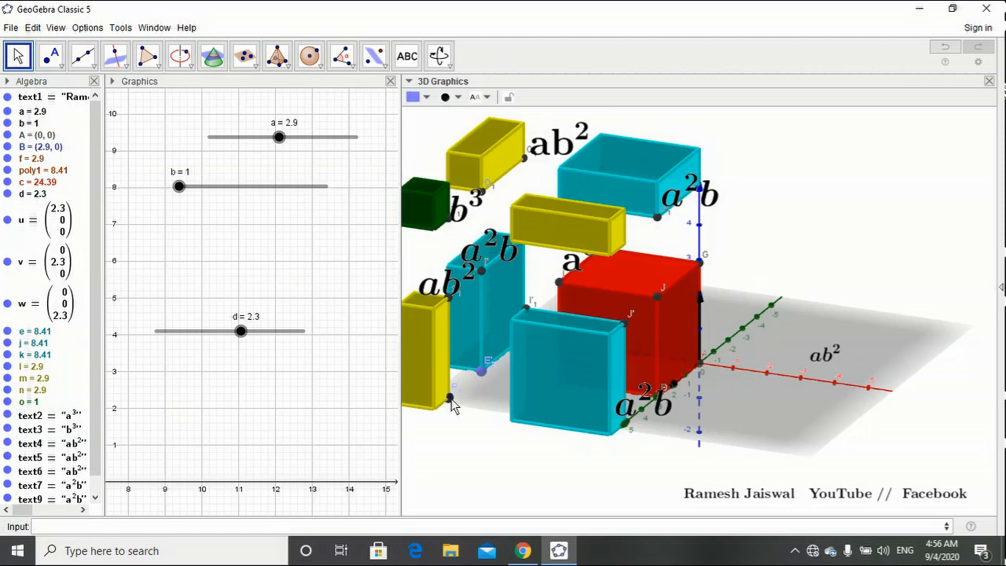
right_click(451, 401)
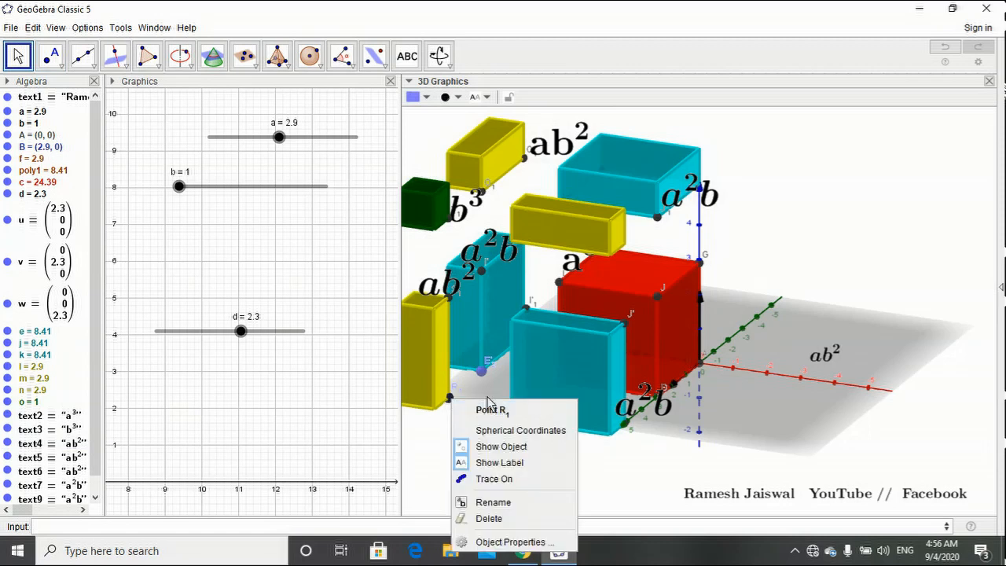
click(762, 410)
click(834, 355)
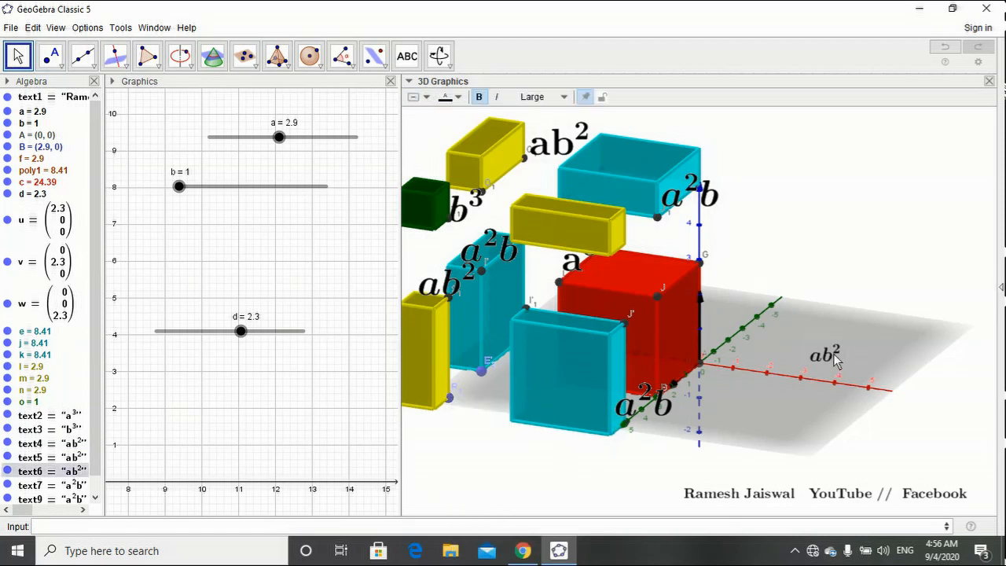
right_click(834, 355)
click(884, 497)
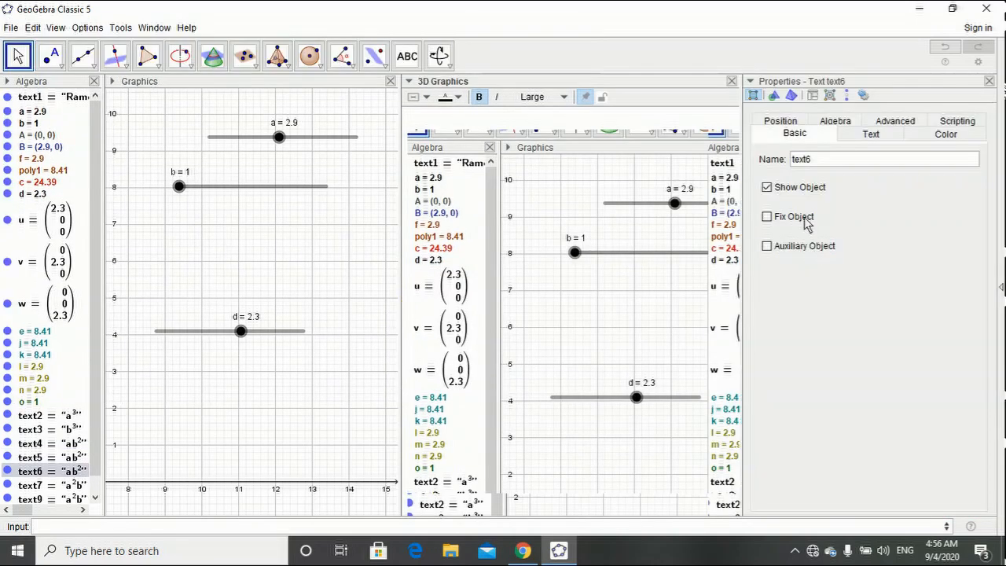
click(781, 124)
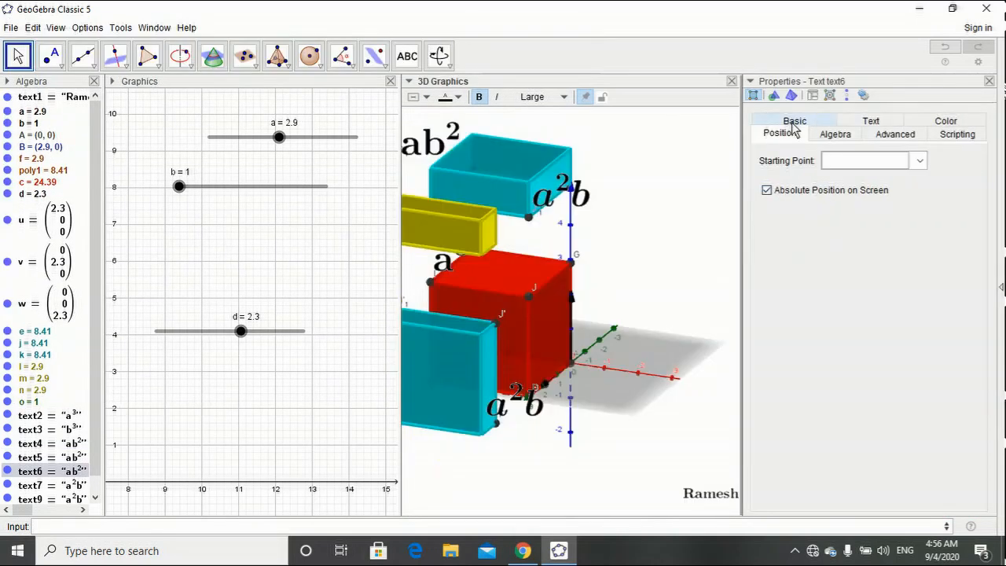
click(920, 160)
scroll(872, 217, down, 3)
scroll(868, 213, down, 9)
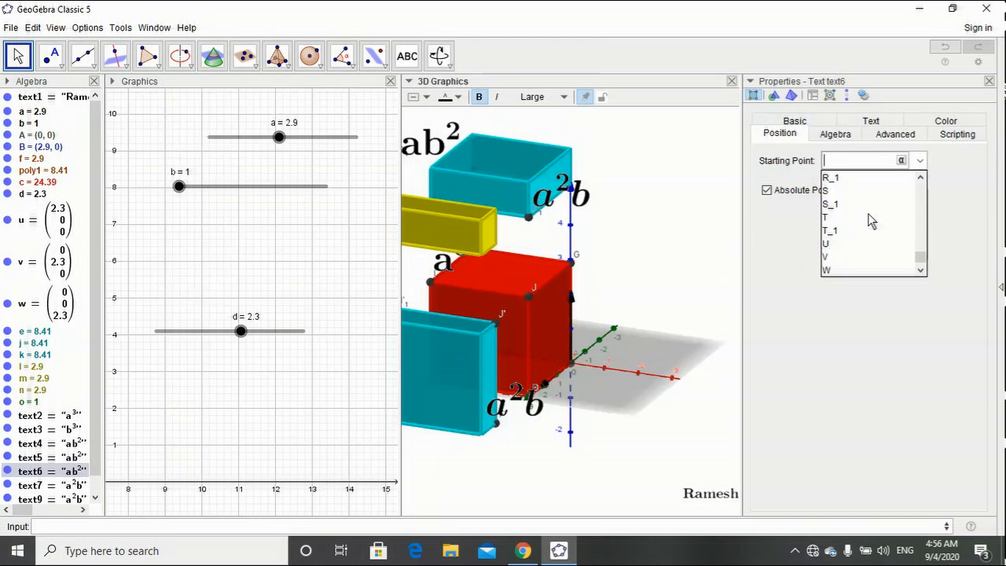
click(862, 179)
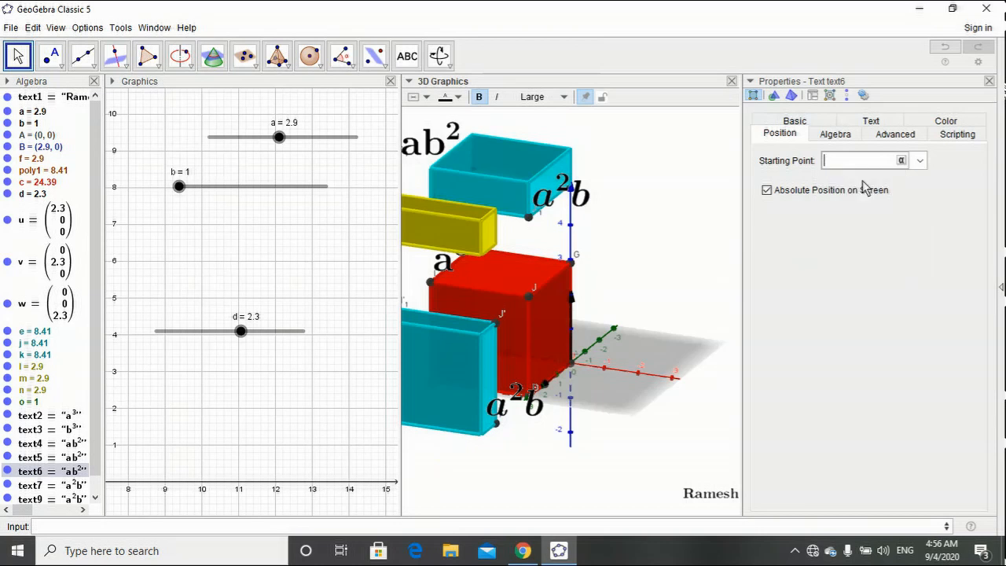
Set the remaining ab² label (text6) to Very Large and its show condition to d>=0.5.
click(870, 121)
click(864, 156)
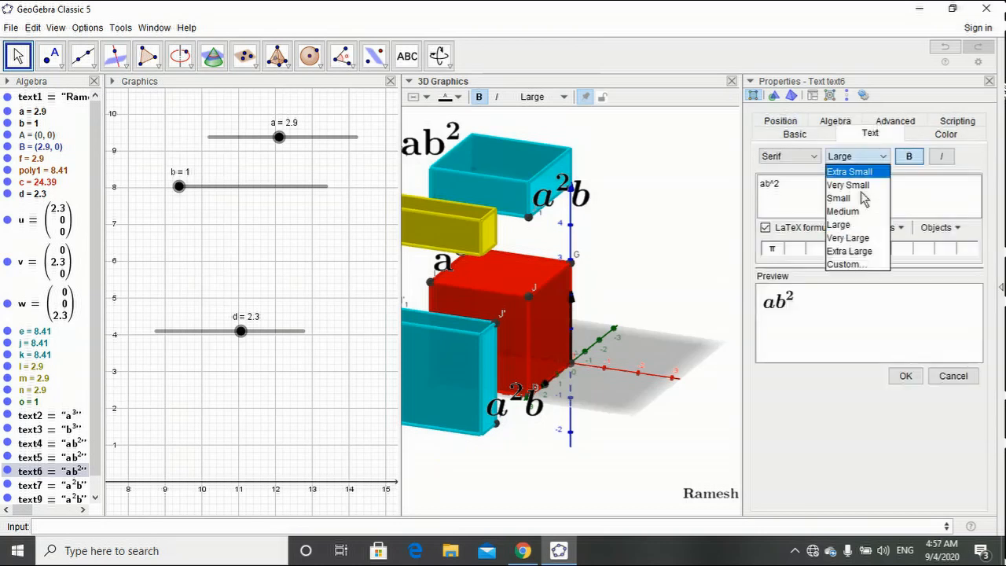
click(855, 238)
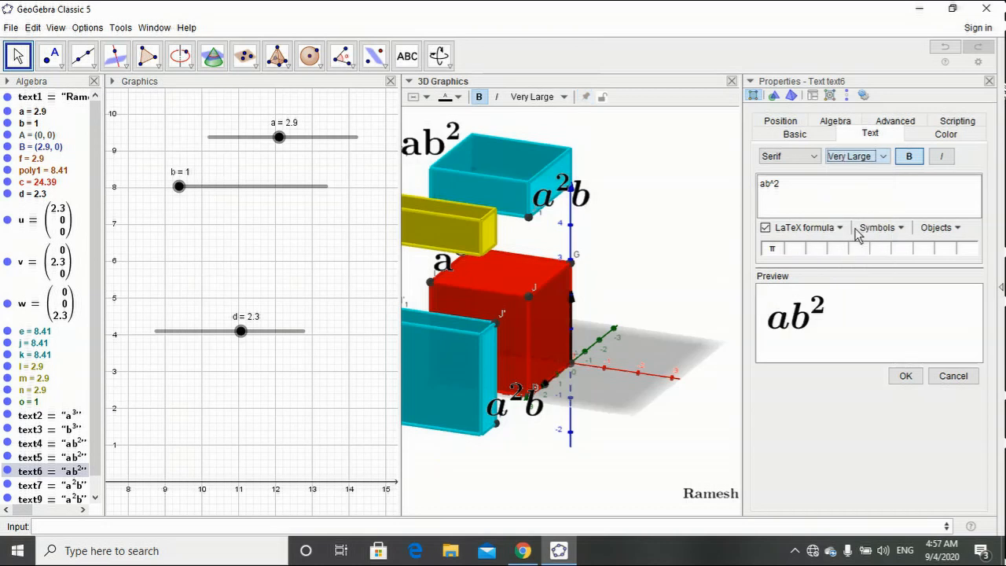
click(896, 121)
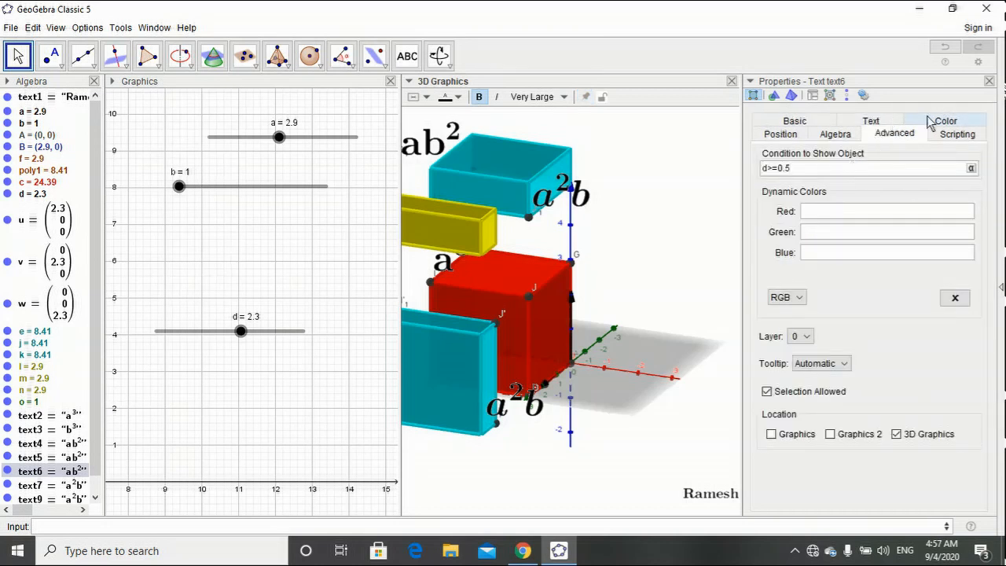
Move the ab² label (text6) closer to the lower corner of the front yellow block.
click(988, 82)
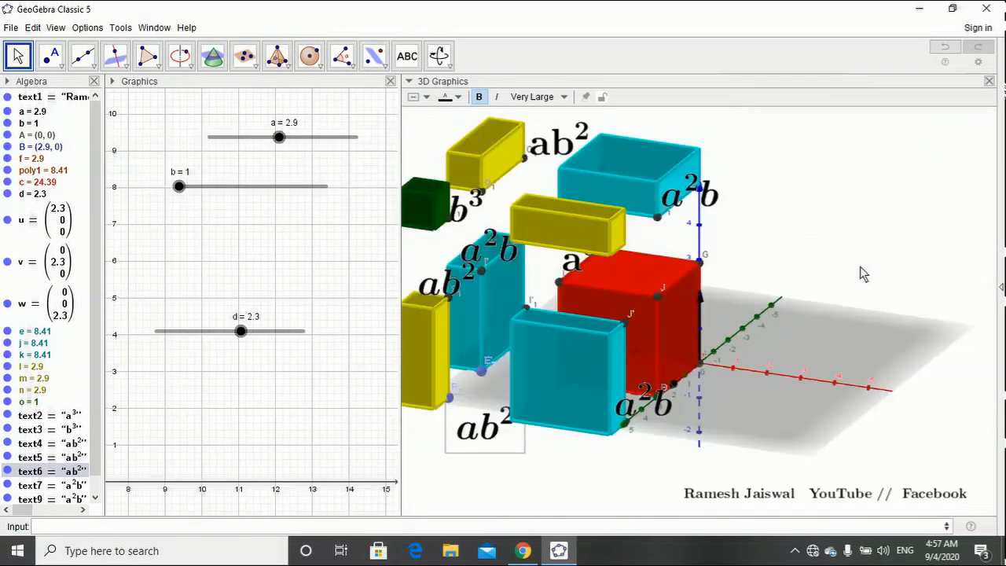
drag(604, 478, 619, 474)
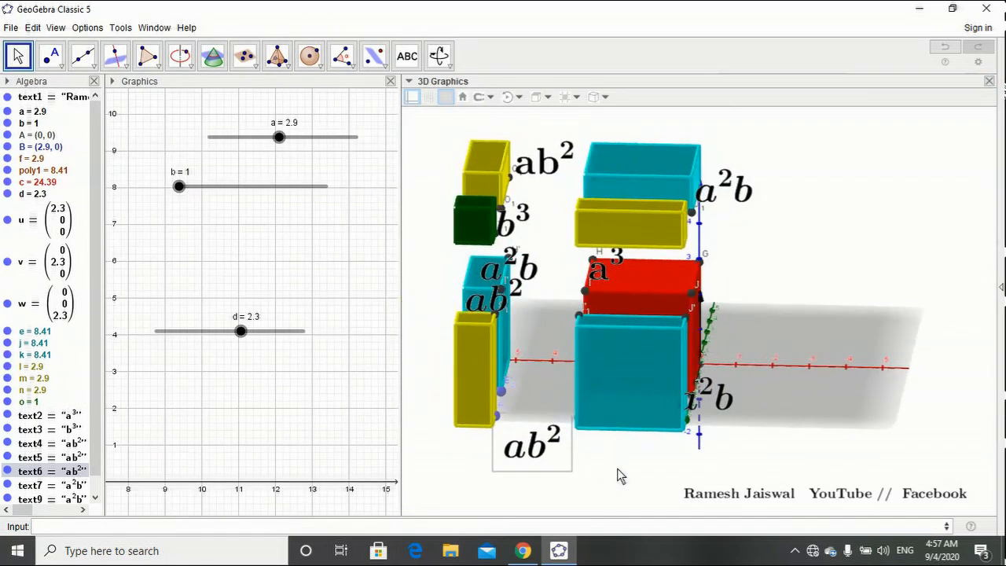
drag(529, 442, 575, 464)
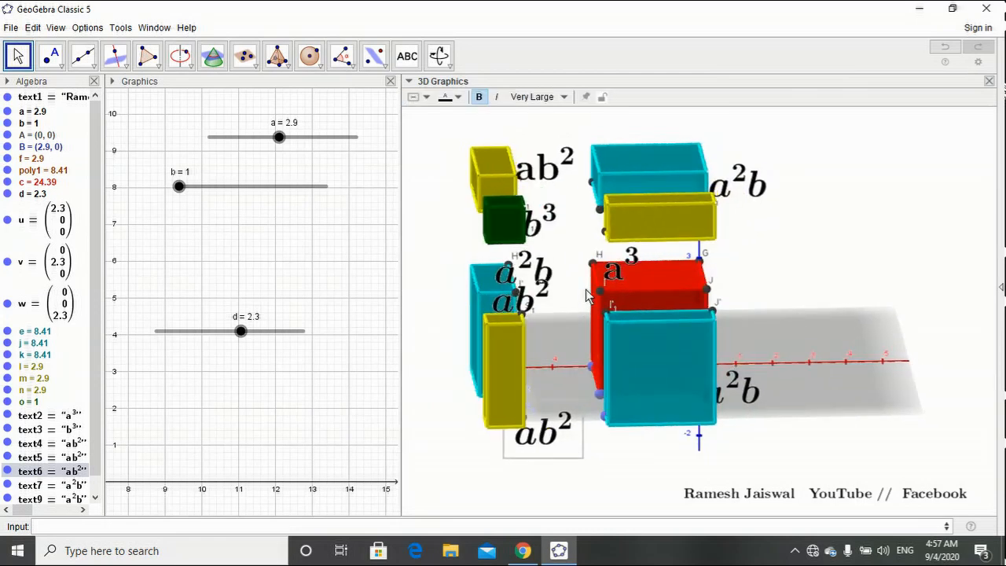
Select every object in the construction and hide all of their name labels.
right_click(576, 271)
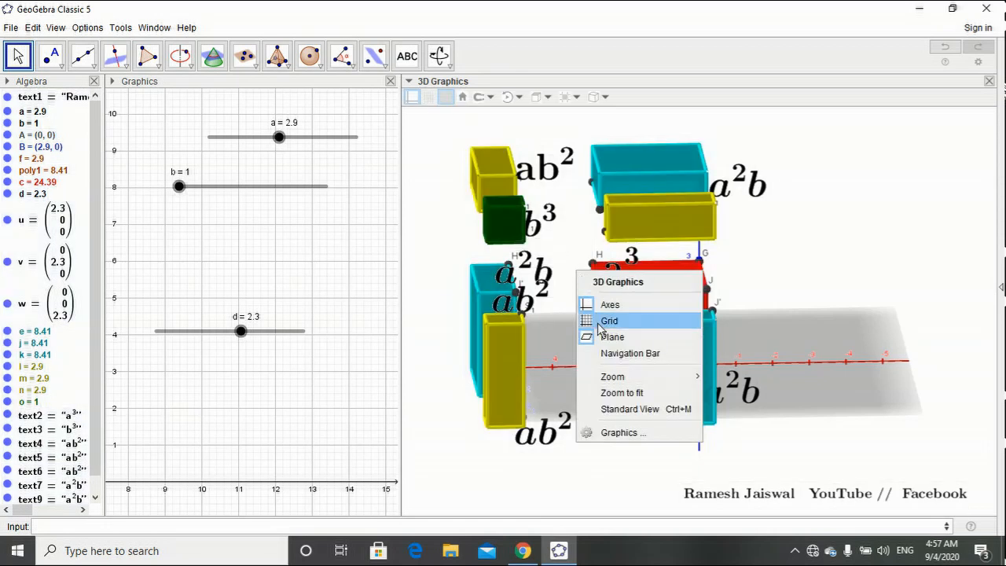
right_click(562, 247)
click(562, 247)
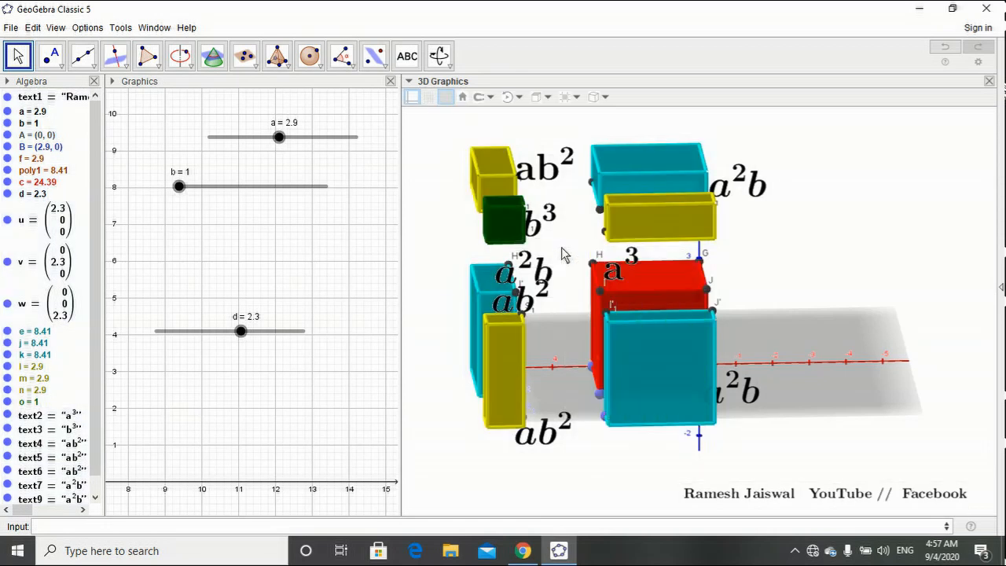
key(ctrl+a)
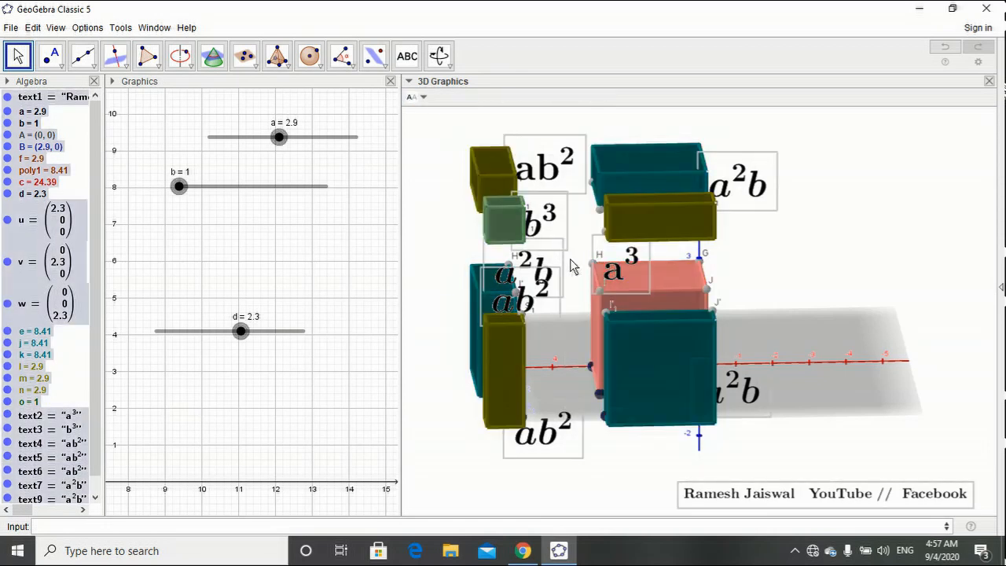
right_click(626, 362)
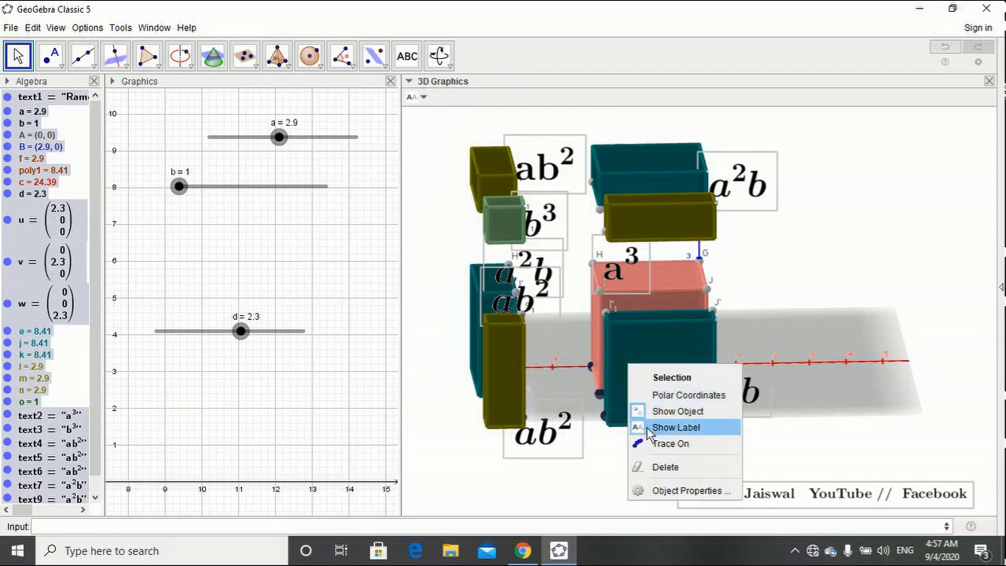
click(648, 430)
right_click(652, 356)
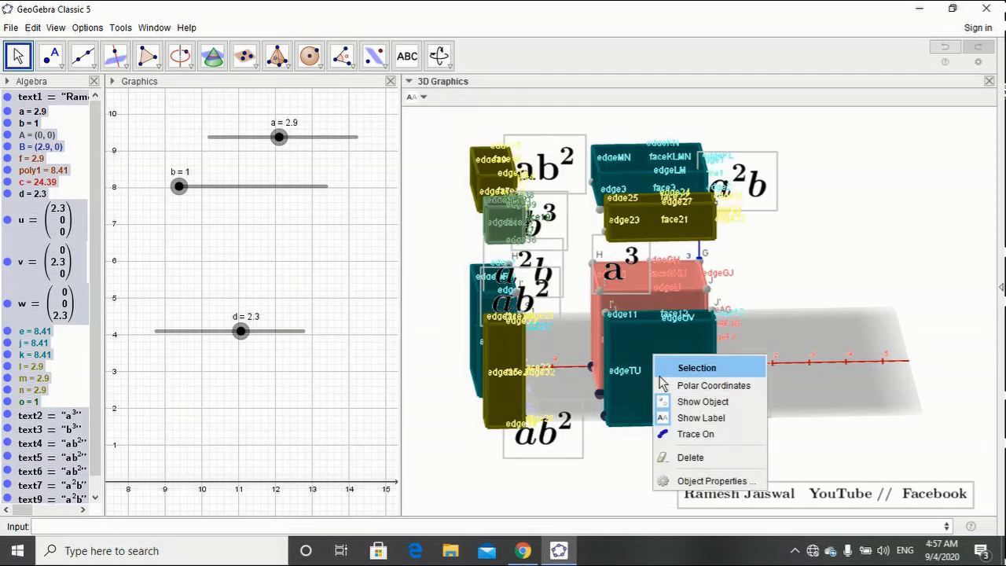
click(668, 418)
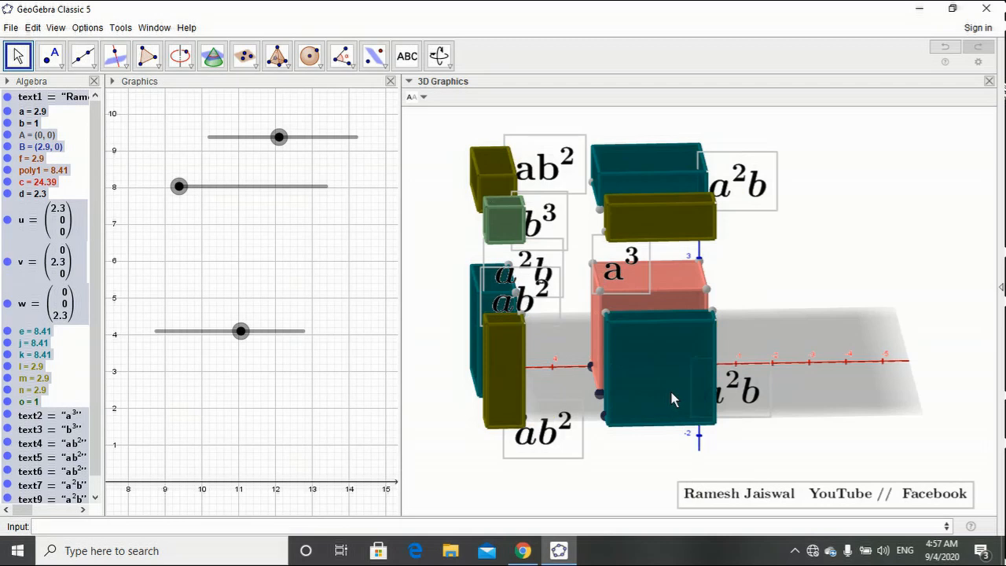
click(768, 255)
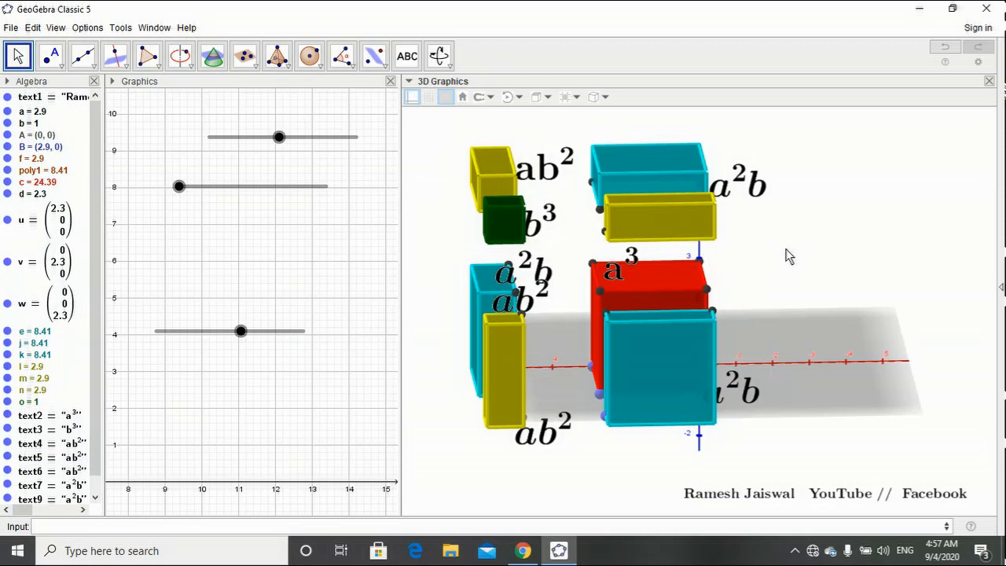
Move the a³ label (text2) onto the top of the red cube and color it red.
drag(784, 250, 747, 252)
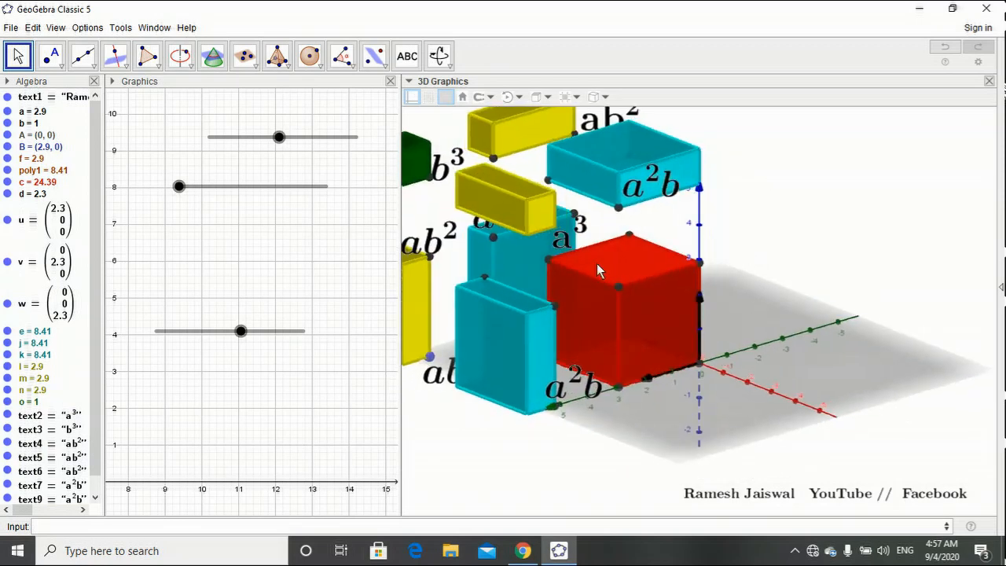
drag(559, 242, 601, 255)
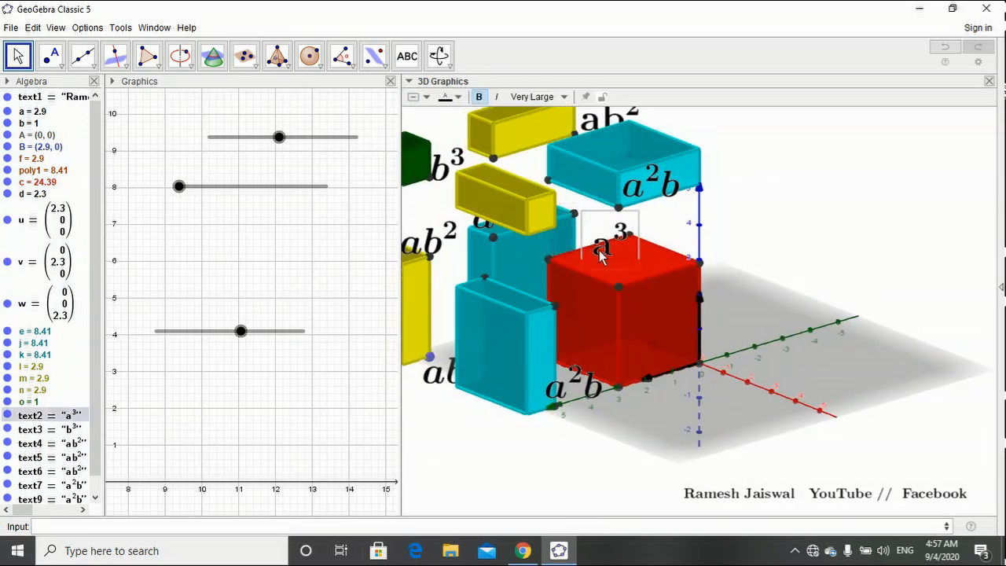
click(456, 97)
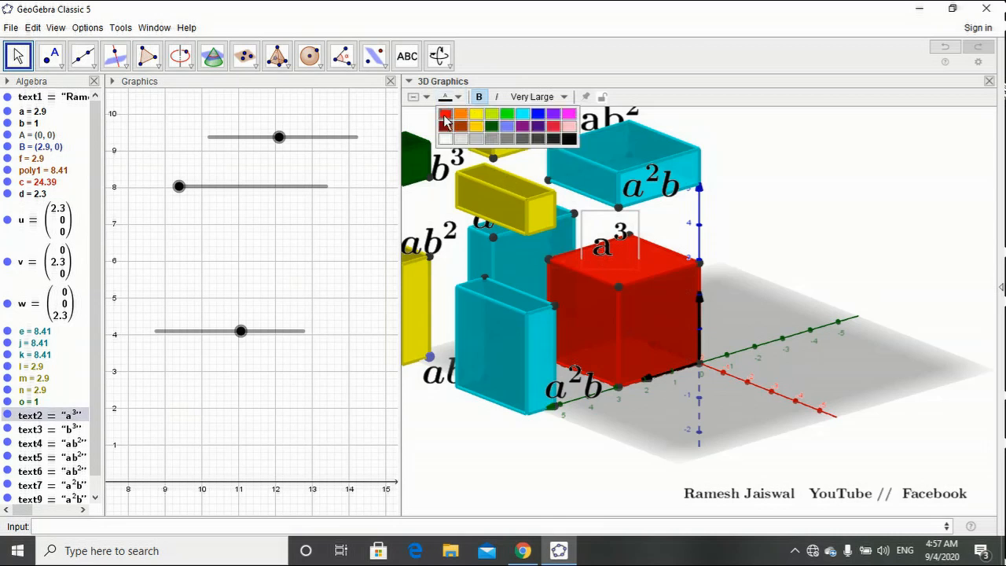
click(445, 114)
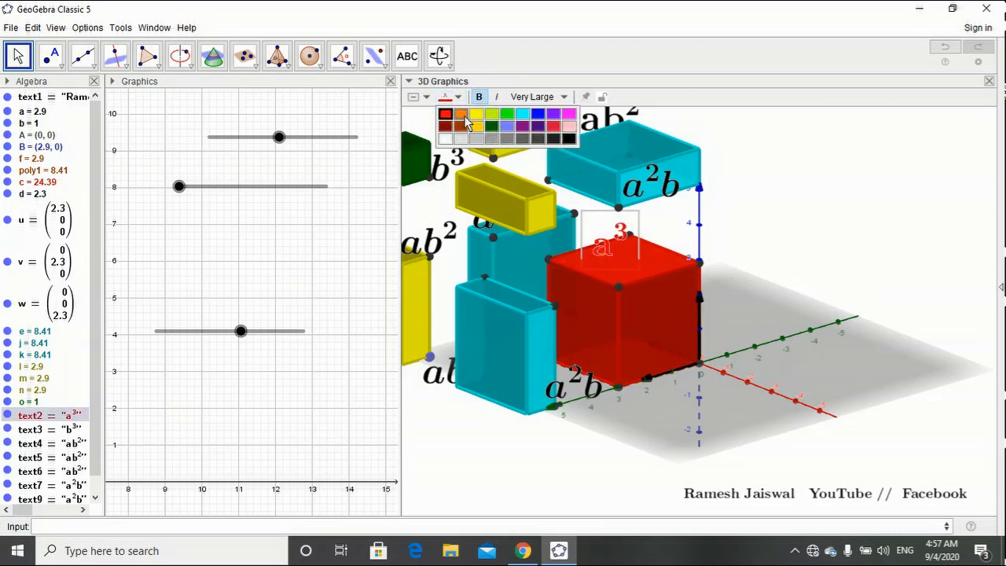
Try cyan on the a²b label of the upper cyan block, and settle on red.
click(646, 194)
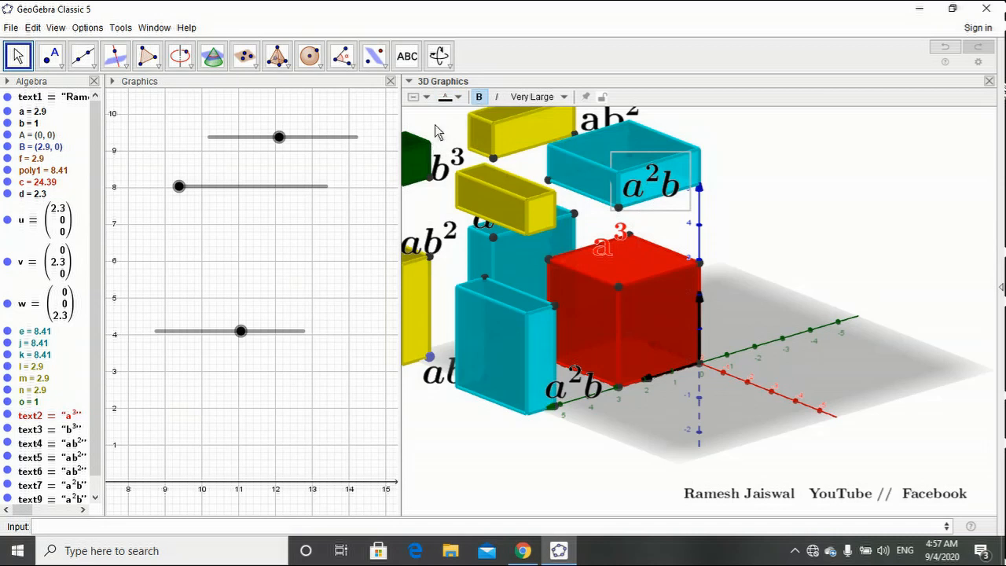
click(451, 98)
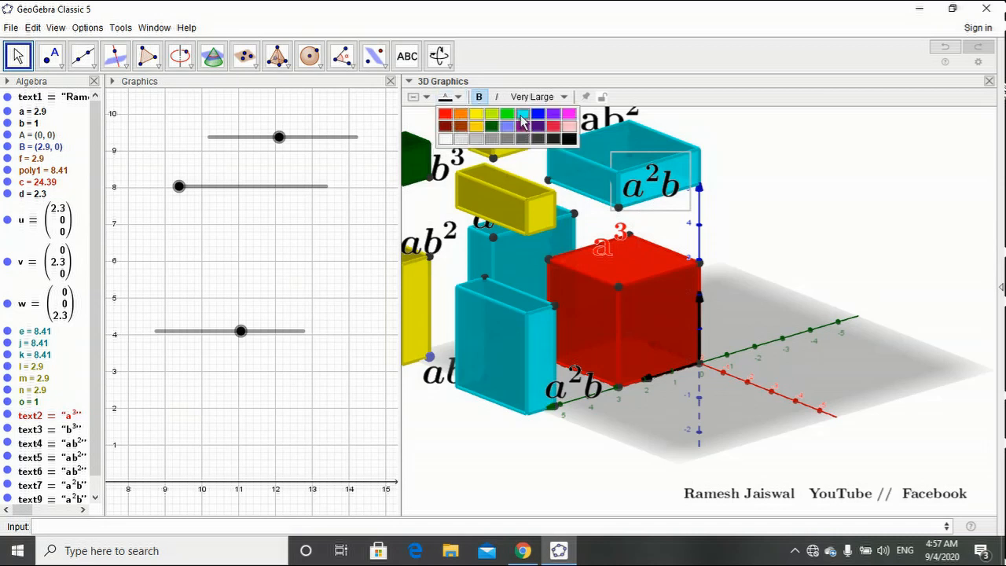
click(522, 115)
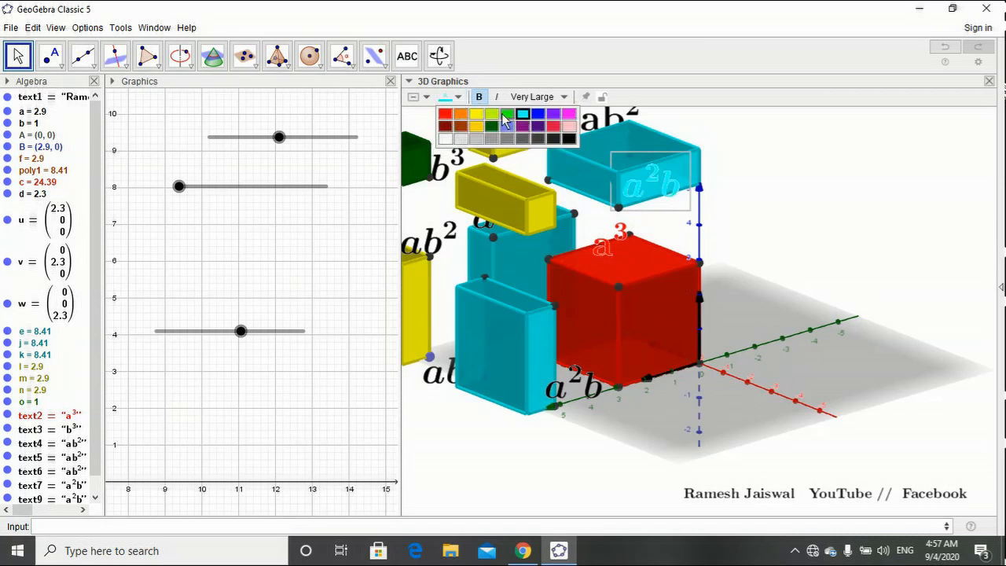
click(445, 114)
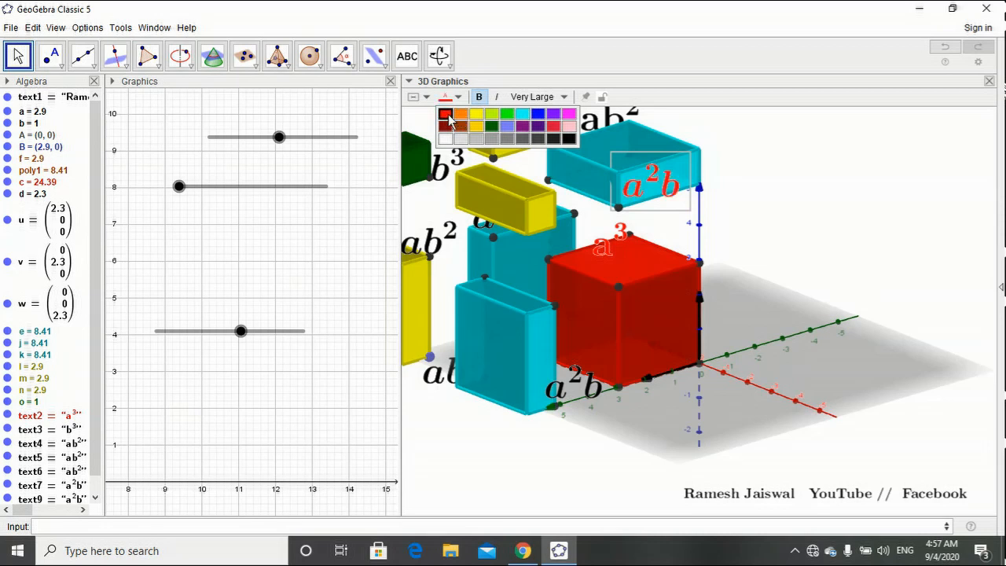
Recolor the a³ label (text2) on the red cube blue after trying dark green and cyan.
click(602, 250)
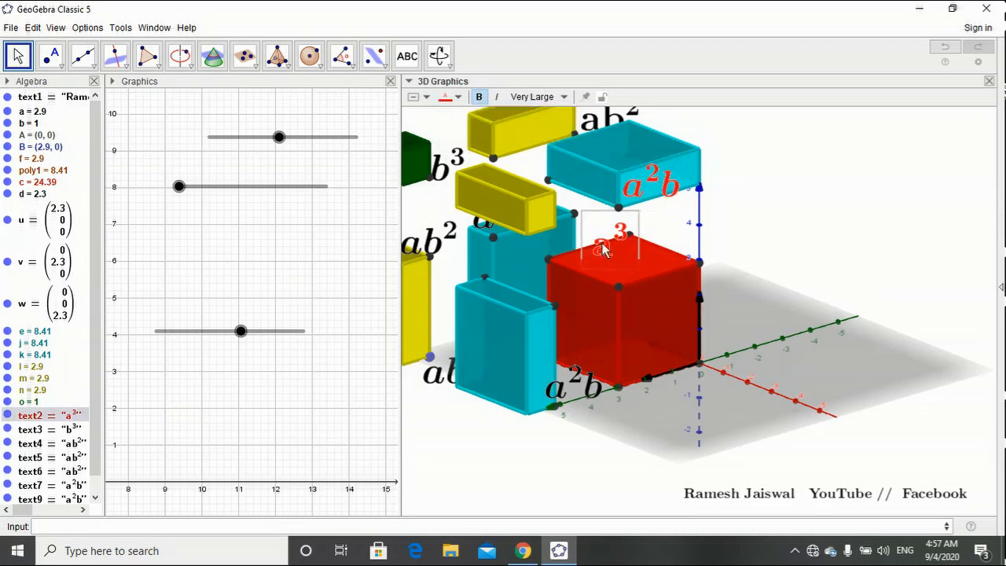
click(457, 97)
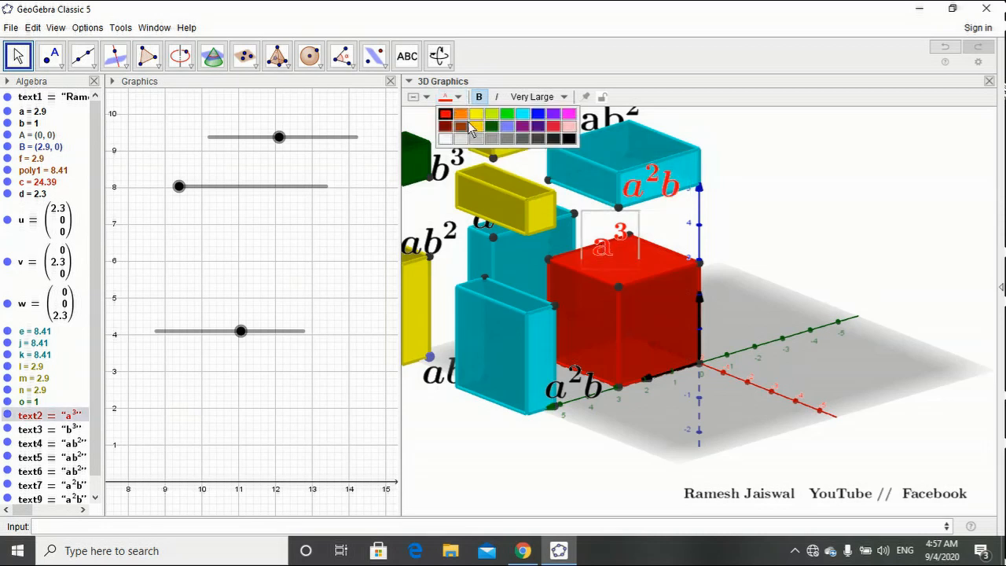
click(491, 127)
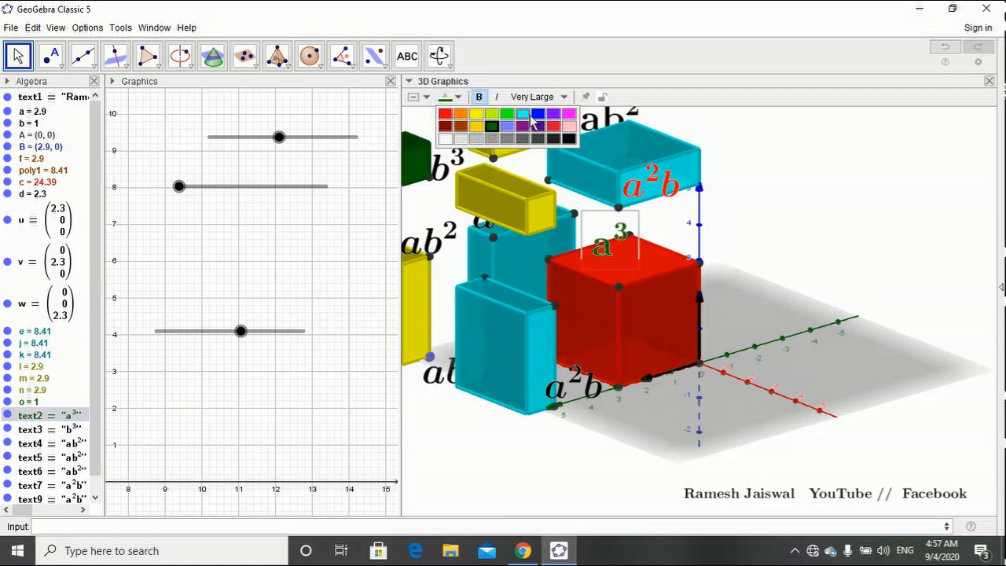
click(523, 114)
click(538, 115)
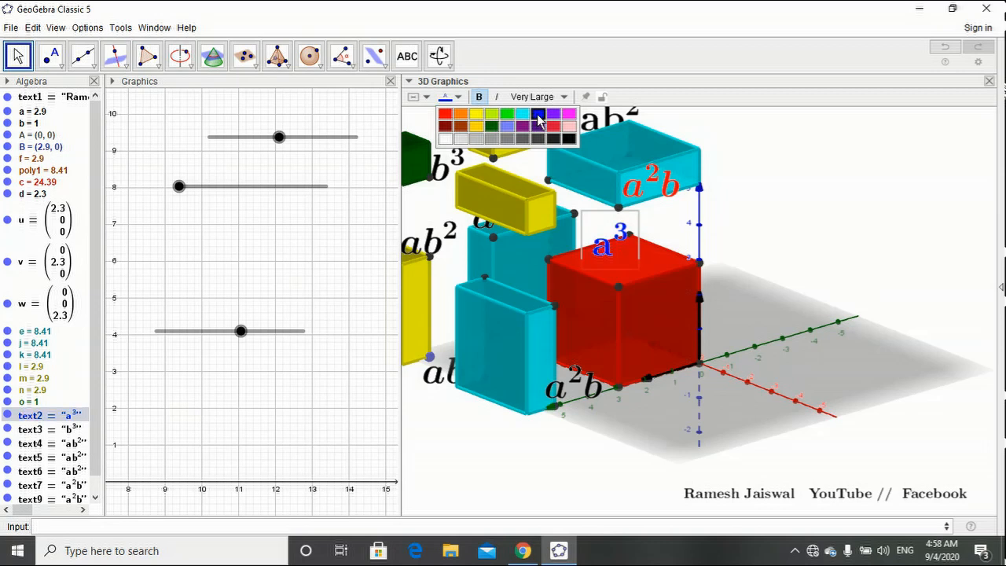
Color the a²b label (text9) beside the front cyan block red to match the upper a²b label.
click(681, 192)
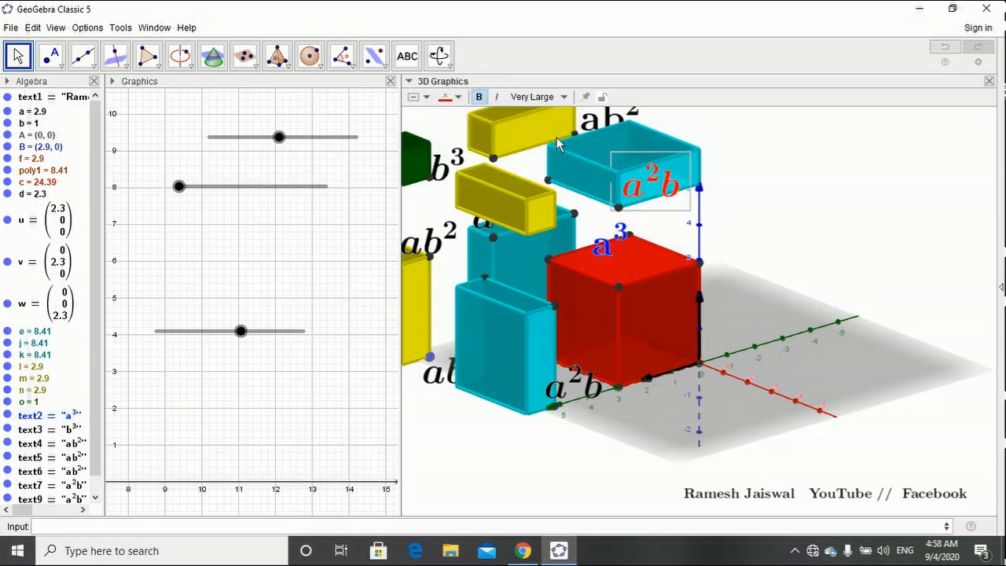
click(459, 98)
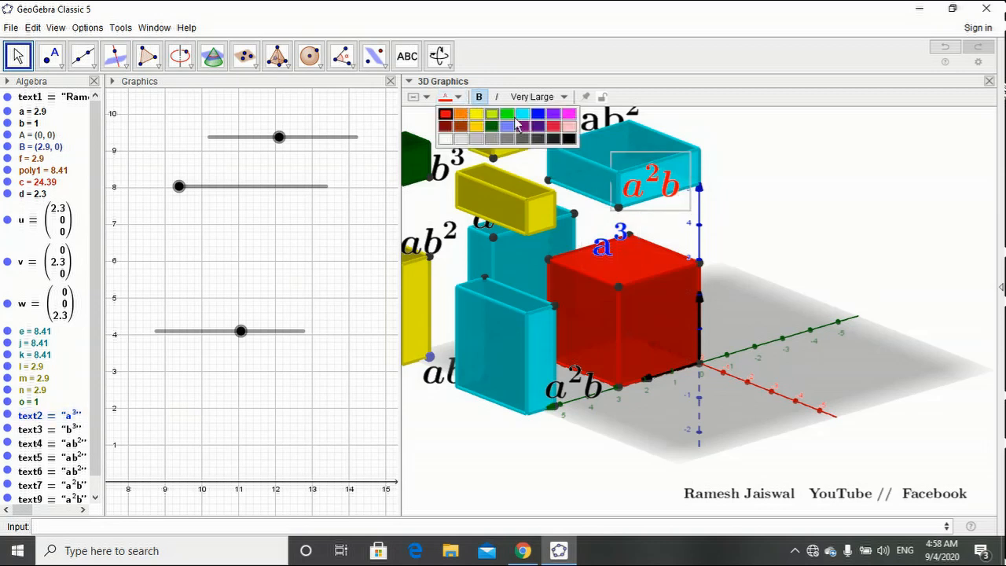
click(563, 390)
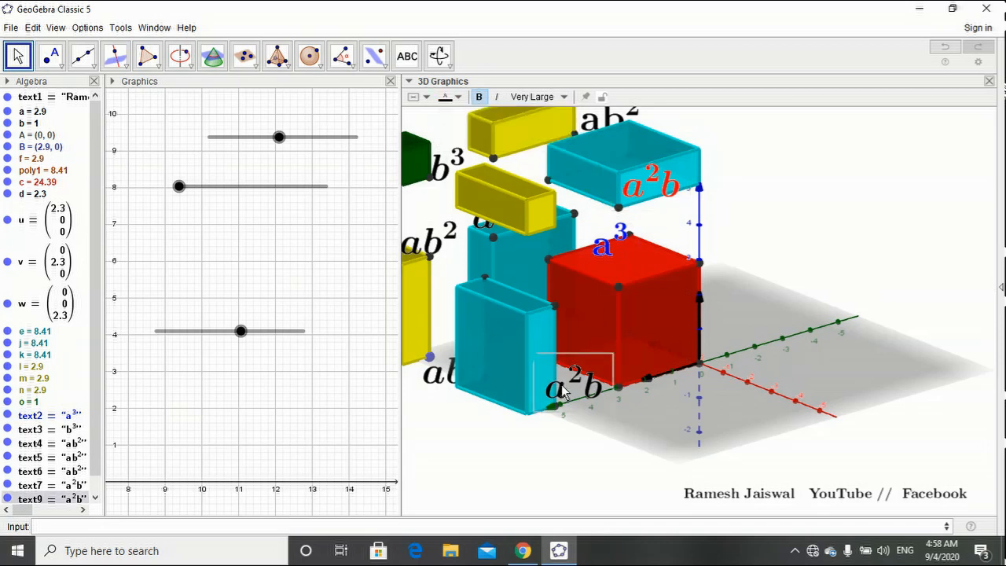
click(460, 97)
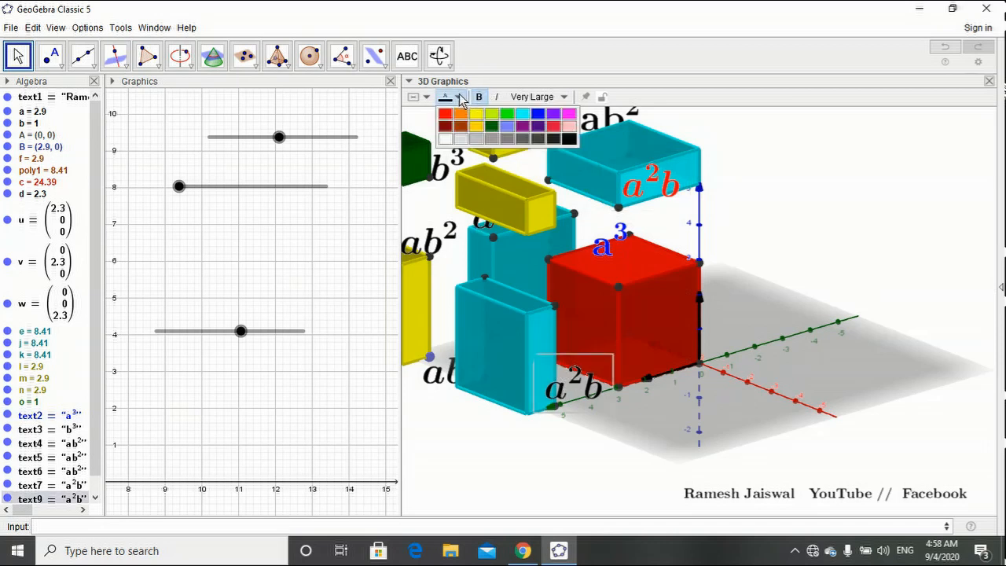
click(445, 115)
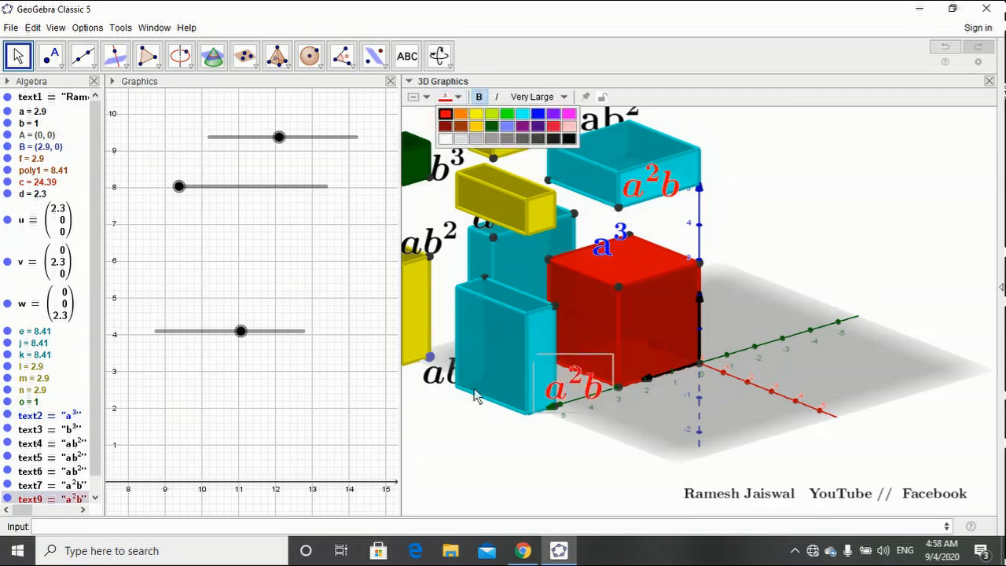
Color the a²b label (text7) on the cyan block behind the tall yellow block red.
right_drag(488, 461, 515, 452)
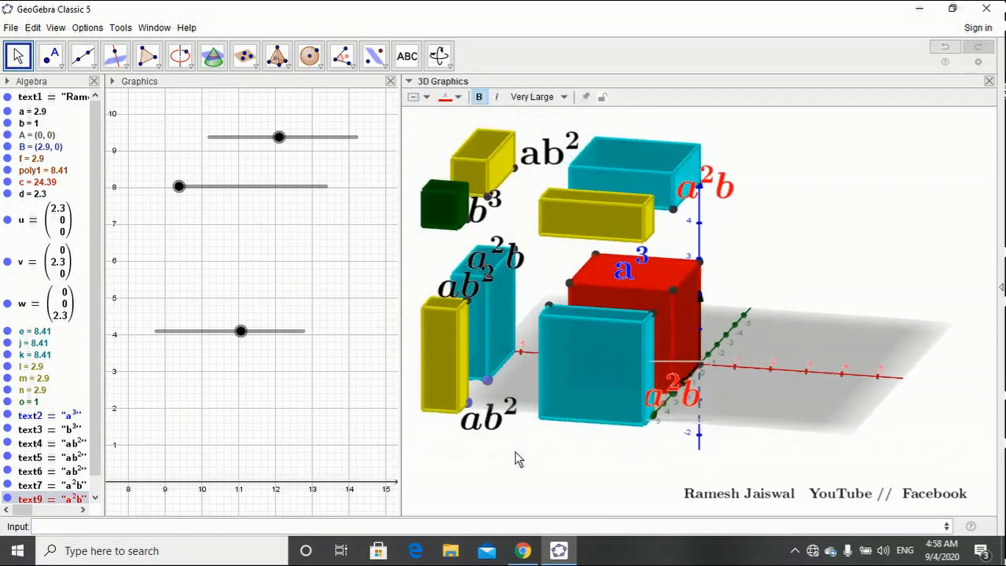
click(511, 263)
click(460, 97)
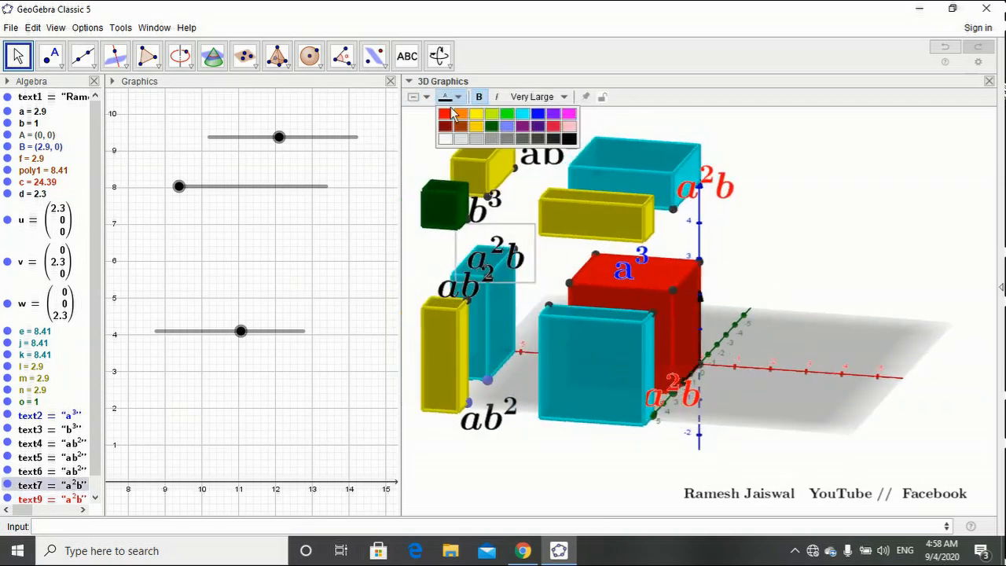
click(446, 116)
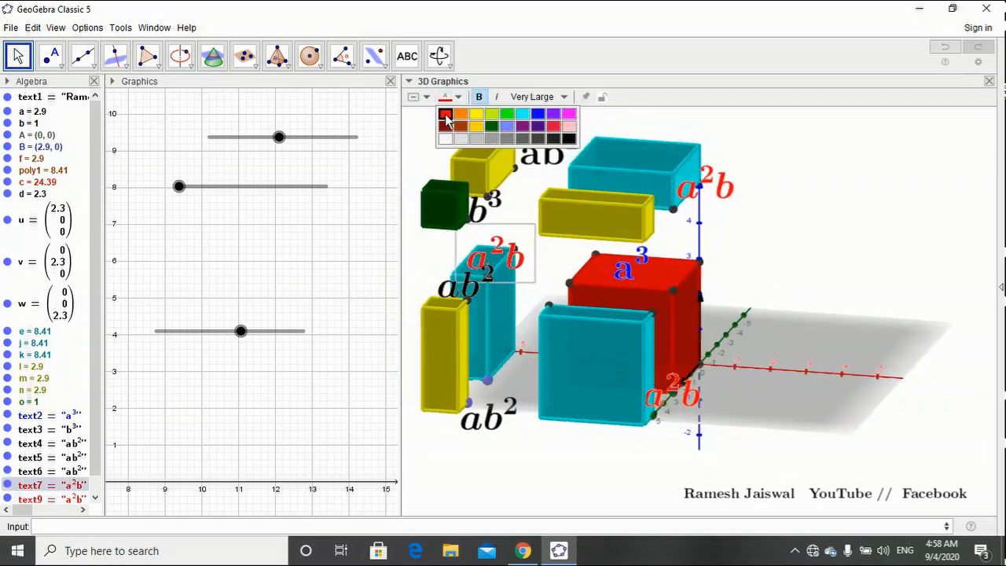
Color the ab² label (text6) below the tall yellow block dark green after trying dark red.
click(522, 437)
click(497, 424)
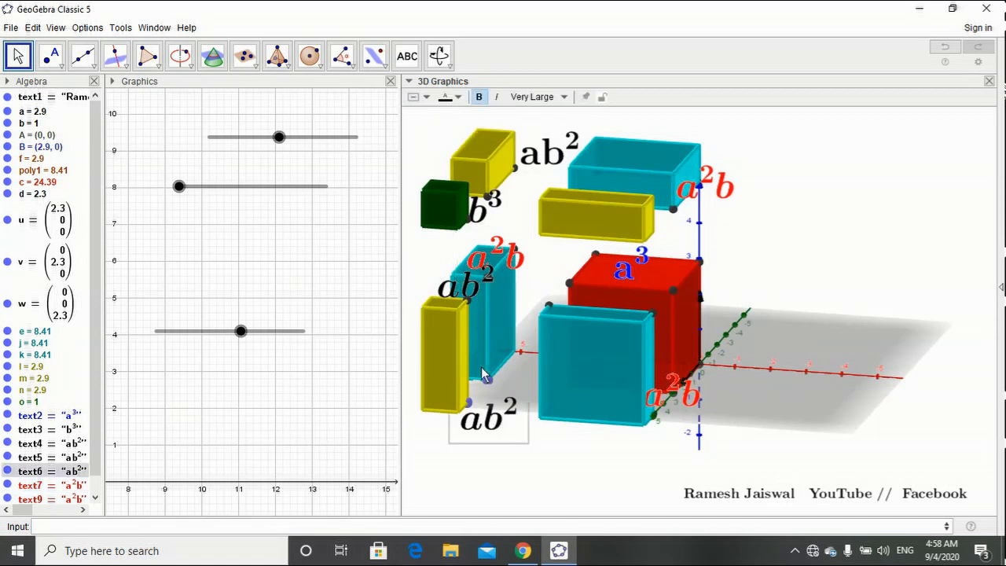
click(458, 97)
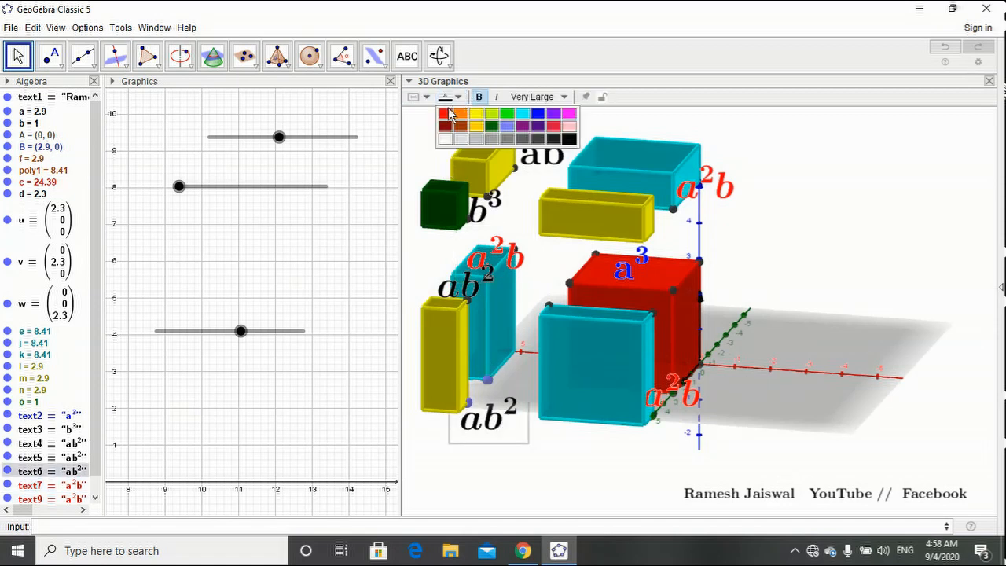
click(444, 128)
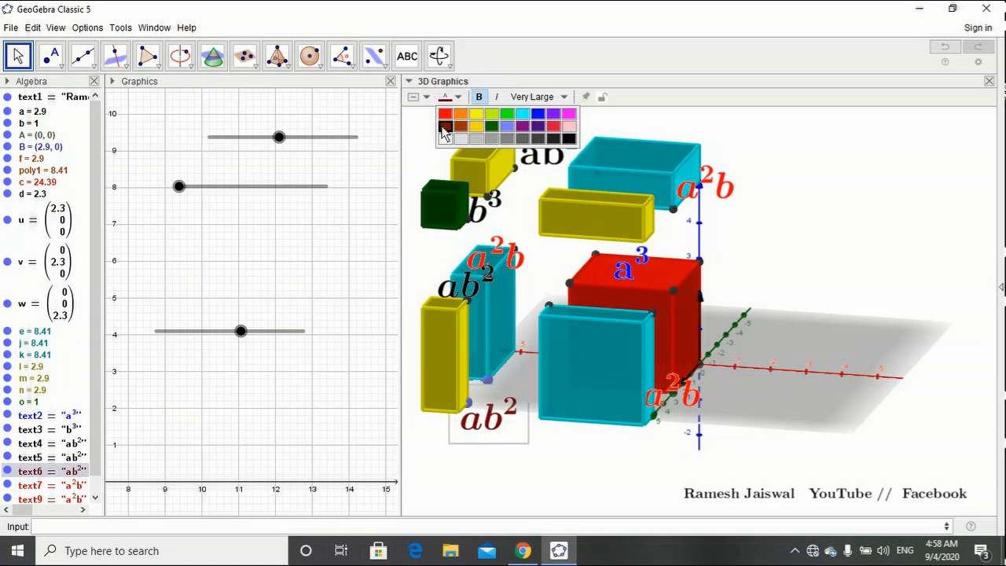
click(491, 127)
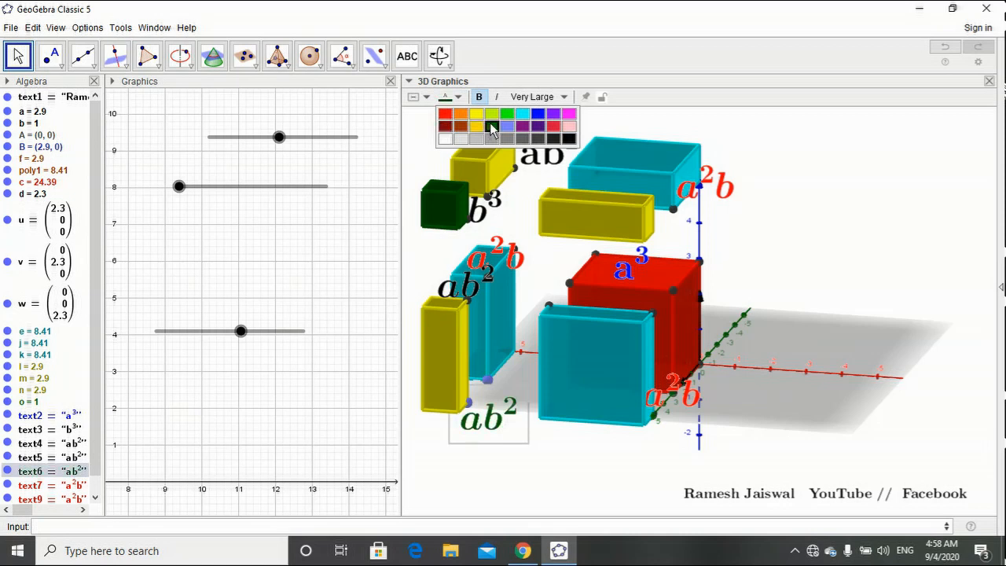
Color the ab² label (text4) beside the upper back yellow block dark green.
click(535, 170)
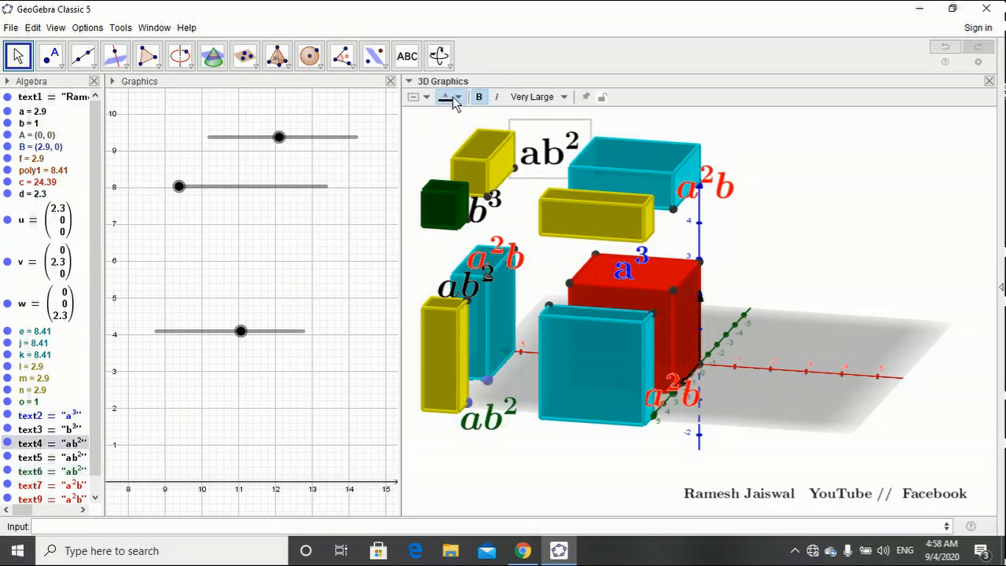
click(453, 99)
click(493, 126)
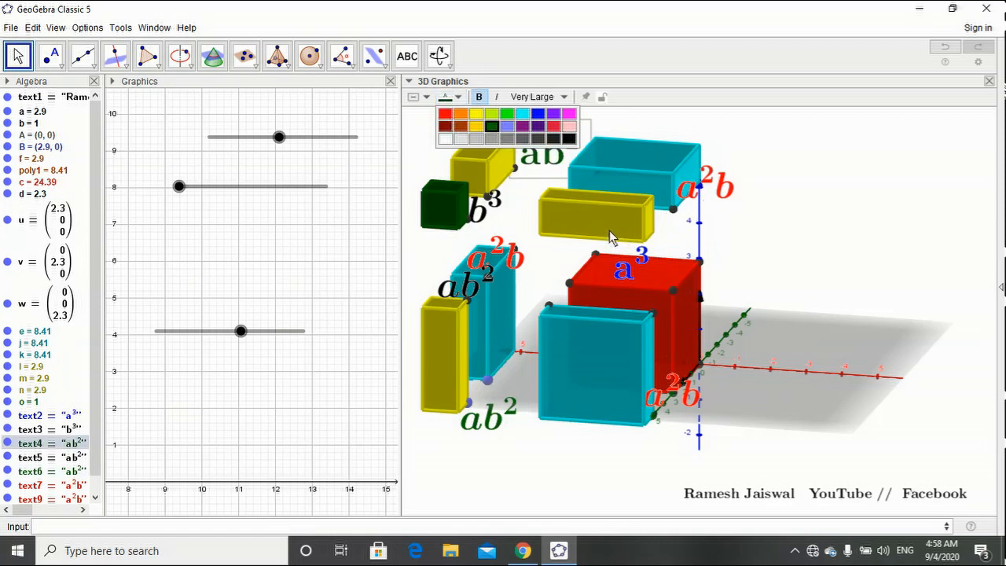
click(20, 55)
Add a LaTeX text label ab^2 in the empty area of the 3D view beside the red cube.
drag(598, 478, 620, 480)
click(696, 285)
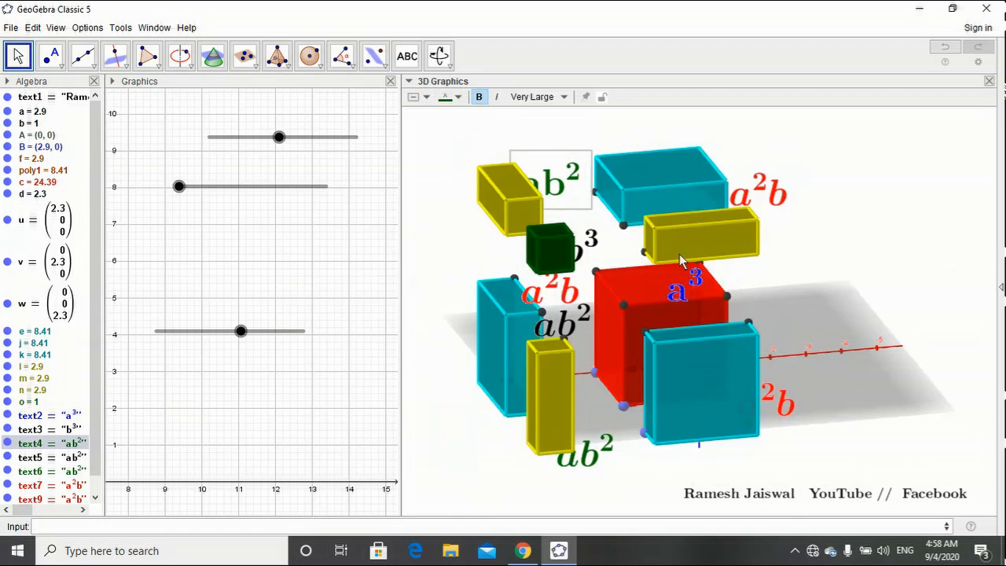
drag(932, 277, 916, 259)
click(406, 56)
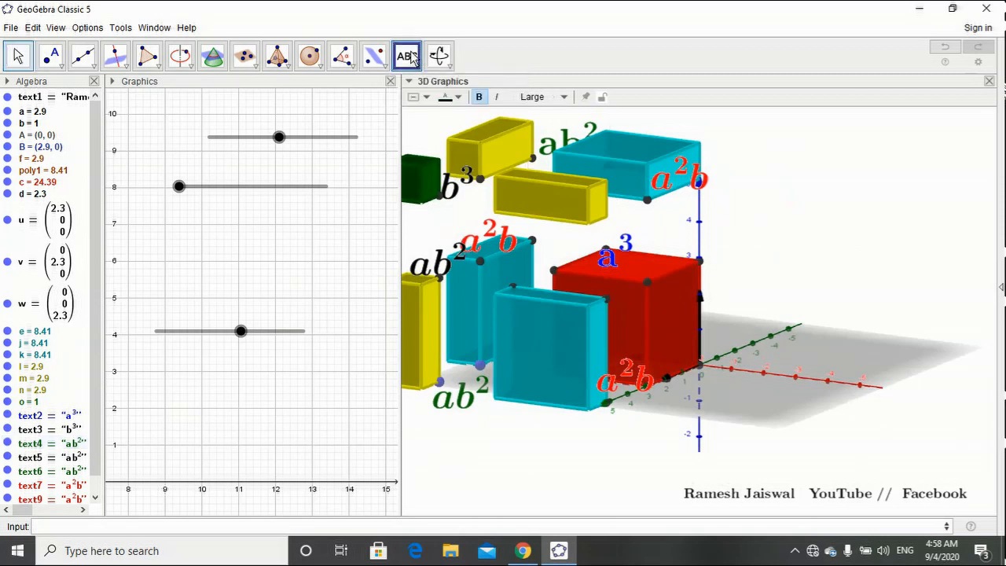
click(788, 223)
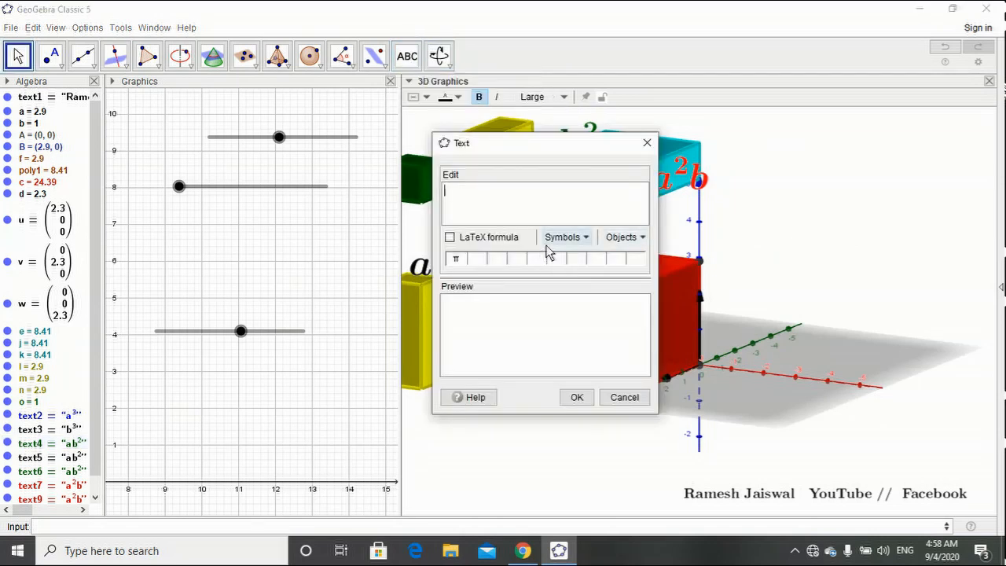
click(450, 237)
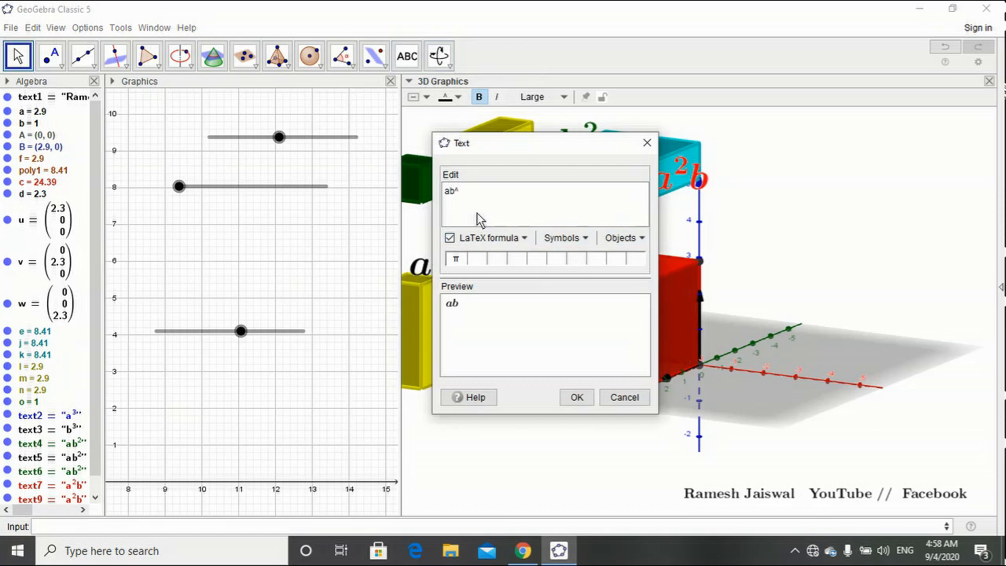
text(ab^2)
click(576, 397)
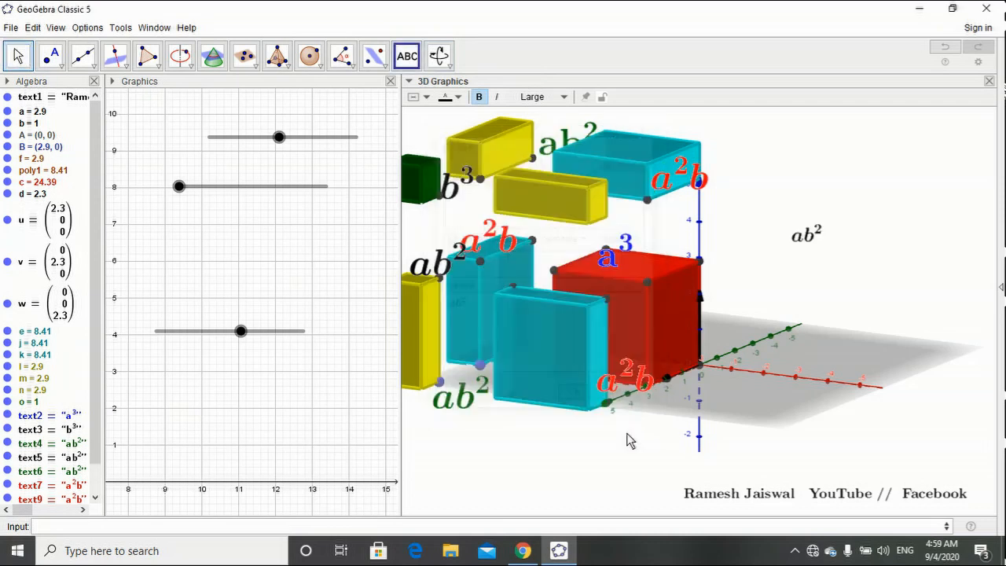
Set the text size of the new ab² label to Very Large.
click(18, 55)
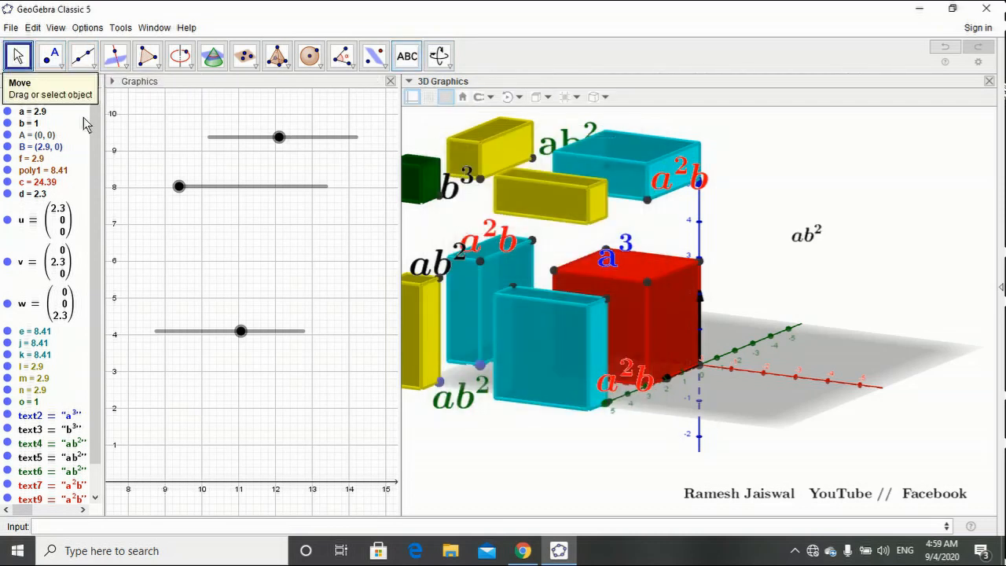
click(801, 242)
click(542, 96)
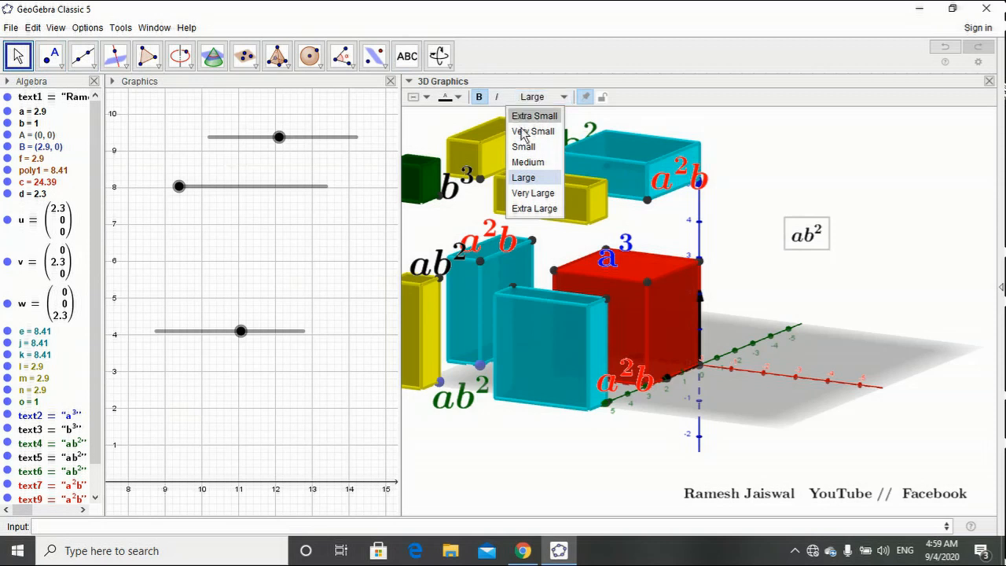
click(529, 192)
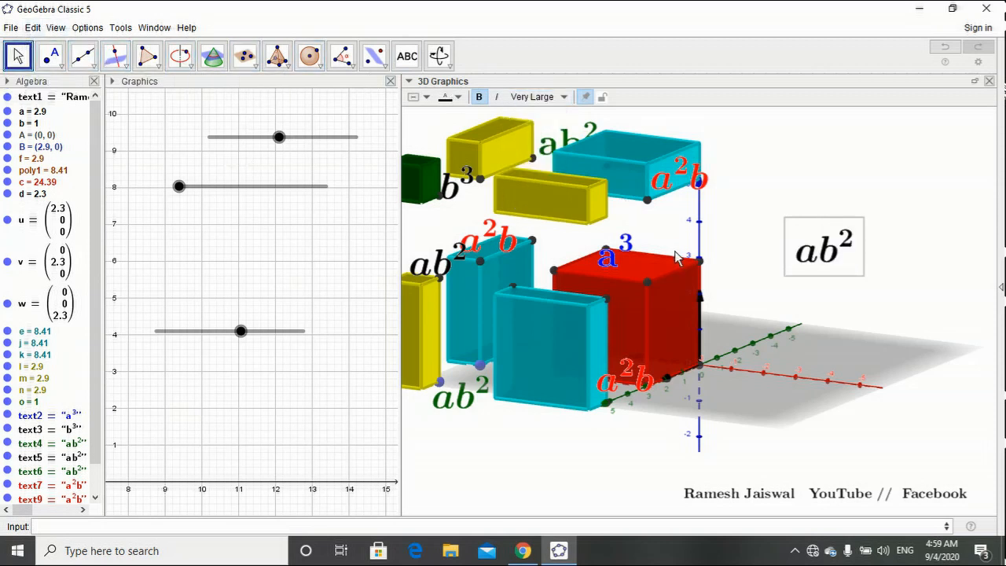
Check the name of the upper front yellow block's lower corner point and open the new ab² label's object properties.
drag(519, 446, 729, 301)
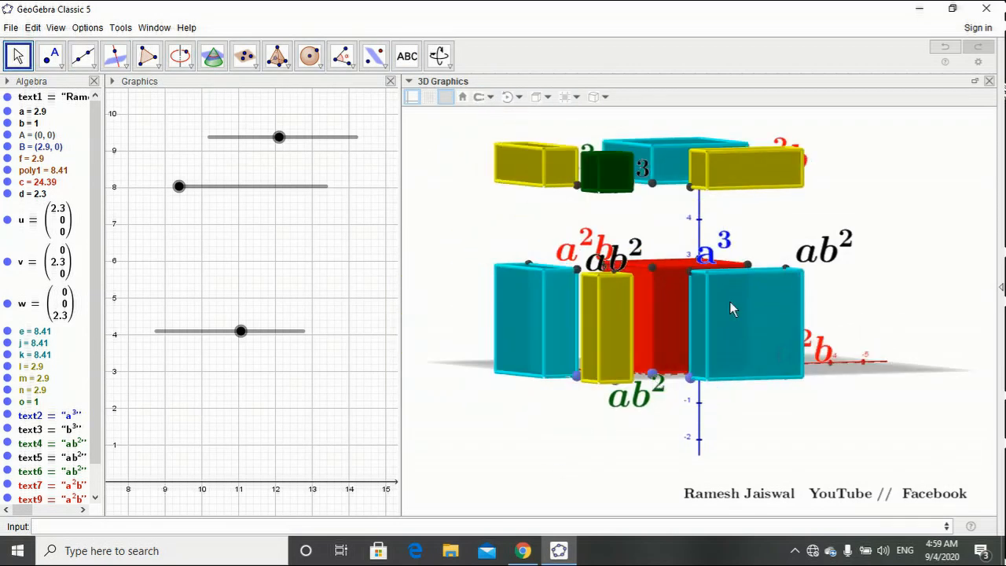
right_click(688, 189)
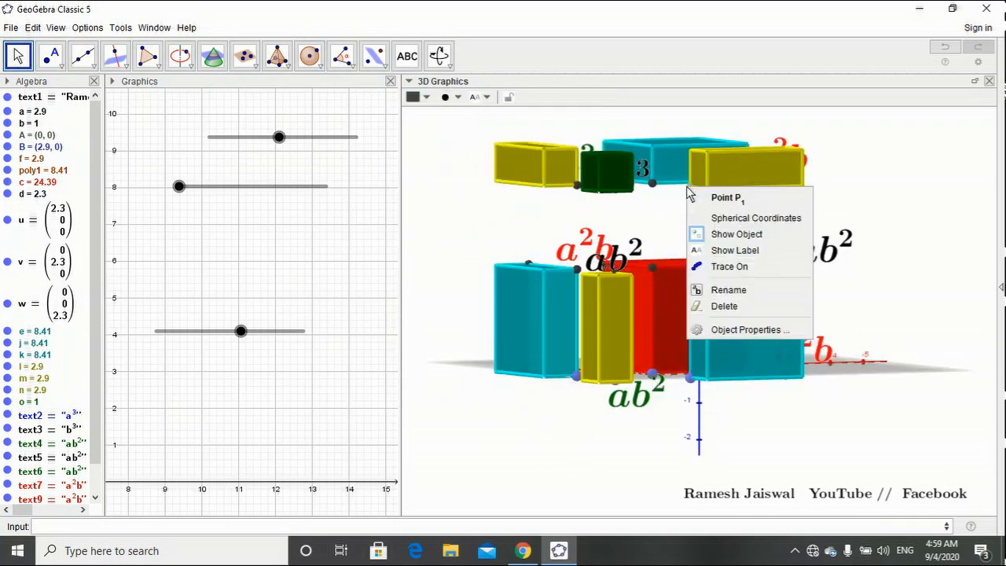
click(893, 202)
click(826, 264)
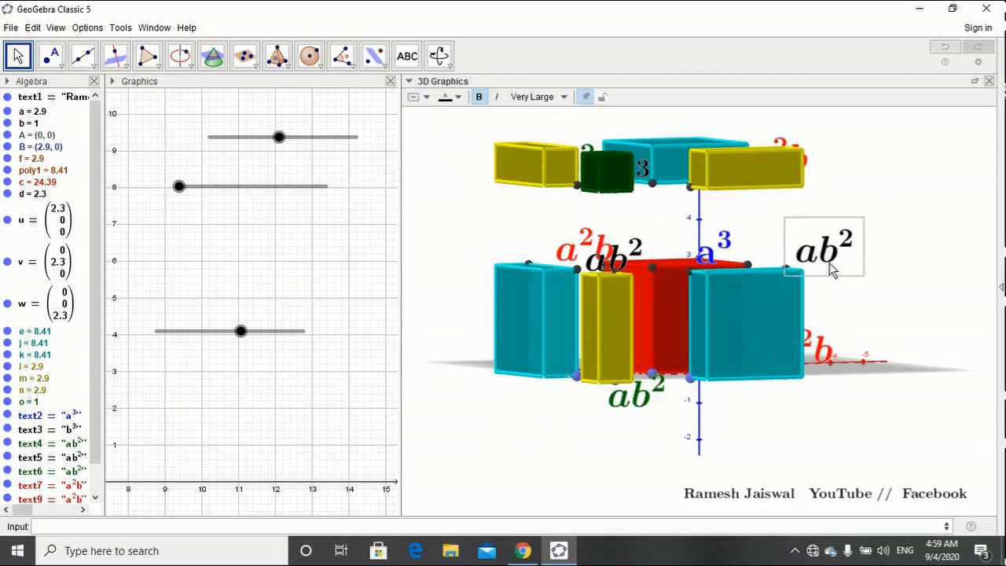
right_click(828, 267)
click(868, 404)
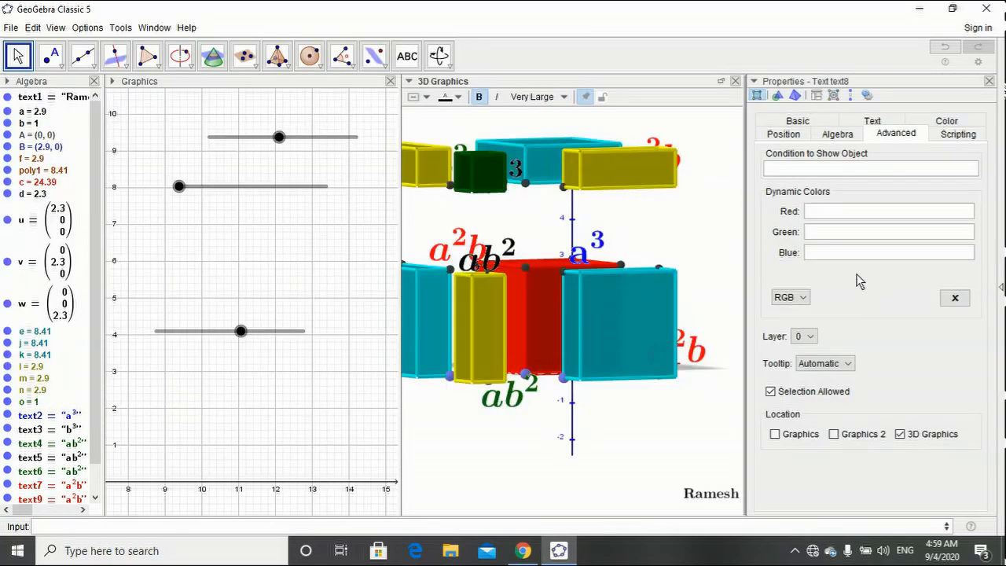
Attach the new ab² label to point P_1 as its starting point and close the properties.
click(798, 169)
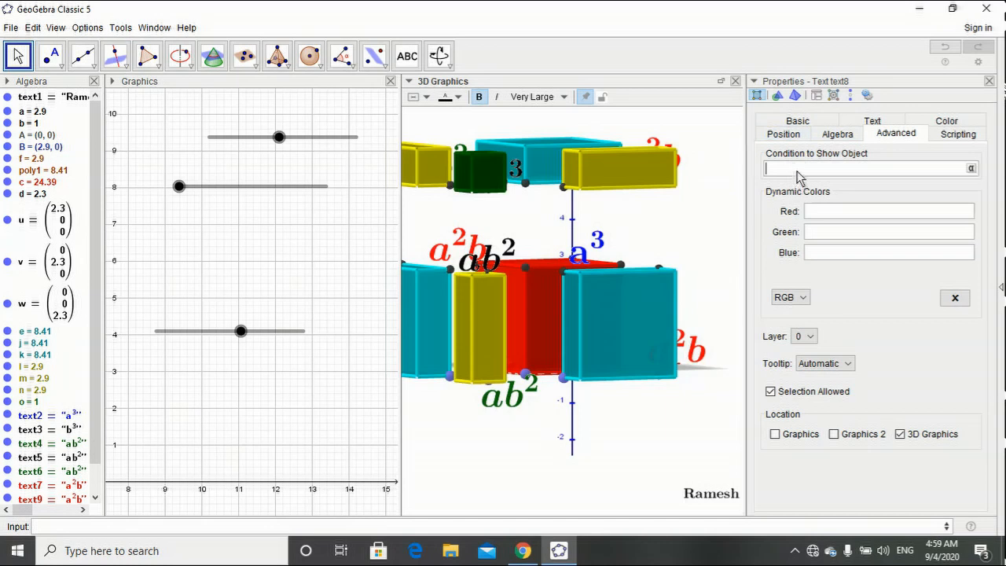
click(788, 132)
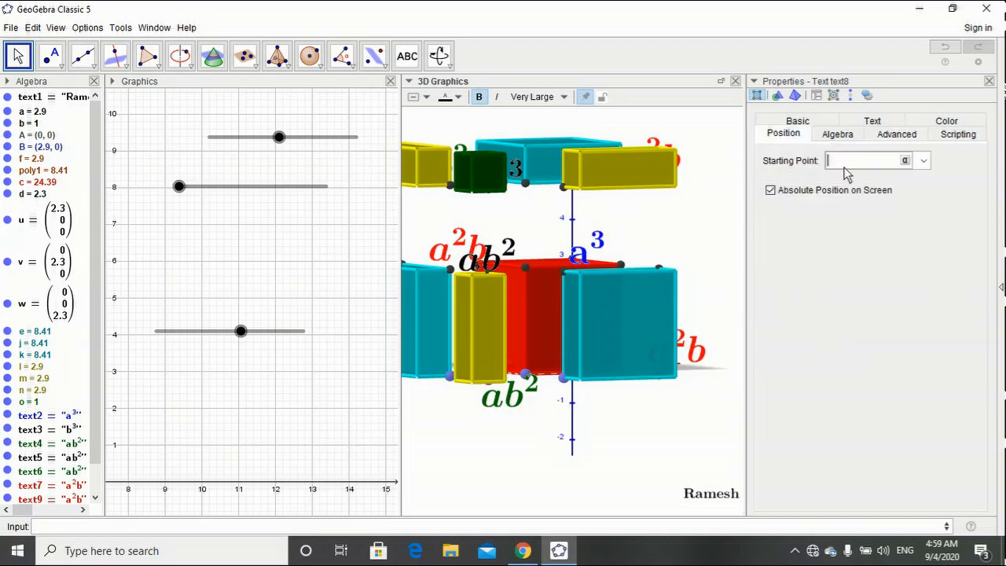
click(923, 160)
scroll(895, 229, down, 8)
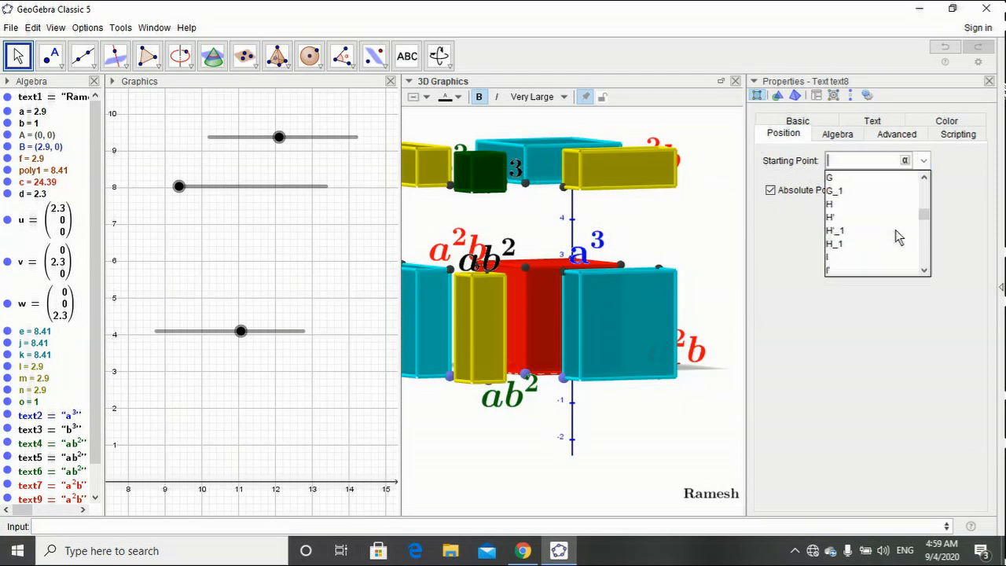
scroll(895, 229, up, 5)
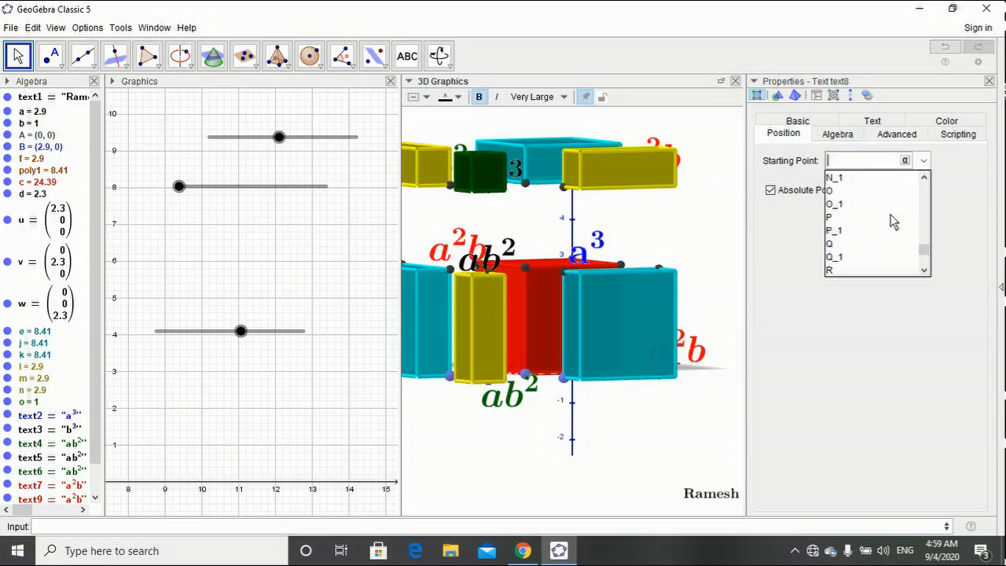
scroll(872, 235, down, 3)
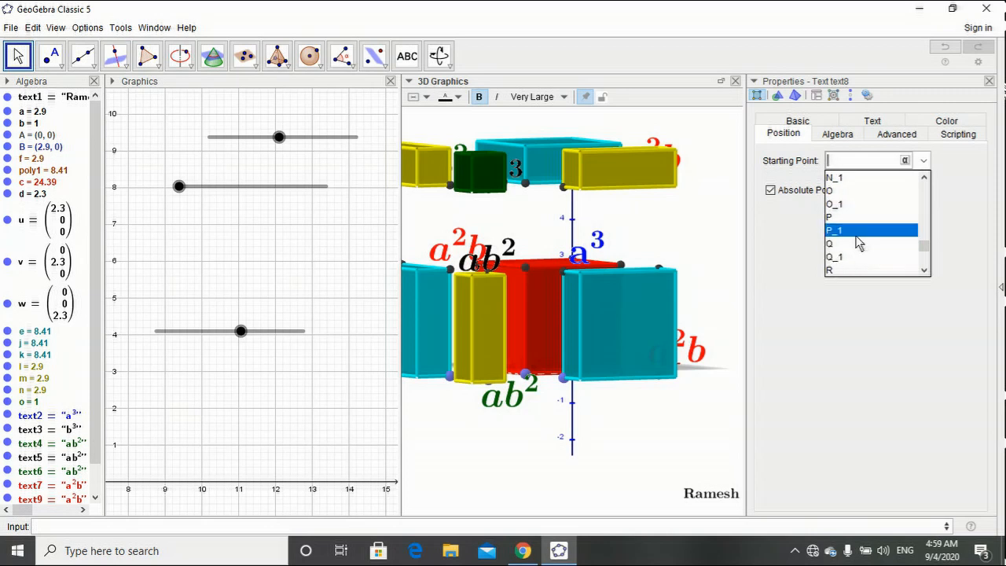
click(858, 236)
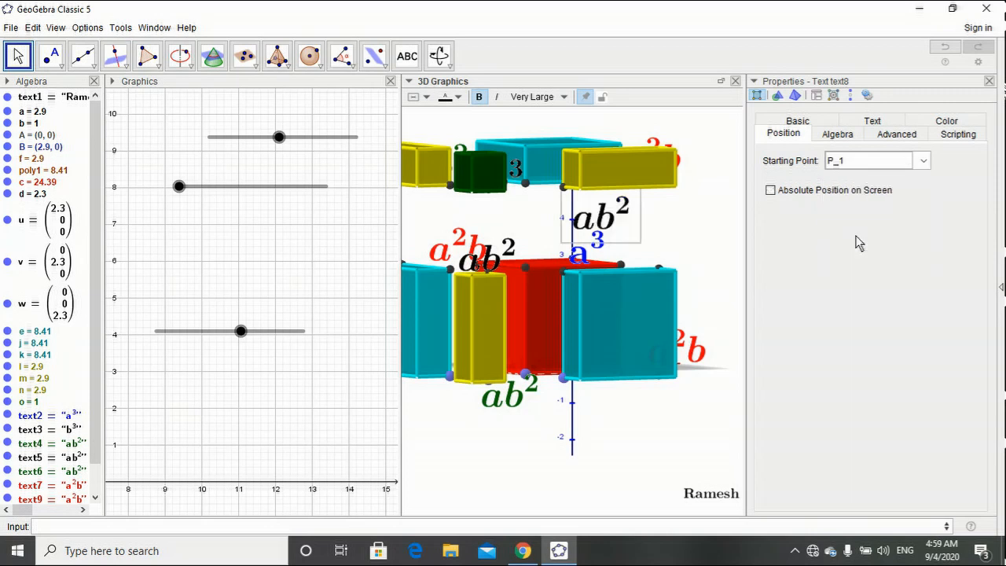
click(988, 81)
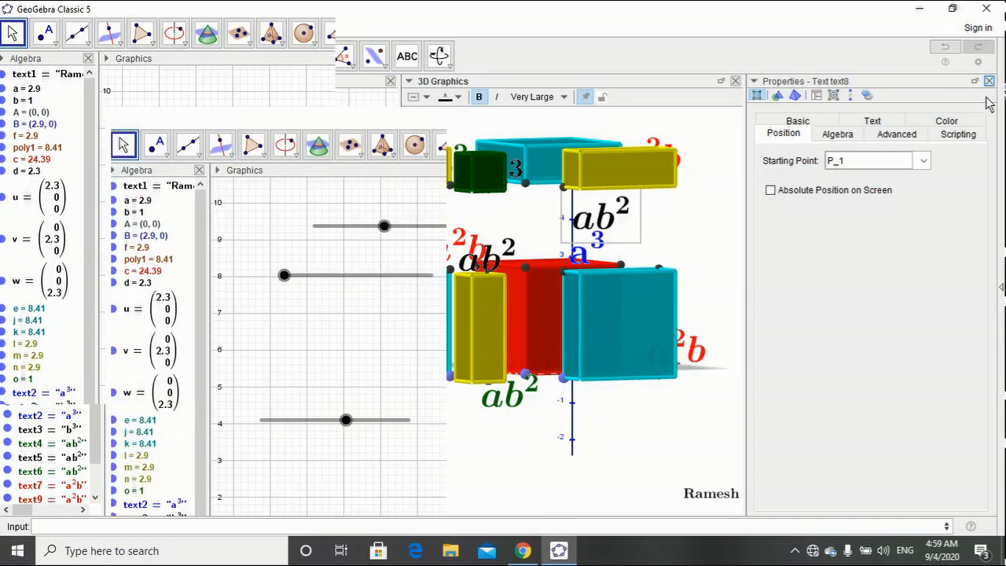
Move the new ab² label close to the corner of the upper front yellow block.
drag(759, 233, 726, 198)
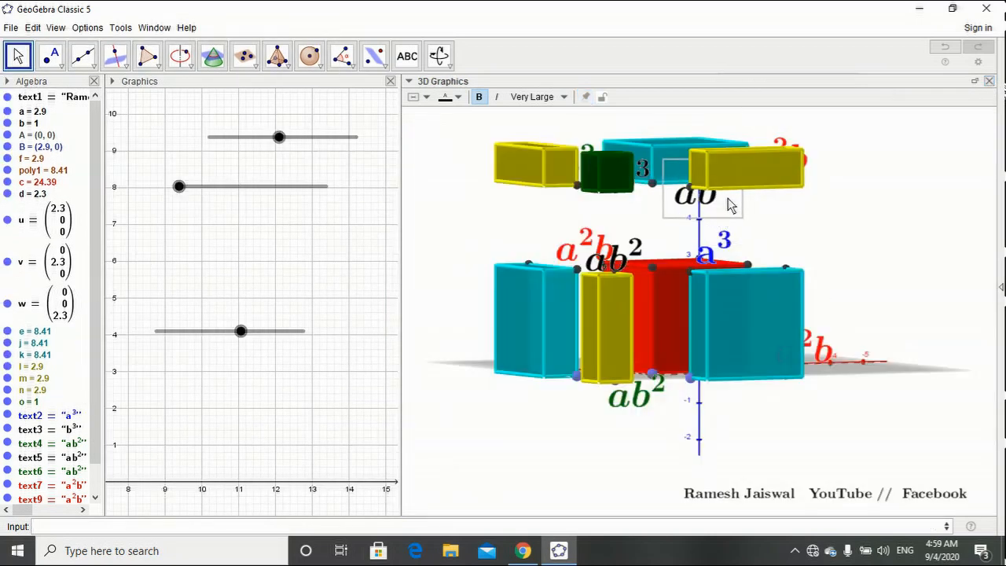
drag(890, 237, 910, 251)
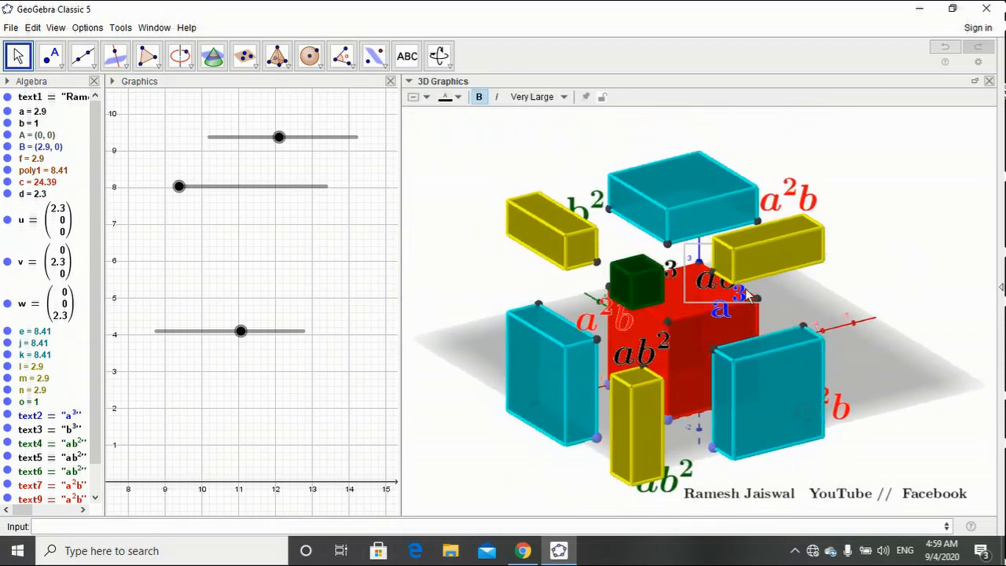
mouse_move(742, 287)
mouse_down()
mouse_move(736, 227)
mouse_move(740, 290)
mouse_up()
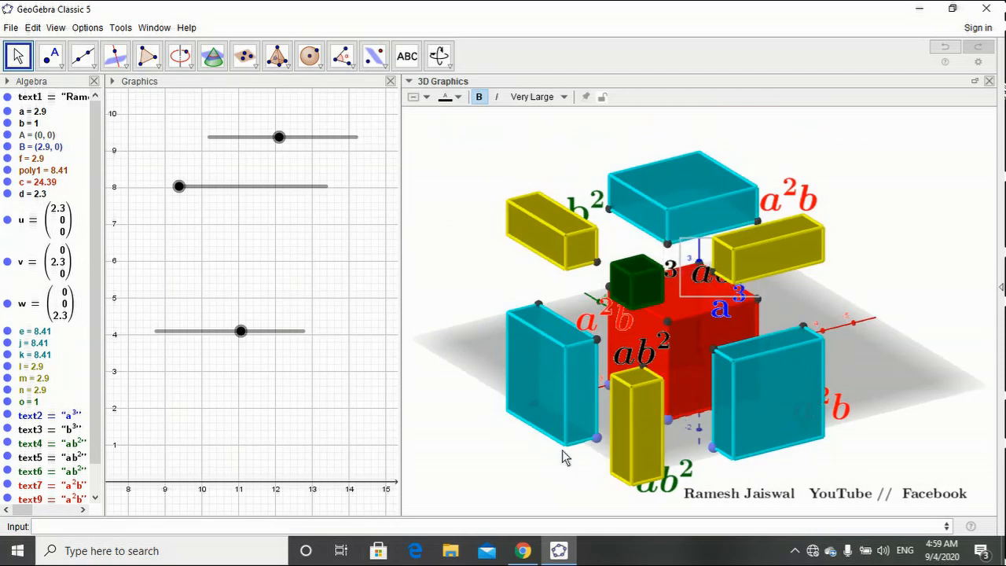
Color the new ab² label dark green to match the other ab² labels.
drag(560, 450, 599, 458)
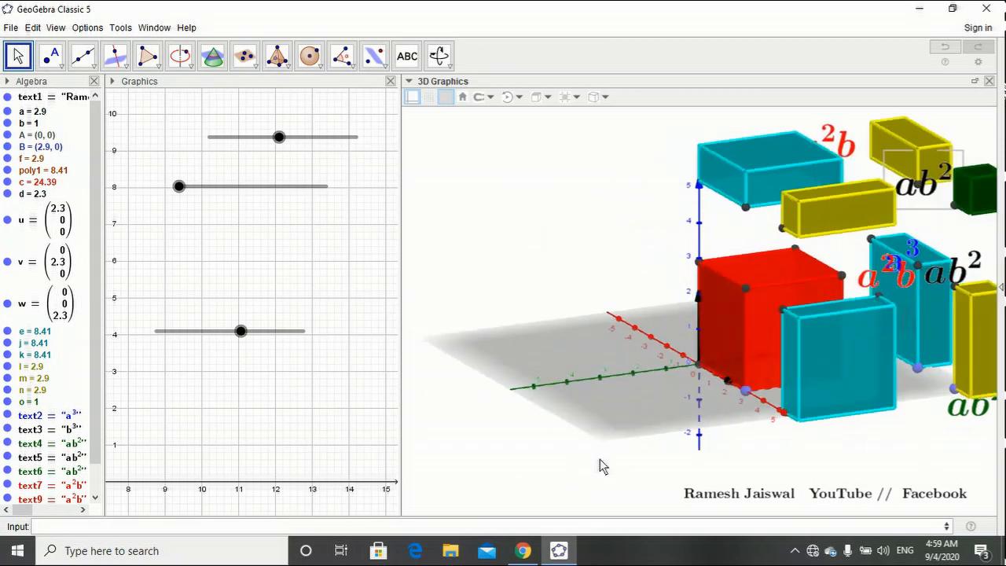
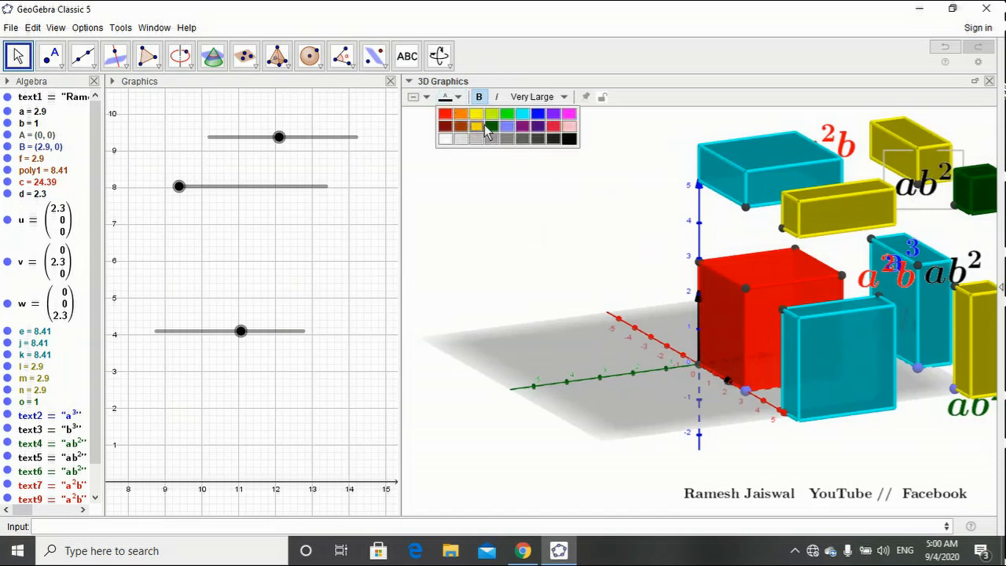
click(491, 126)
click(532, 213)
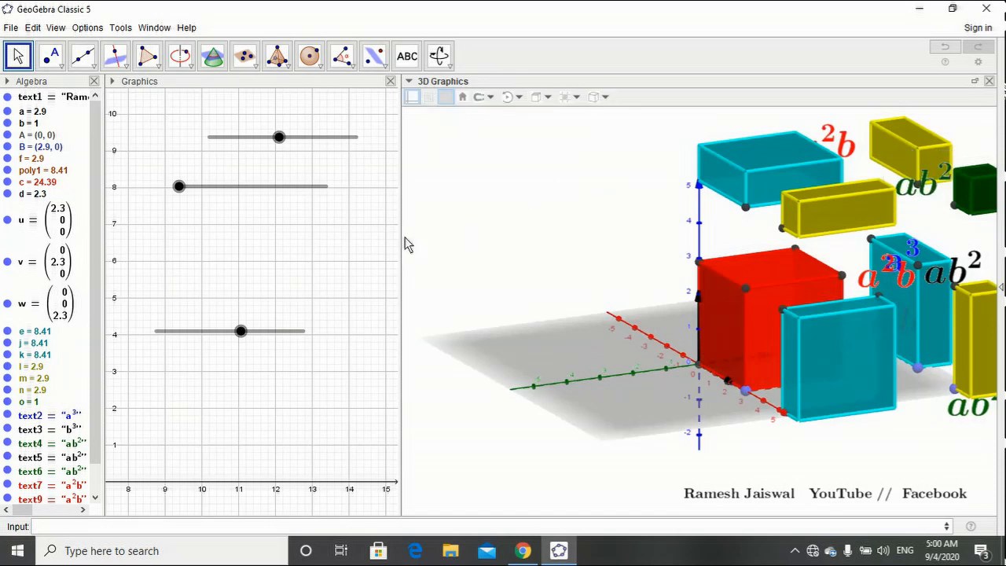
Widen the 3D view and color the b³ label (text3) on the dark green cube blue after trying red.
drag(398, 238, 311, 265)
right_drag(987, 282, 908, 295)
click(482, 265)
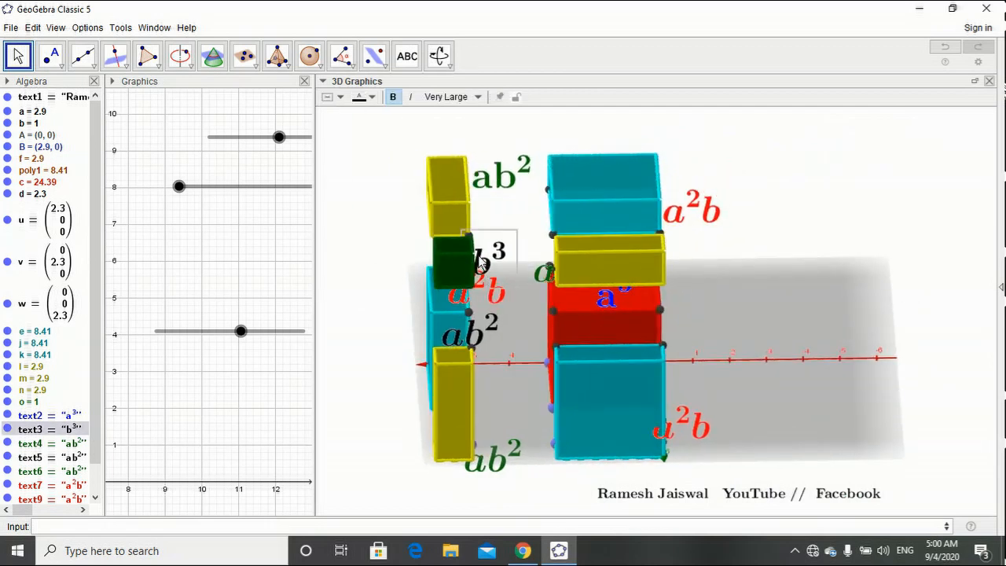
click(373, 97)
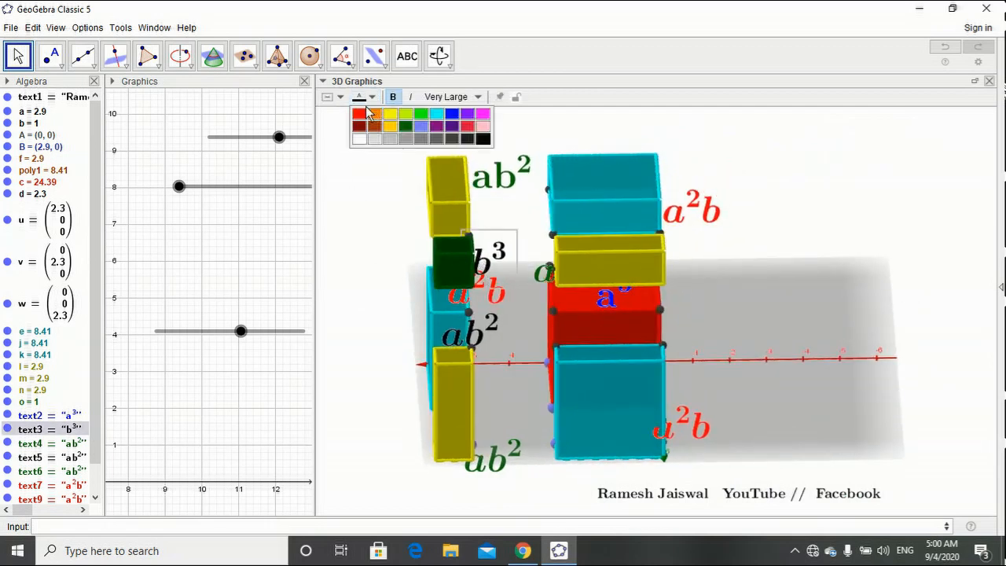
click(360, 114)
click(385, 243)
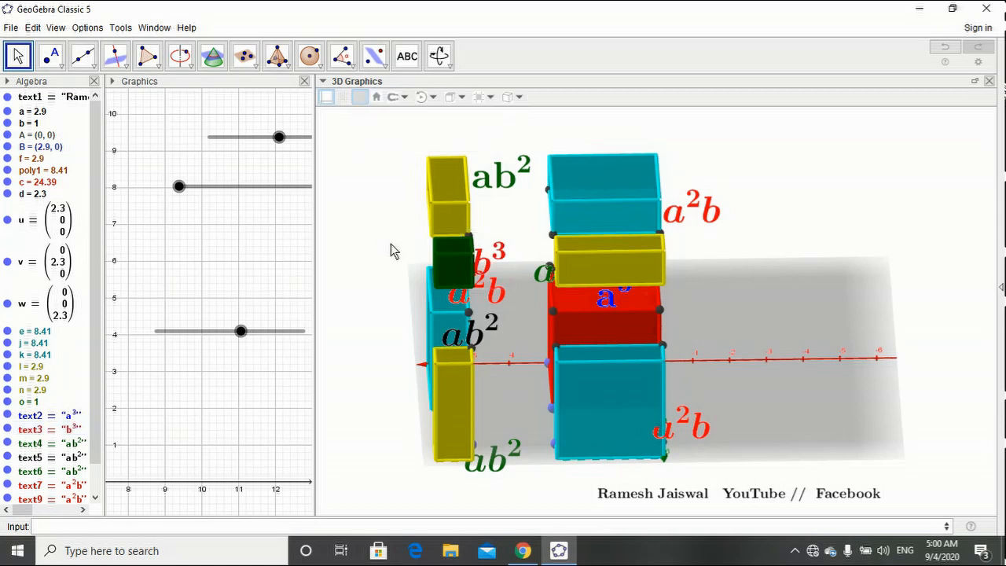
click(500, 272)
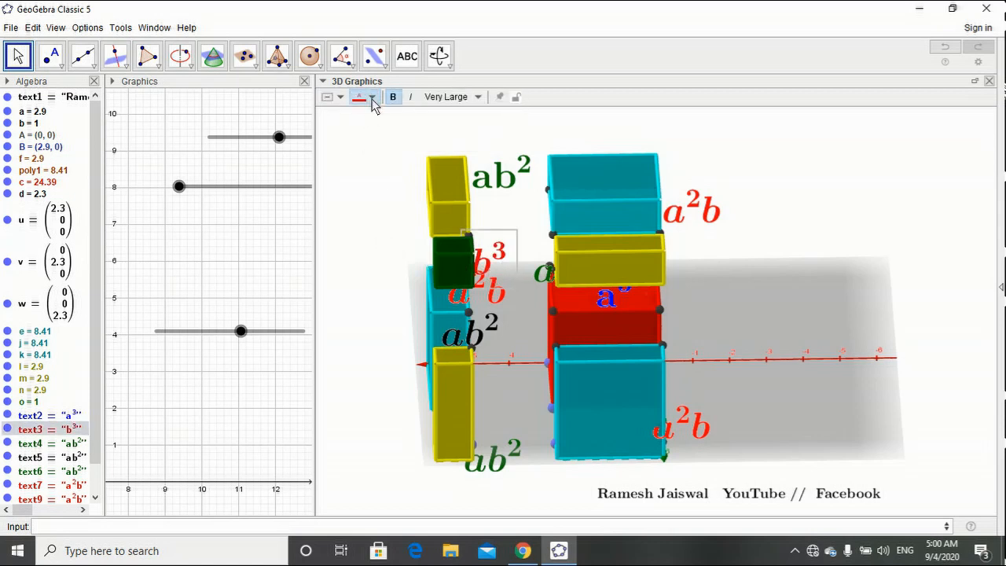
click(359, 98)
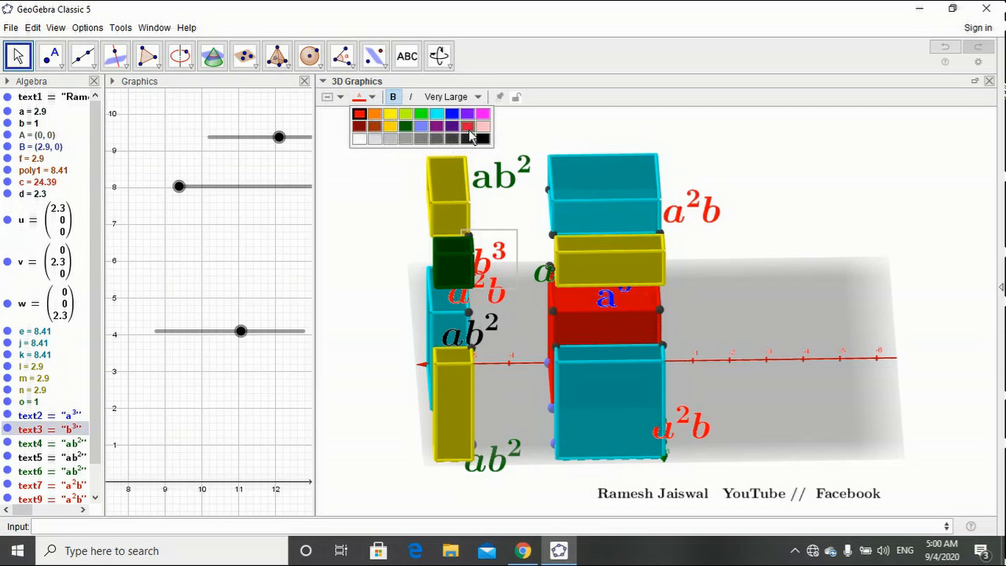
click(452, 115)
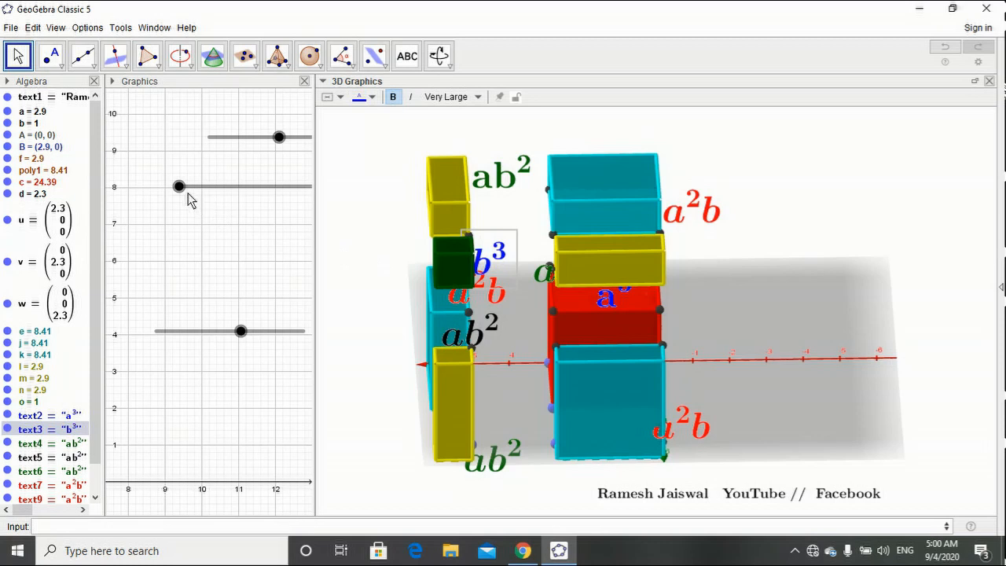
Move slider a closer above slider b and set slider d to 0 so the cube's blocks come together.
mouse_move(181, 188)
mouse_down()
mouse_move(233, 186)
mouse_move(173, 204)
mouse_up()
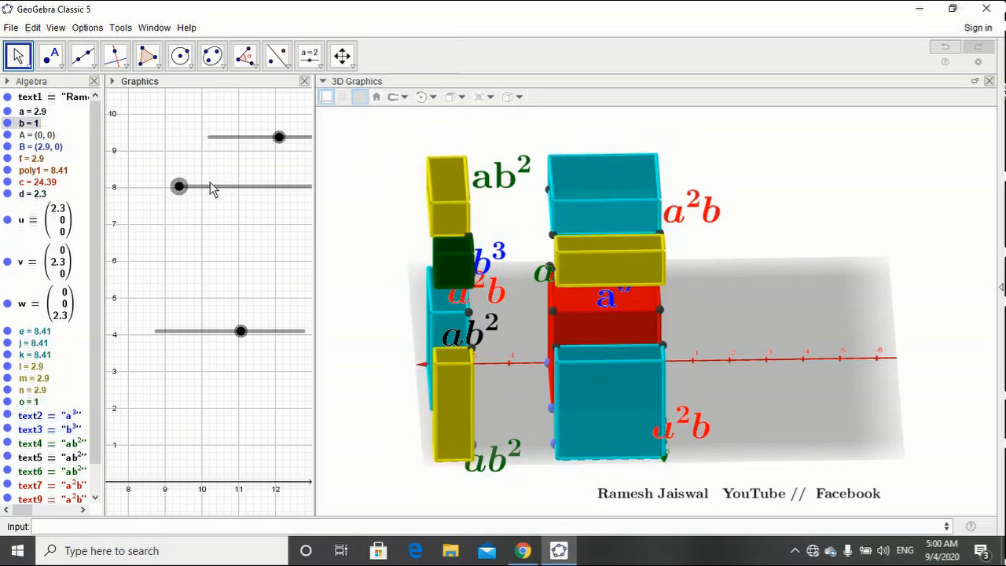
drag(235, 140, 198, 153)
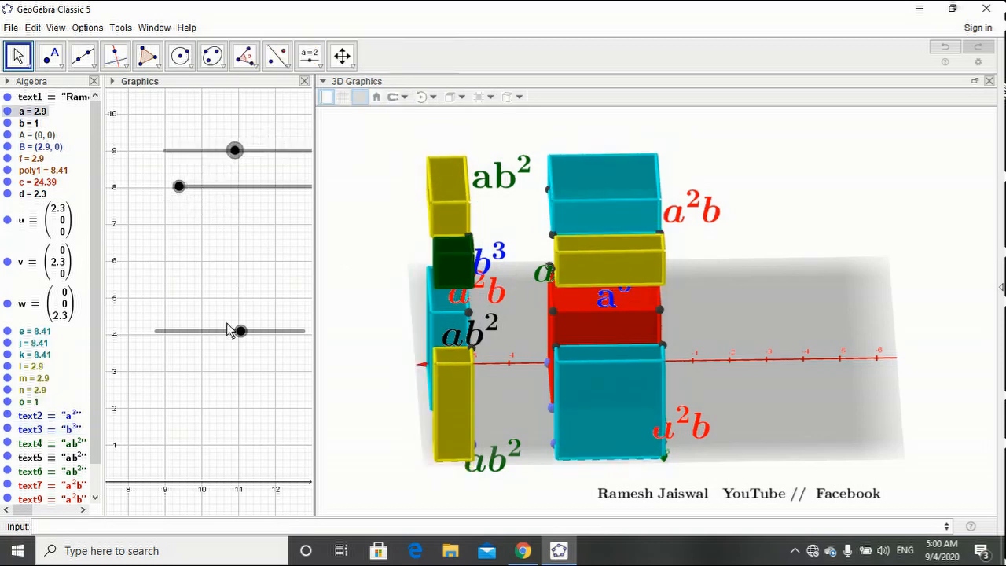
drag(228, 329, 155, 364)
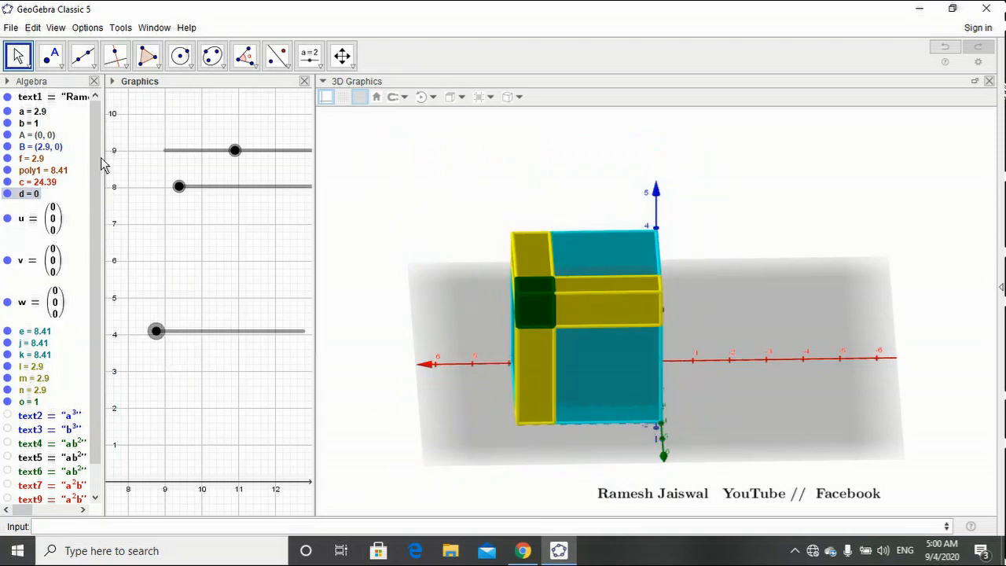
Hide the Algebra view and show the label of slider a.
click(93, 82)
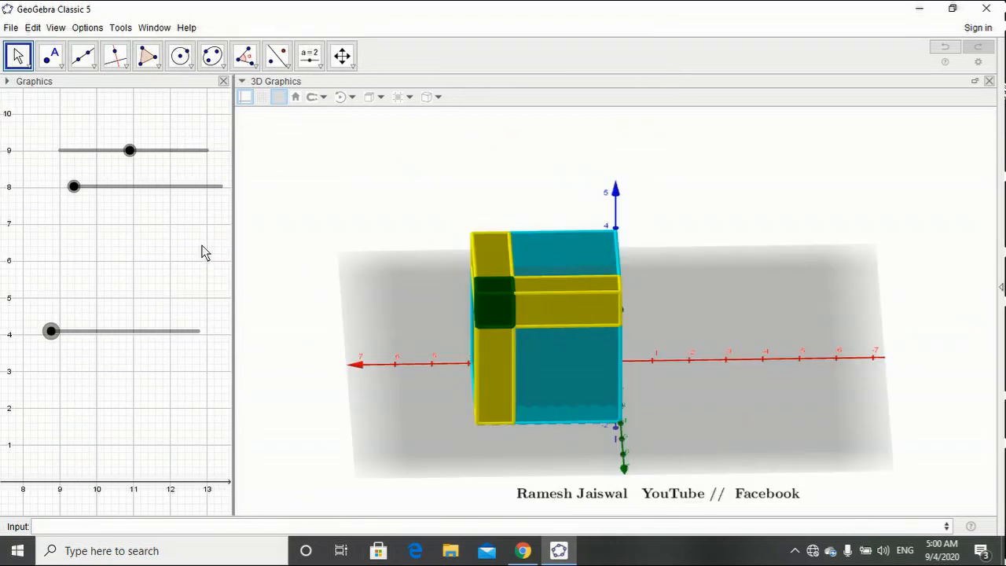
right_click(181, 152)
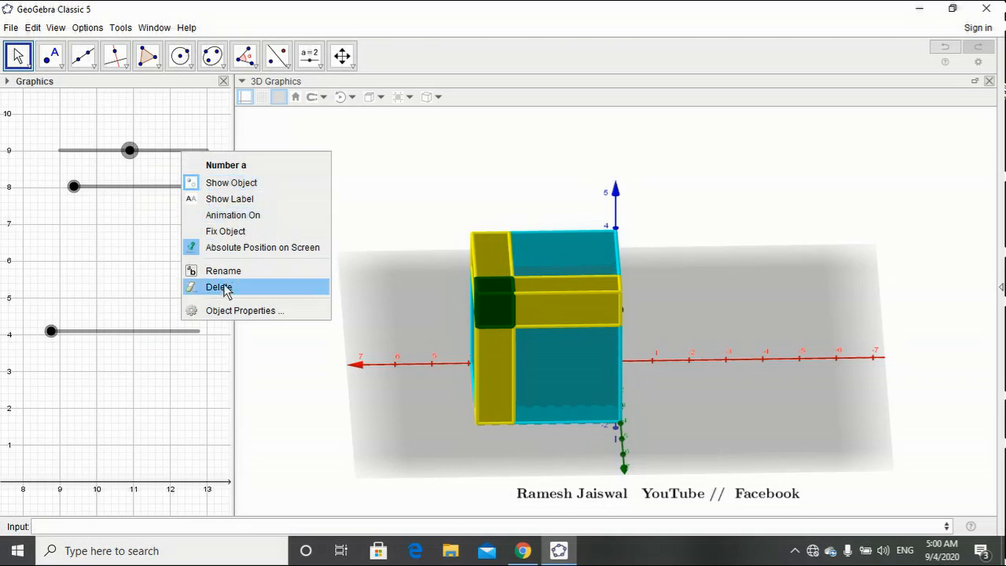
click(234, 200)
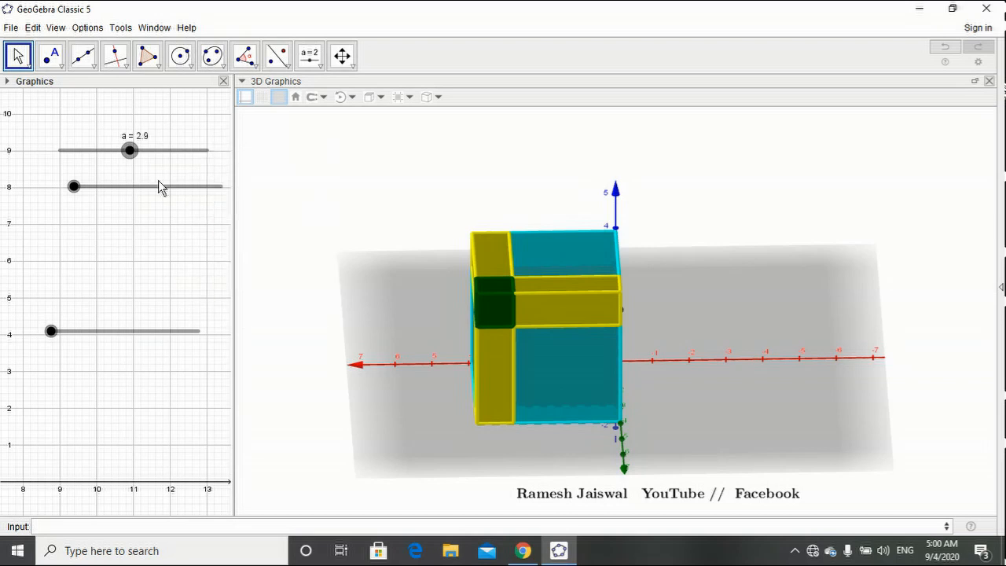
Set the line width of slider a to 80 px and close its properties.
right_click(135, 150)
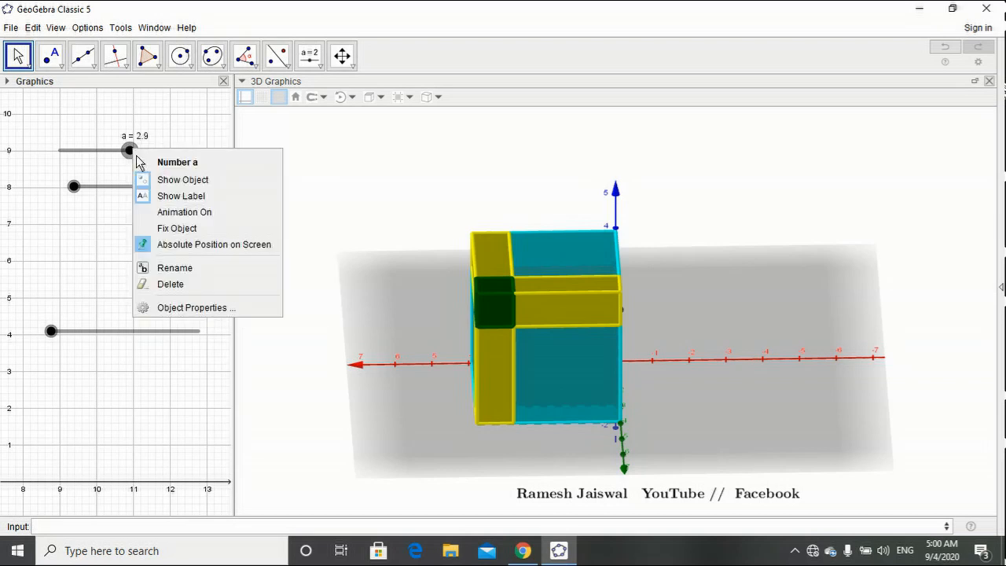
click(191, 308)
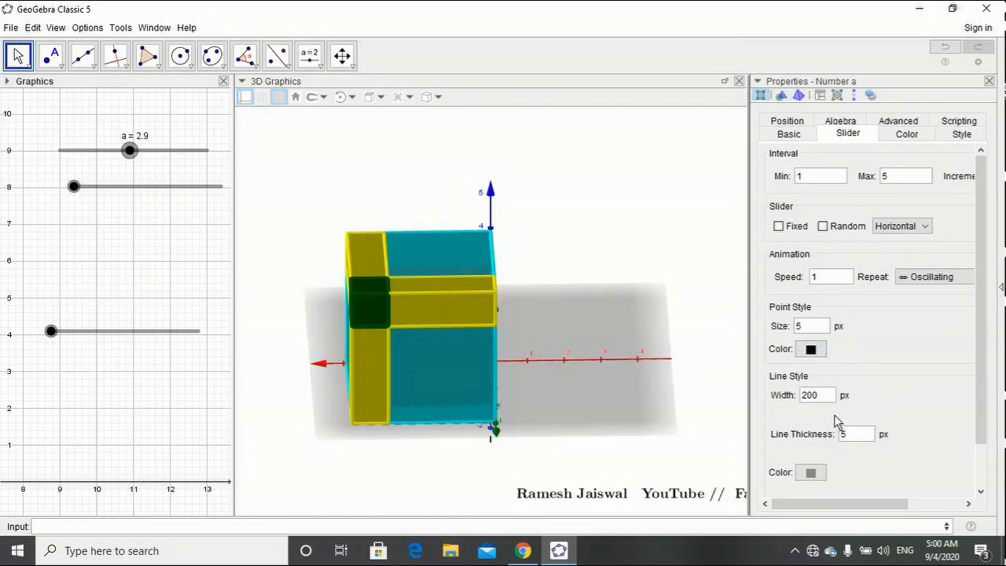
drag(817, 400, 784, 397)
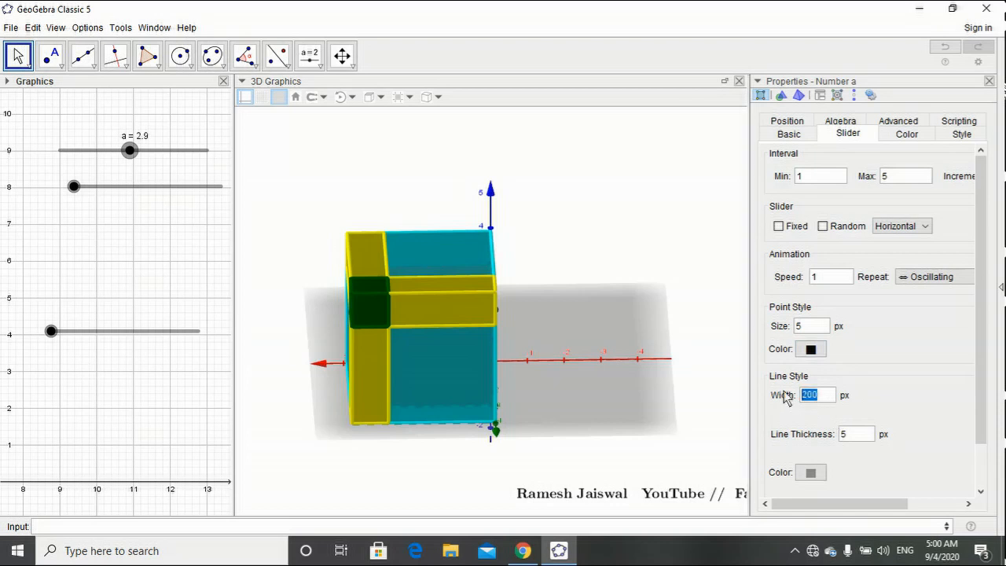
text(80)
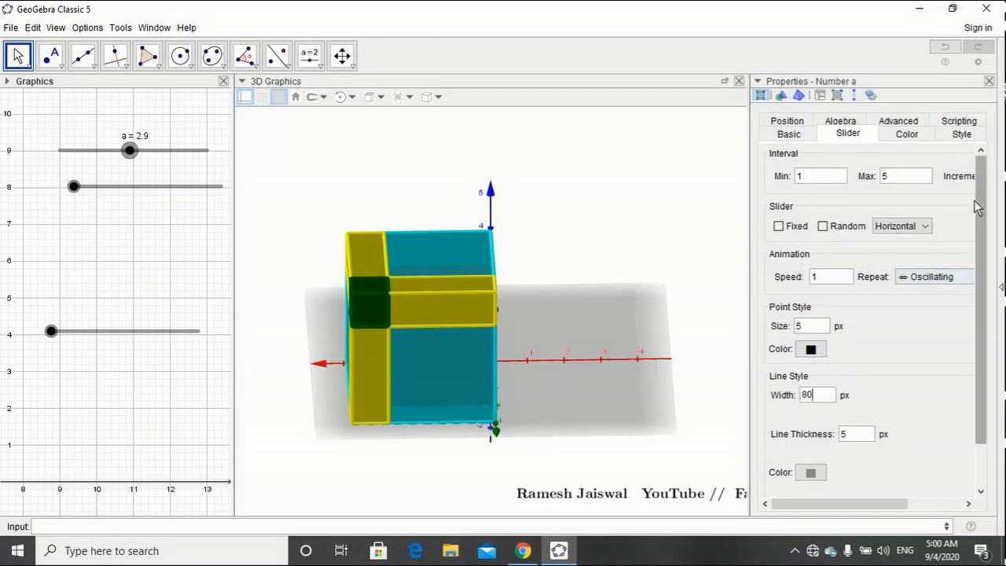
click(988, 80)
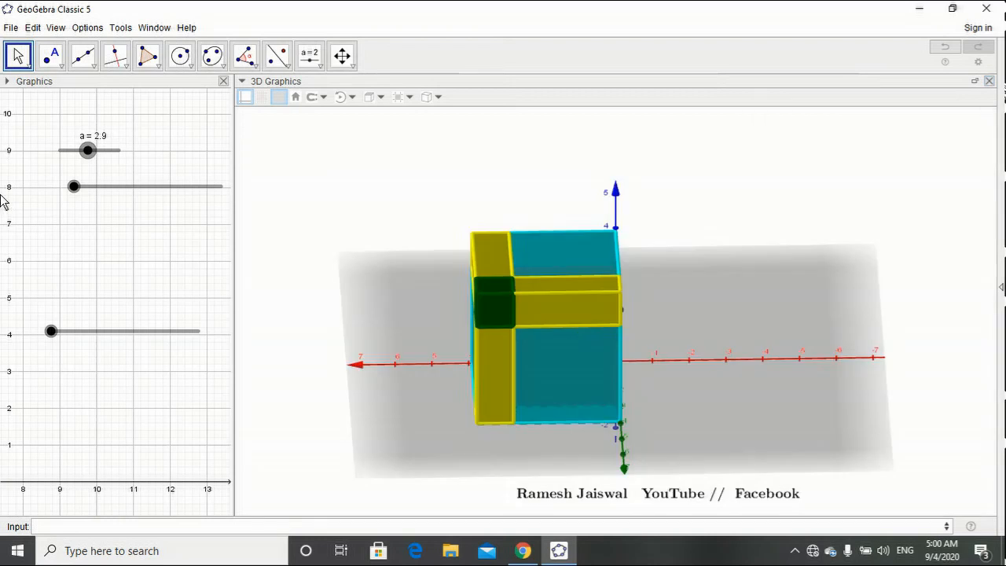
Show the label of slider b and set its line width to 80 px.
right_click(89, 190)
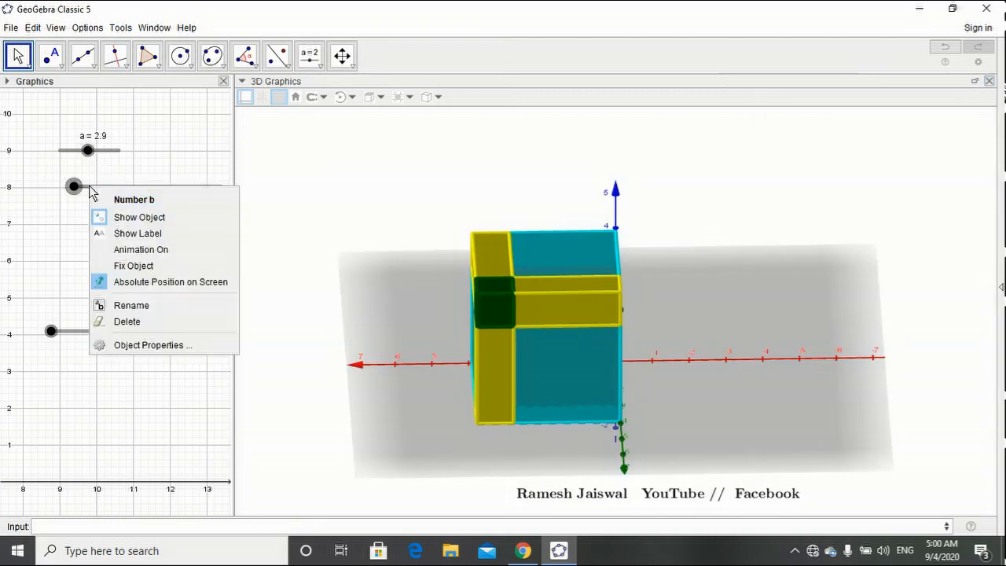
click(110, 231)
right_click(85, 193)
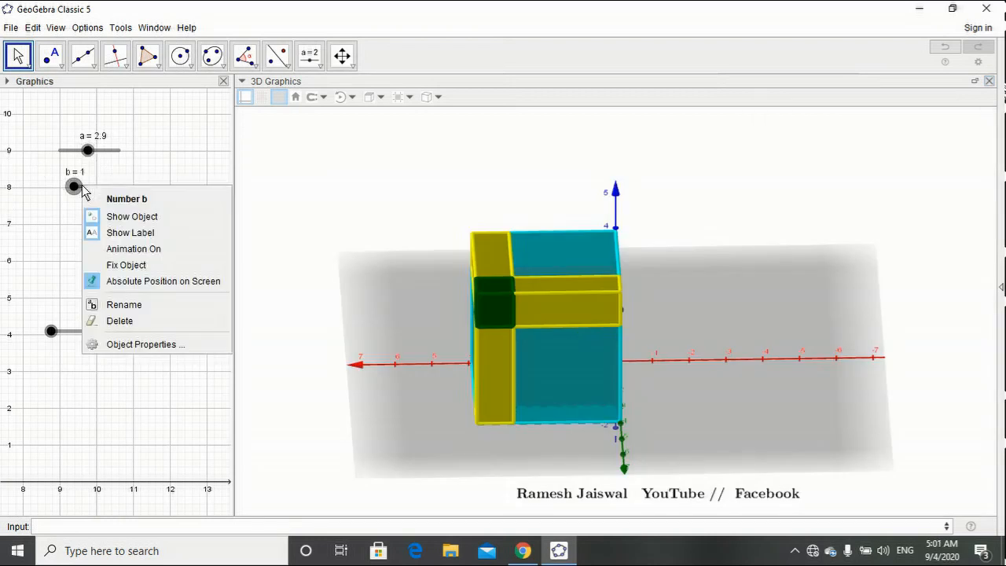
click(170, 350)
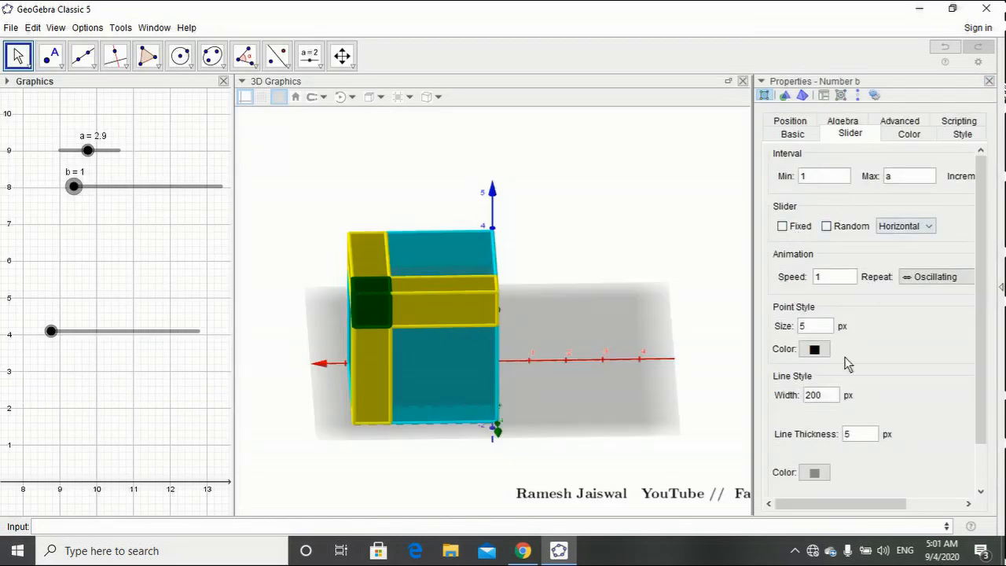
double_click(813, 394)
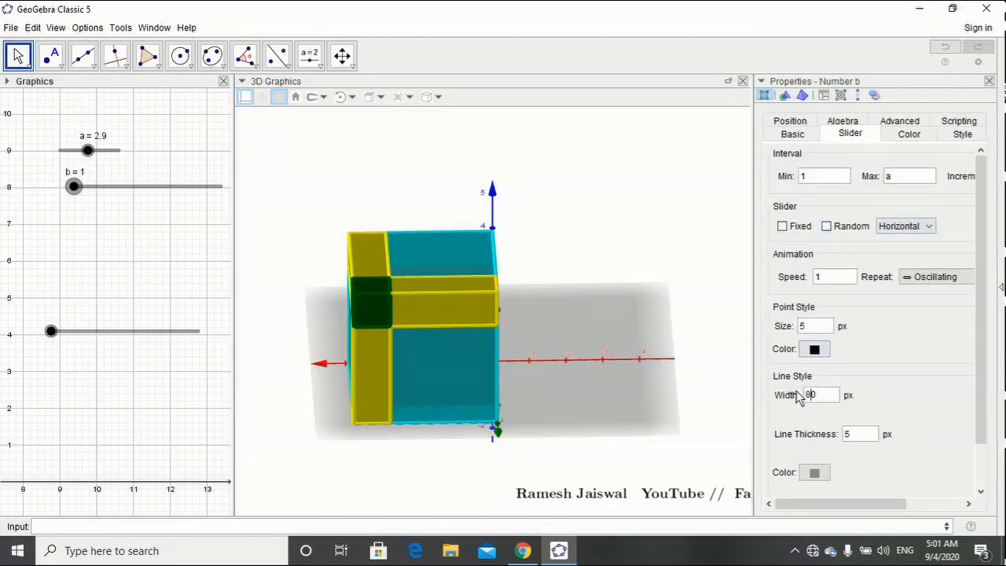
click(988, 81)
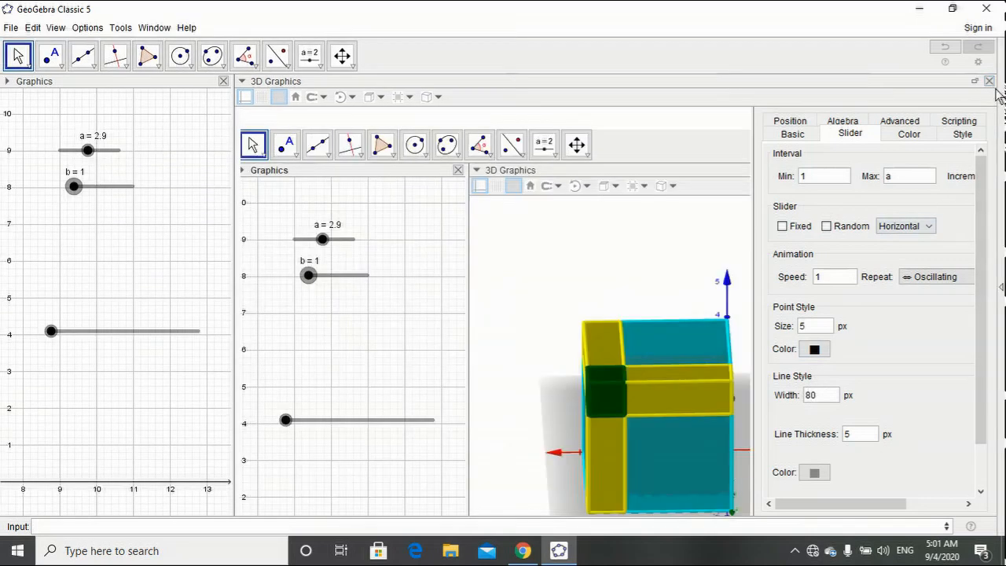
Give slider d the caption "Slide me" in its object properties.
right_click(105, 330)
click(139, 488)
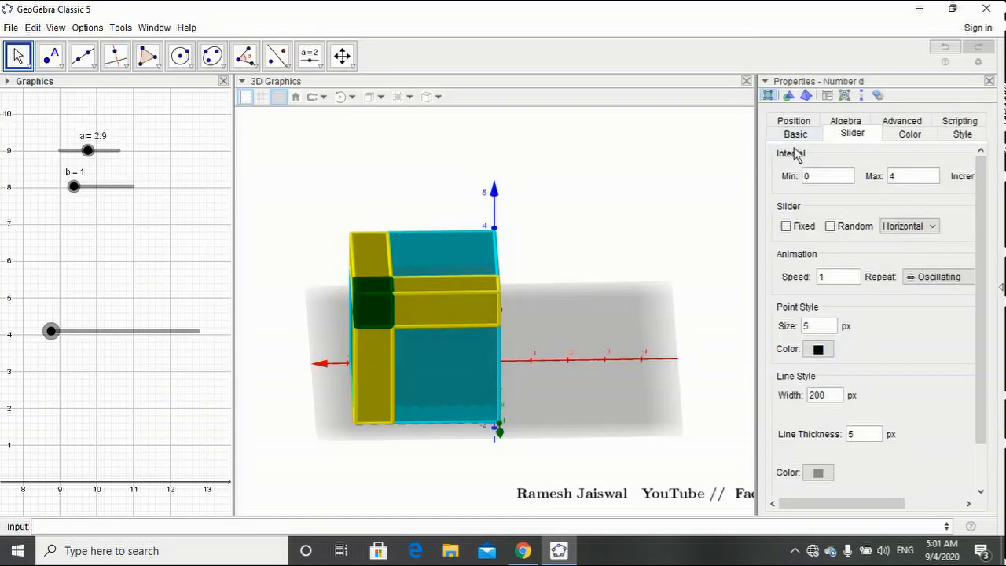
click(795, 135)
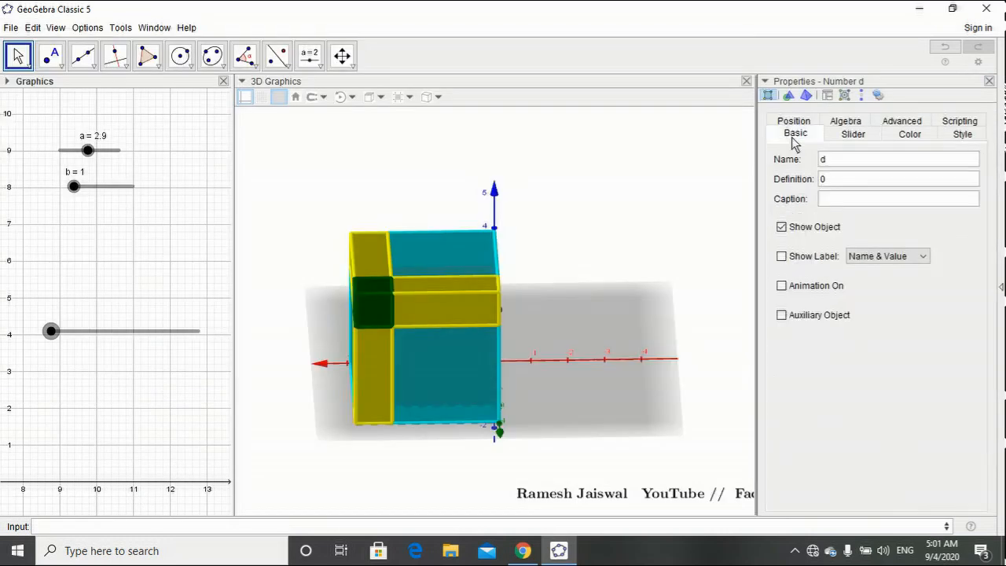
click(841, 199)
text(Sli)
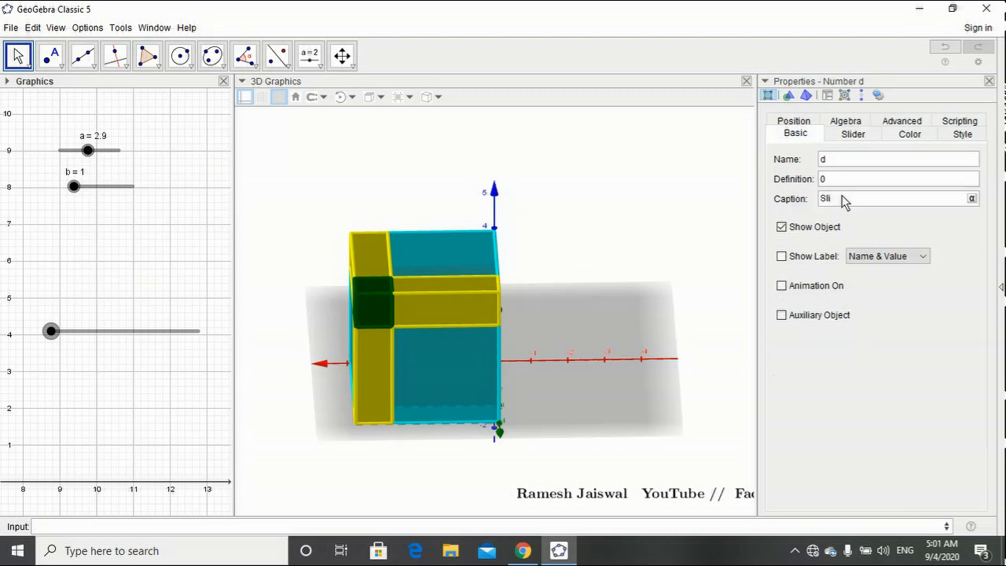
text(der)
text( me)
Set the line width of slider d to 80 px and move the slider up closer to slider b.
click(852, 134)
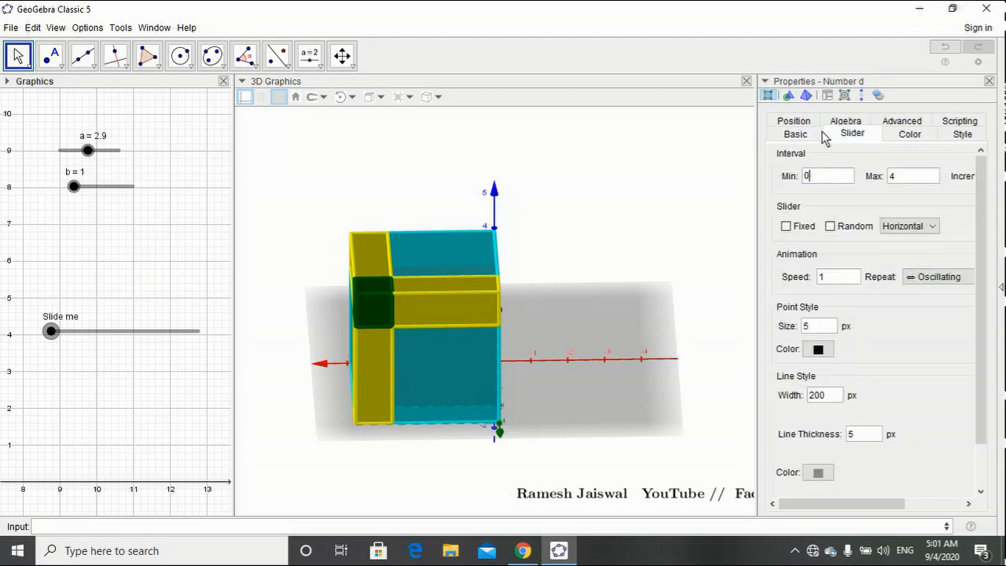
drag(826, 397, 791, 389)
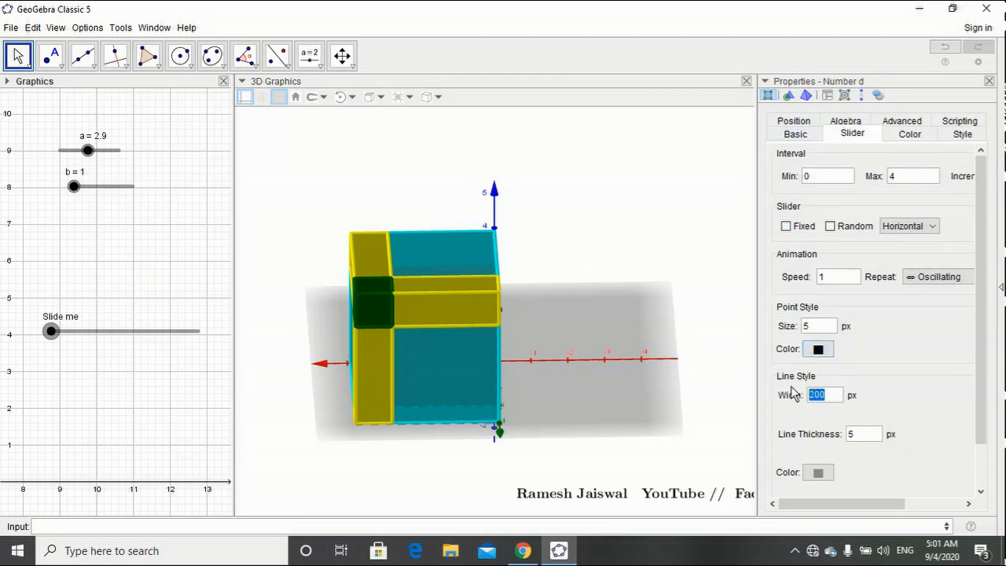
text(80)
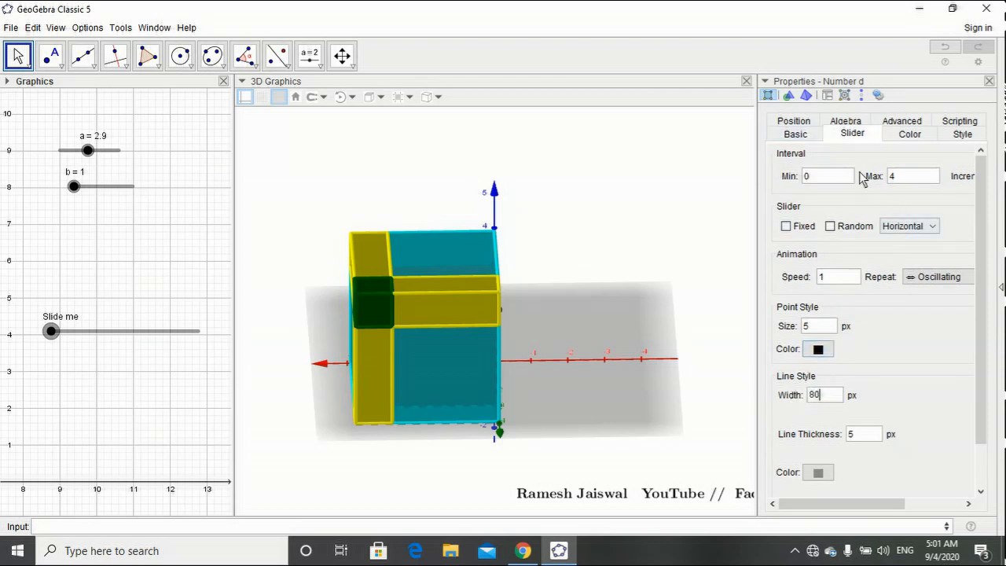
click(988, 82)
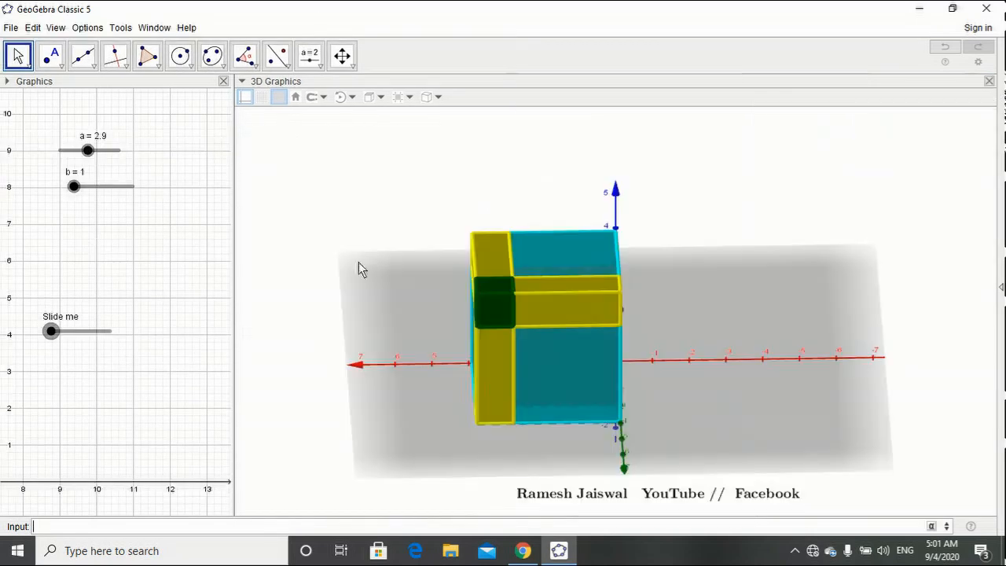
drag(90, 340, 104, 269)
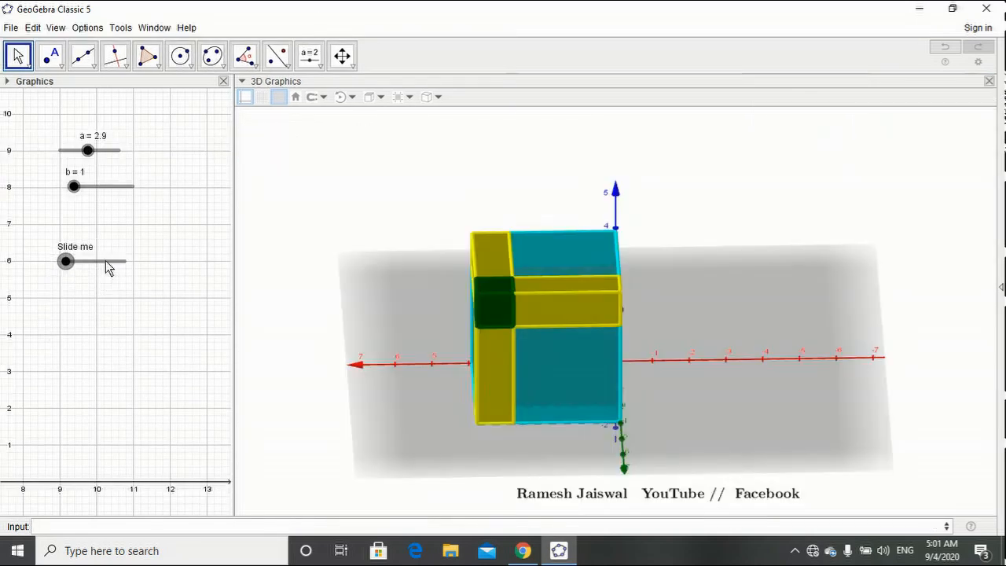
Hide the axes and the grid in the 2D Graphics view.
right_click(120, 223)
click(127, 212)
right_click(127, 209)
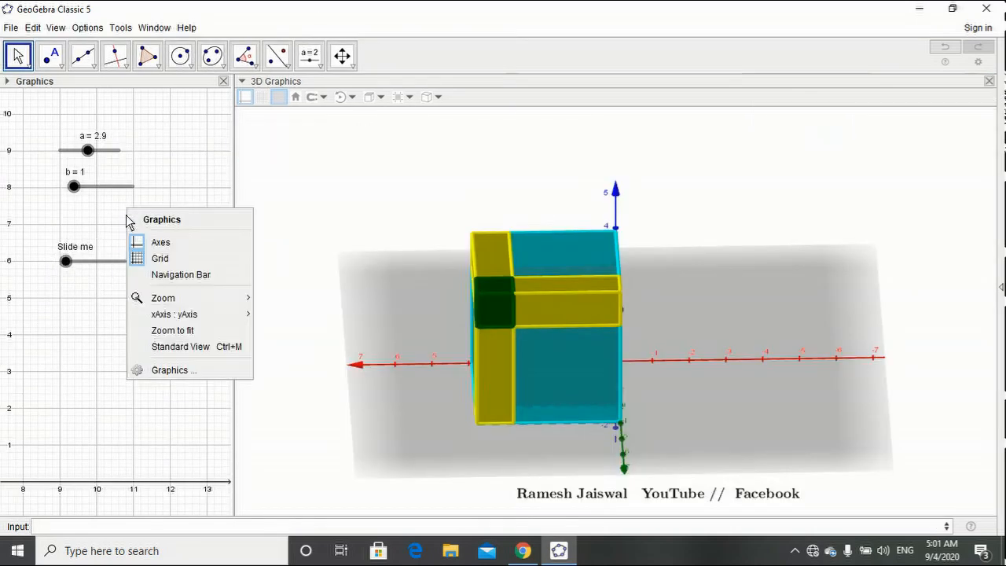
click(134, 243)
right_click(124, 214)
click(137, 260)
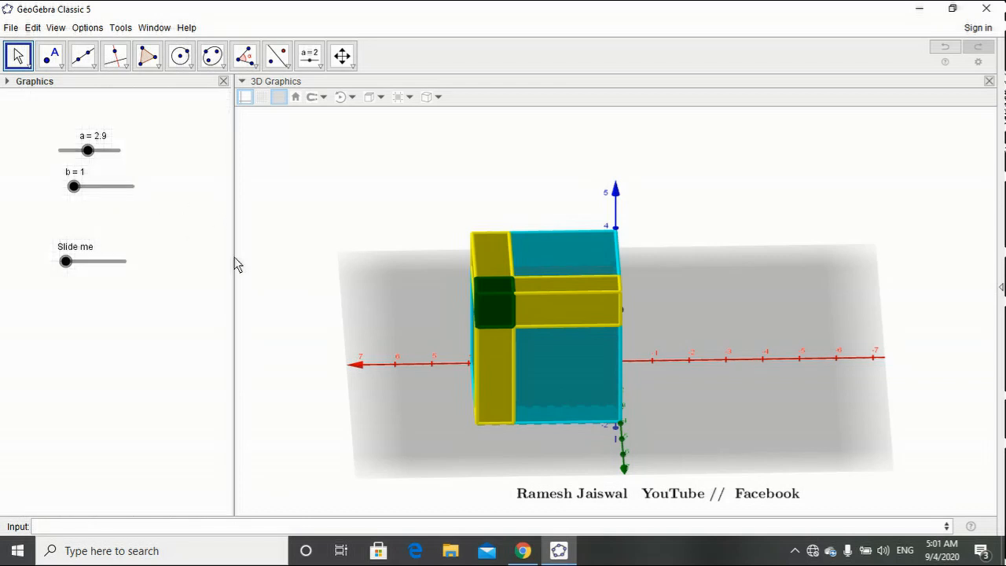
Narrow the 2D Graphics view to a slim strip and realign sliders a, b and d one below another inside it.
drag(233, 260, 141, 267)
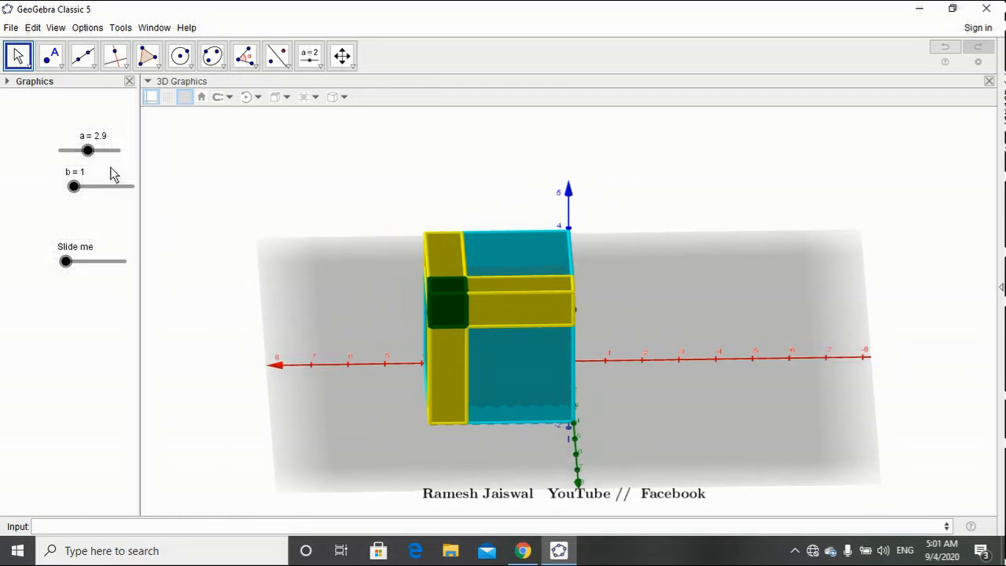
drag(111, 152, 74, 144)
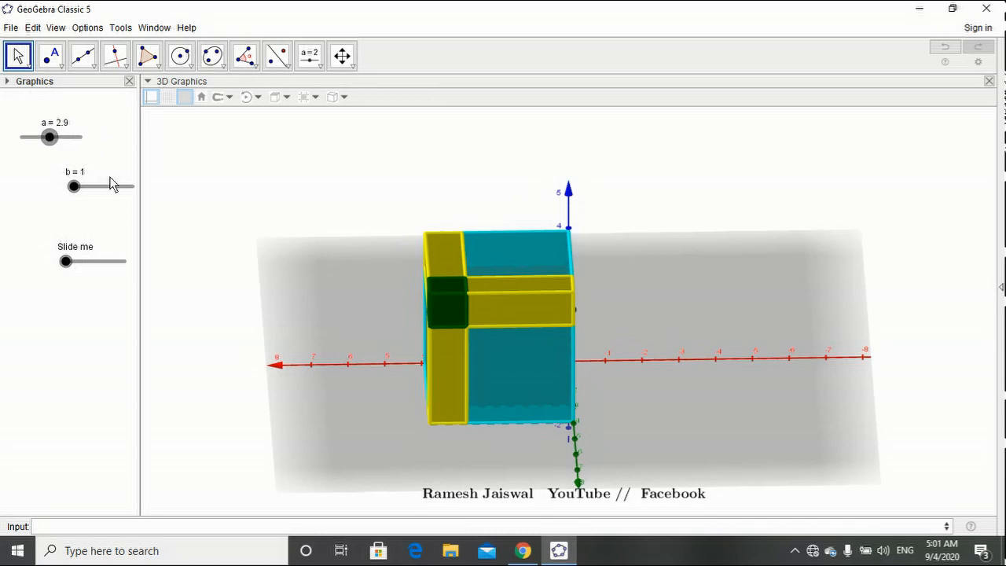
drag(111, 189, 69, 177)
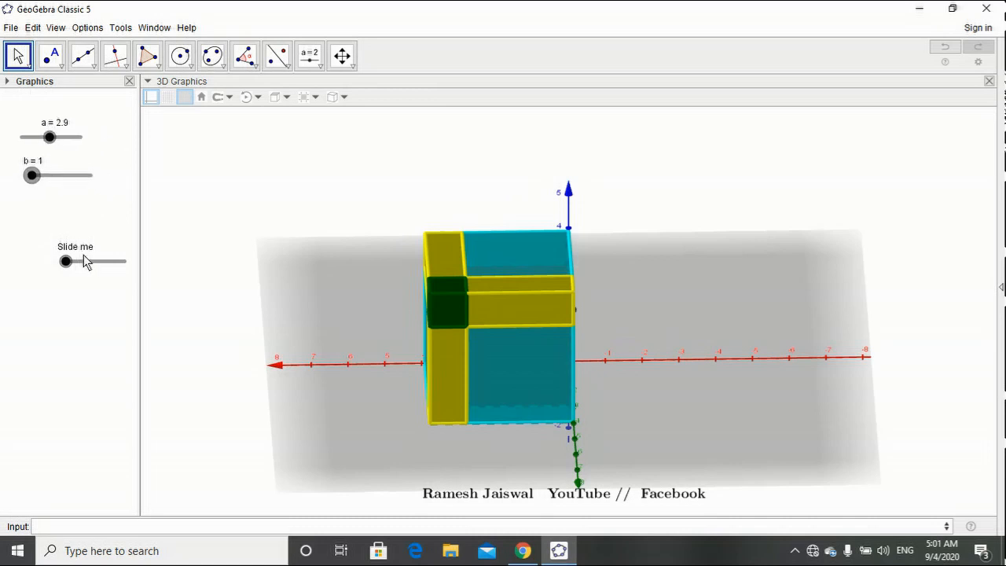
drag(91, 261, 59, 234)
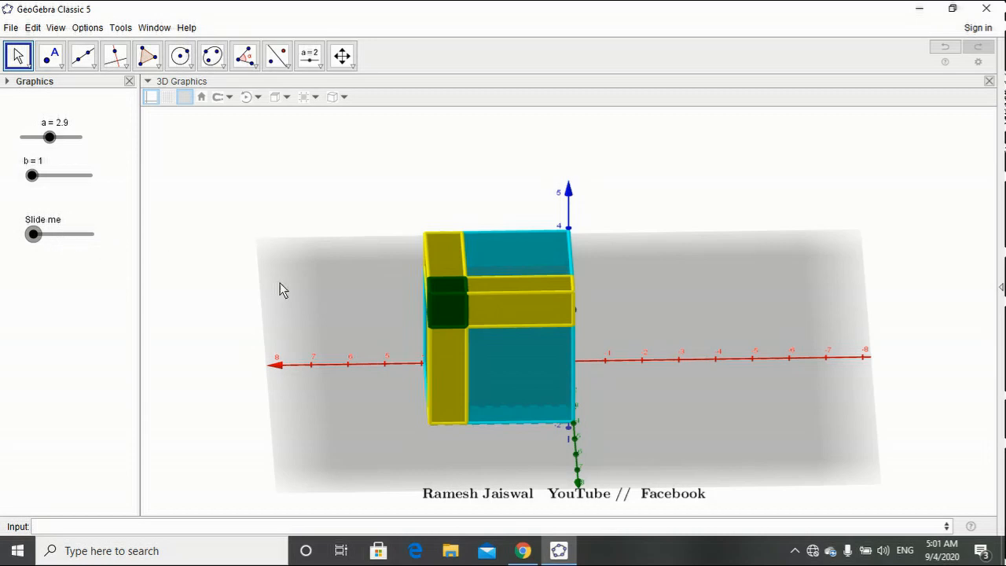
mouse_move(577, 391)
mouse_down()
mouse_move(612, 404)
mouse_move(574, 375)
mouse_move(501, 407)
mouse_move(350, 411)
mouse_move(532, 417)
mouse_move(555, 429)
mouse_move(565, 401)
mouse_up()
drag(34, 234, 19, 261)
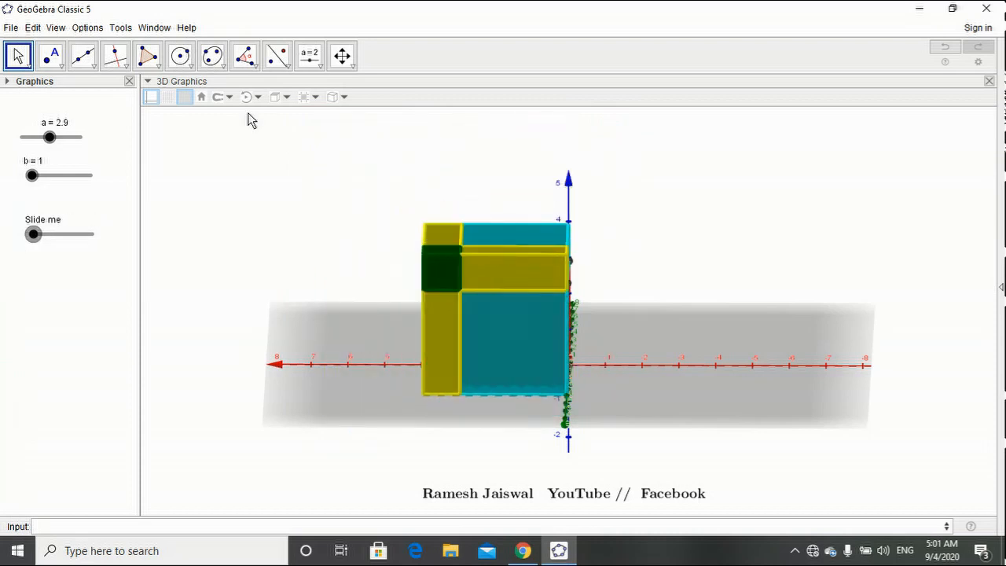
click(309, 56)
click(343, 177)
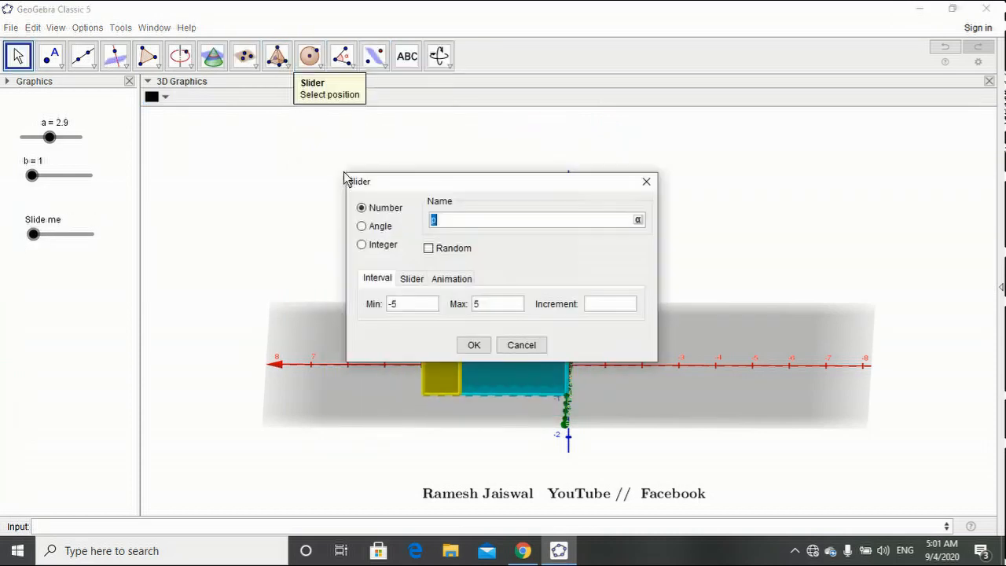
click(646, 182)
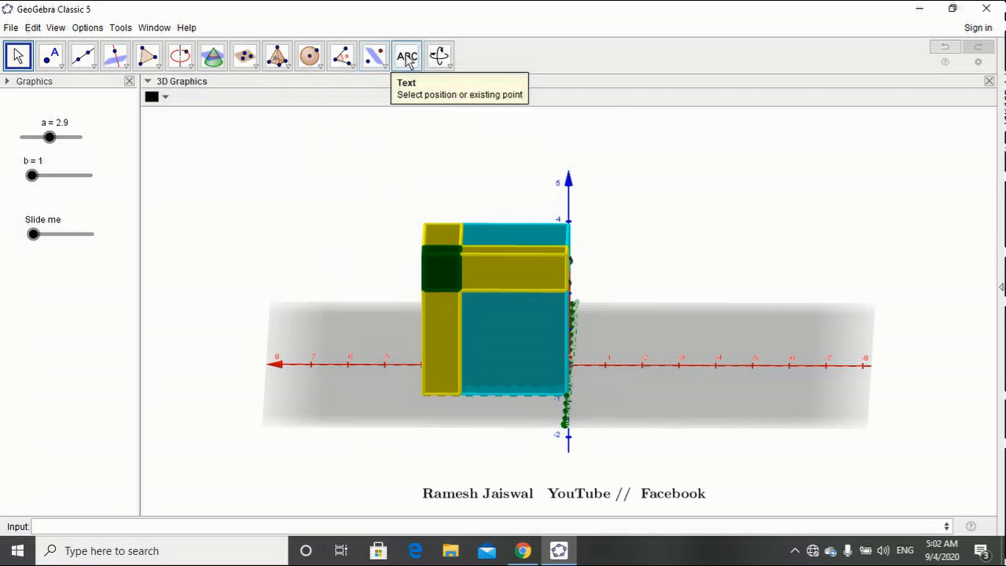
Insert a LaTeX formula text reading (a+b)^3=a^3+3a^2b+3ab^2+b^3 above the cube in the 3D view.
click(407, 56)
click(434, 140)
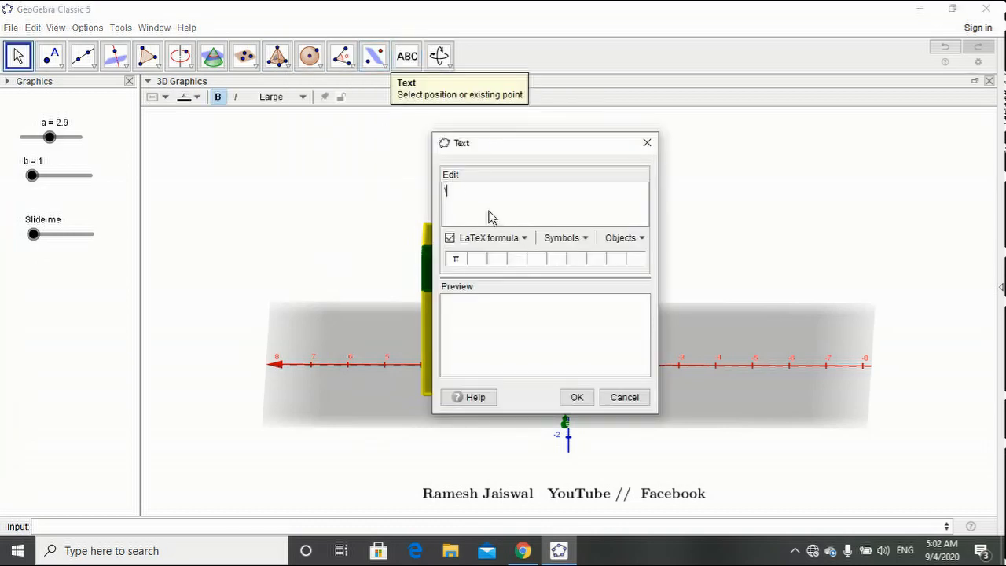
text(\ted)
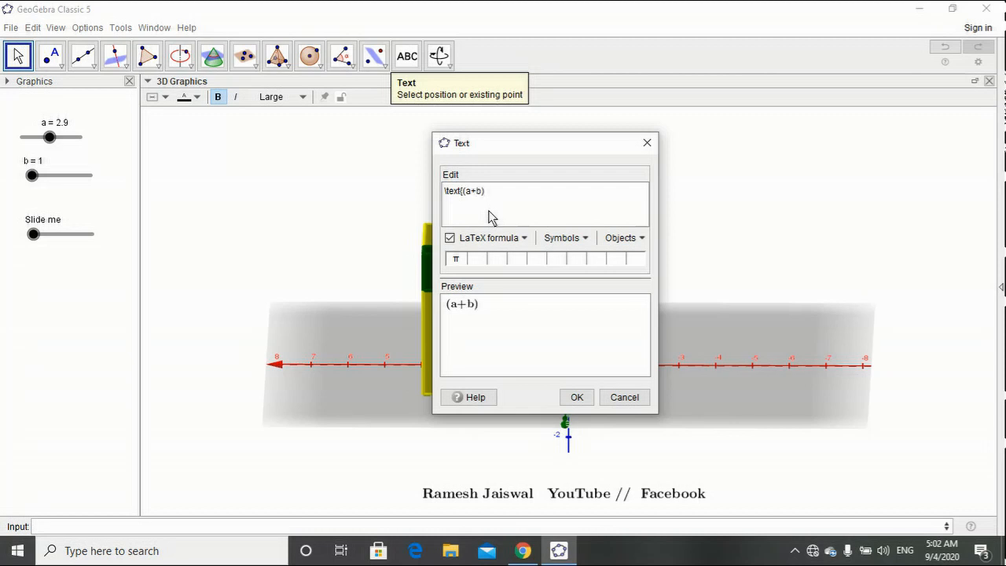
text(3=a^3+3a^2b+3ab^)
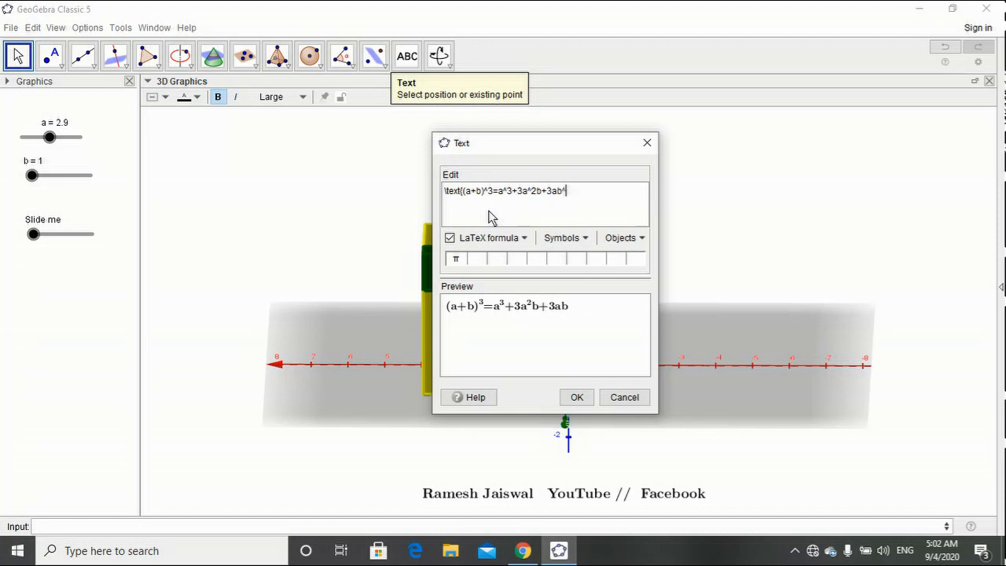
text(+b^3)
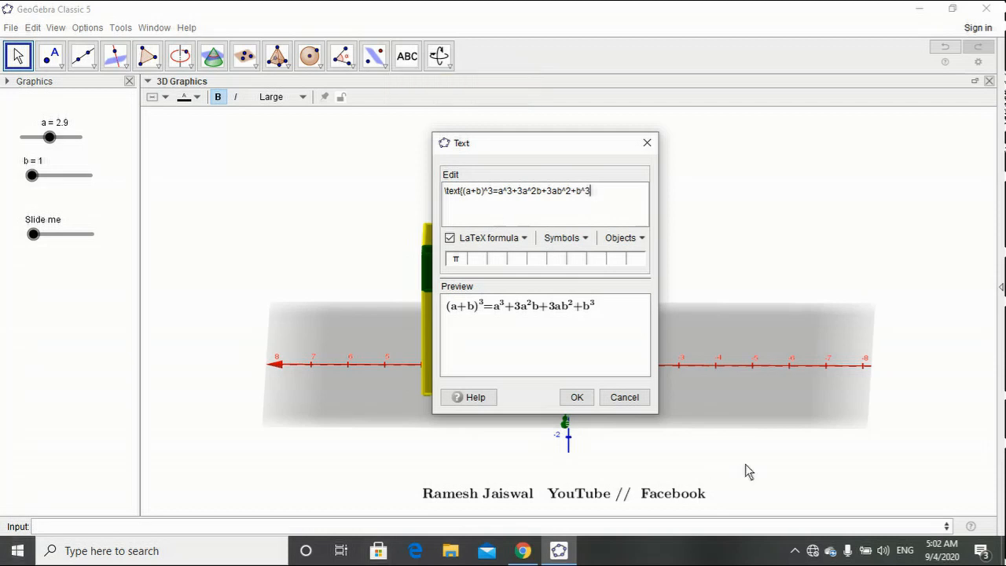
click(579, 398)
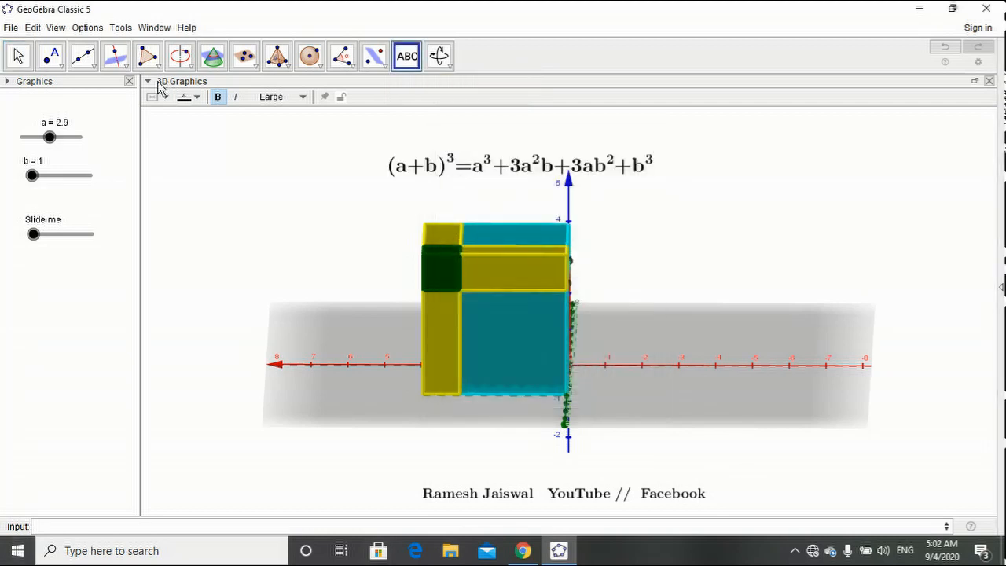
Colour the formula text red on a yellow background and place it near the upper edge of the 3D view.
click(18, 56)
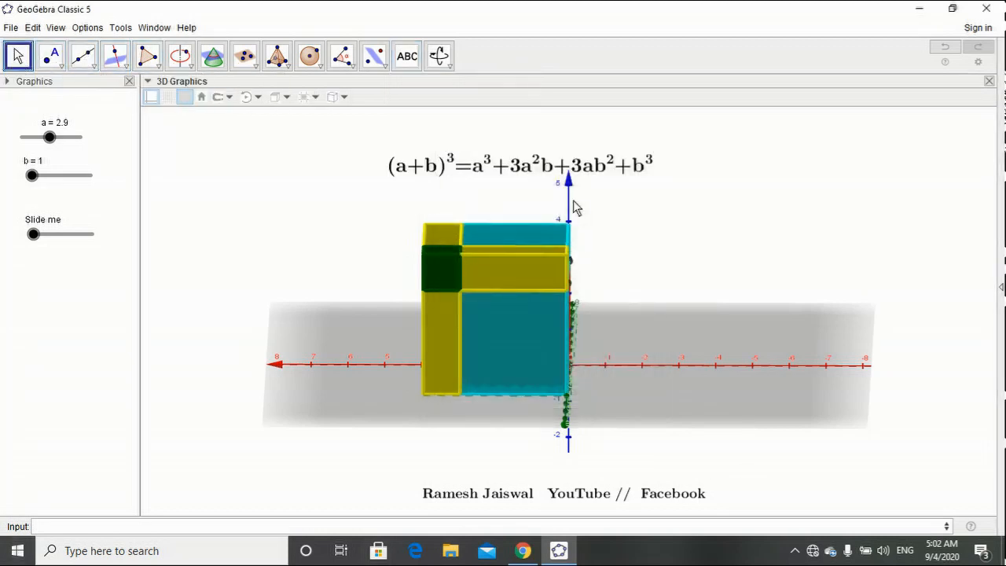
drag(474, 182, 464, 160)
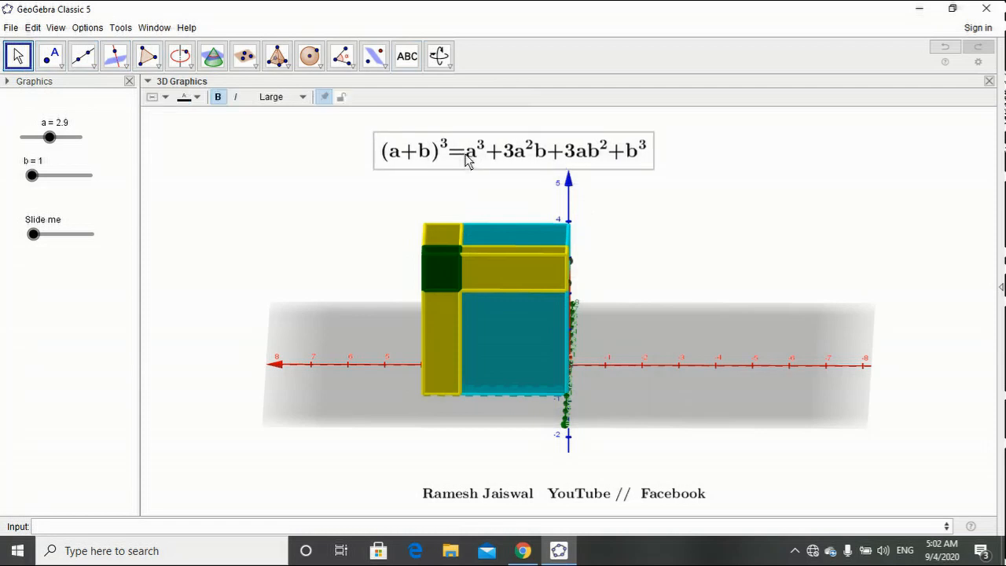
click(197, 97)
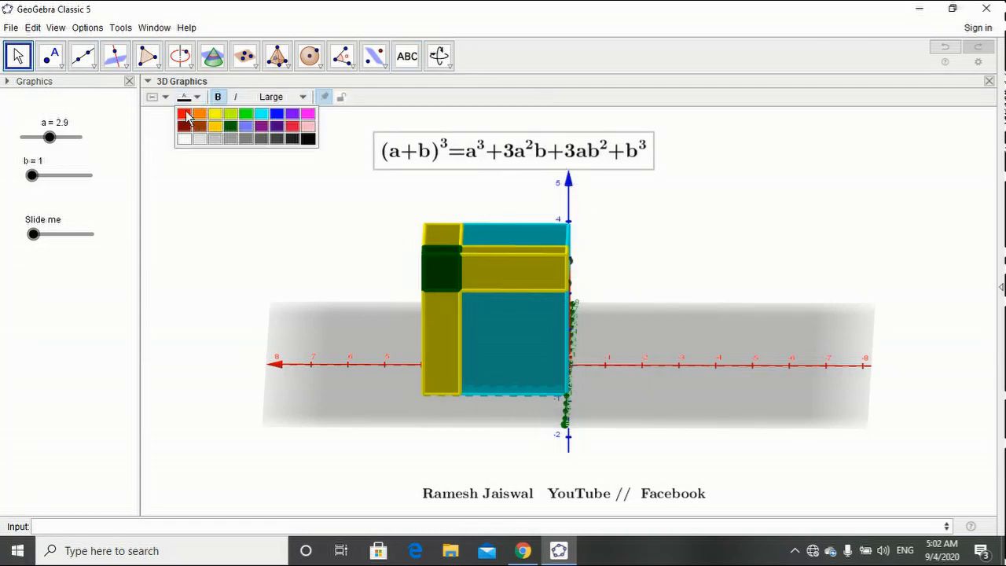
click(184, 115)
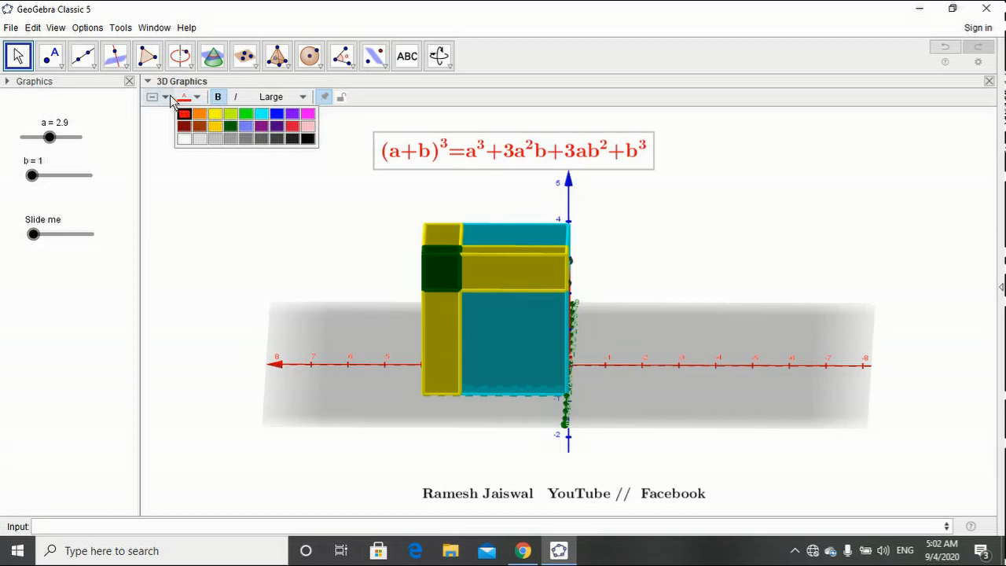
click(165, 97)
click(183, 126)
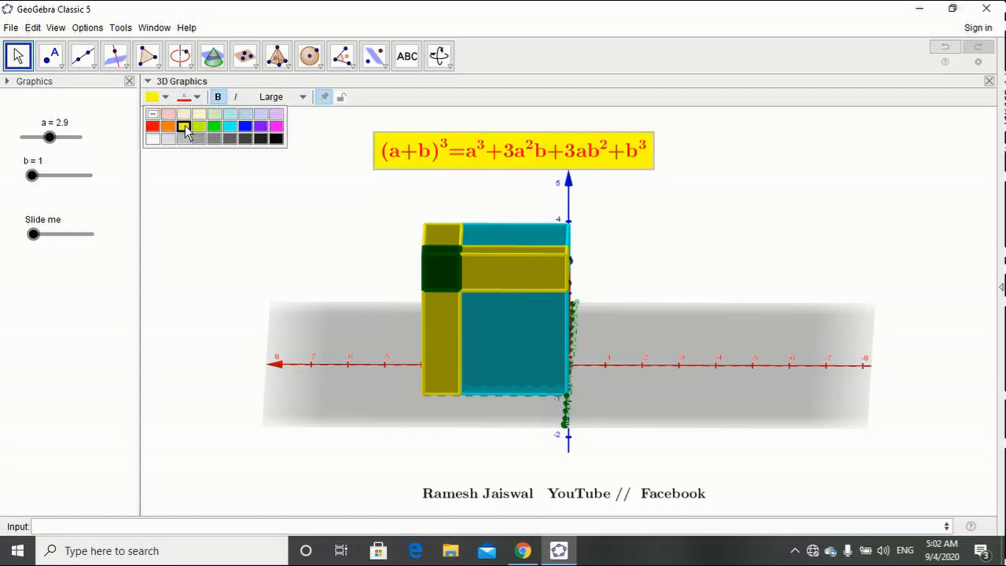
drag(503, 151, 599, 135)
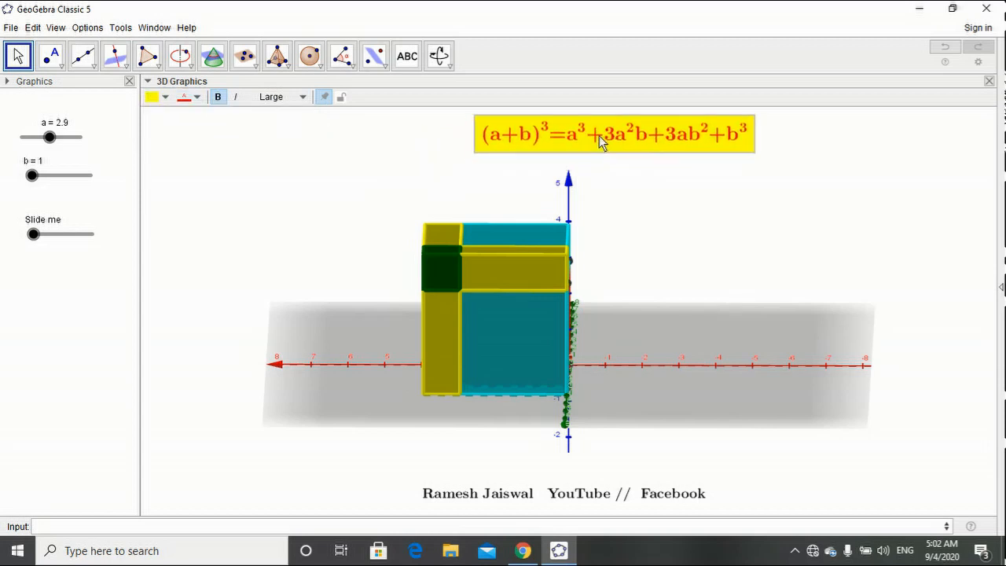
Hide the coordinate axes and the xy-plane in the 3D Graphics view.
click(757, 232)
right_click(688, 304)
click(700, 331)
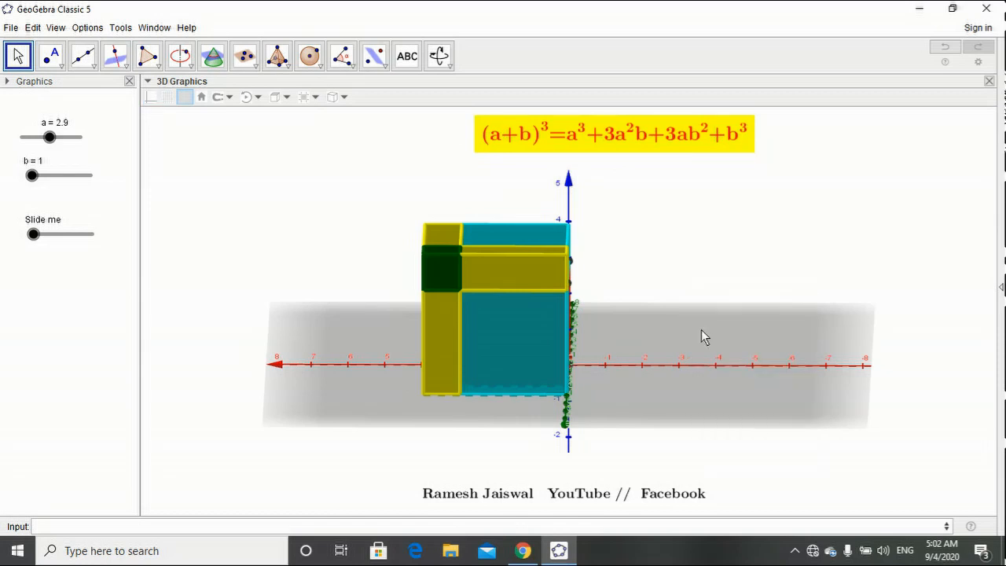
right_click(671, 291)
click(702, 360)
Separate the blocks with the Slide me slider, then hide the vertical vector, vector v and point A at the red cube's lower corner.
drag(710, 351, 382, 275)
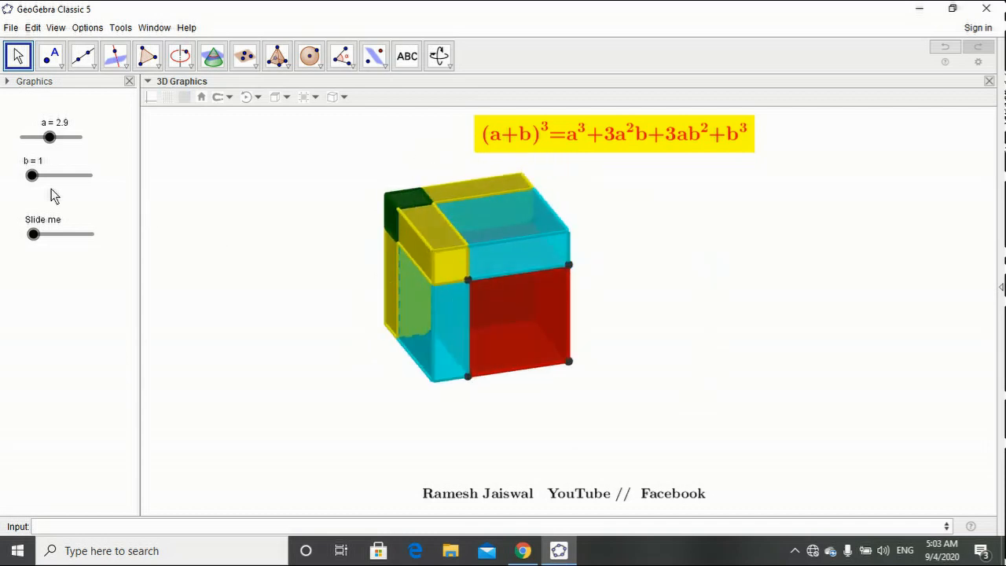
drag(33, 233, 57, 235)
drag(563, 361, 395, 361)
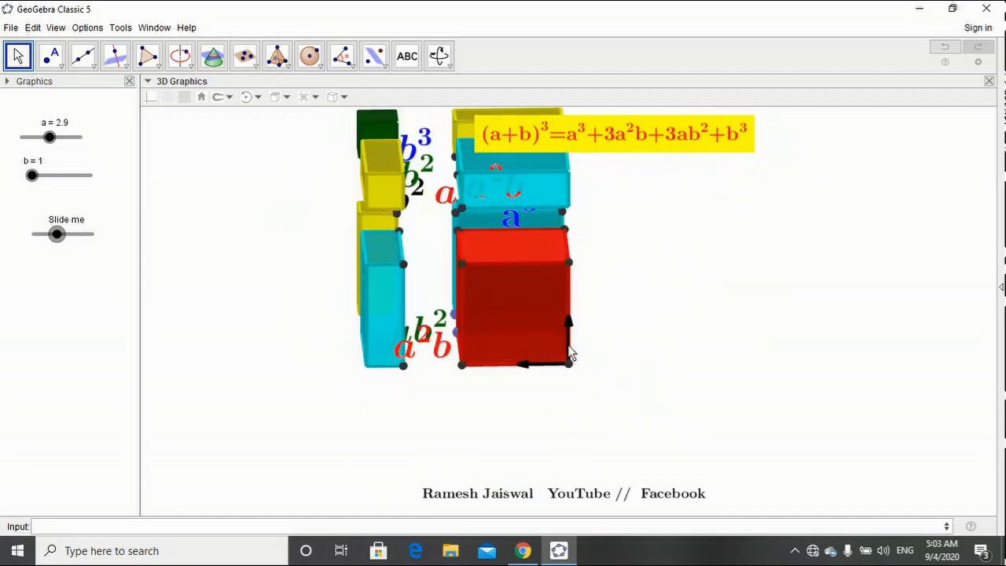
right_click(569, 347)
click(606, 391)
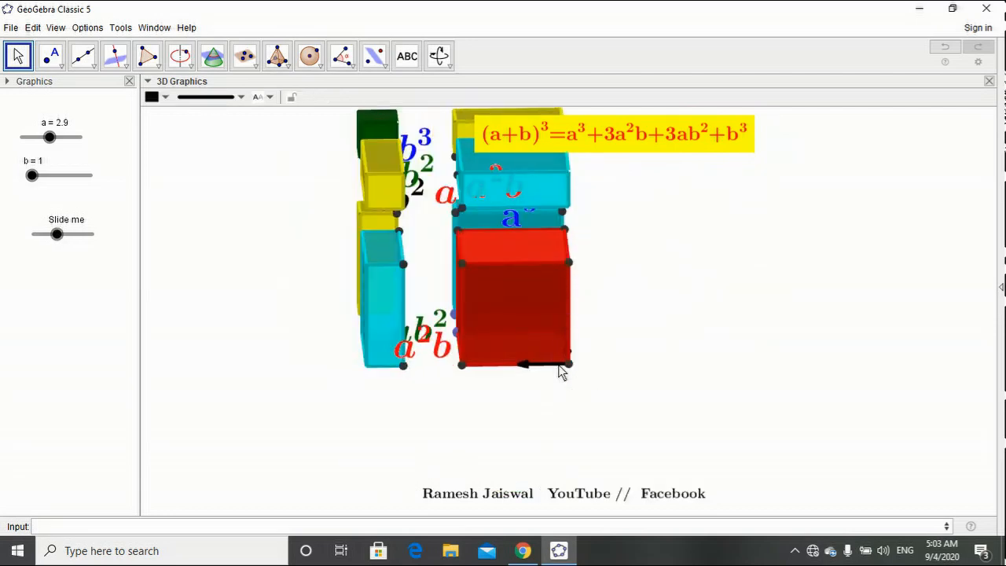
right_click(556, 366)
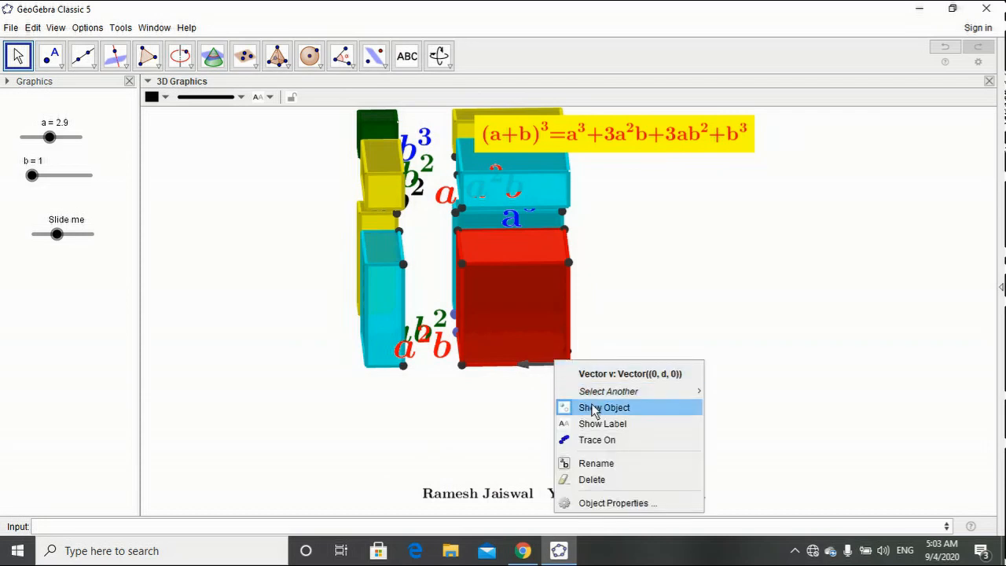
click(593, 404)
right_click(568, 365)
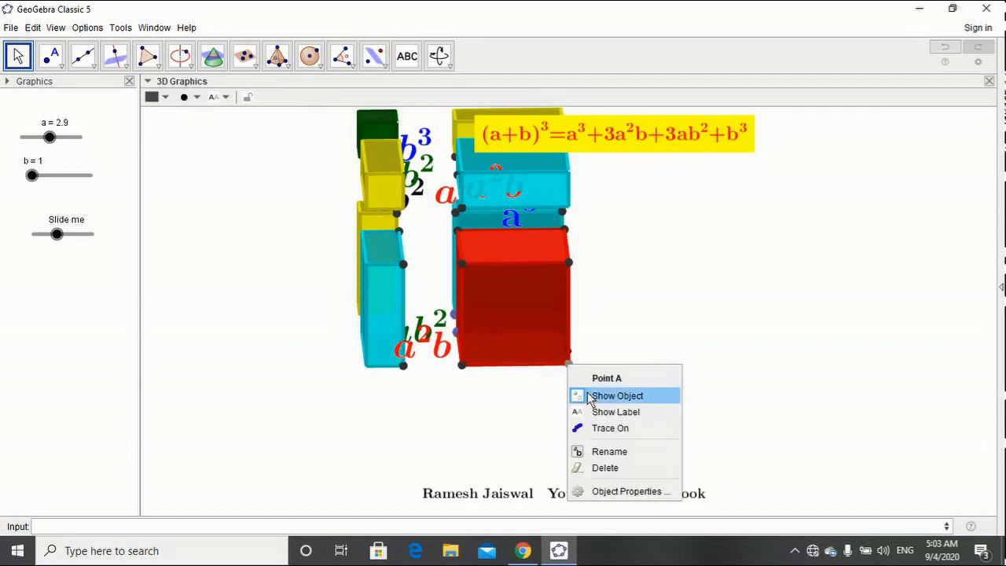
click(592, 399)
Hide vector u, defined as Vector((d, 0, 0)), along the red cube's lower edge.
drag(593, 402, 635, 388)
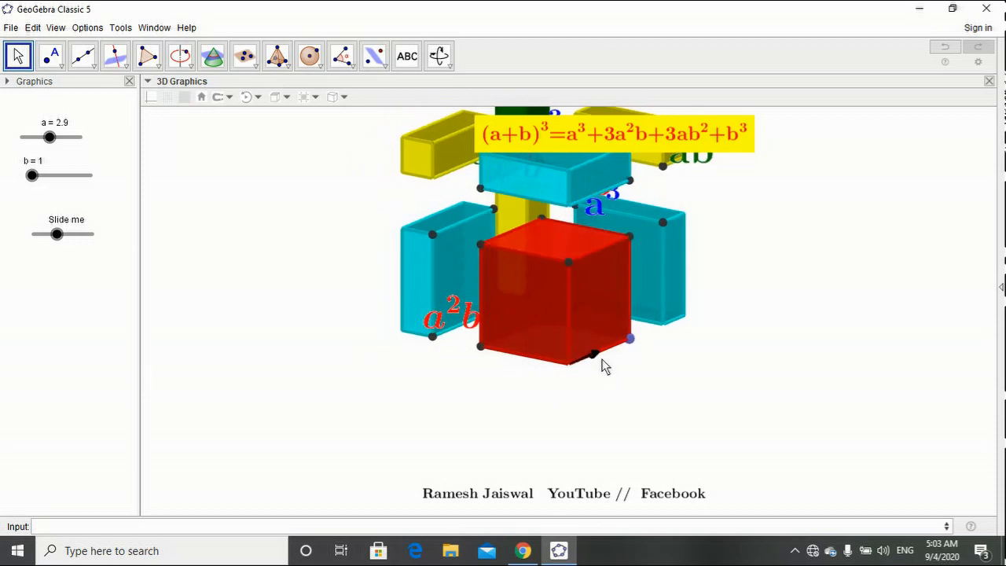
double_click(595, 357)
right_click(598, 359)
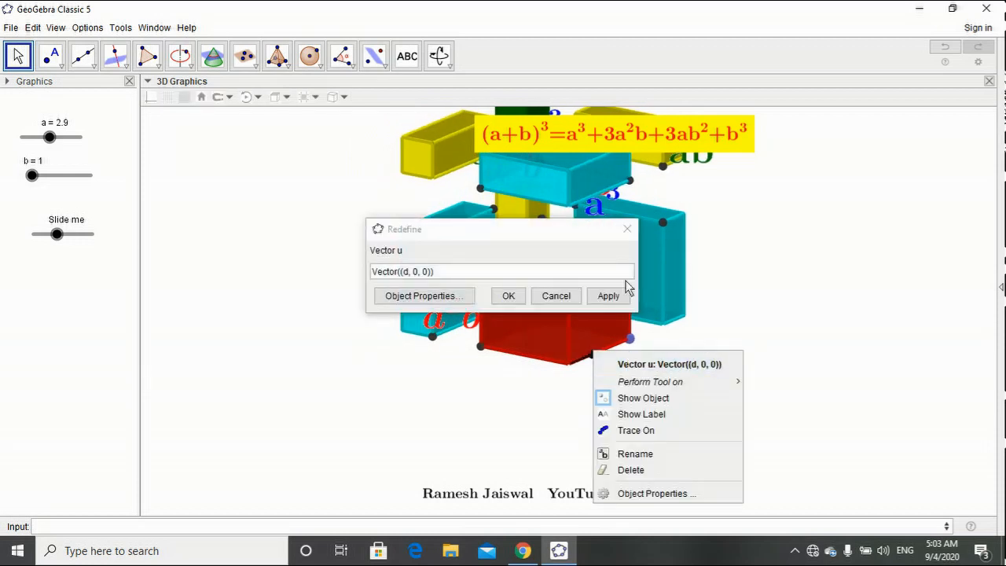
click(625, 234)
click(625, 235)
right_click(593, 352)
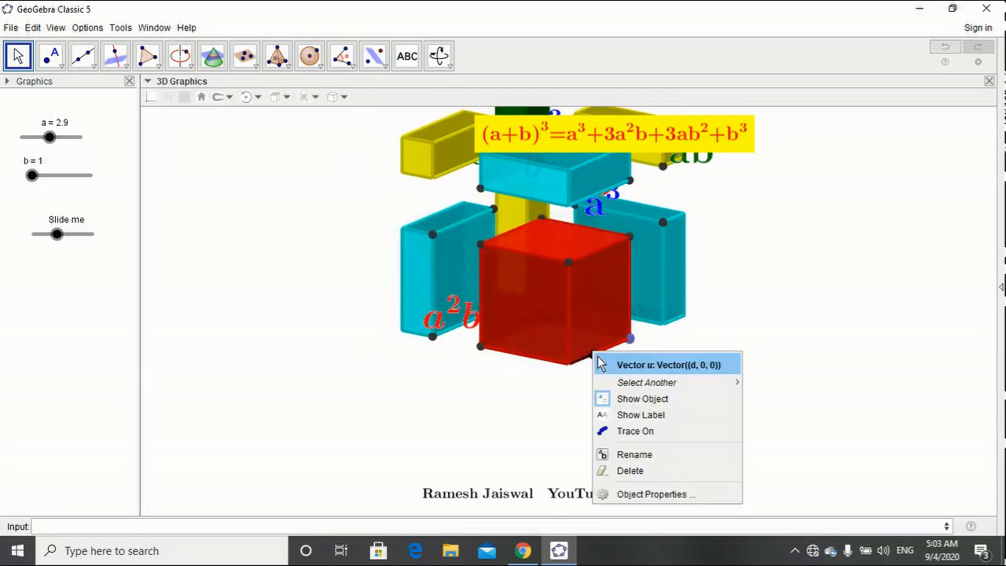
click(618, 398)
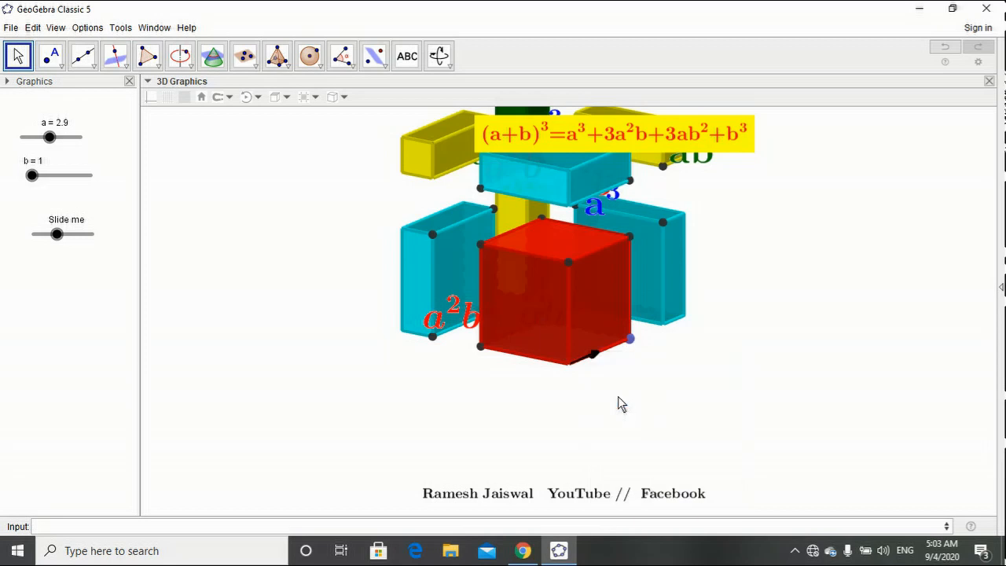
Hide the blue corner point at the red cube's base and its corner points G, H and F.
right_click(632, 348)
click(642, 375)
right_click(569, 267)
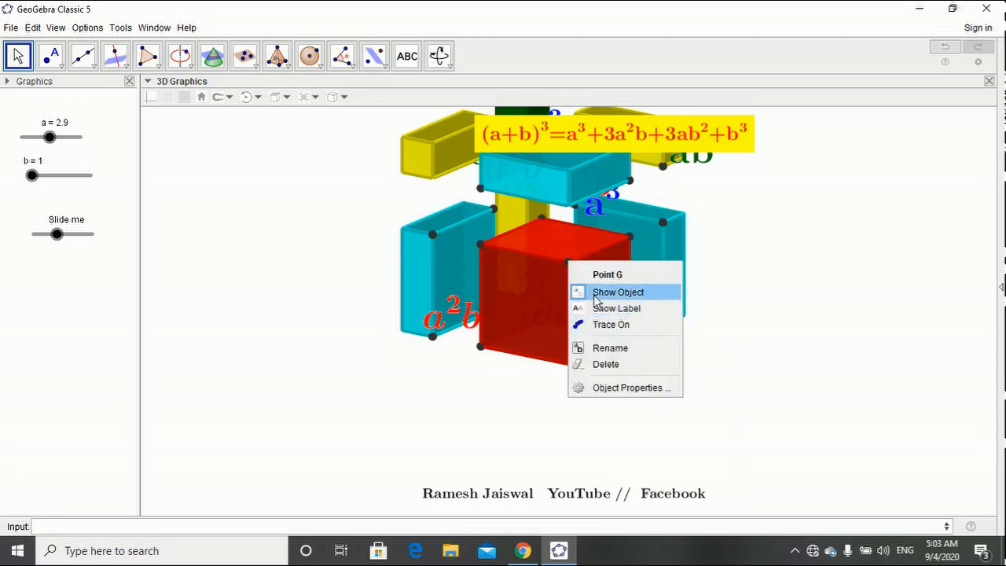
click(595, 291)
right_click(633, 244)
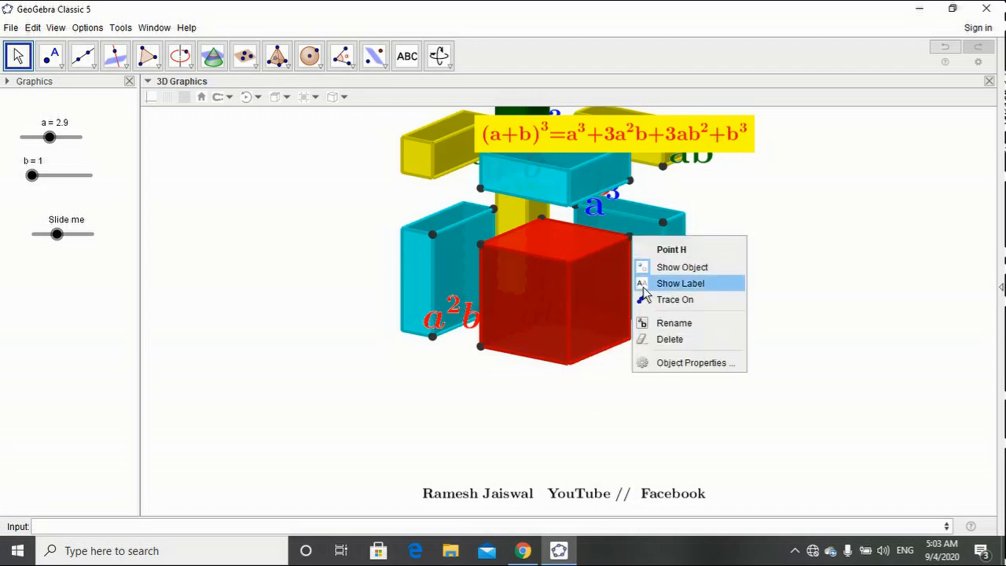
click(659, 264)
right_click(476, 348)
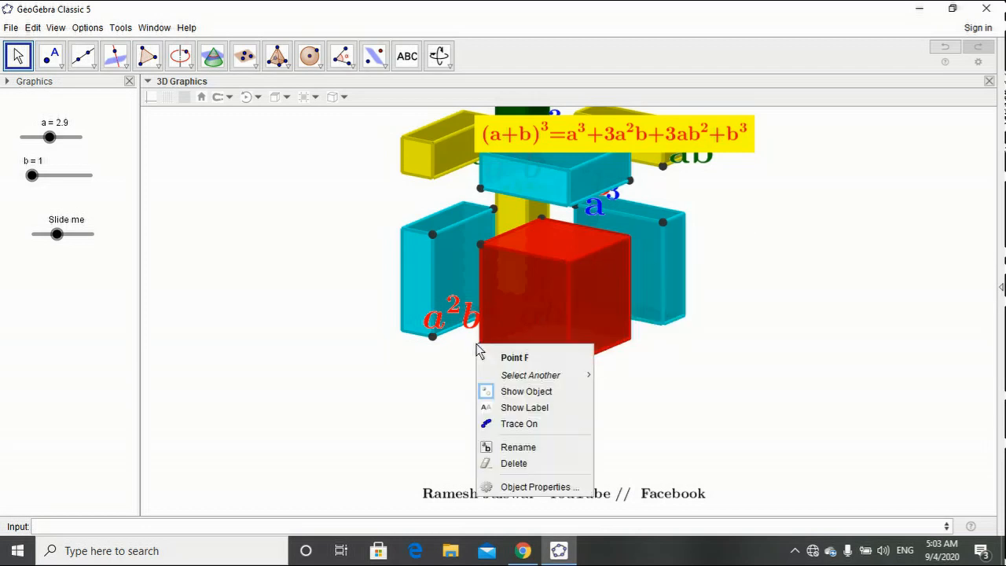
click(512, 391)
Hide the two remaining upper corner points on the red cube's side facing the cyan block.
drag(484, 397, 526, 392)
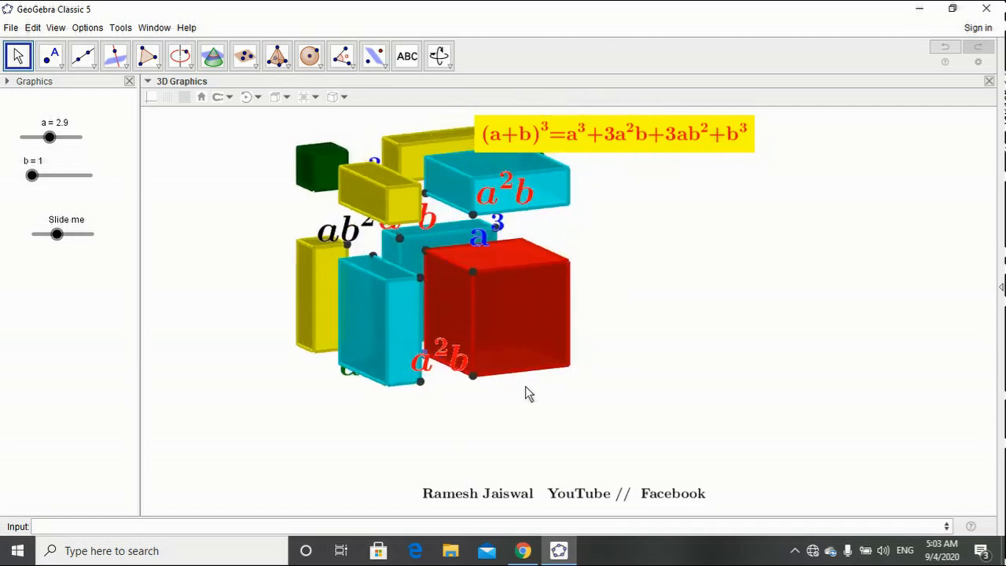
right_click(472, 272)
click(474, 299)
right_click(425, 249)
click(446, 281)
Hide the upper and lower corner points of the cyan block beside the red cube, and the cube's remaining front lower corner point.
right_click(421, 282)
click(438, 303)
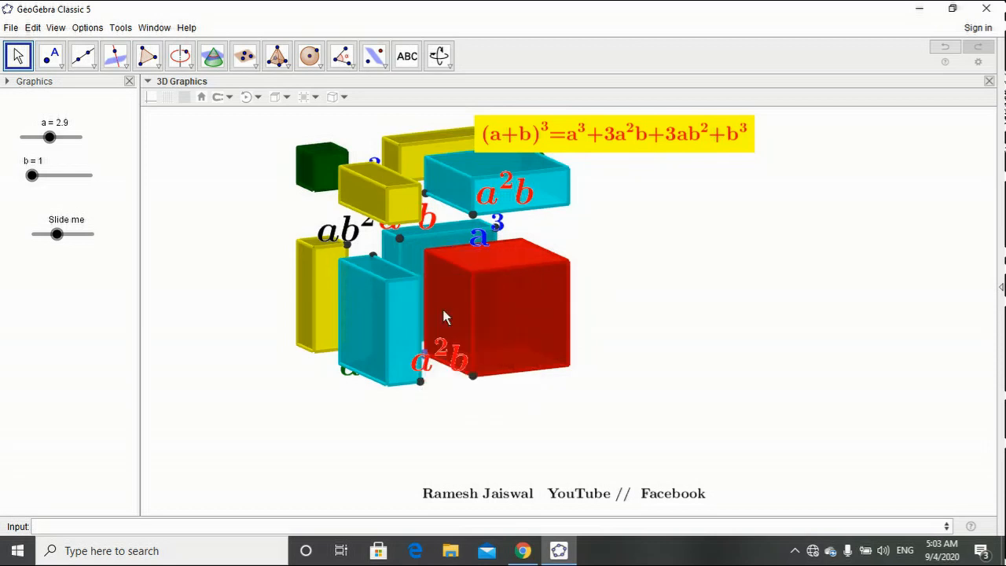
right_click(420, 383)
click(440, 408)
right_click(472, 380)
click(482, 404)
drag(438, 411, 286, 408)
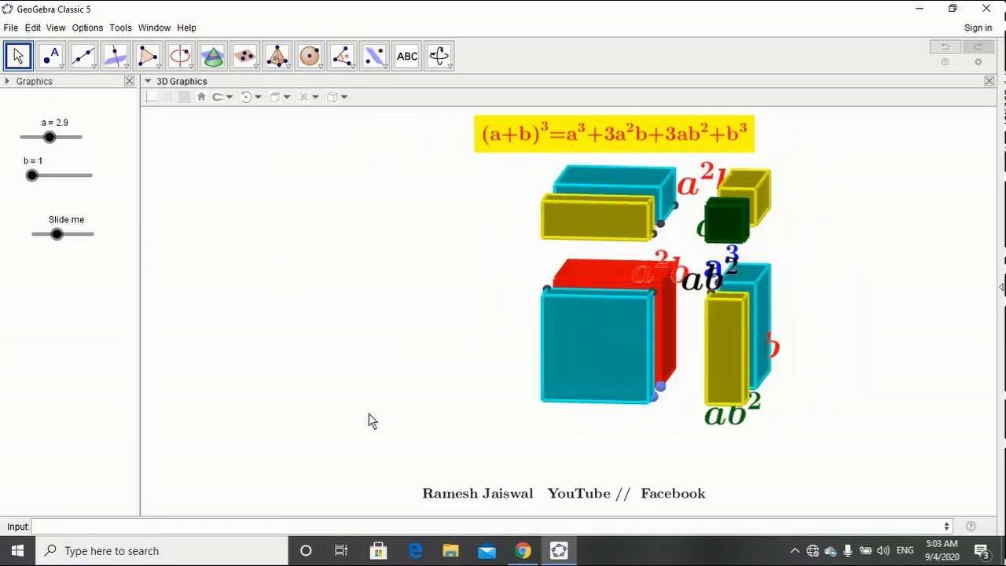